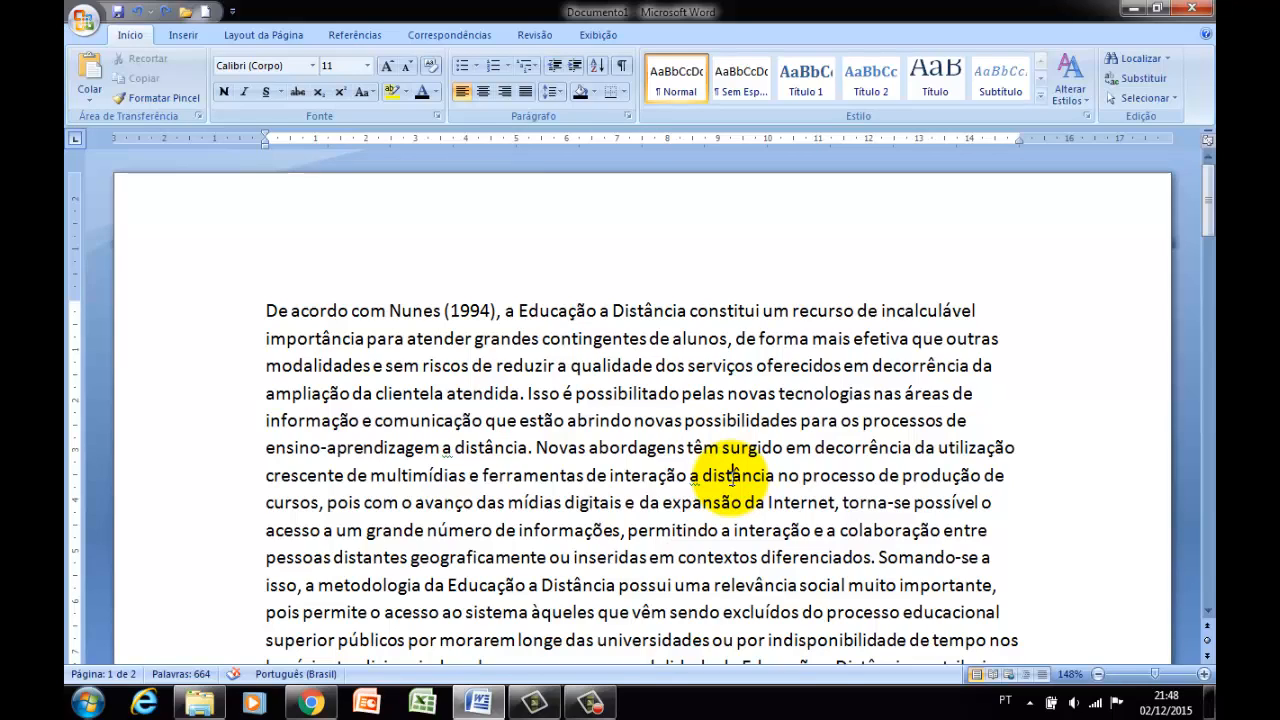
pyautogui.click(732, 475)
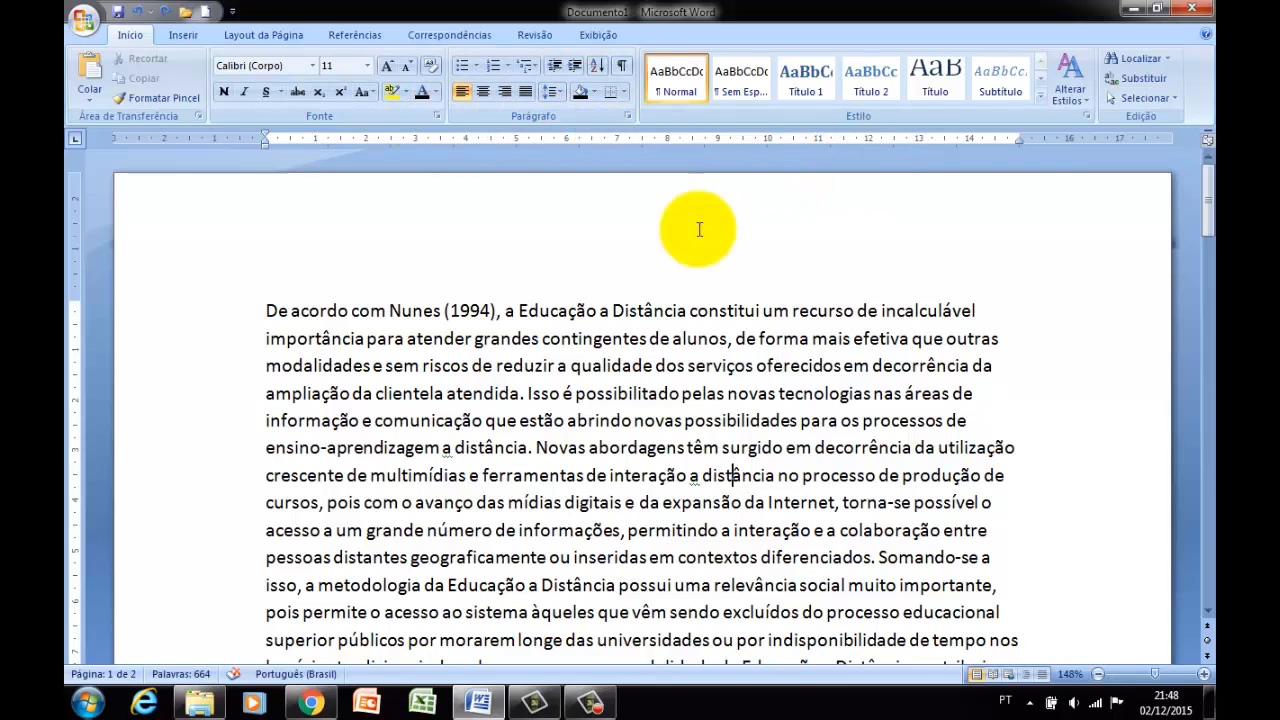
pyautogui.click(568, 366)
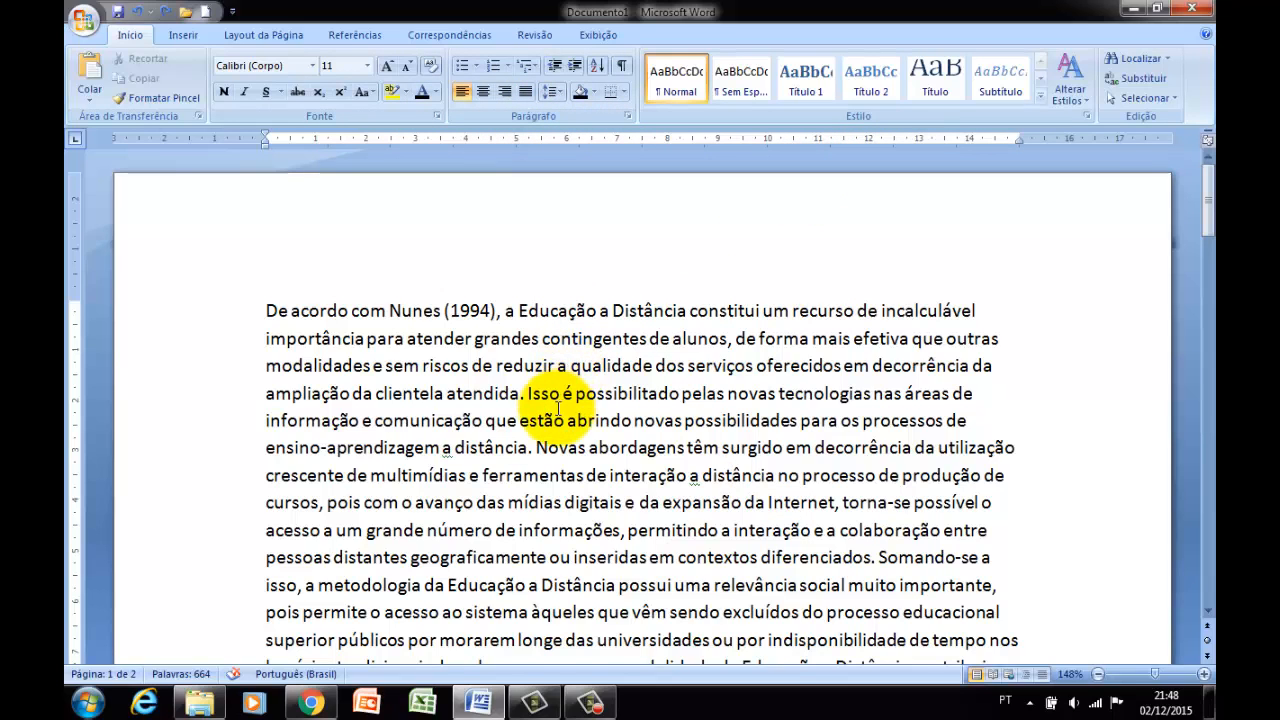
pyautogui.click(452, 447)
pyautogui.scroll(-1, 467, 449)
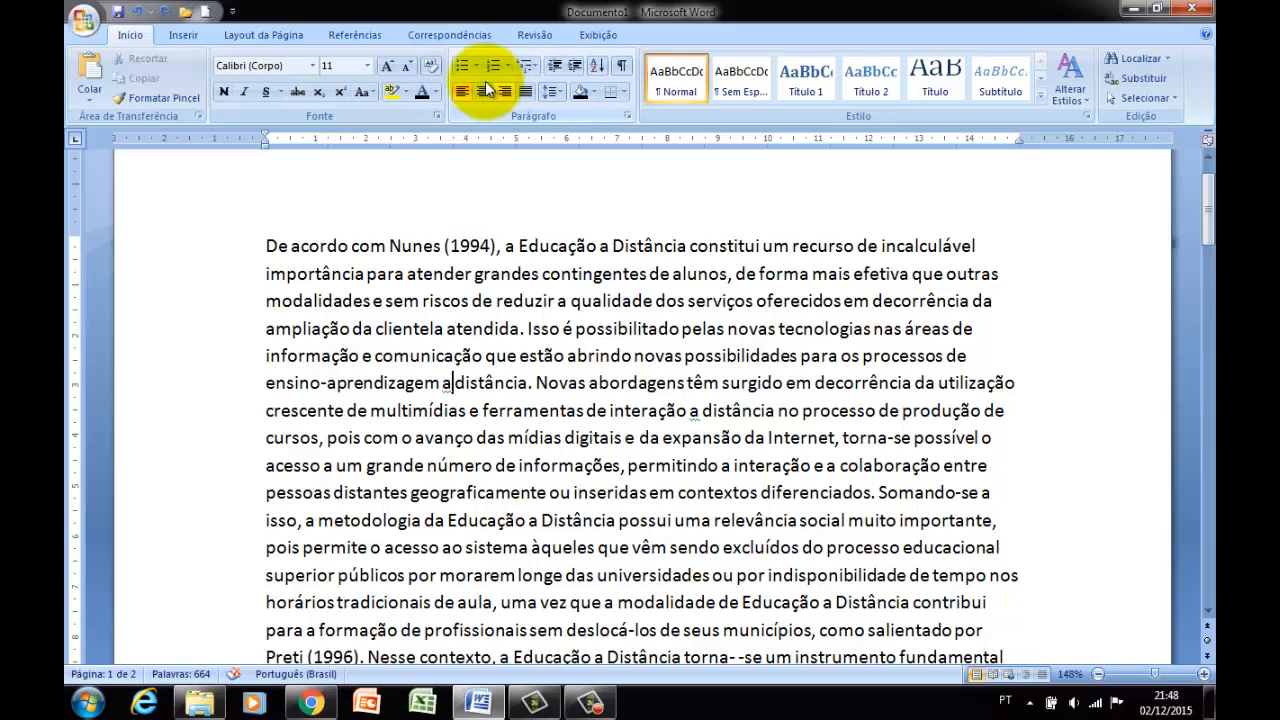
pyautogui.click(368, 302)
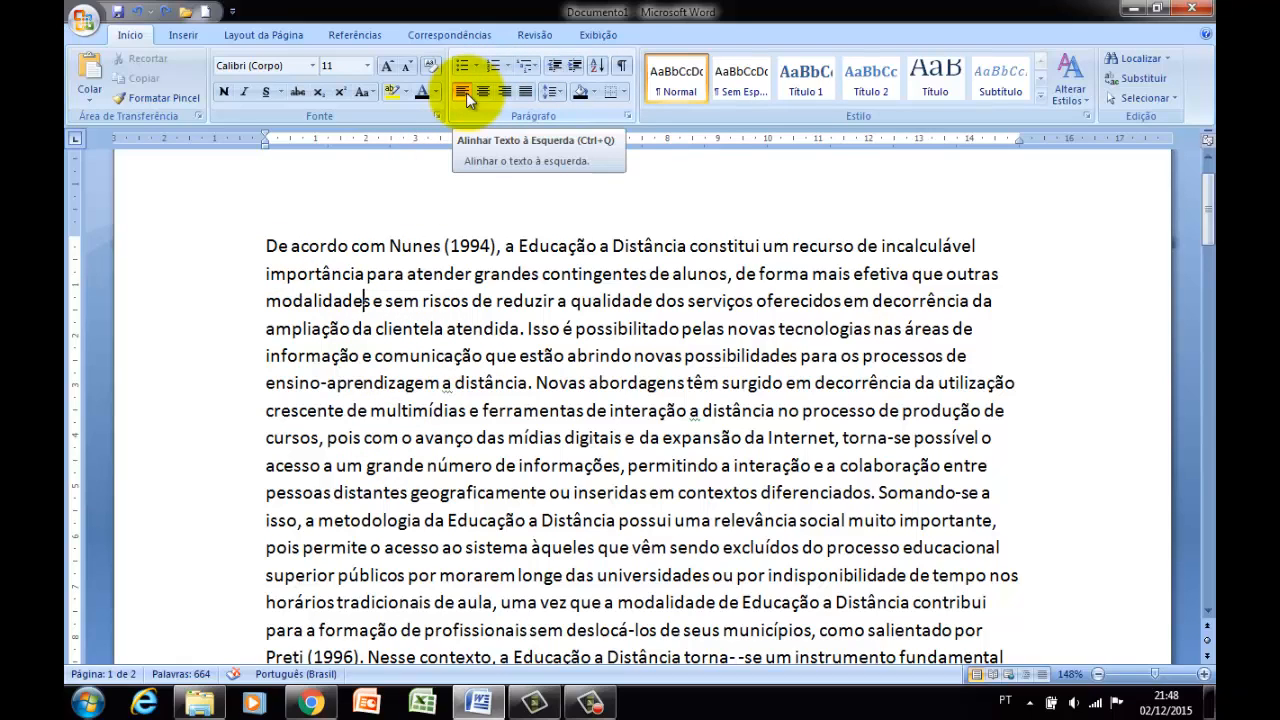
pyautogui.click(420, 273)
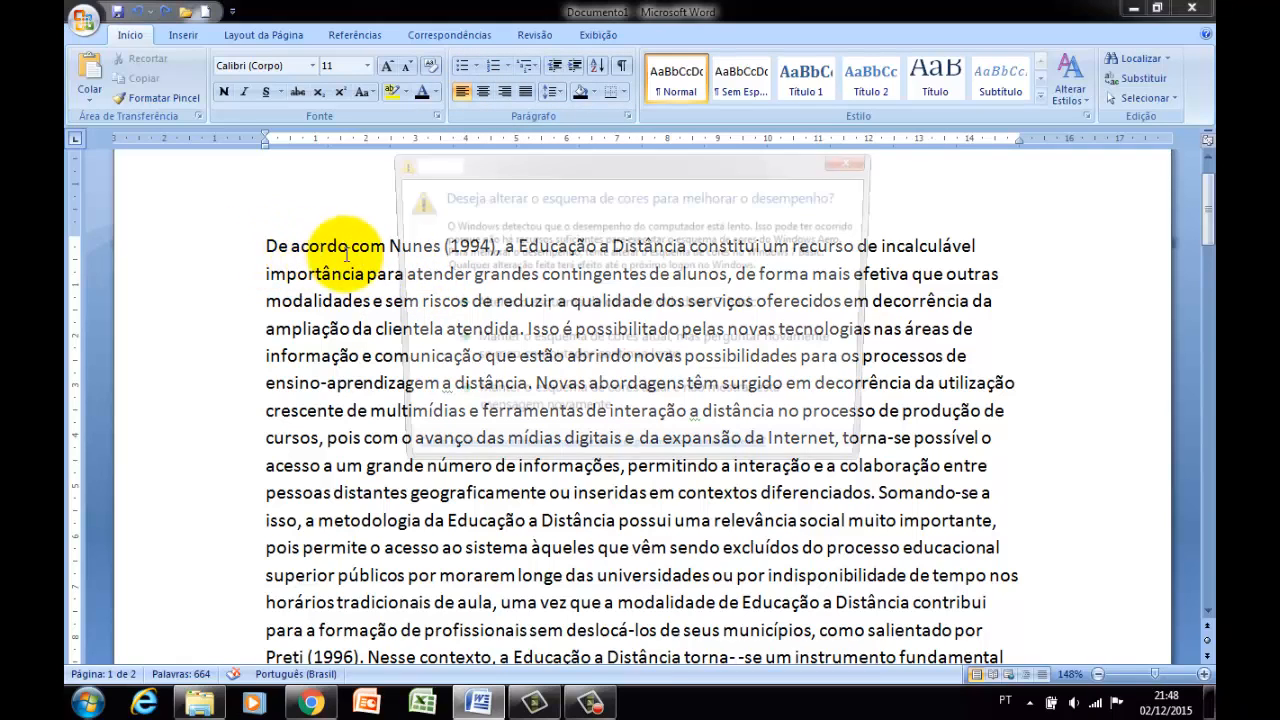
# Split the opening text so that a new paragraph starts at "Novas abordagens".
pyautogui.click(266, 246)
pyautogui.moveTo(515, 275); pyautogui.dragTo(740, 385)
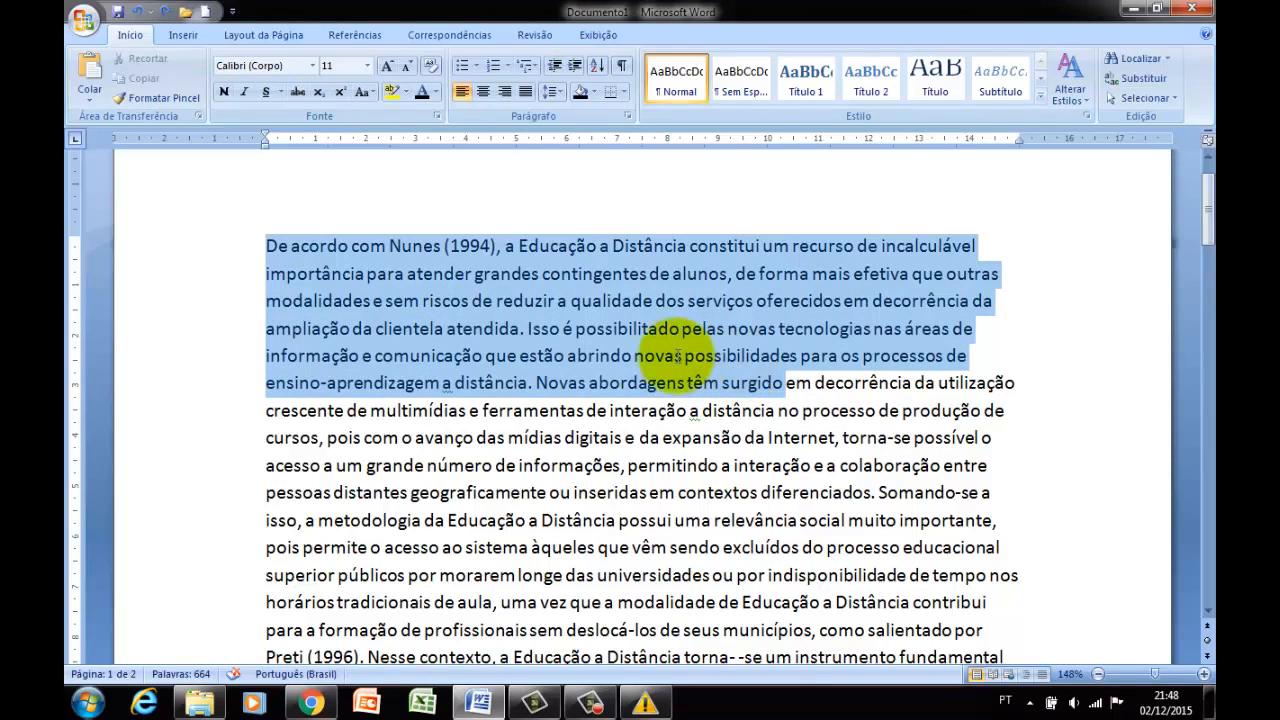
pyautogui.click(537, 384)
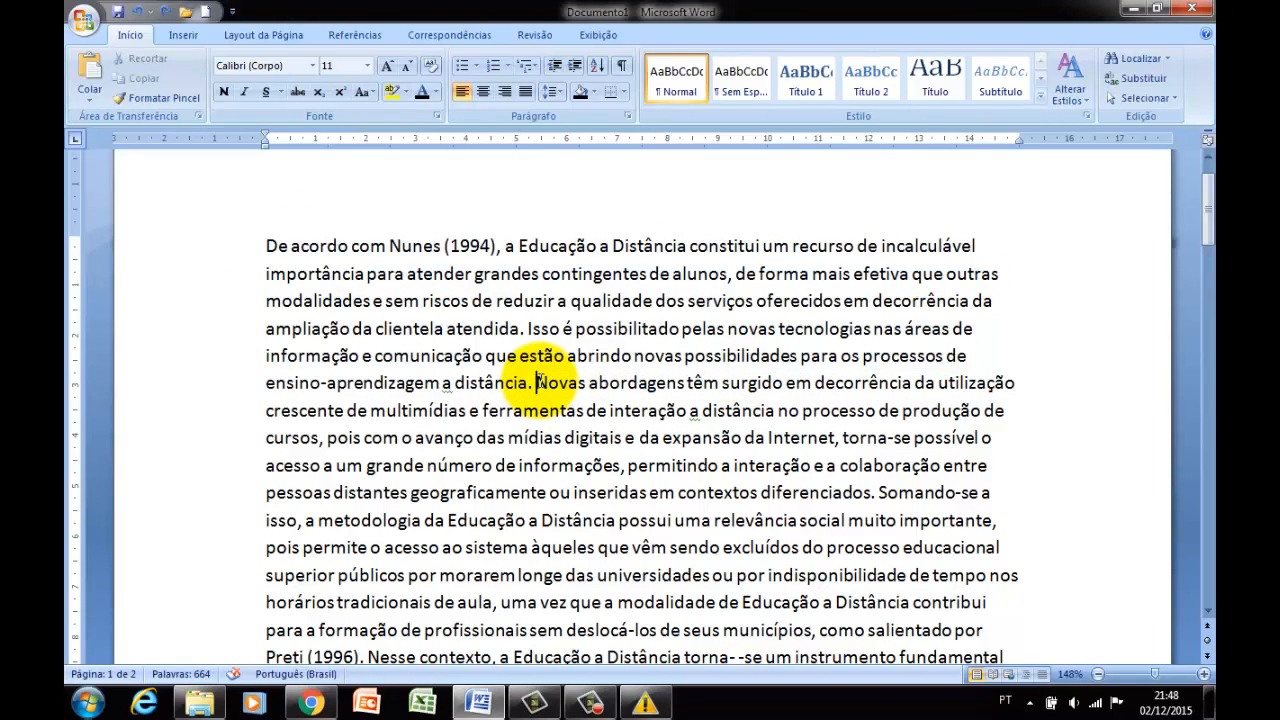
pyautogui.press('Return')
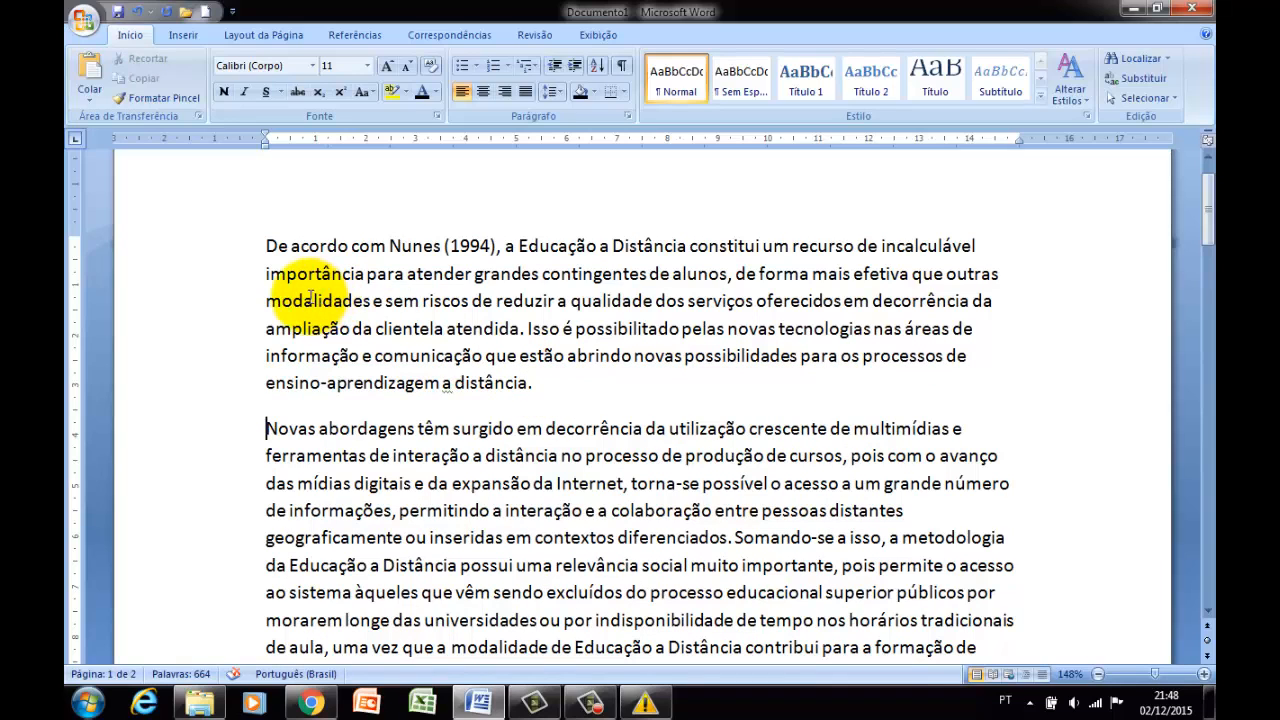
# Select the first paragraph and align it to the left.
pyautogui.moveTo(265, 247); pyautogui.dragTo(537, 369)
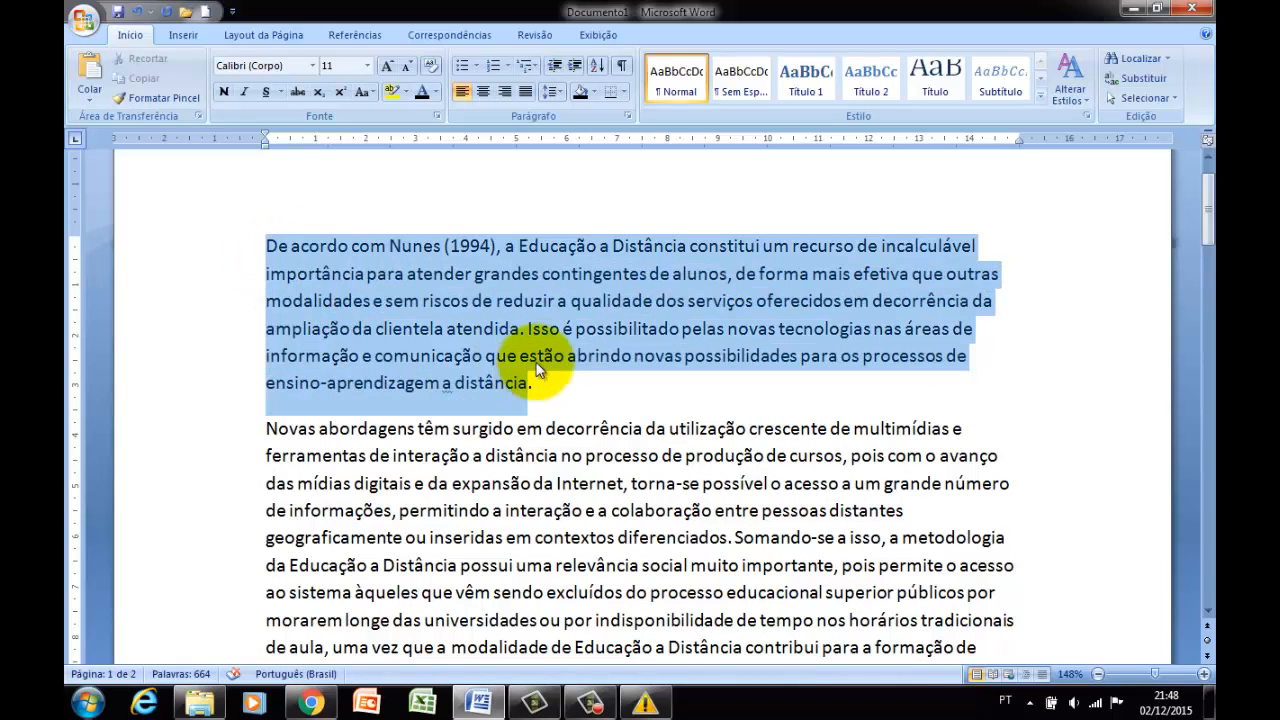
pyautogui.hotkey('ctrl', 'j')
pyautogui.click(460, 93)
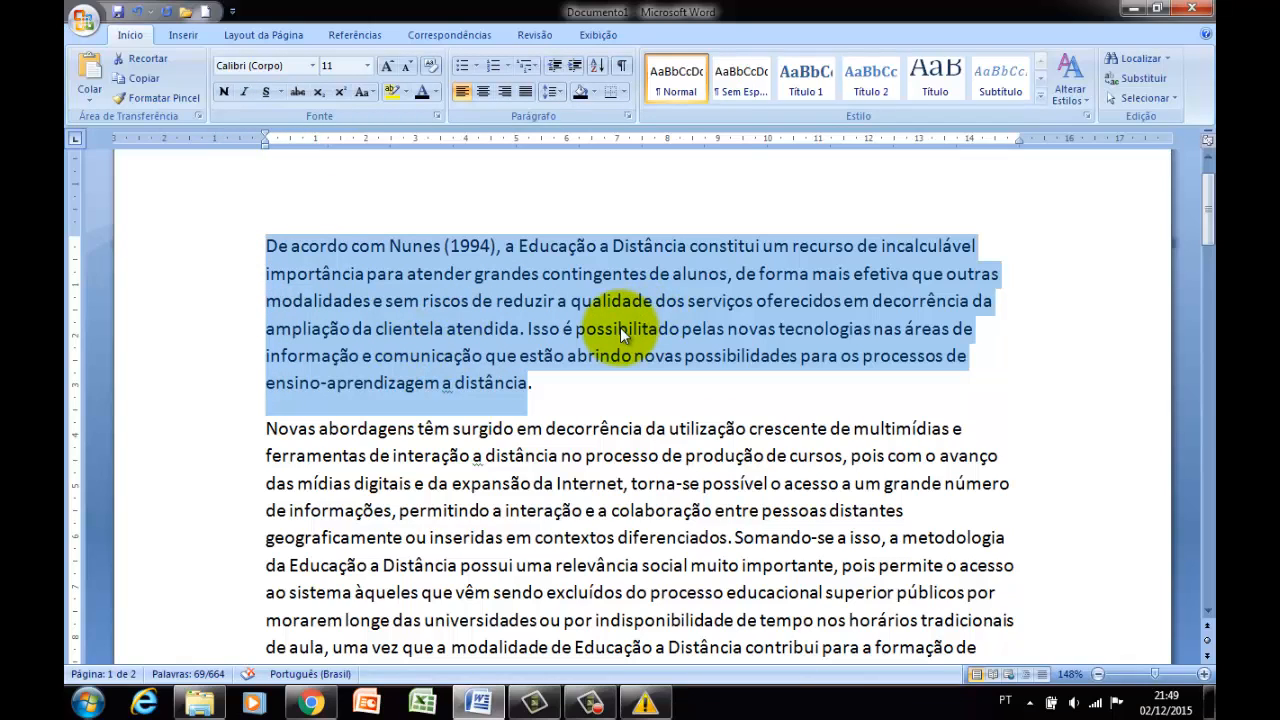
pyautogui.click(976, 256)
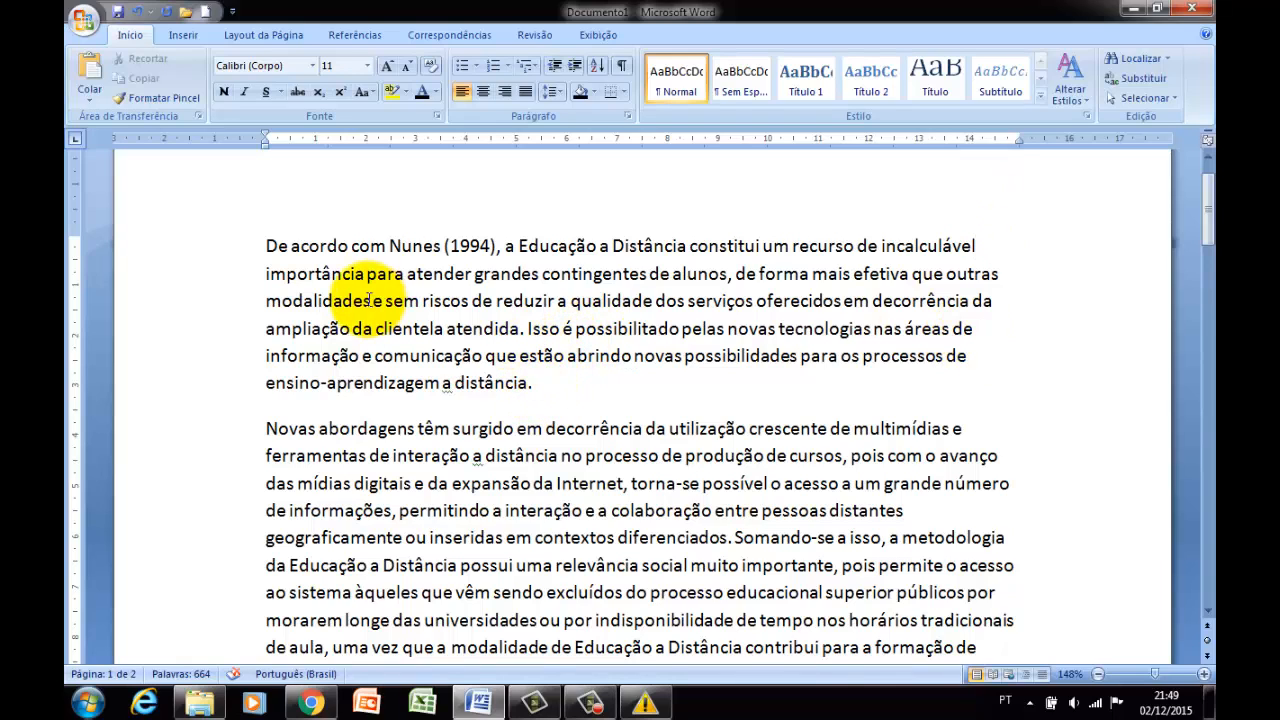
# Switch the first paragraph's alignment through centred and right-aligned to justified.
pyautogui.moveTo(266, 245); pyautogui.dragTo(560, 386)
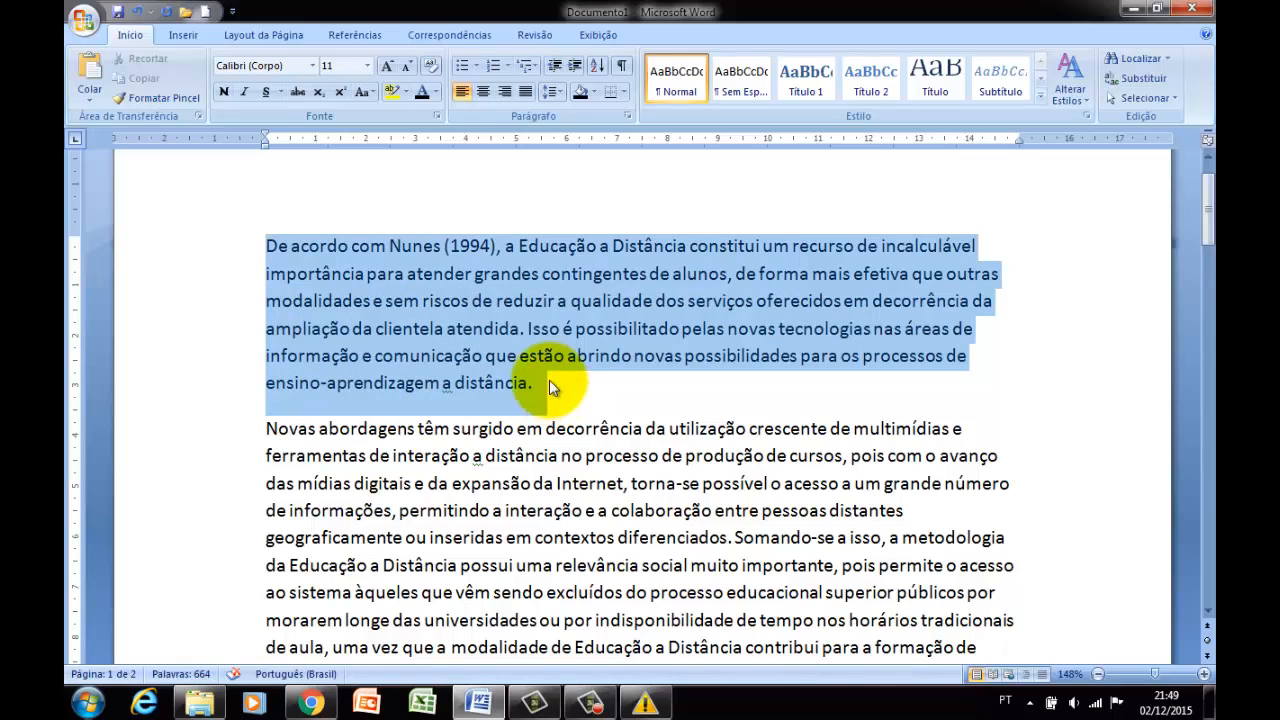
pyautogui.click(484, 92)
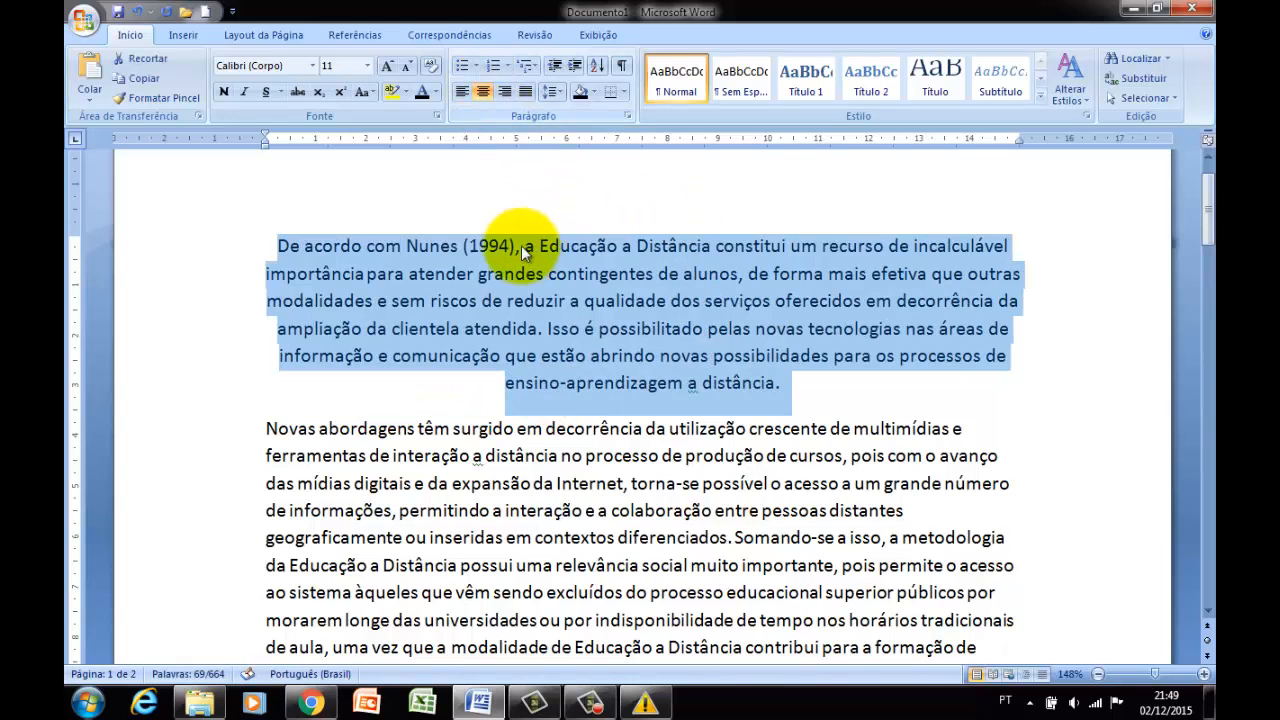
pyautogui.click(507, 90)
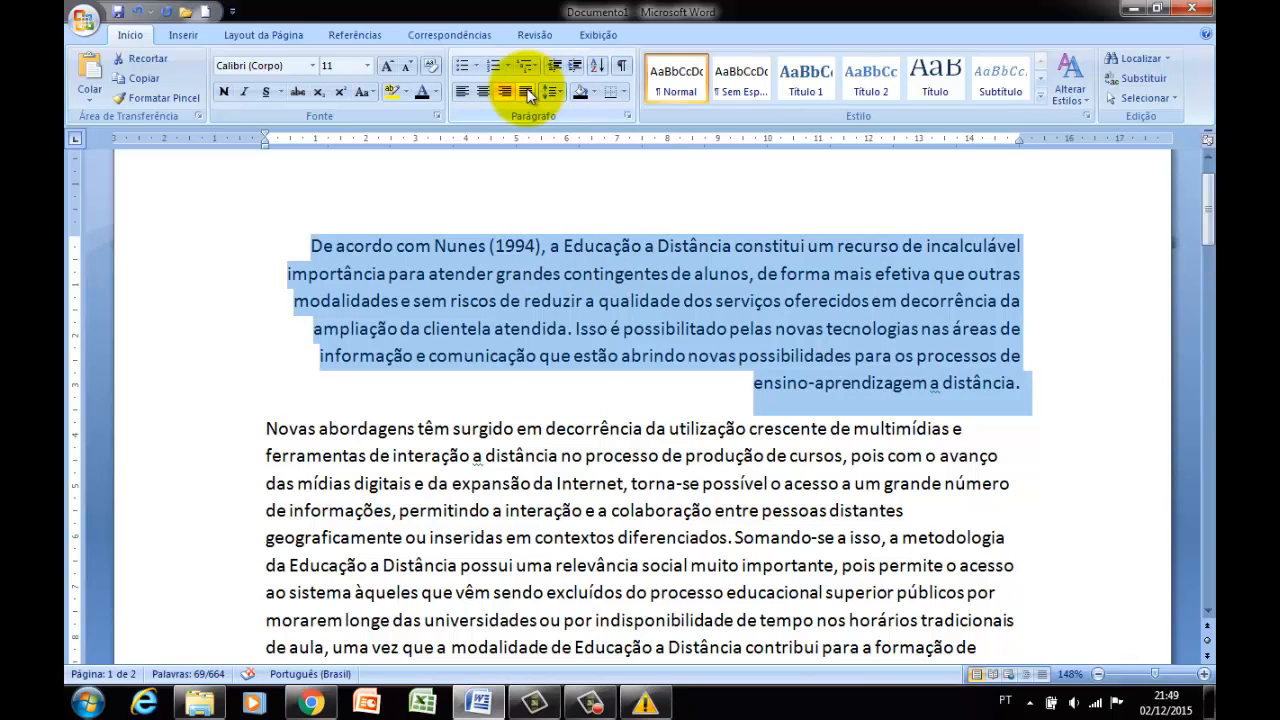
pyautogui.click(527, 92)
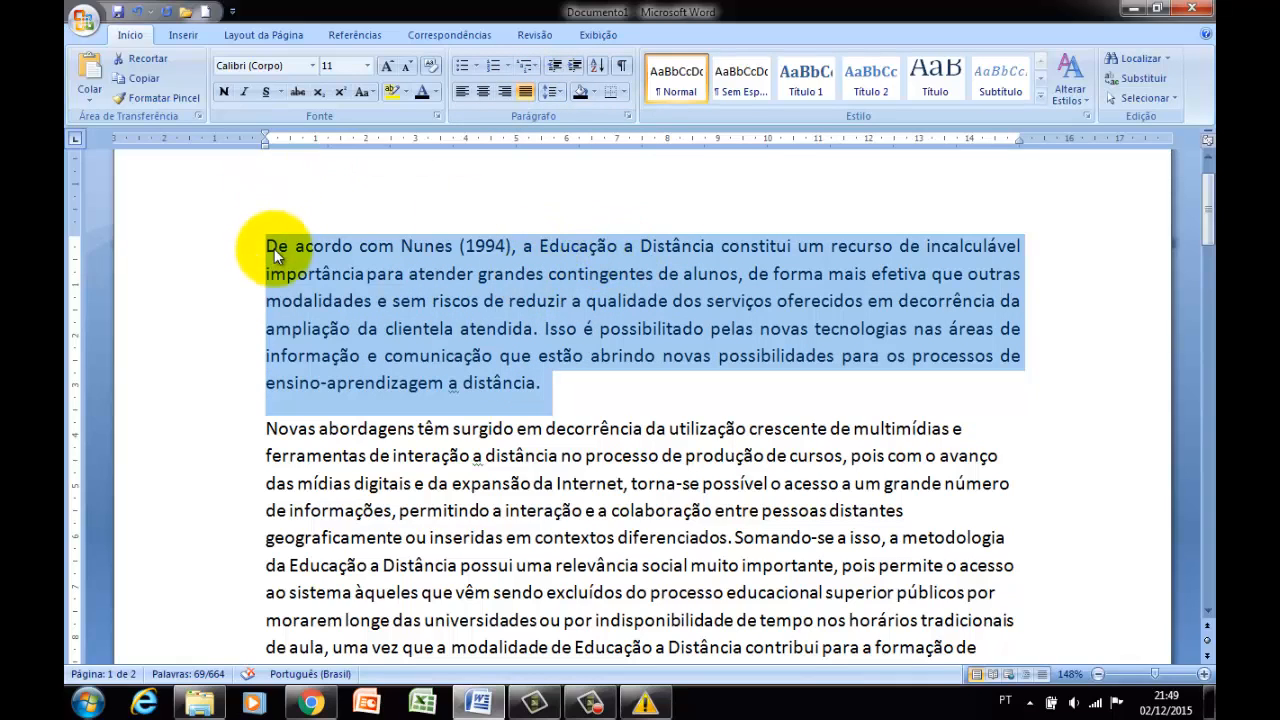
pyautogui.click(560, 372)
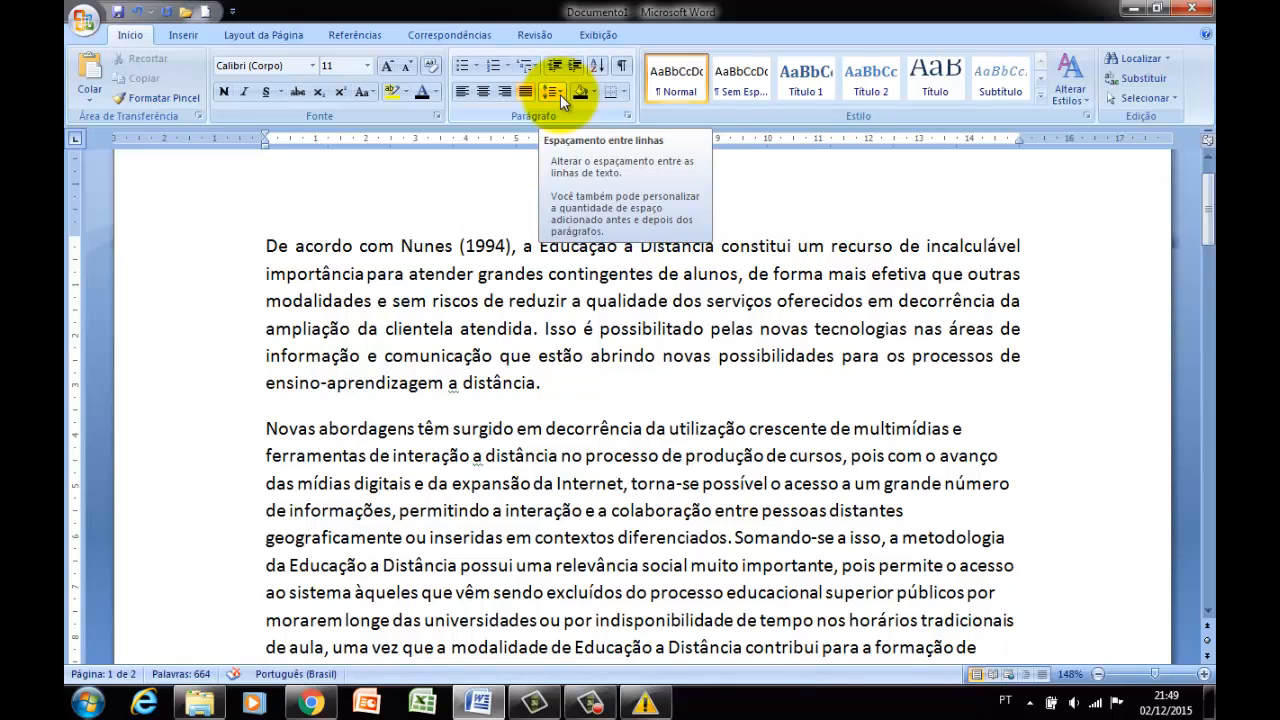
# Increase the line spacing of the whole first paragraph.
pyautogui.moveTo(265, 246); pyautogui.dragTo(535, 357)
pyautogui.click(500, 246)
pyautogui.moveTo(267, 245); pyautogui.dragTo(549, 375)
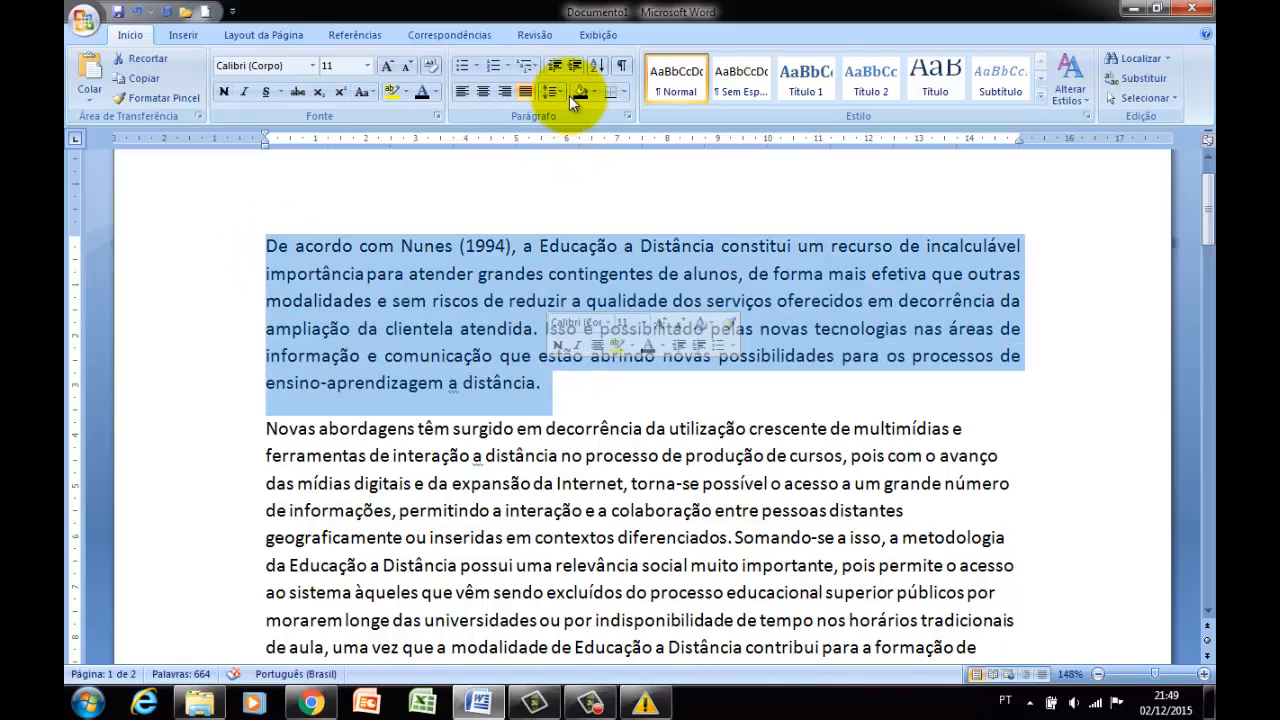
pyautogui.click(562, 92)
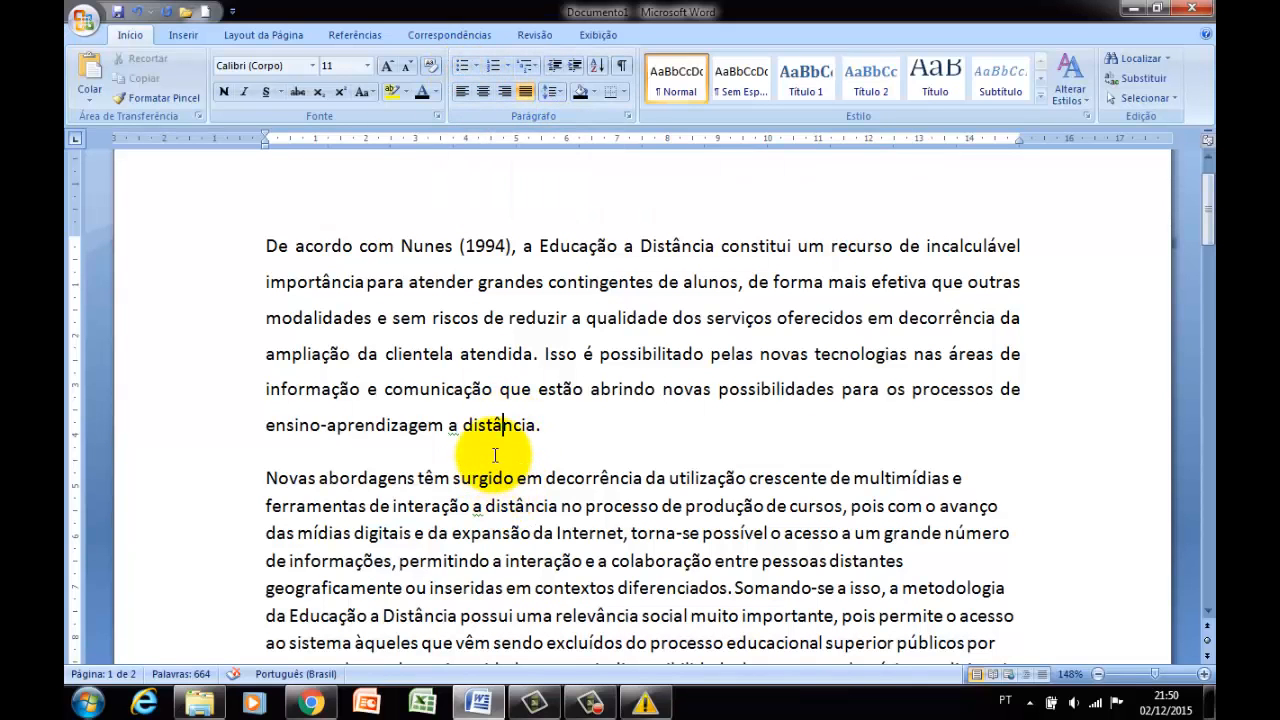
# Add empty lines after the first paragraph and enter the sample text "kljkljlkjl" there.
pyautogui.scroll(-1, 547, 395)
pyautogui.scroll(-1, 550, 380)
pyautogui.click(561, 300)
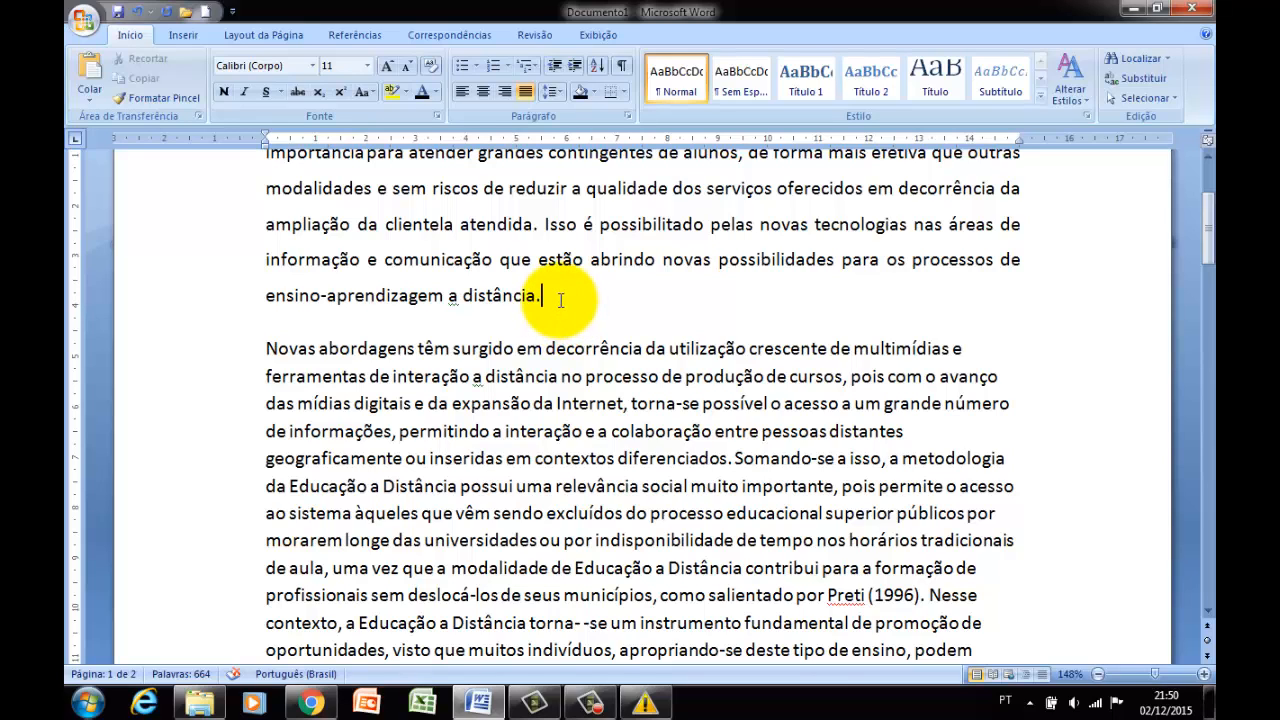
pyautogui.press('Return')
pyautogui.press('Return')
pyautogui.press('Return')
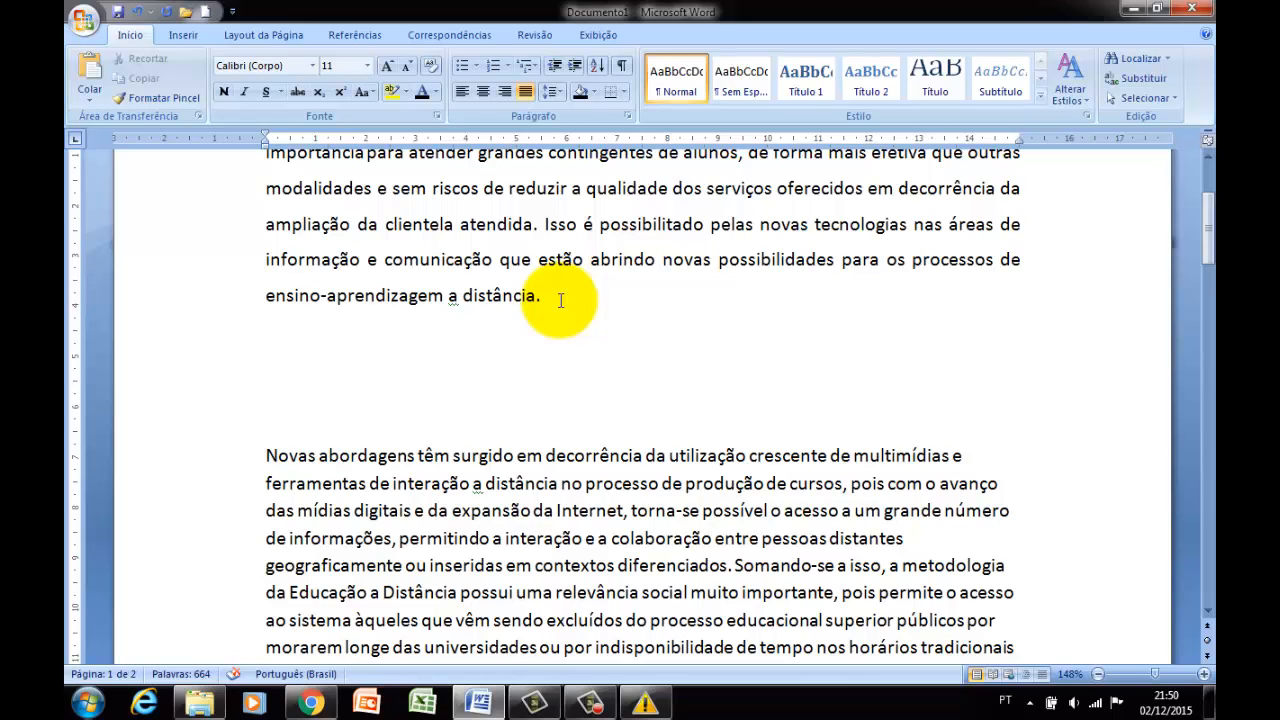
pyautogui.write('kljkljlkjl')
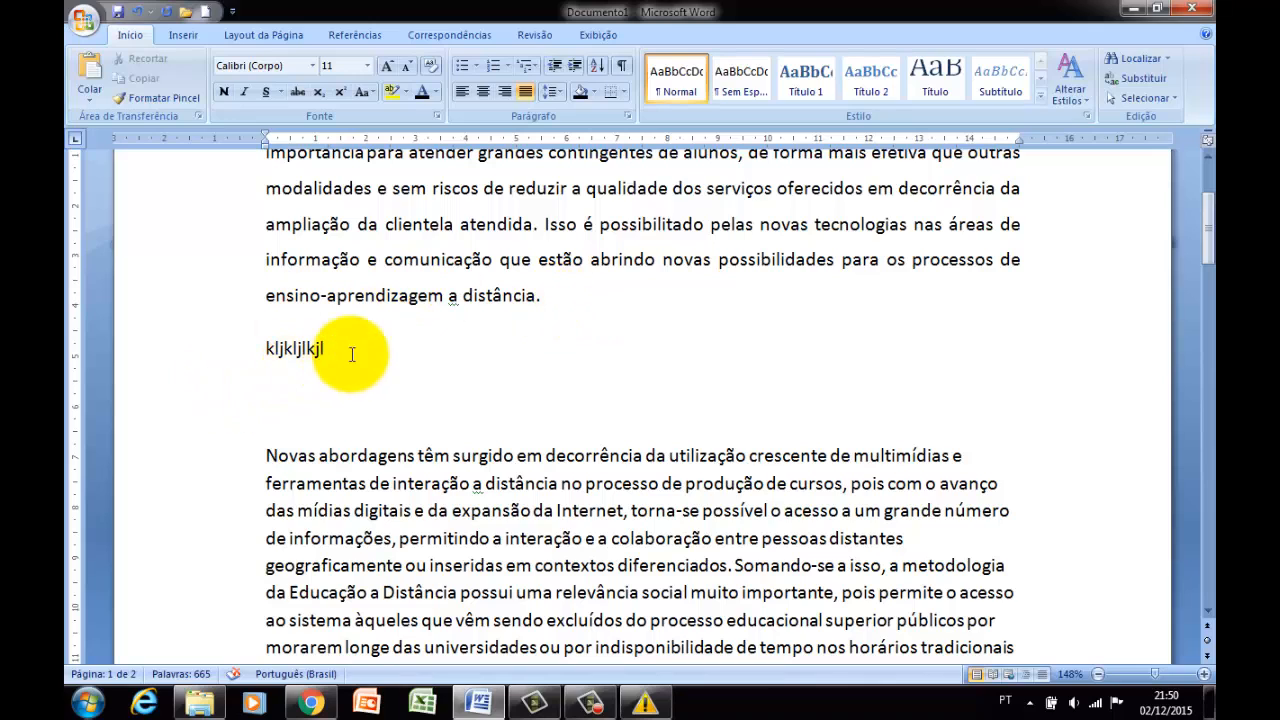
# Apply a bullet to the "kljkljlkjl" line and change it to the filled square style.
pyautogui.click(460, 66)
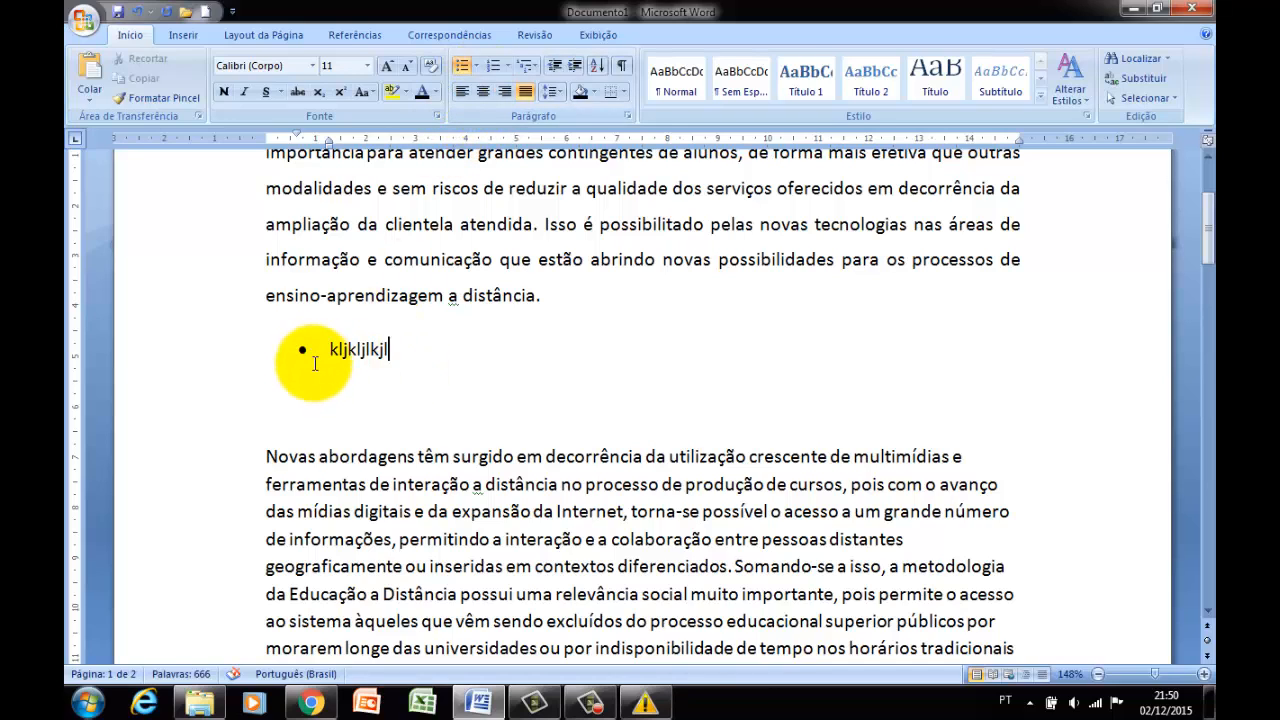
pyautogui.click(476, 66)
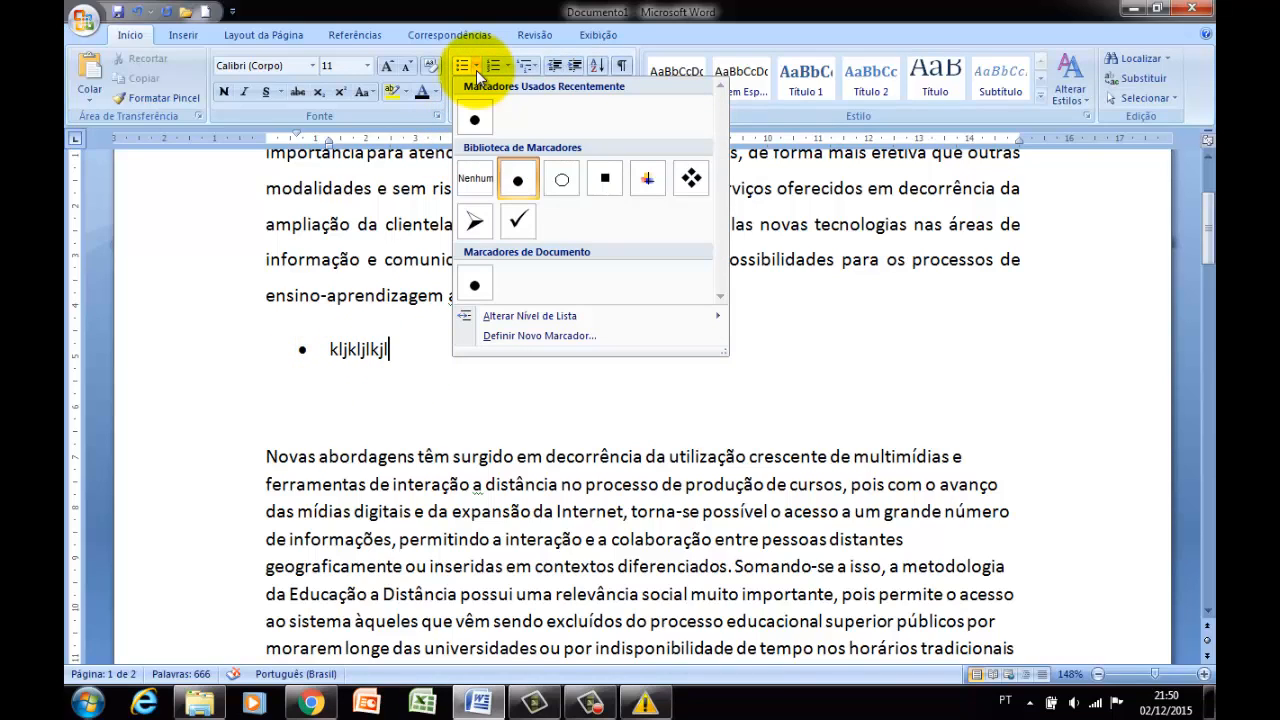
pyautogui.click(605, 180)
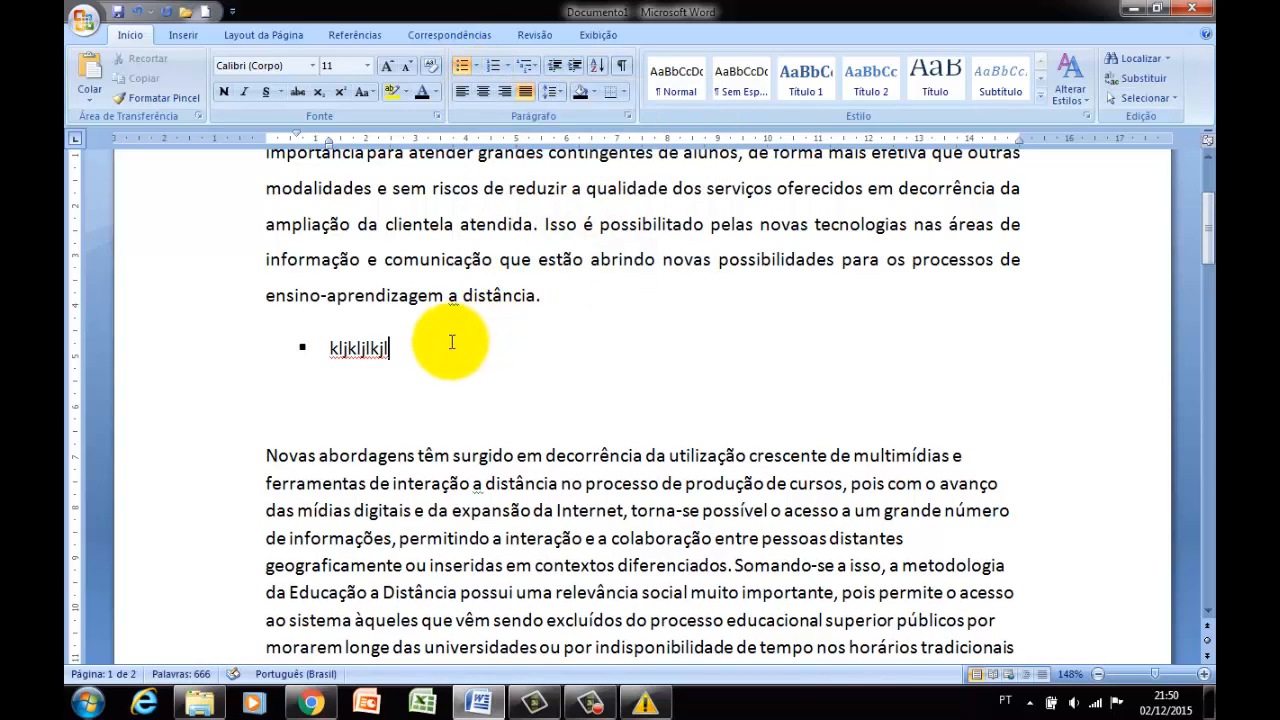
# Define a new bullet for the "kljkljlkjl" line using the Wingdings double-circle symbol, character code 165.
pyautogui.click(476, 70)
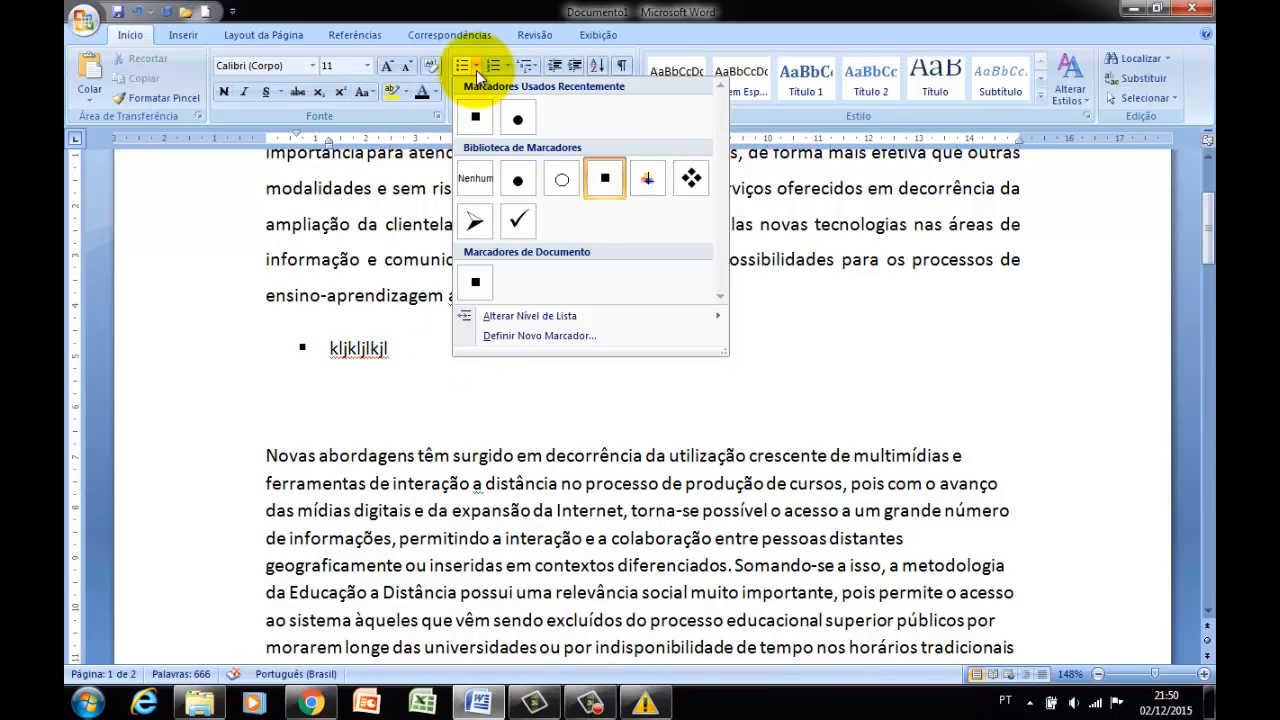
pyautogui.click(516, 337)
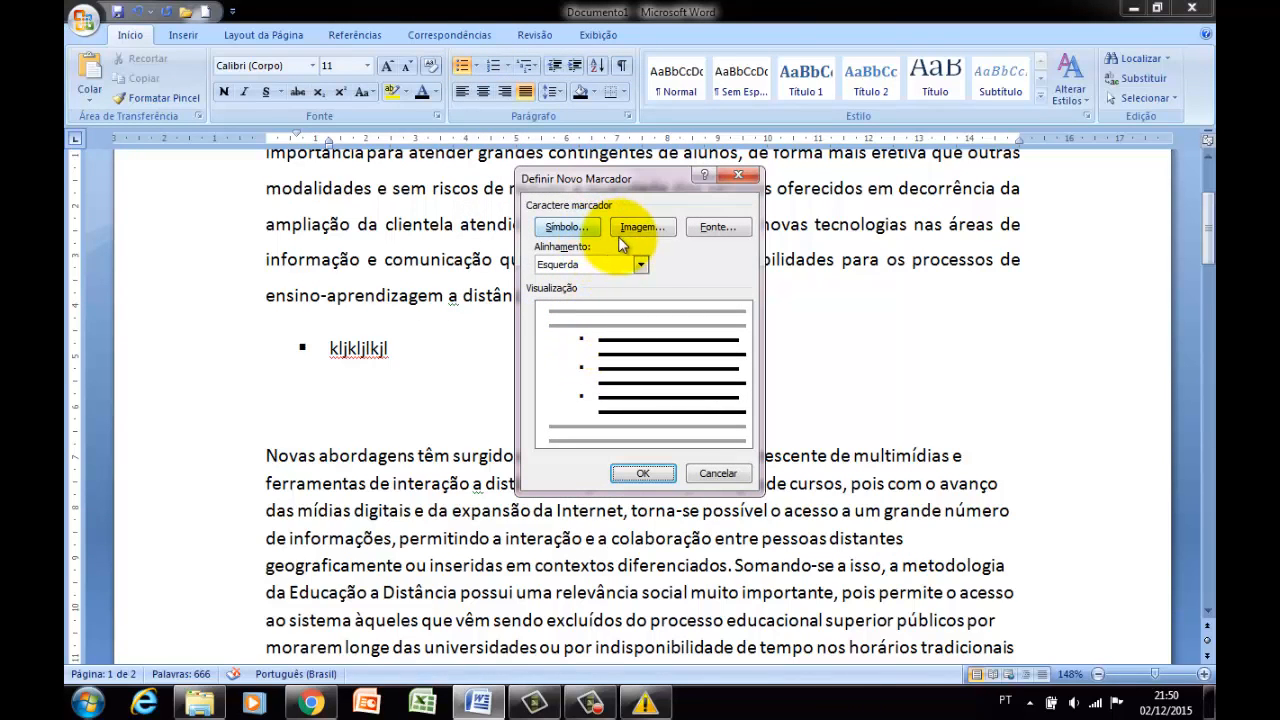
pyautogui.click(640, 264)
pyautogui.click(586, 230)
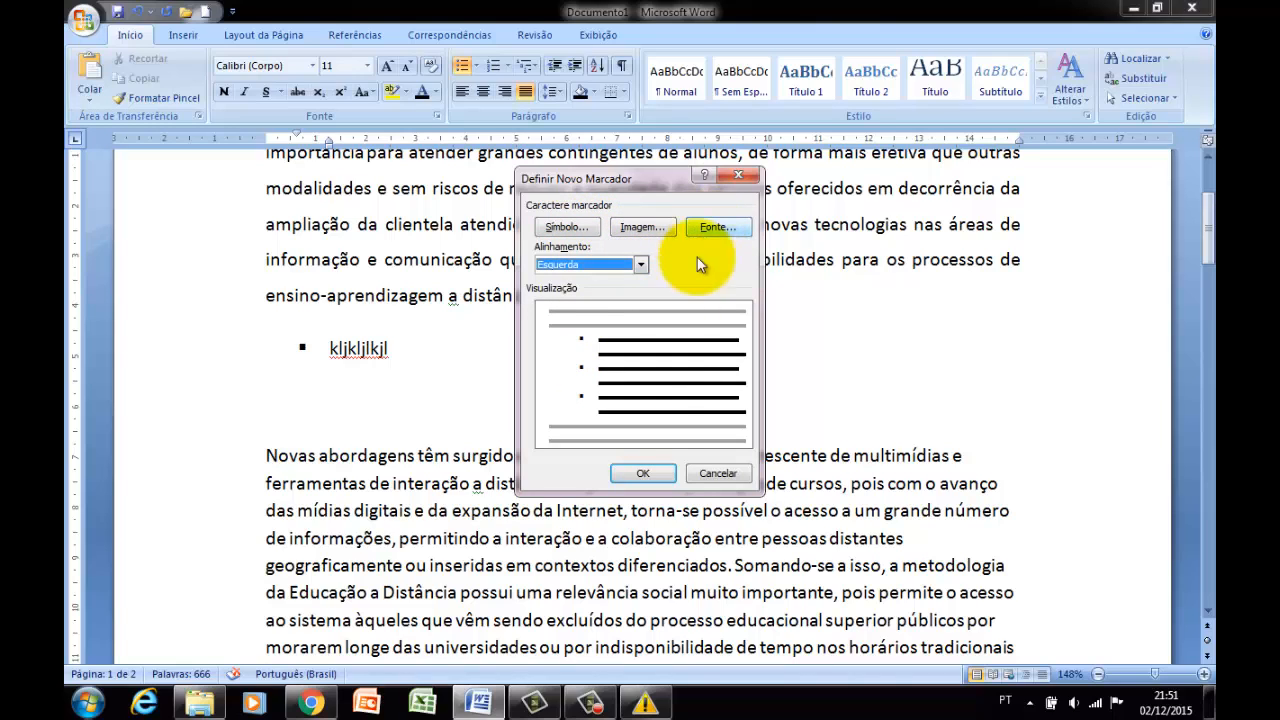
pyautogui.click(566, 228)
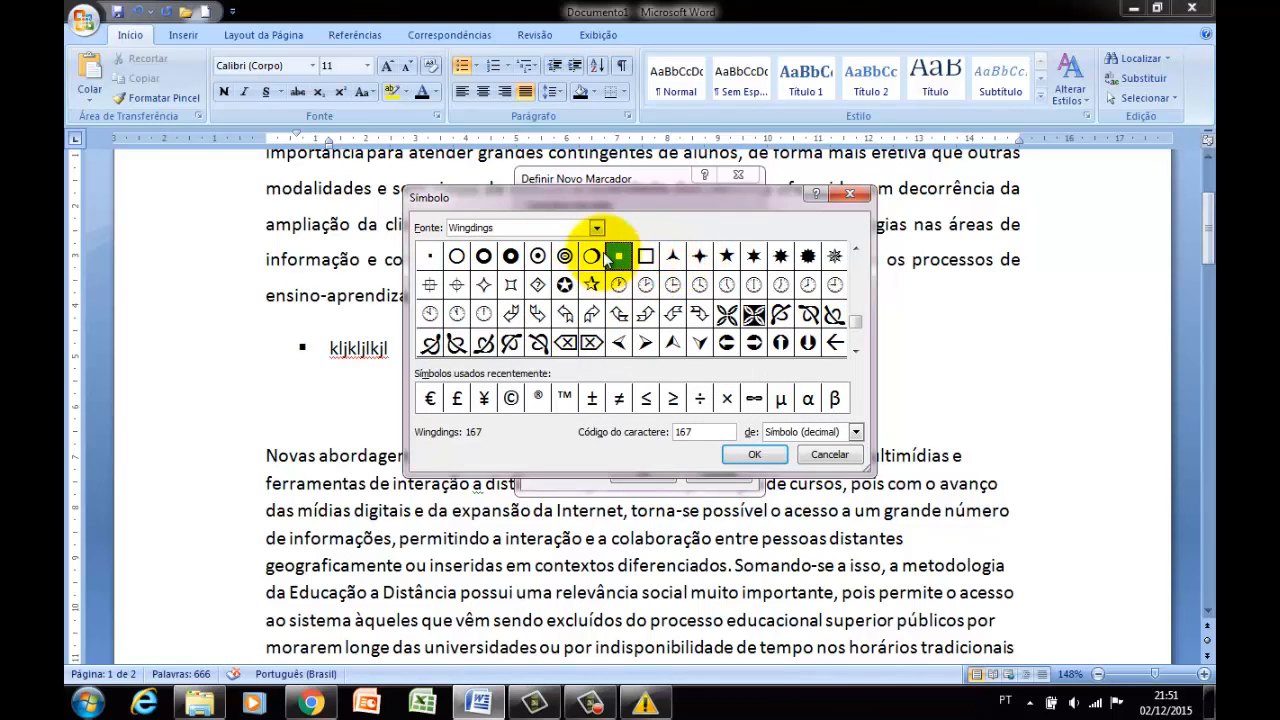
pyautogui.click(565, 256)
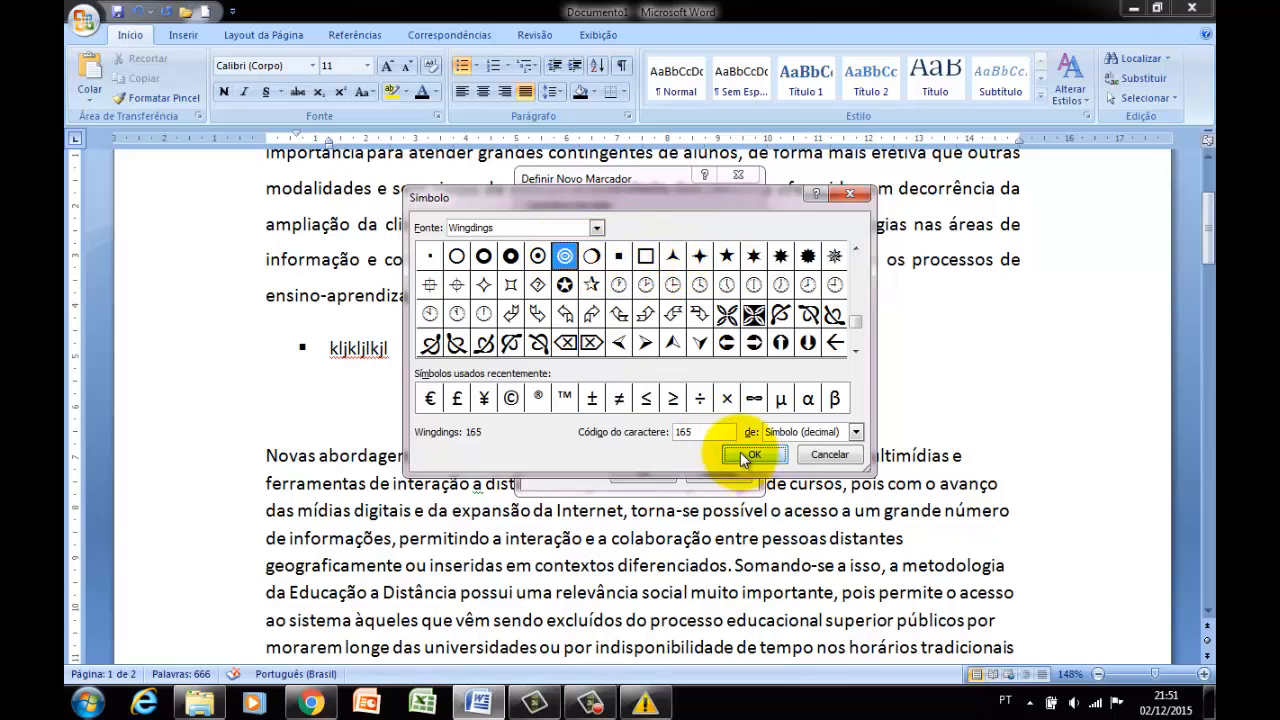
pyautogui.click(751, 455)
pyautogui.click(645, 474)
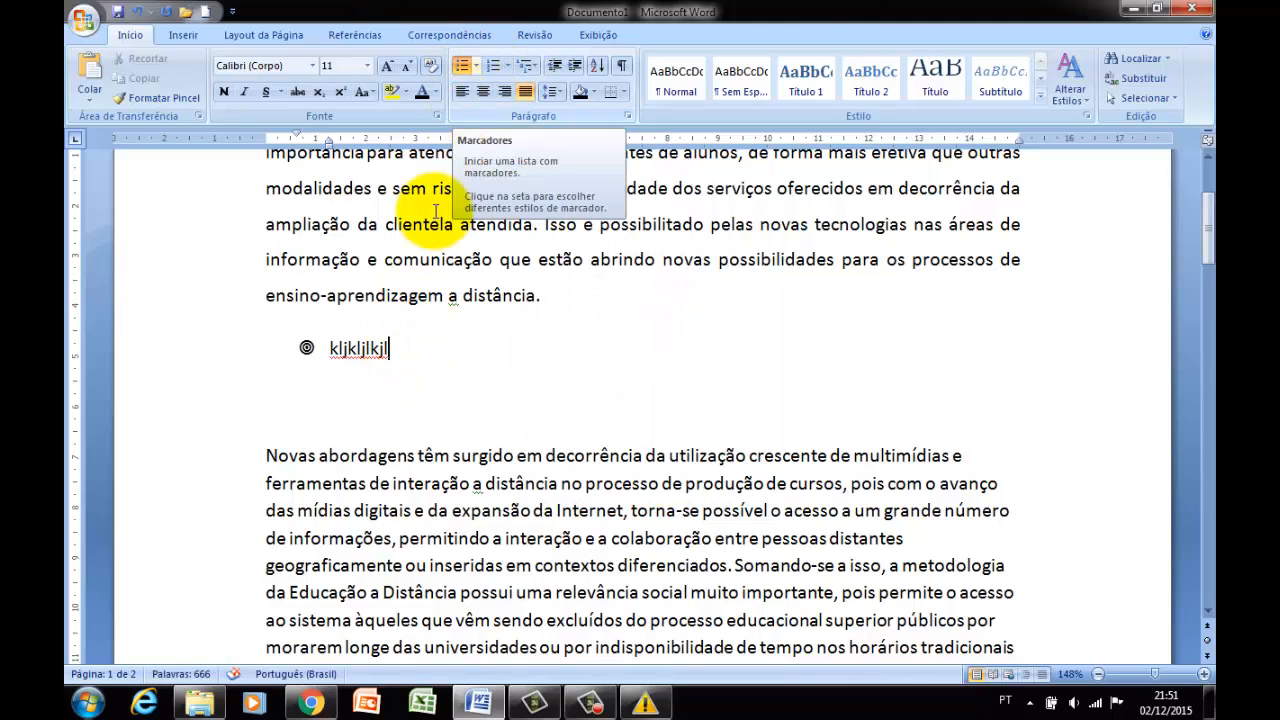
# Turn the "kljkljlkjl" line into a numbered item in the 1), 2), 3) format and preview the other numbering formats.
pyautogui.click(495, 67)
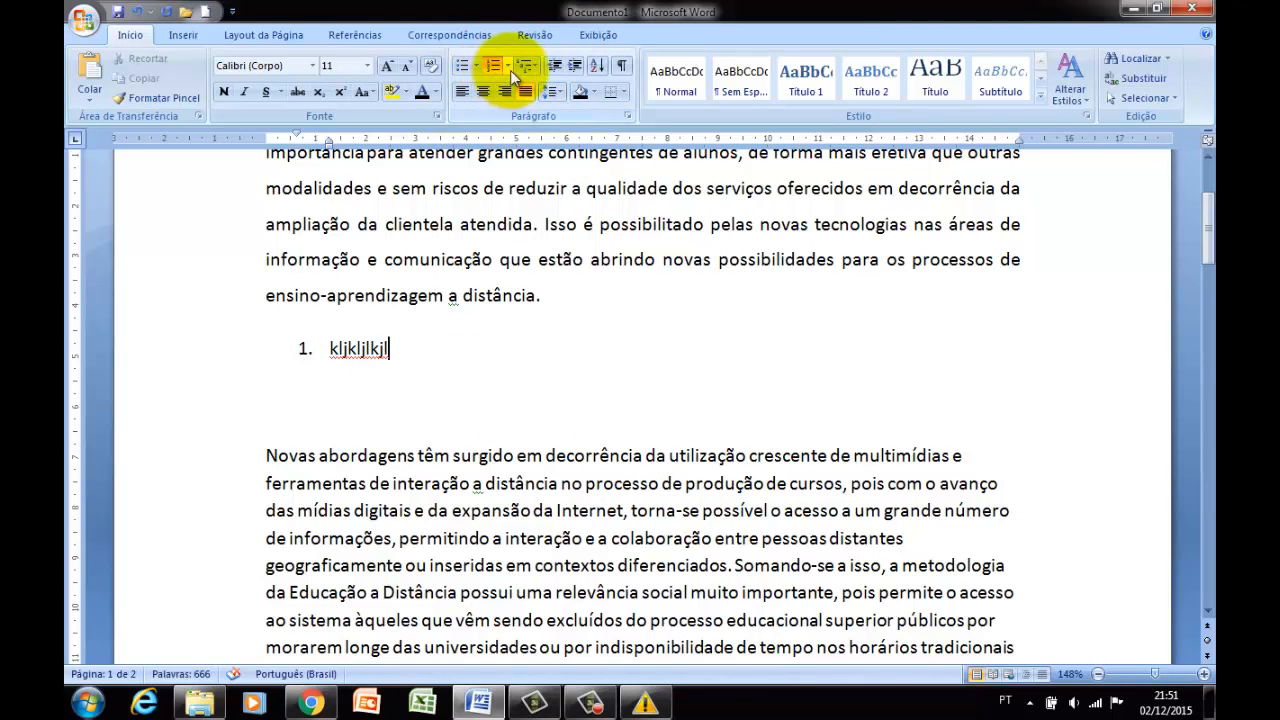
pyautogui.click(510, 66)
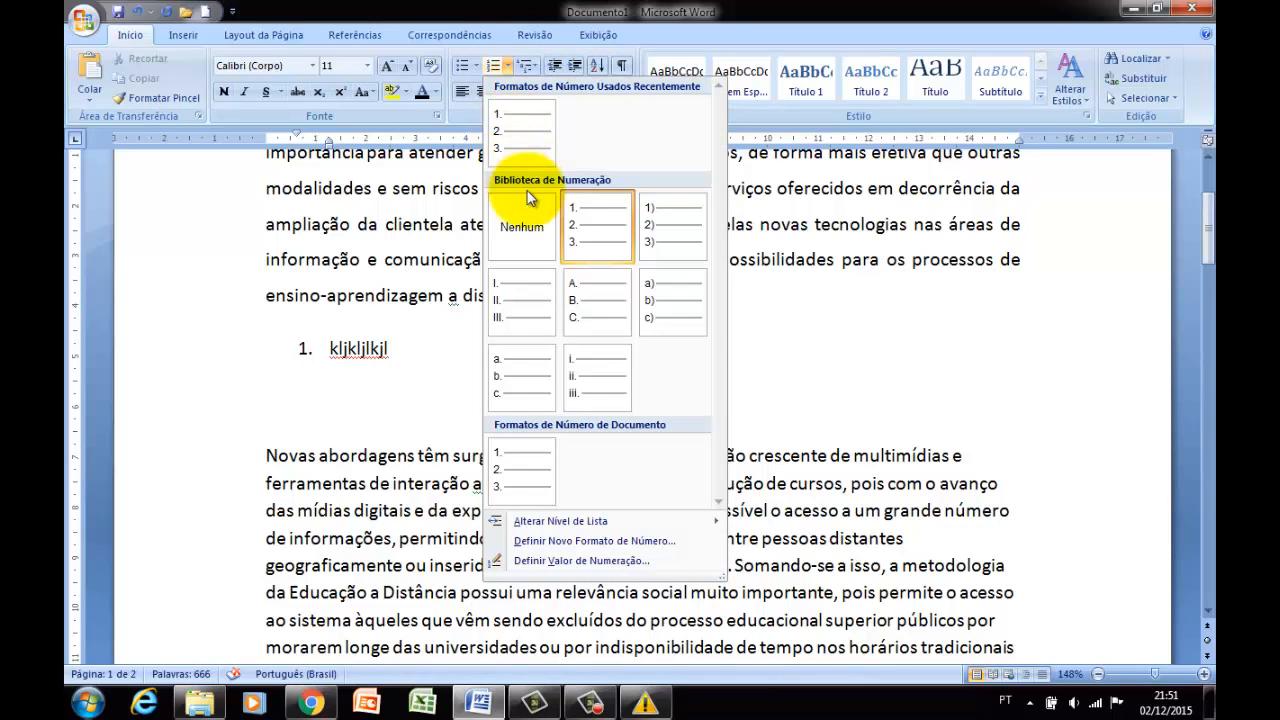
pyautogui.click(651, 222)
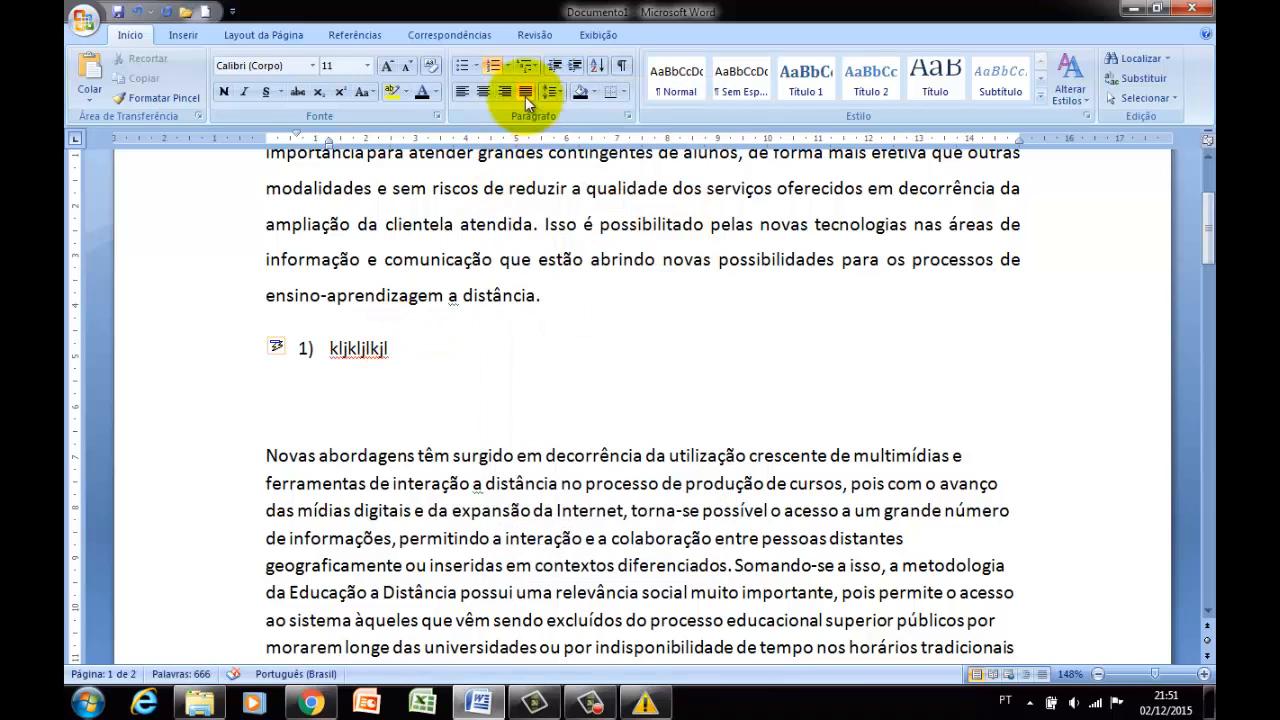
pyautogui.click(507, 66)
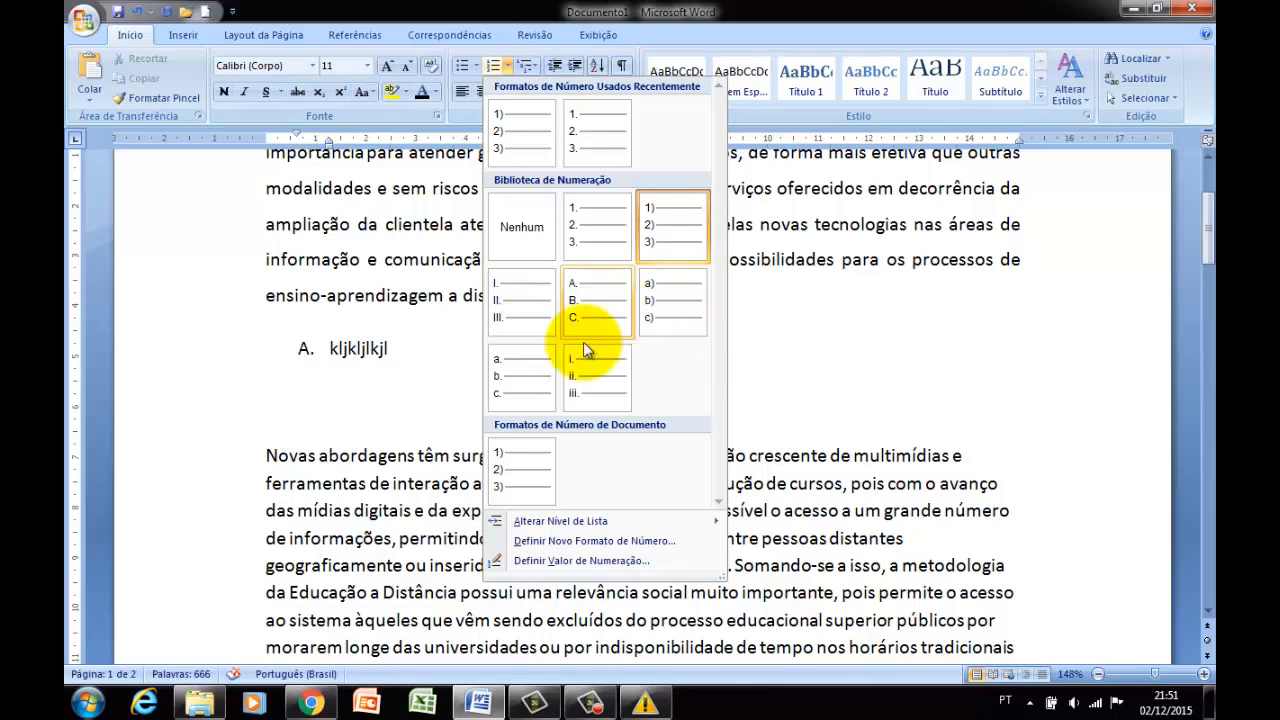
pyautogui.click(408, 340)
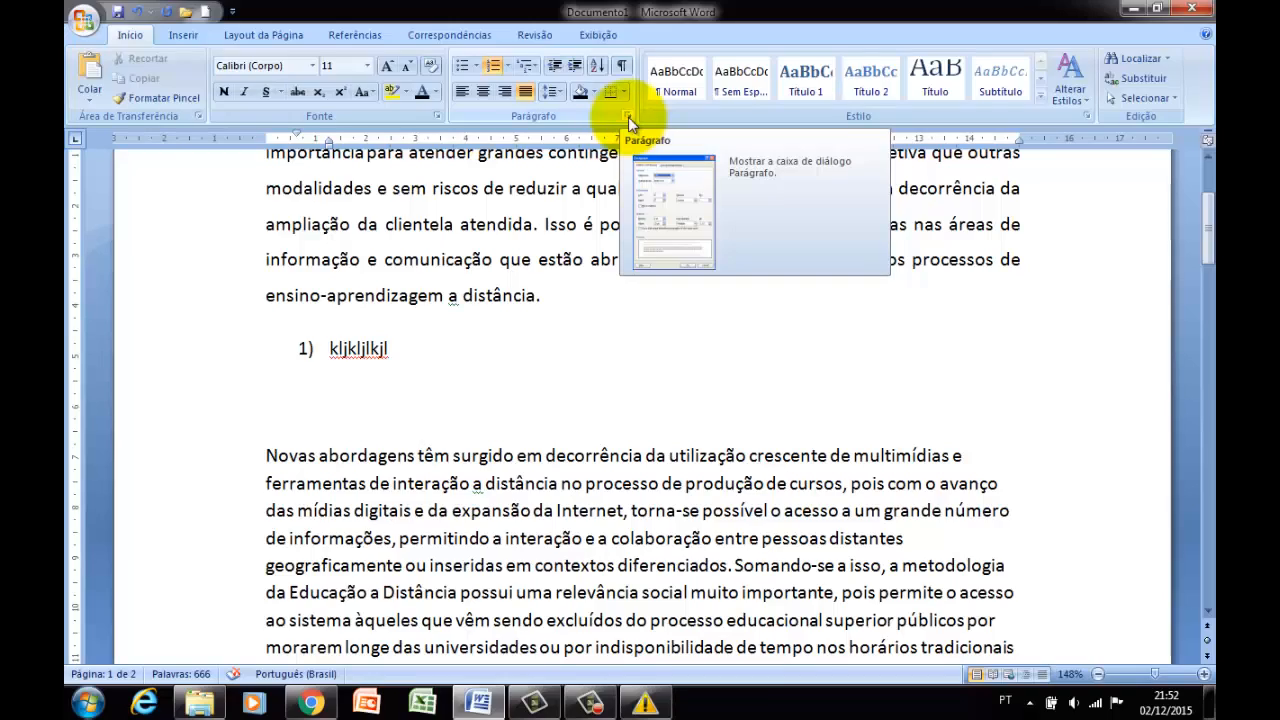
# Delete the numbered "kljkljlkjl" line with its empty lines and join the "Novas abordagens" paragraph directly after "distância.".
pyautogui.click(632, 115)
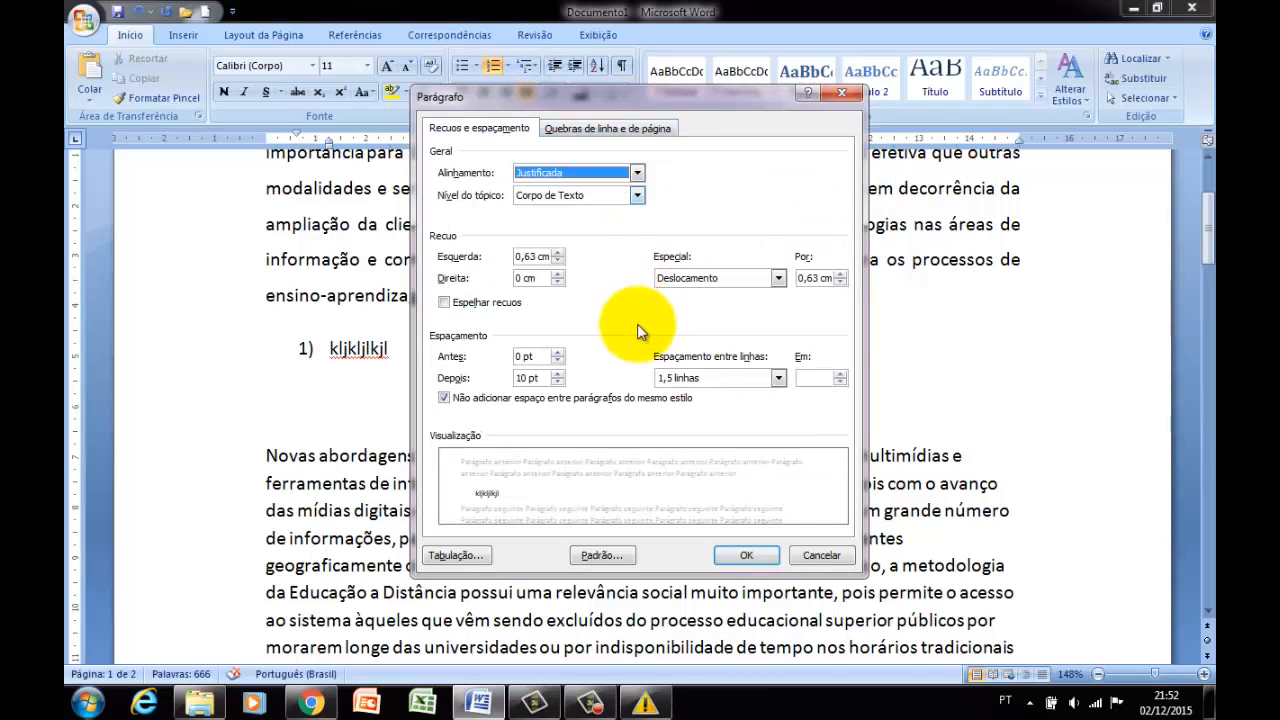
pyautogui.click(821, 555)
pyautogui.moveTo(457, 337); pyautogui.dragTo(272, 341)
pyautogui.moveTo(394, 348); pyautogui.dragTo(247, 345)
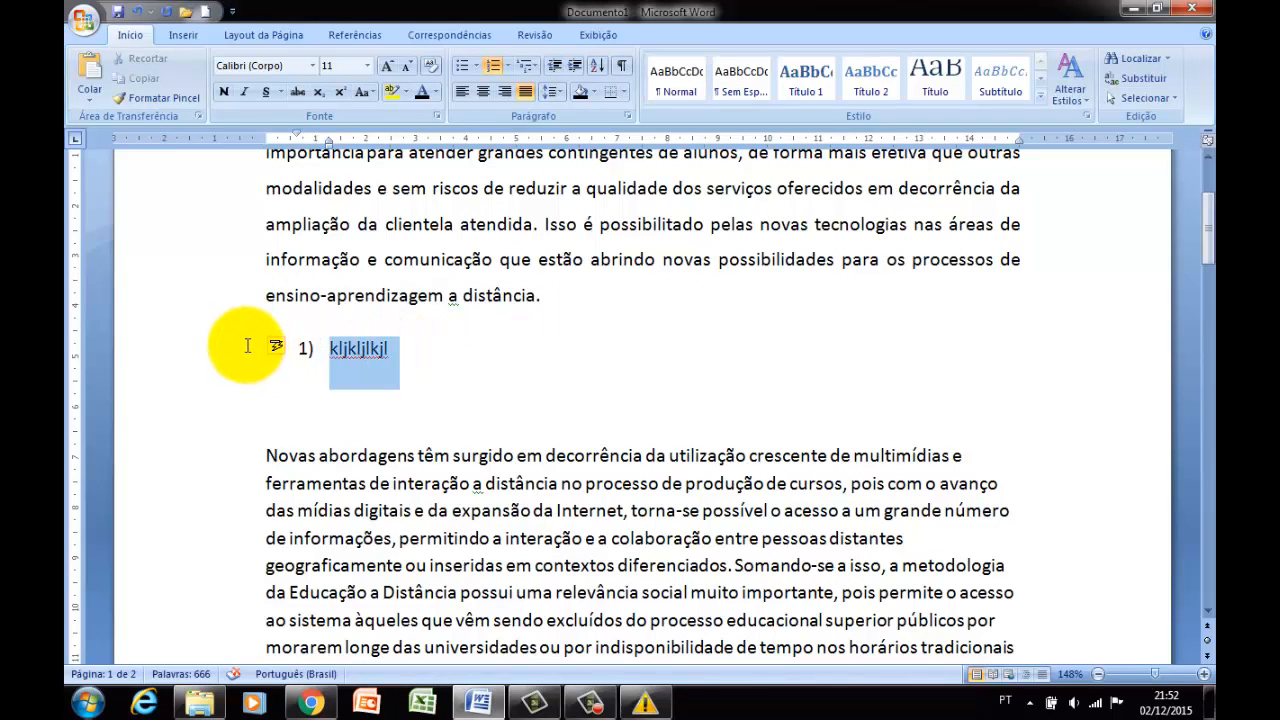
pyautogui.press('Delete')
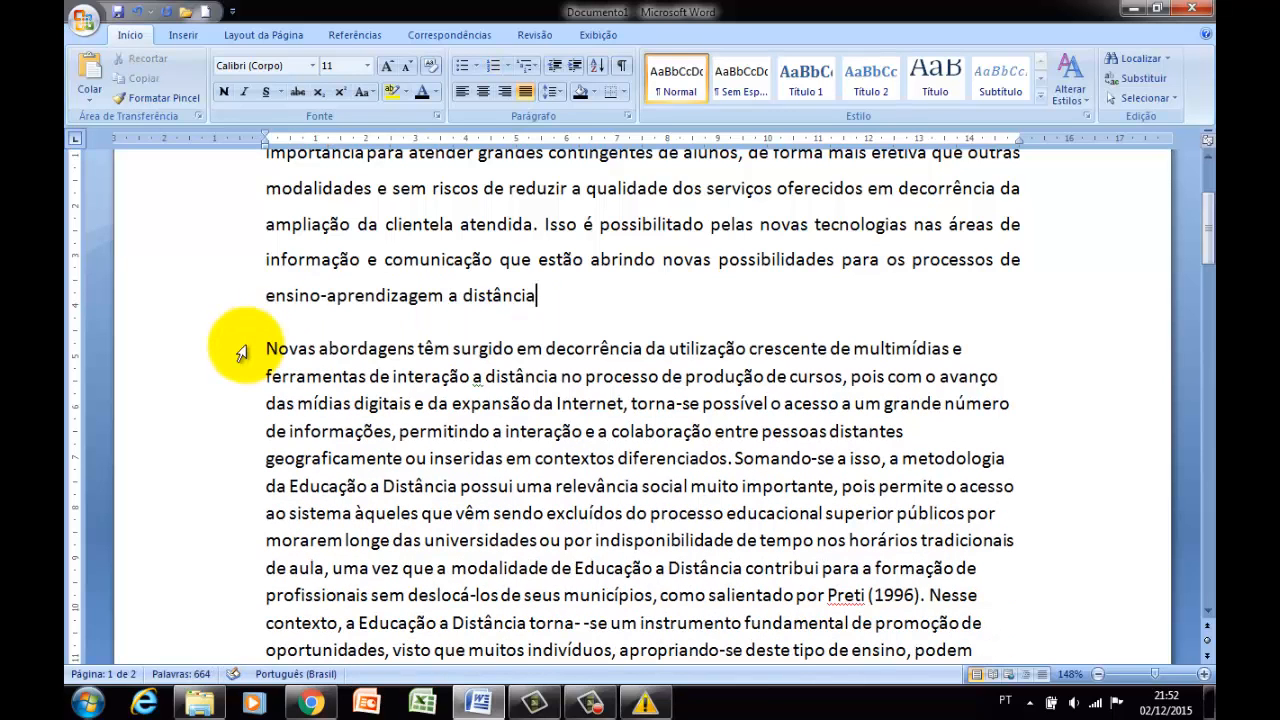
pyautogui.press('BackSpace')
pyautogui.press('Delete')
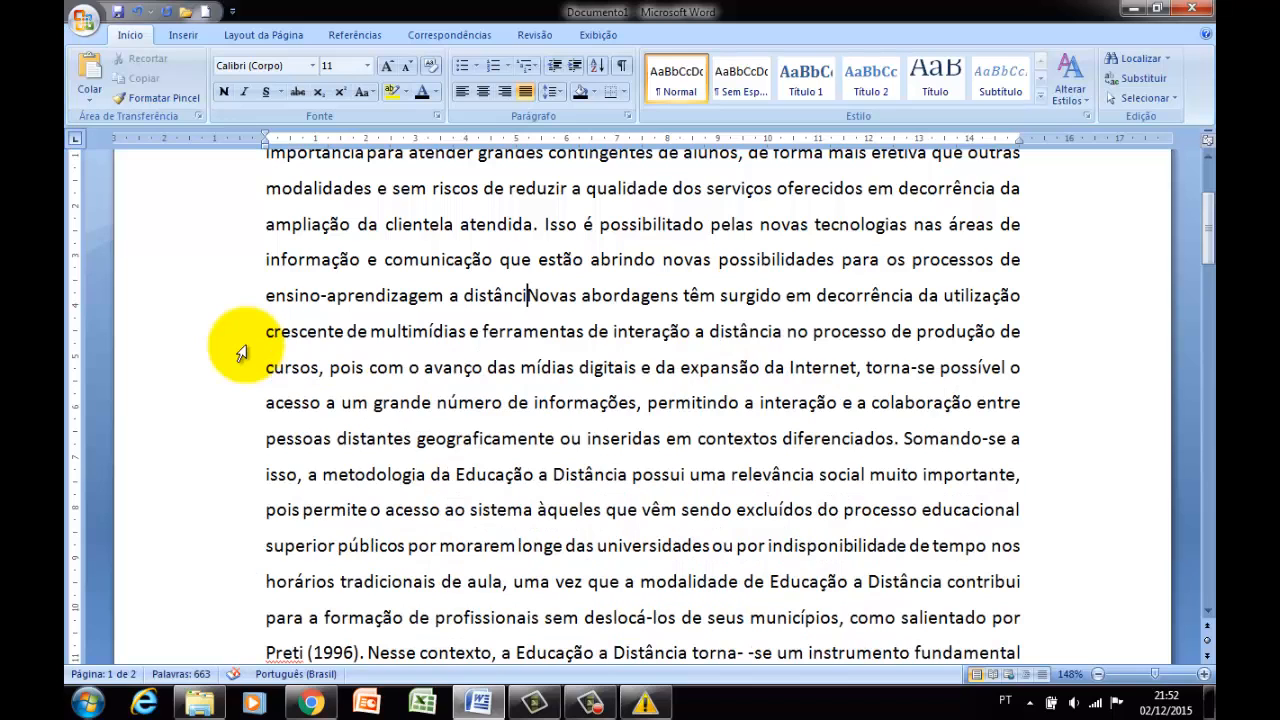
pyautogui.write('a.')
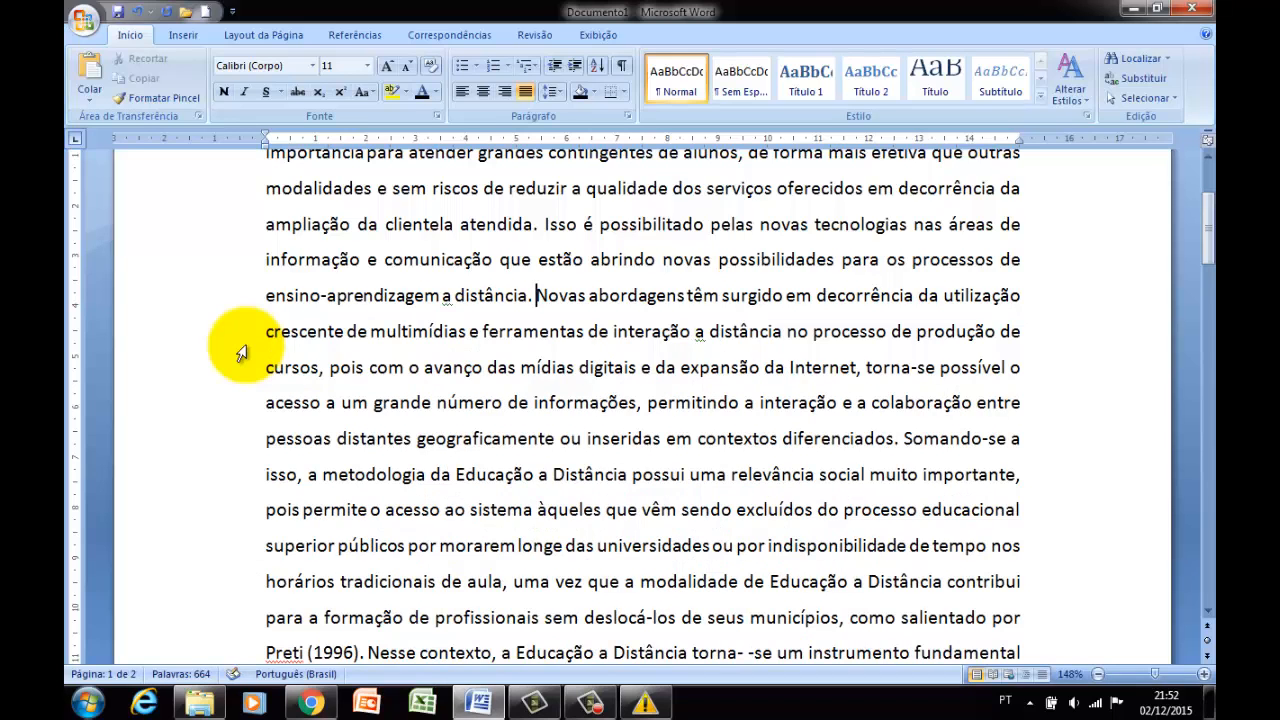
# Review the alignment, indent and spacing options in the first paragraph's settings without applying changes.
pyautogui.scroll(2, 300, 345)
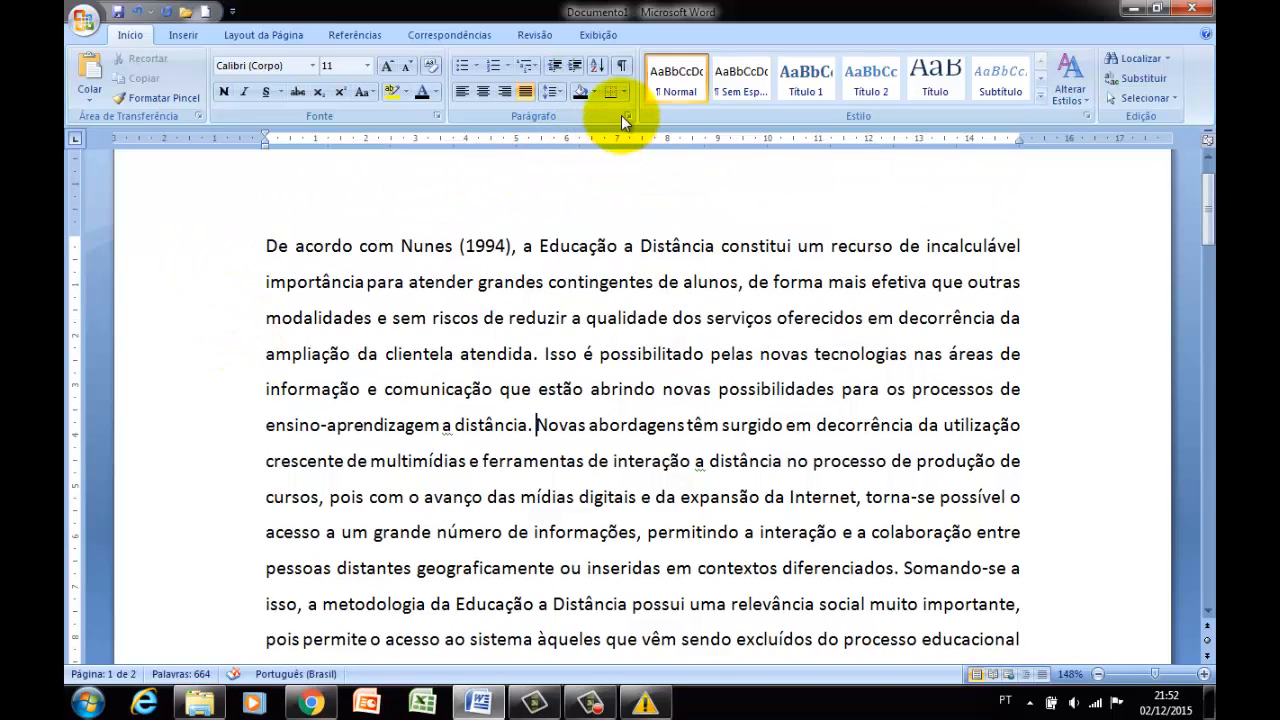
pyautogui.click(623, 115)
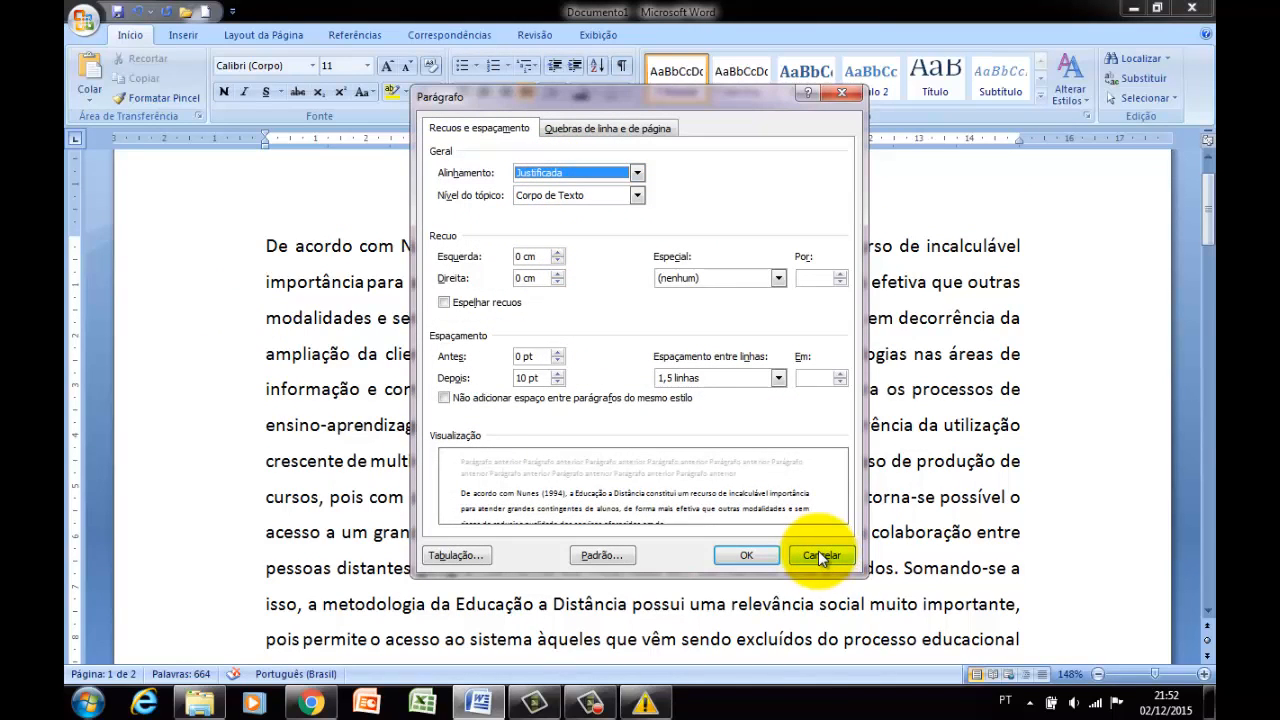
pyautogui.moveTo(819, 553); pyautogui.dragTo(709, 450)
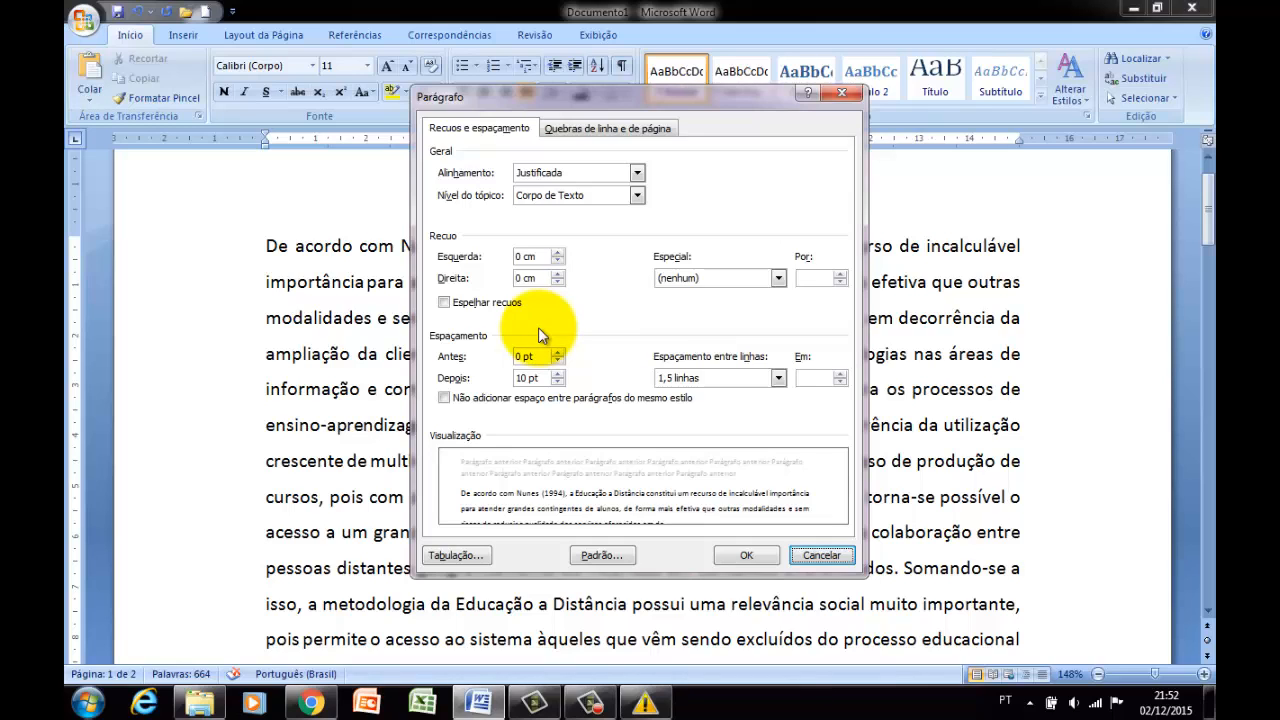
pyautogui.click(821, 559)
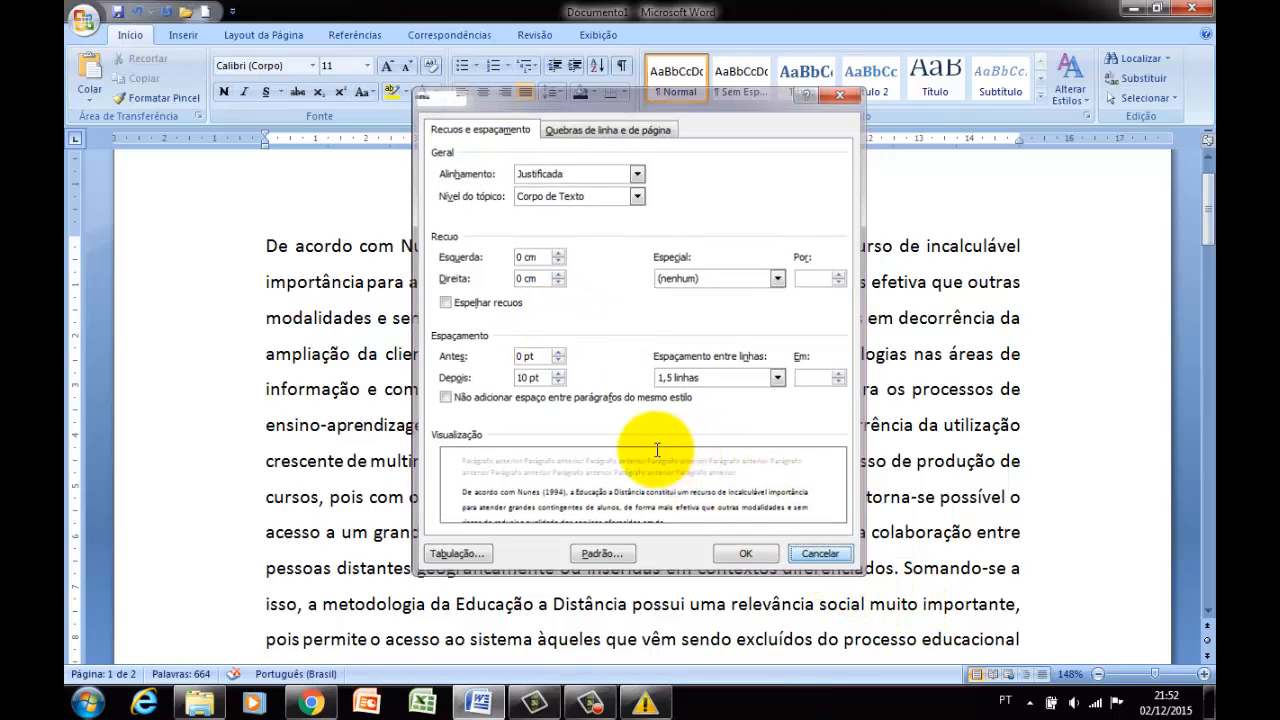
pyautogui.click(655, 450)
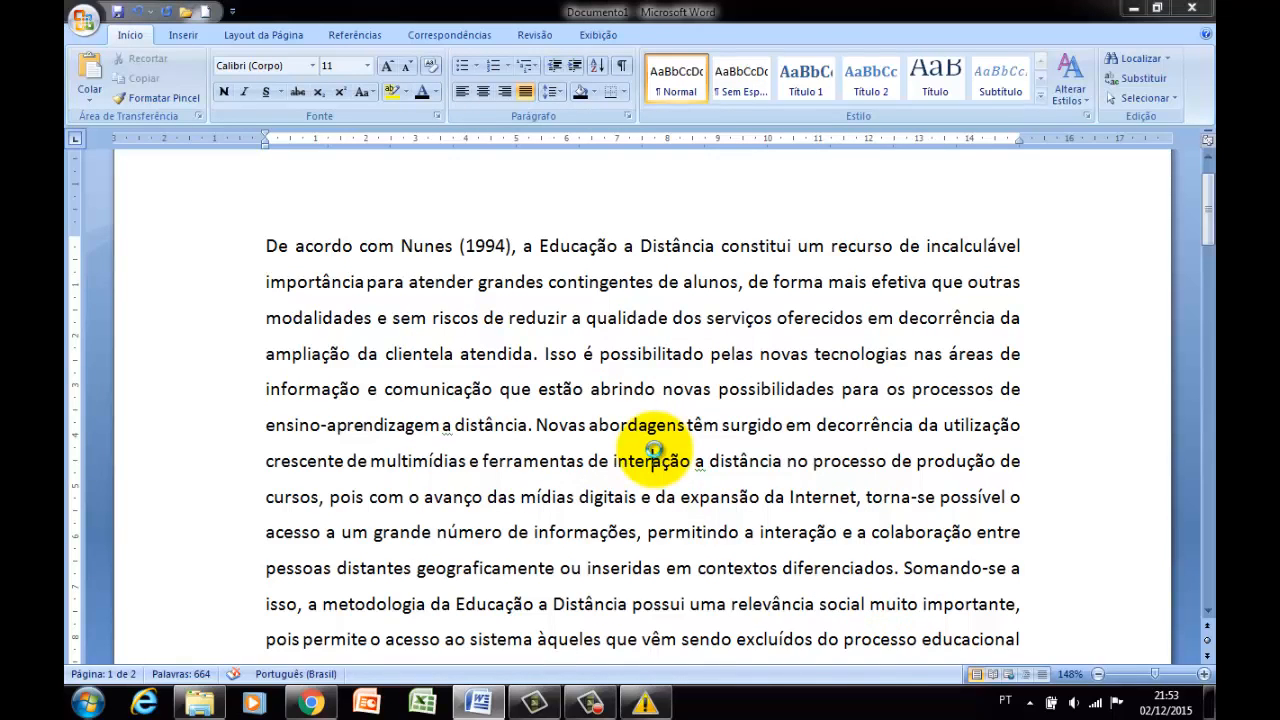
# Select the whole document, try a 1,25 cm first-line indent in its paragraph settings, and reset the special indent to none.
pyautogui.click(579, 403)
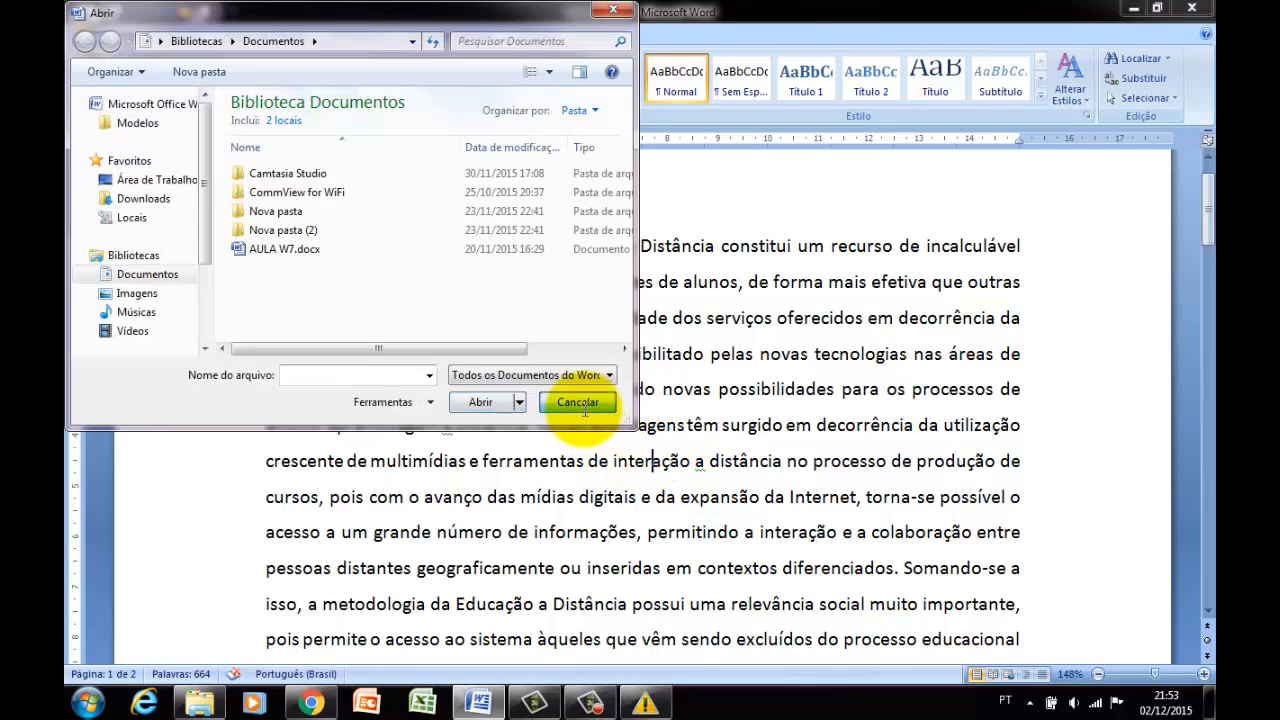
pyautogui.hotkey('ctrl', 't')
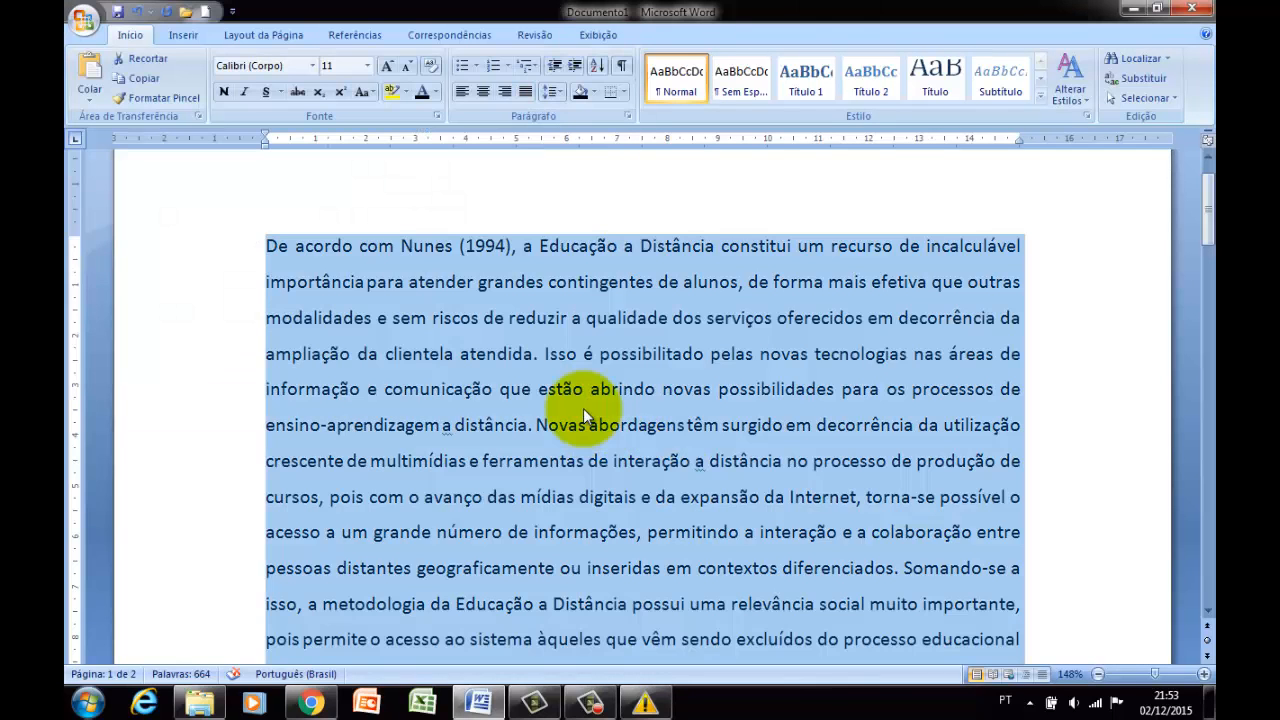
pyautogui.click(628, 116)
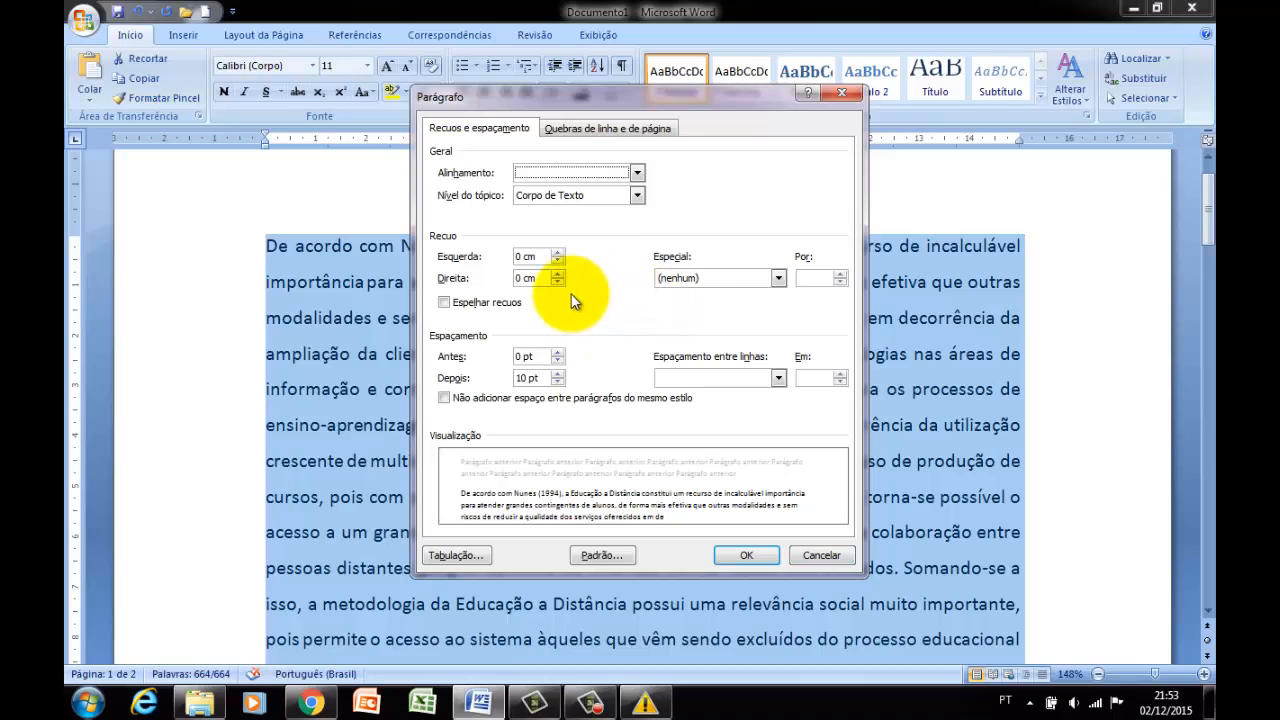
pyautogui.click(693, 276)
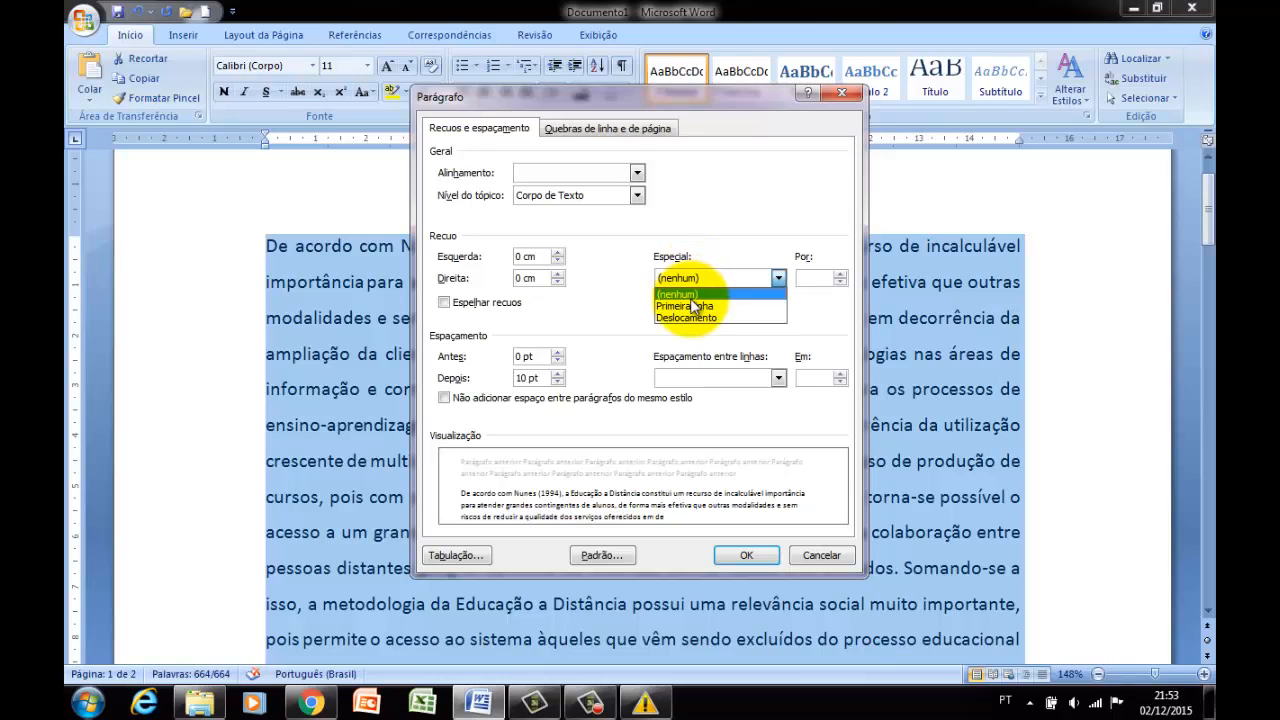
pyautogui.click(690, 306)
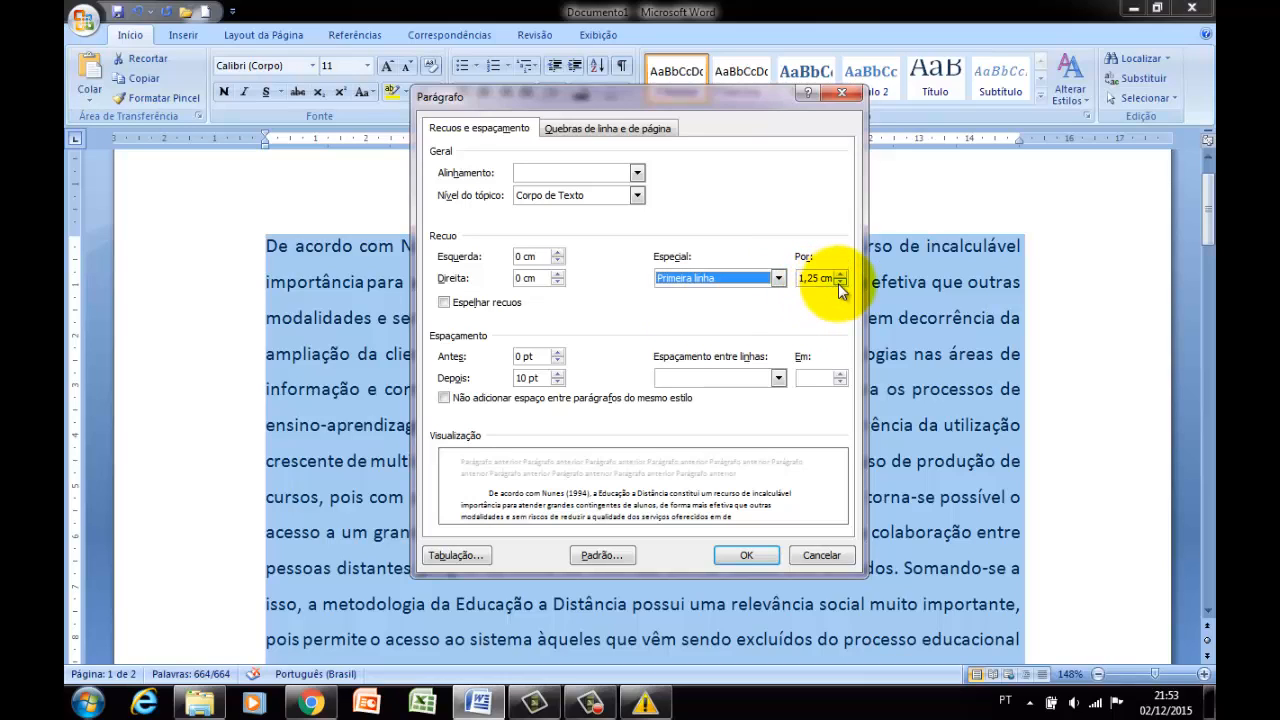
pyautogui.click(777, 278)
pyautogui.click(719, 306)
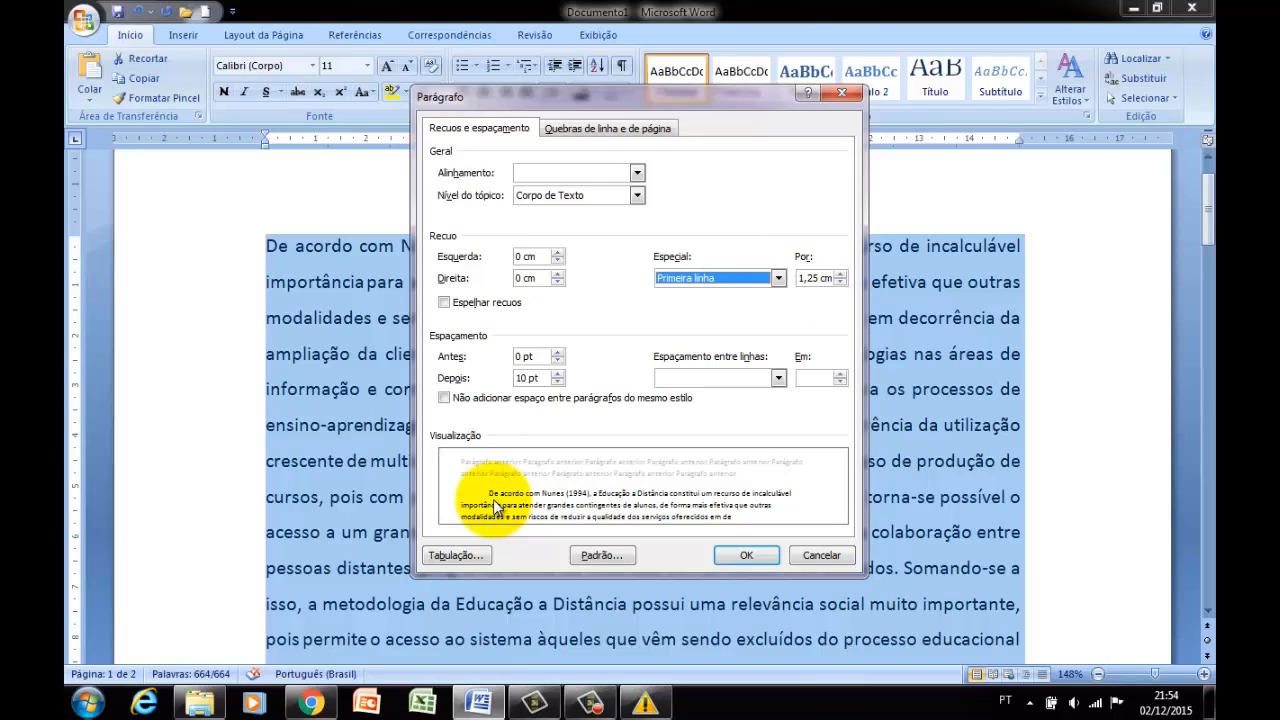
pyautogui.click(719, 282)
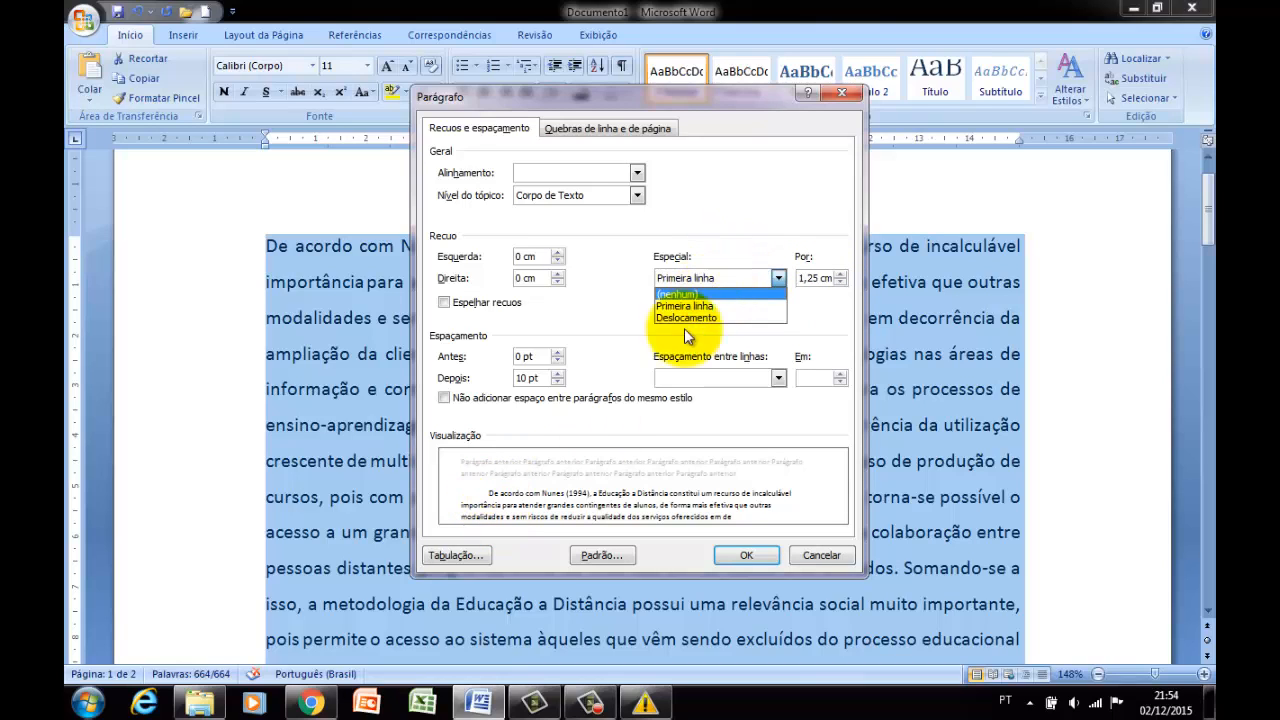
pyautogui.click(690, 290)
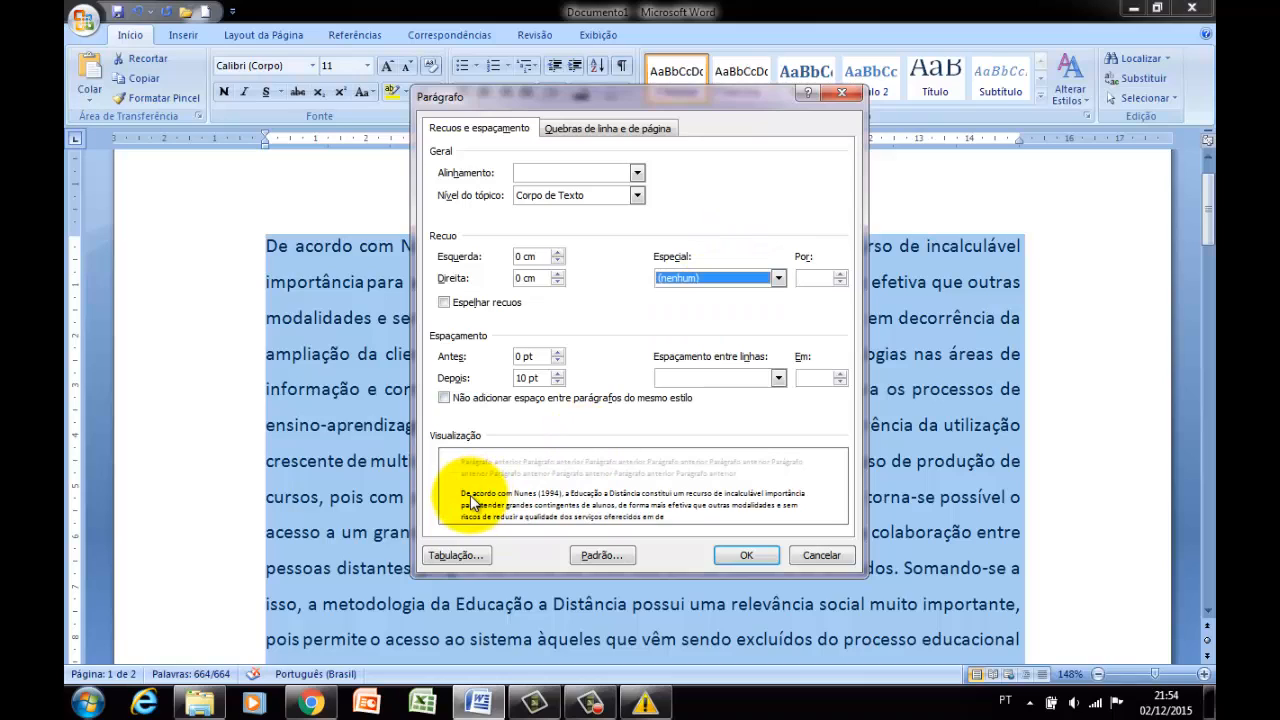
# Raise the left indent of the selected text to 5 cm in the paragraph settings.
pyautogui.click(557, 253)
pyautogui.click(557, 253)
pyautogui.click(557, 253)
pyautogui.click(557, 253)
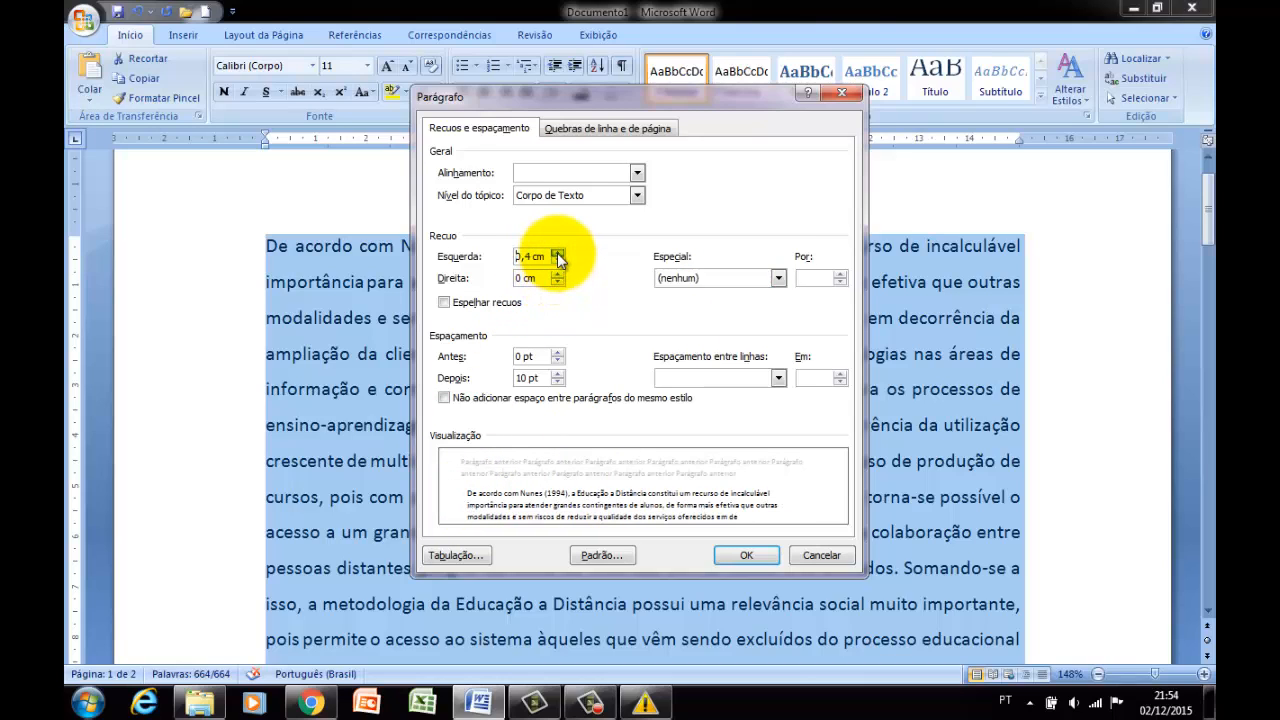
pyautogui.click(557, 253)
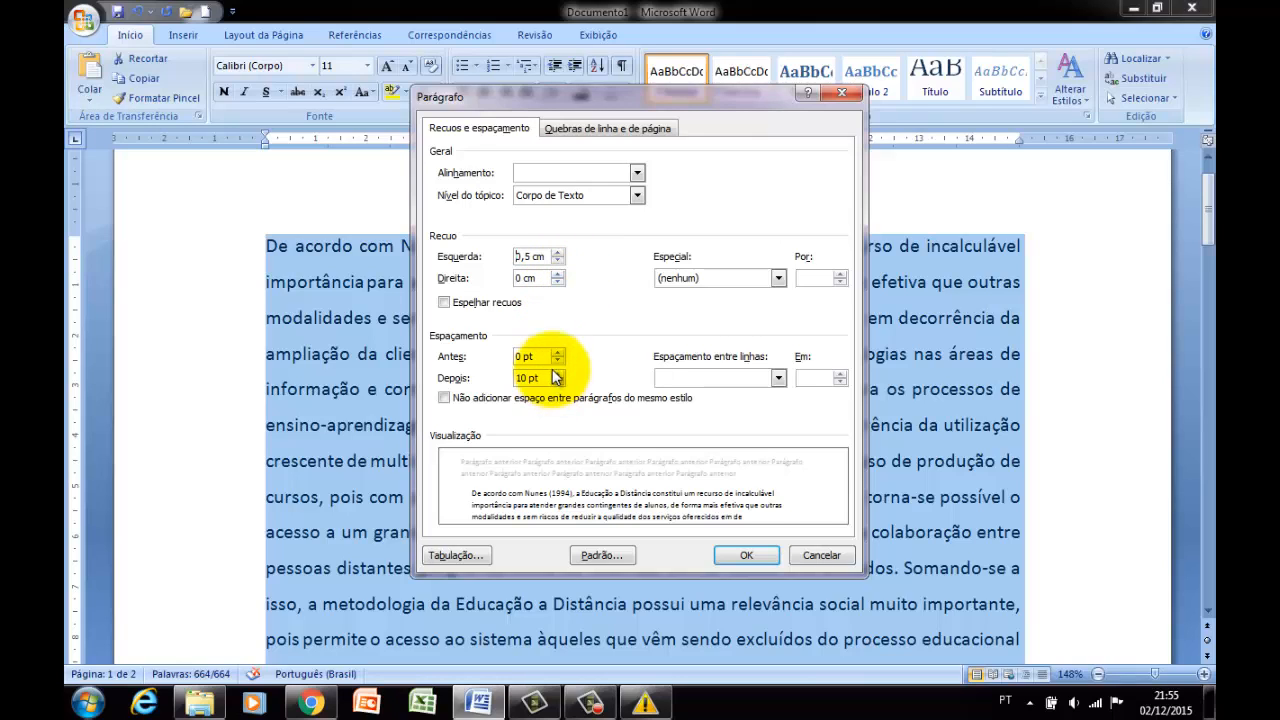
pyautogui.click(559, 253)
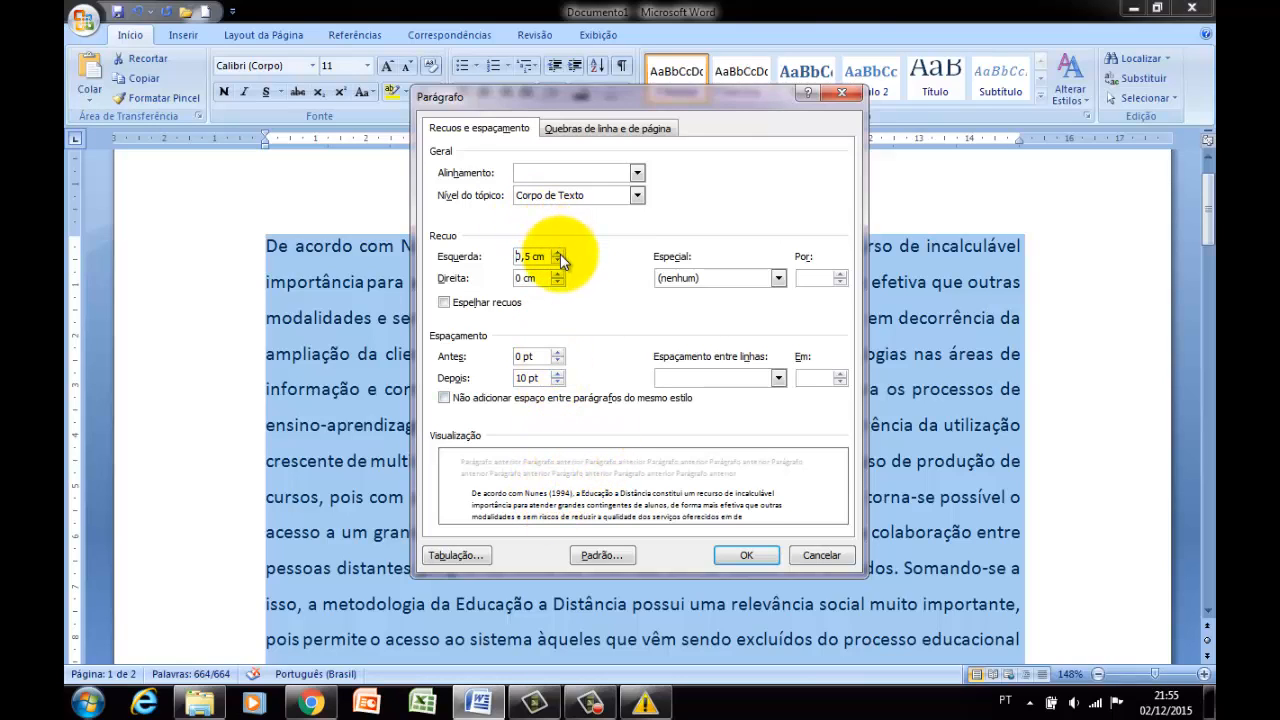
pyautogui.click(559, 253)
pyautogui.click(559, 253)
pyautogui.click(559, 253)
pyautogui.click(559, 253)
pyautogui.click(559, 253)
pyautogui.click(559, 253)
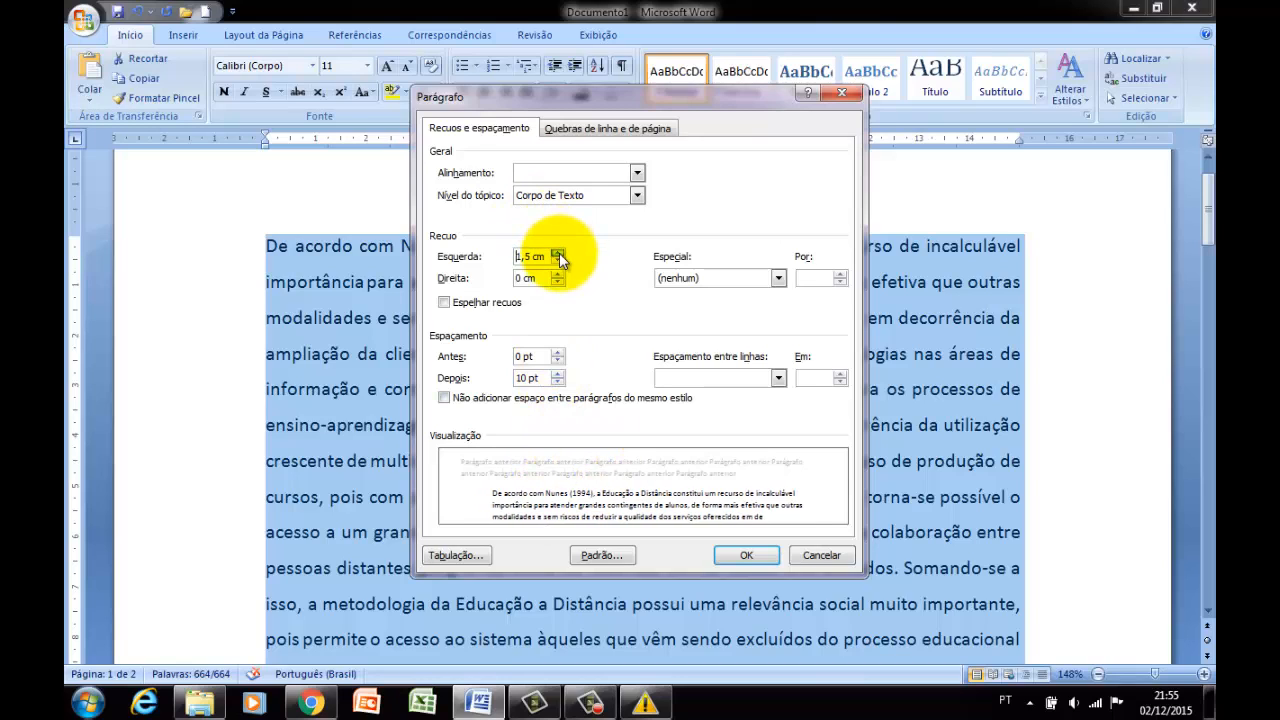
pyautogui.click(559, 253)
pyautogui.click(559, 253)
pyautogui.click(559, 253)
pyautogui.click(559, 253)
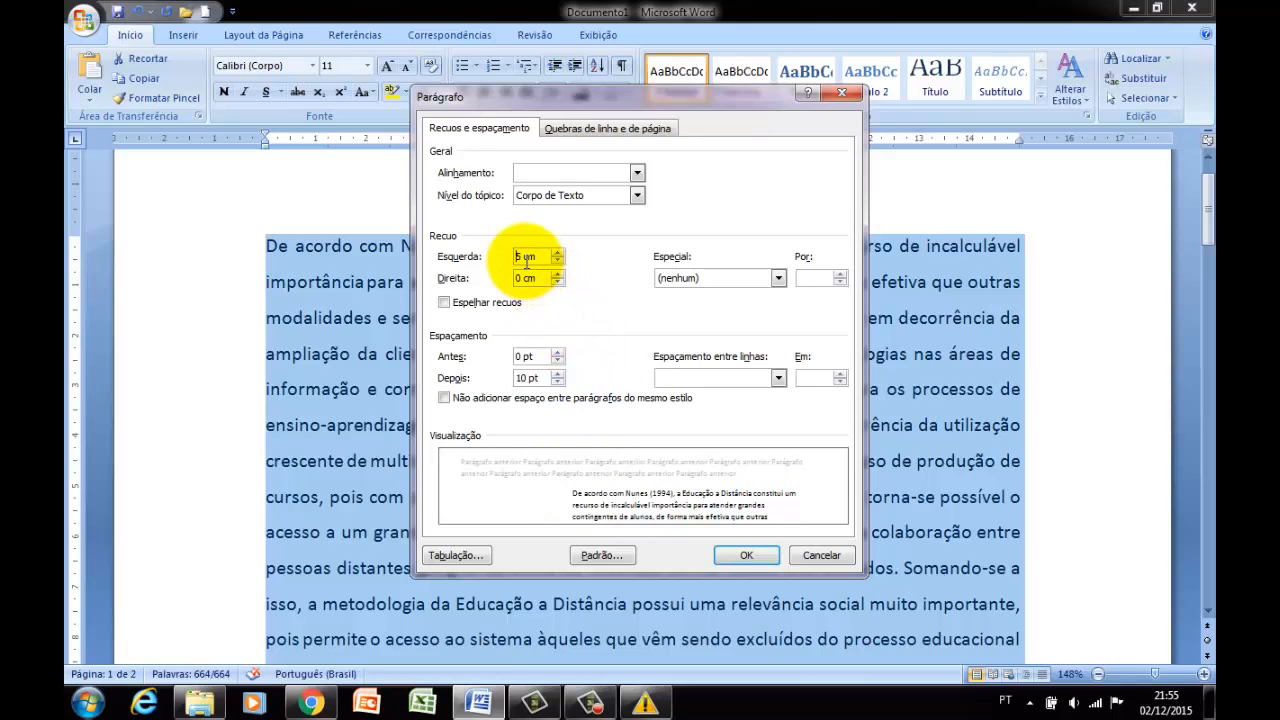
# Set the left indent of the whole text back to 0 cm, apply the paragraph settings and clear the selection.
pyautogui.press('Delete')
pyautogui.press('Delete')
pyautogui.write('0')
pyautogui.click(746, 555)
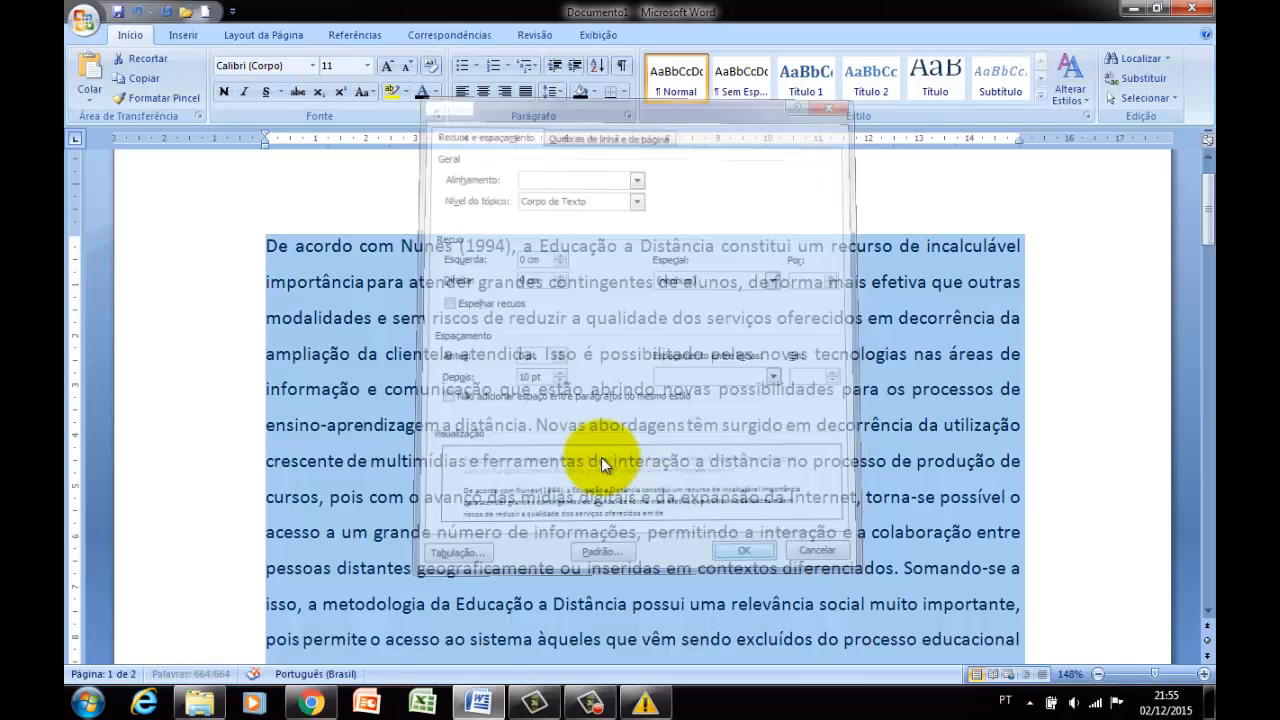
pyautogui.click(601, 461)
# Start new paragraphs at "Novas abordagens" and "Somando-se a isso", with an empty line before the latter.
pyautogui.scroll(-1, 601, 461)
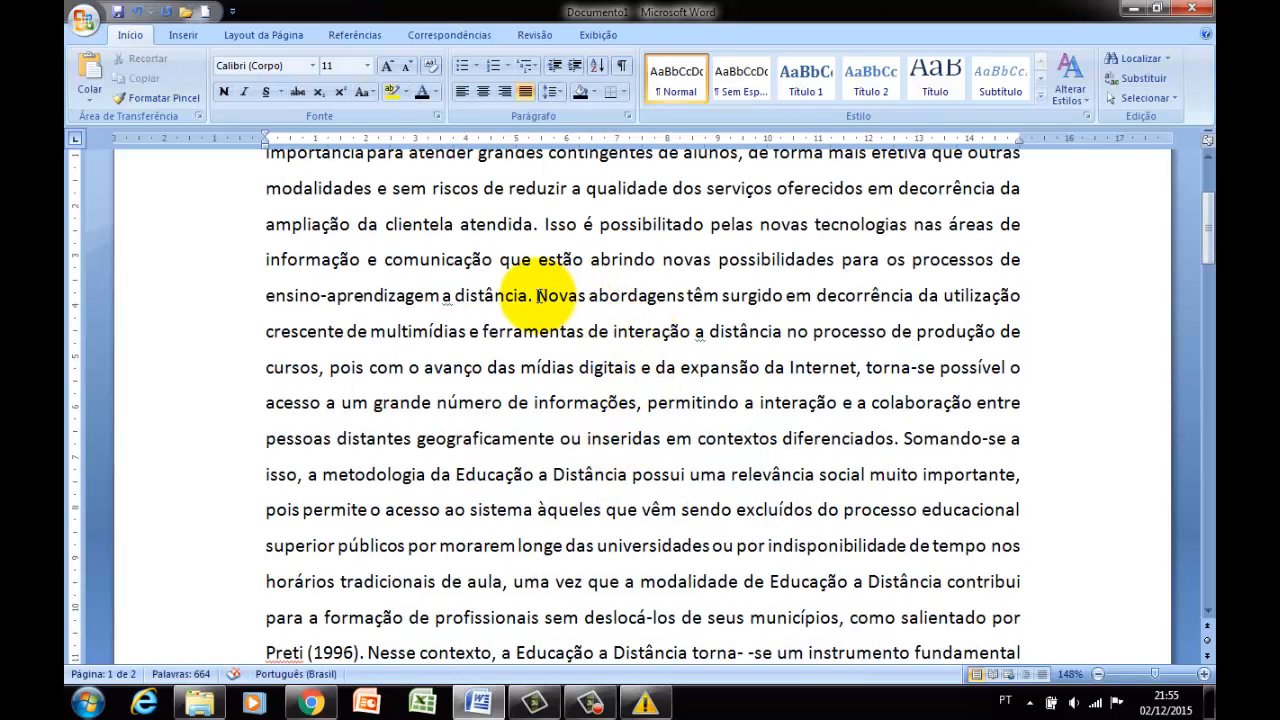
pyautogui.click(537, 296)
pyautogui.press('Return')
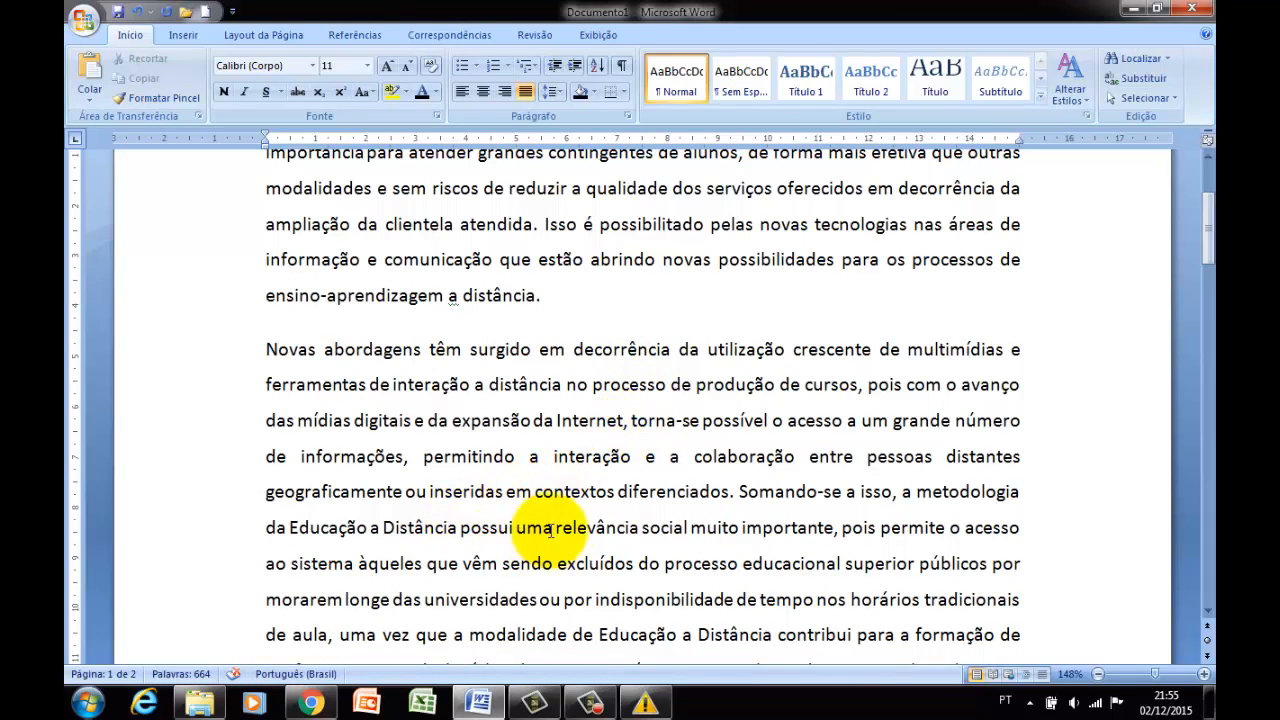
pyautogui.scroll(-1, 549, 530)
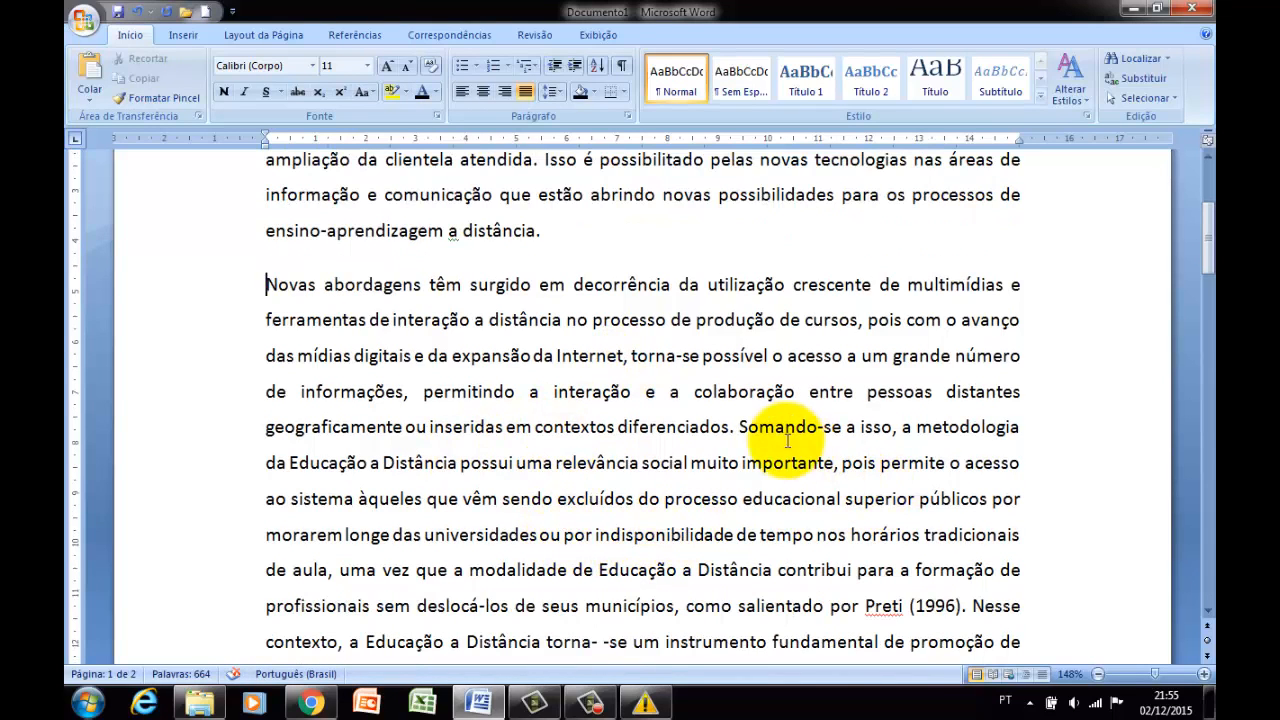
pyautogui.click(740, 427)
pyautogui.press('Return')
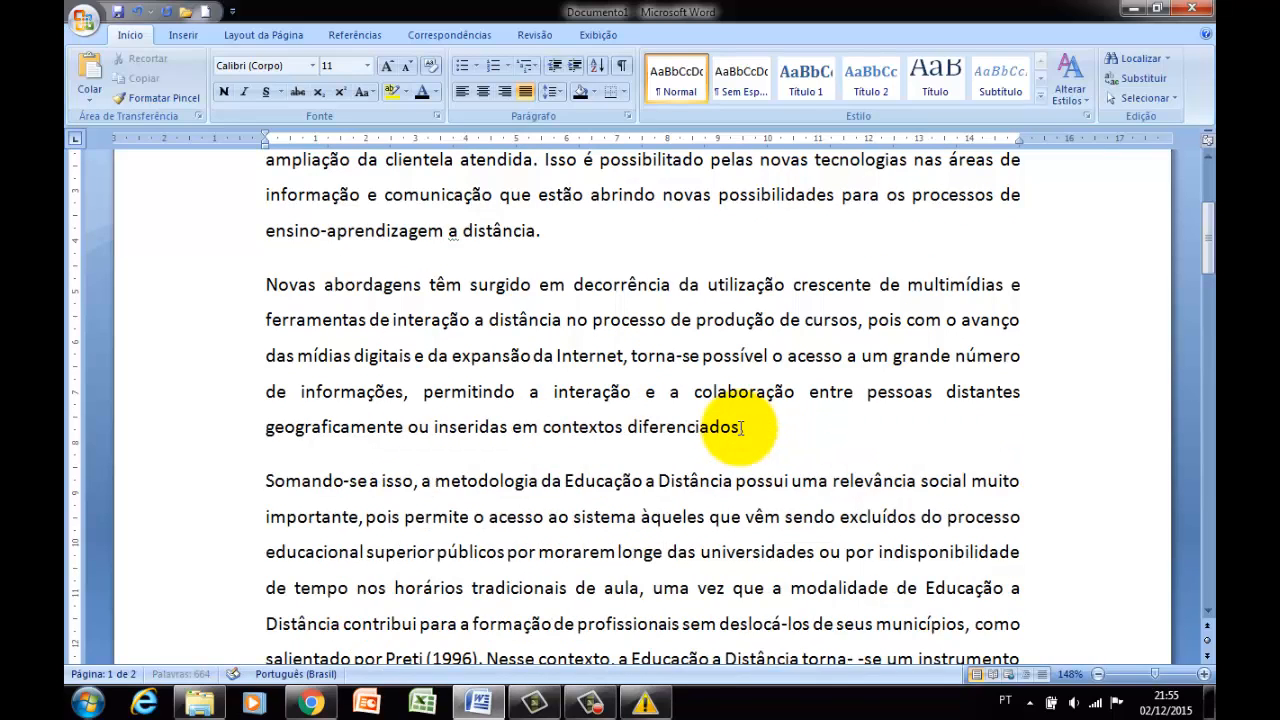
pyautogui.press('Return')
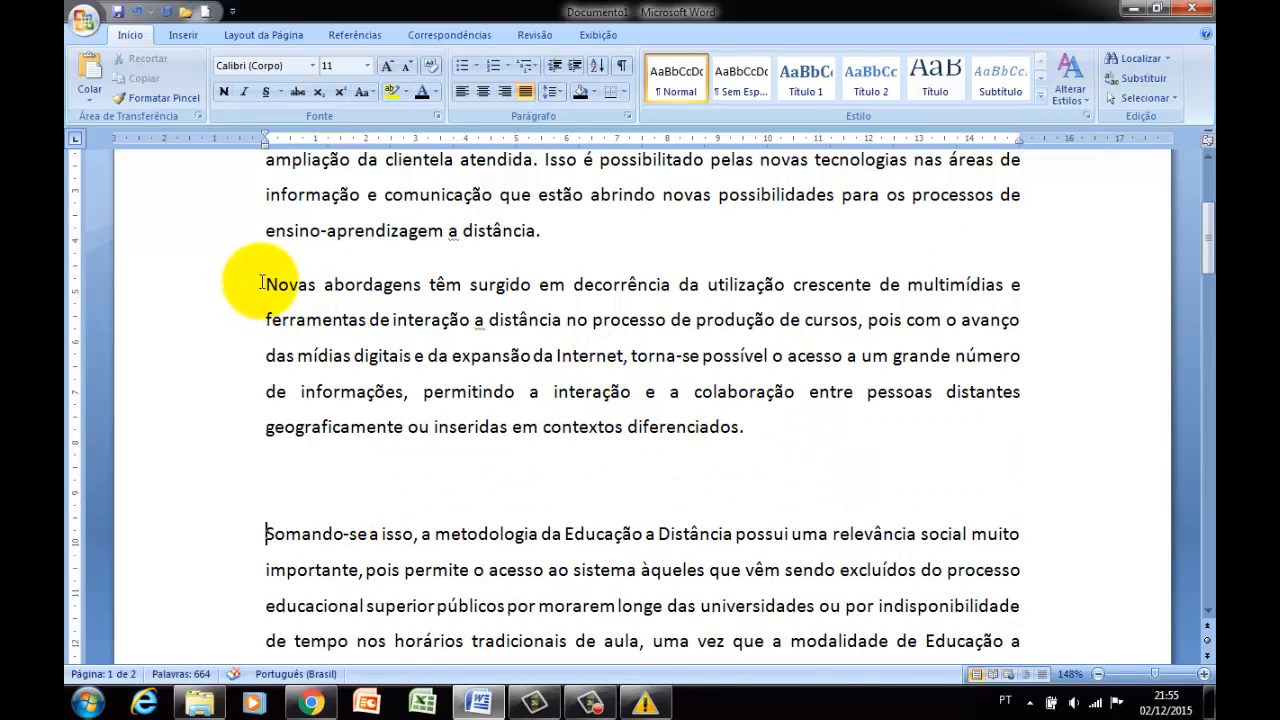
# Set the left indent of the "Novas abordagens" paragraph to 5,8 cm, apply the paragraph settings and clear the selection.
pyautogui.moveTo(262, 283); pyautogui.dragTo(743, 420)
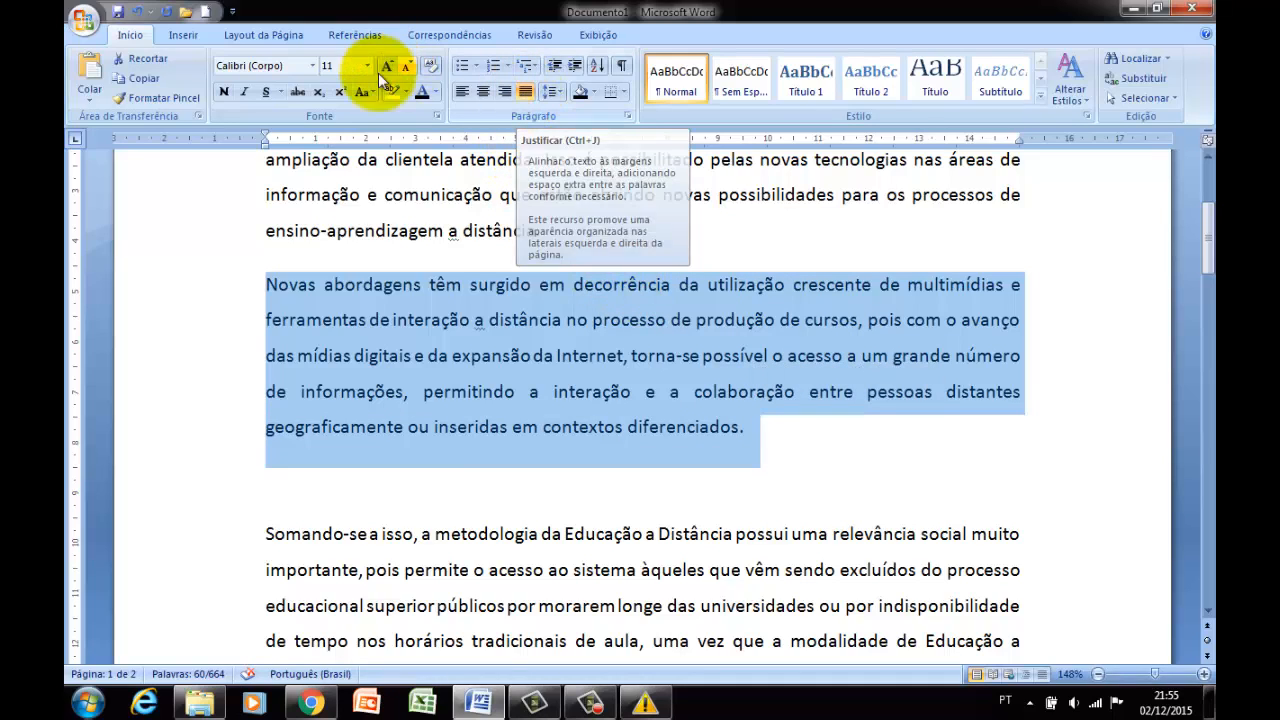
pyautogui.rightClick(513, 362)
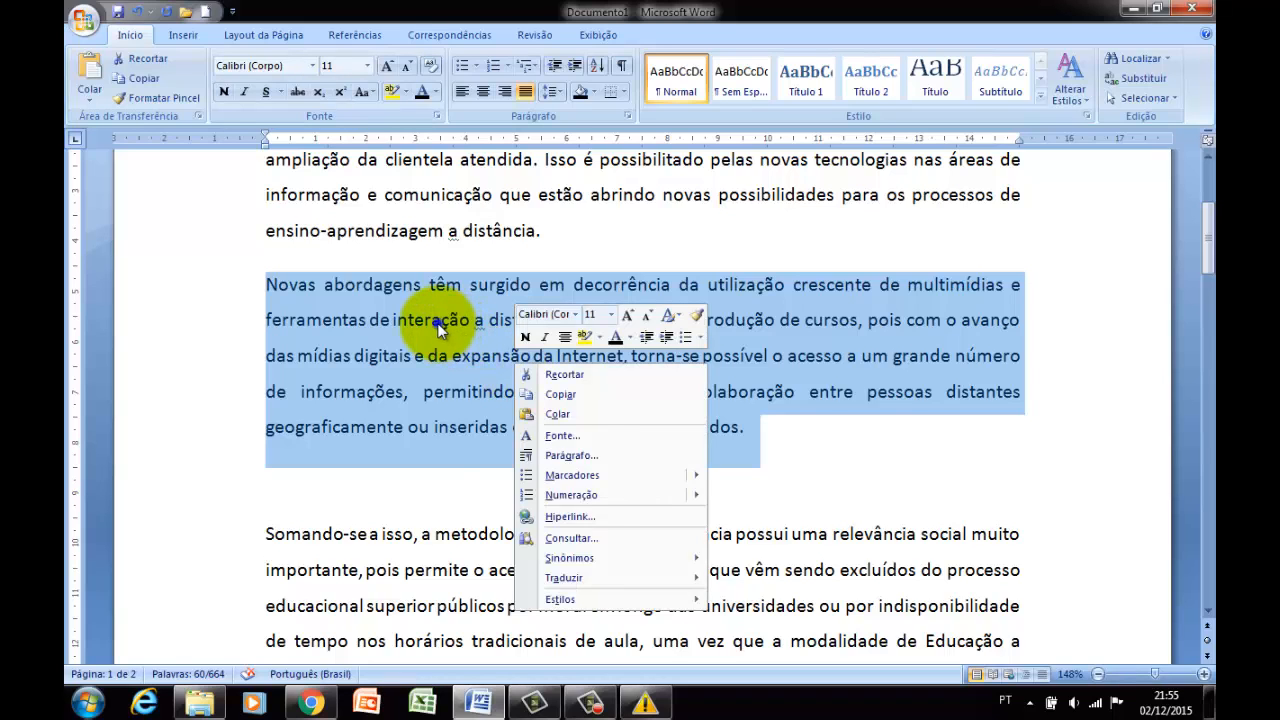
pyautogui.rightClick(431, 309)
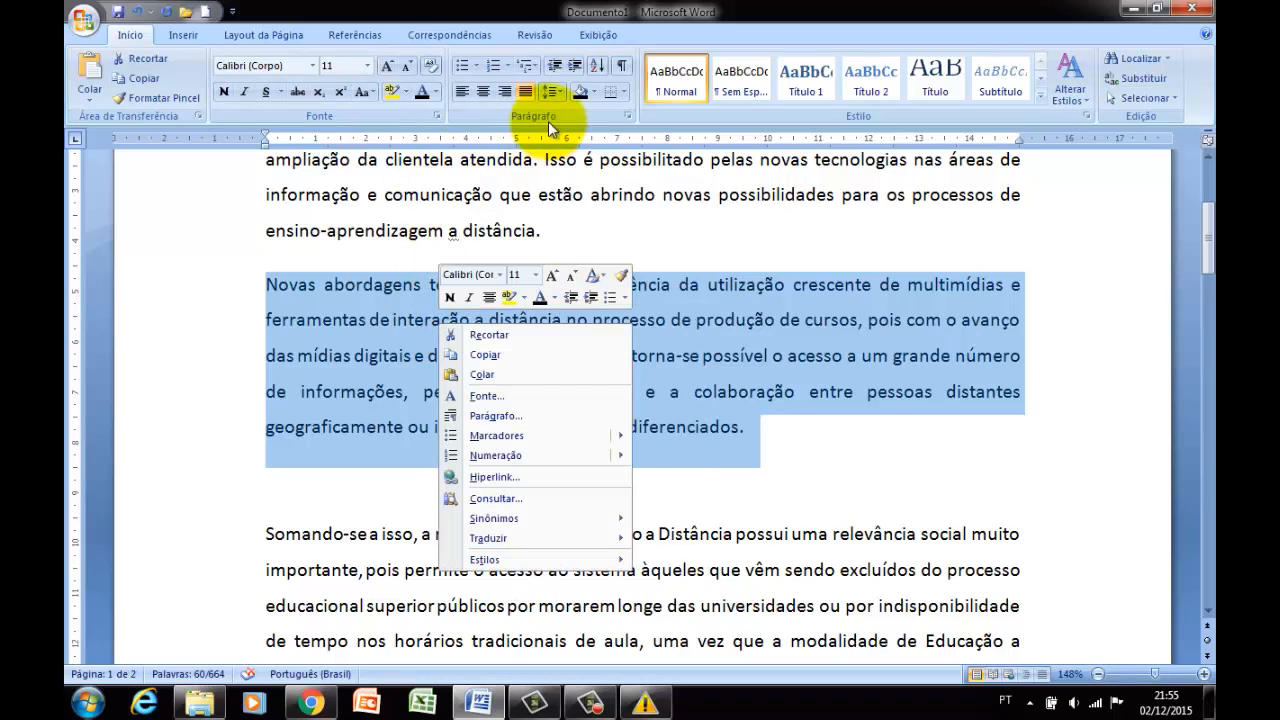
pyautogui.click(628, 117)
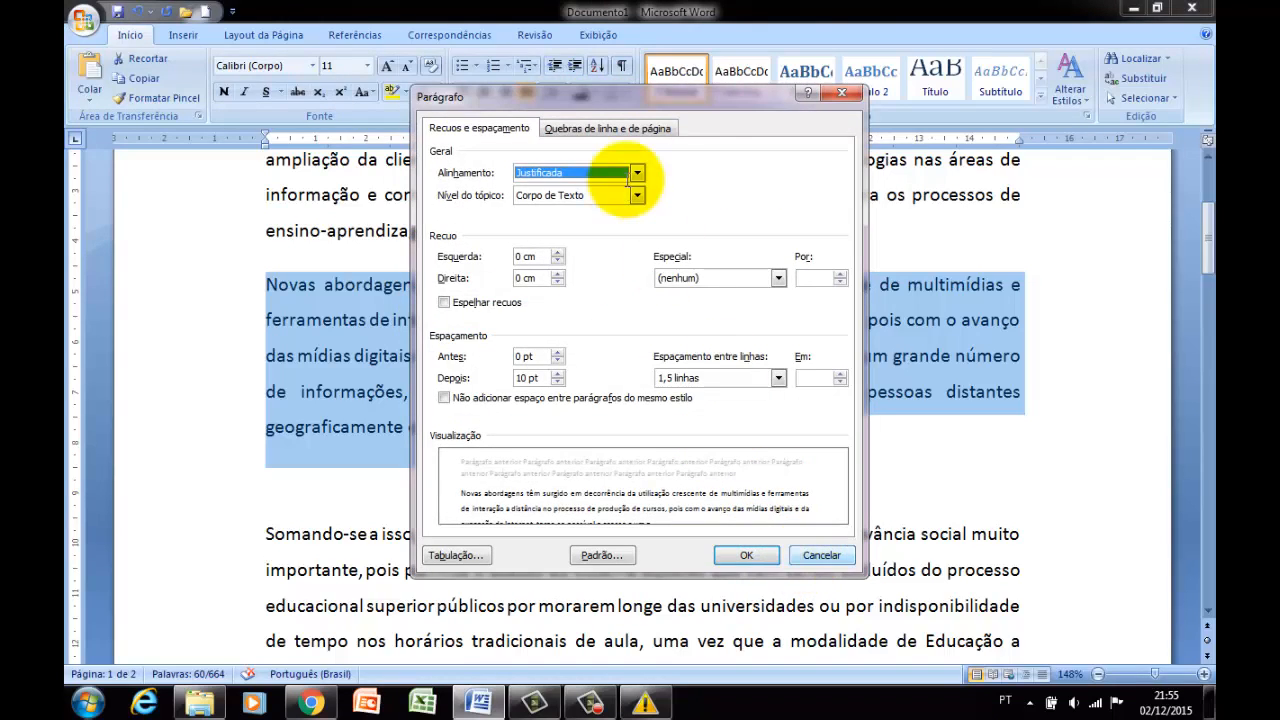
pyautogui.press('Escape')
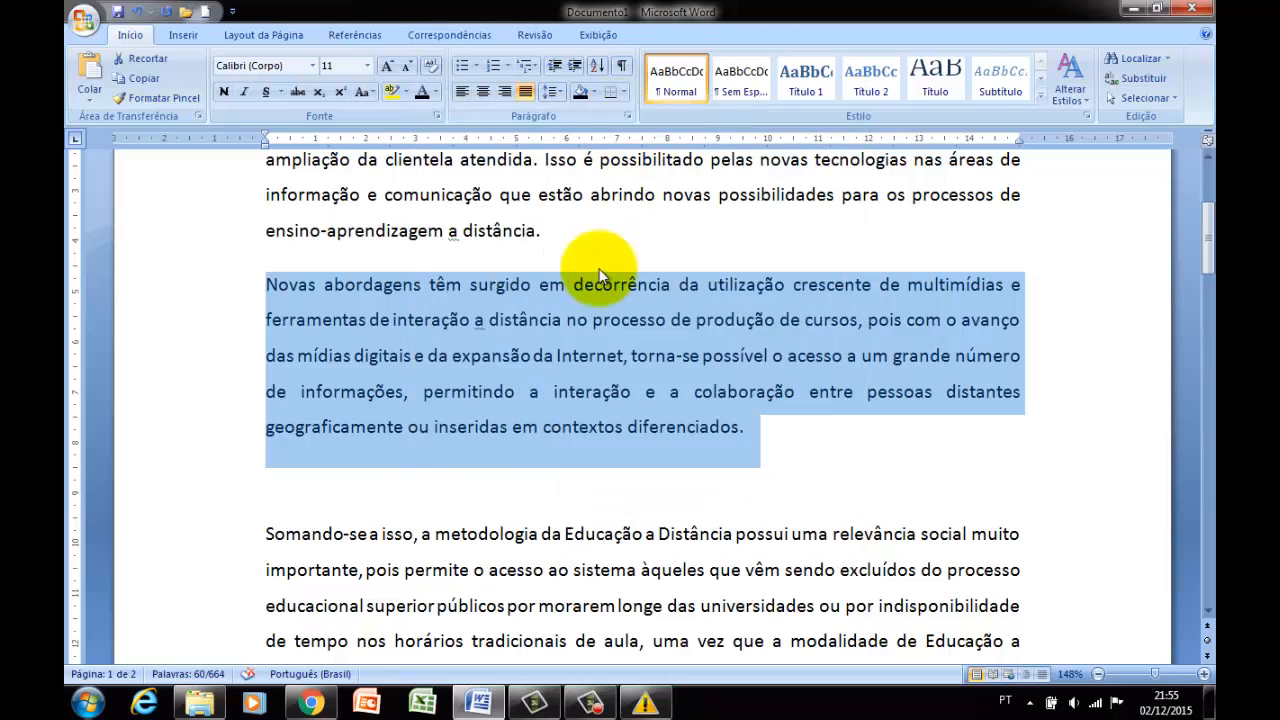
pyautogui.rightClick(372, 327)
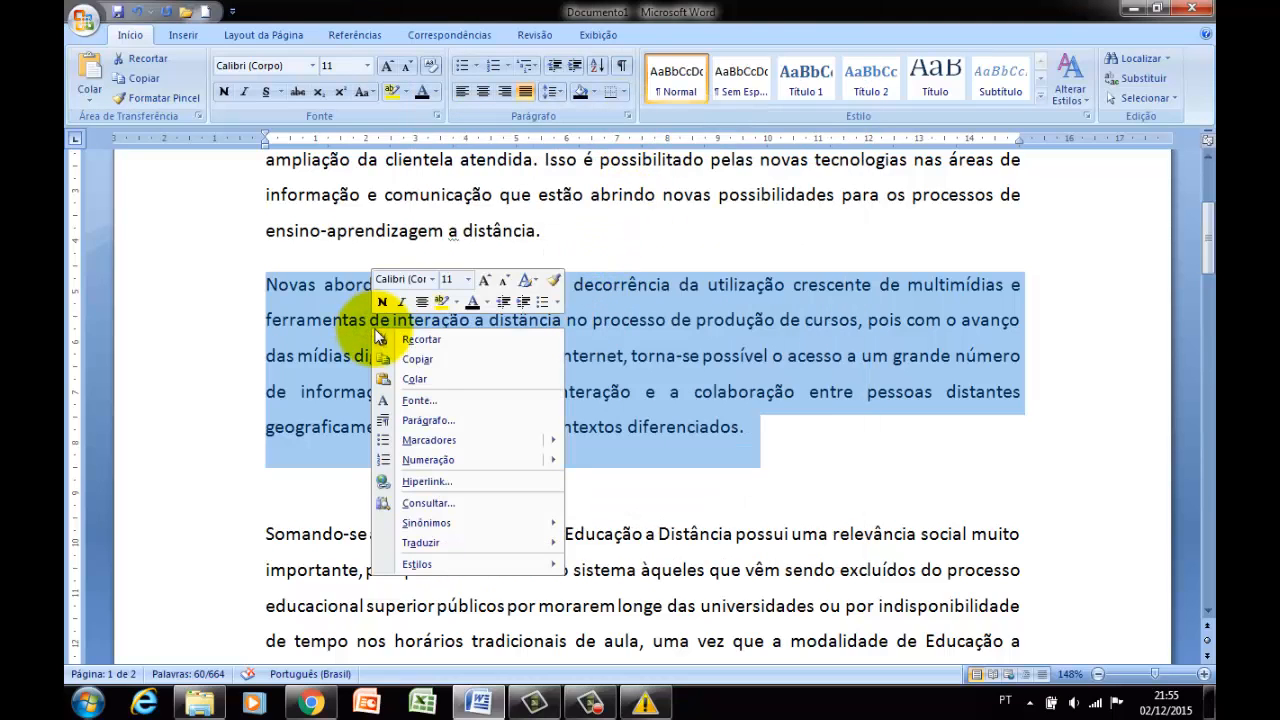
pyautogui.click(416, 417)
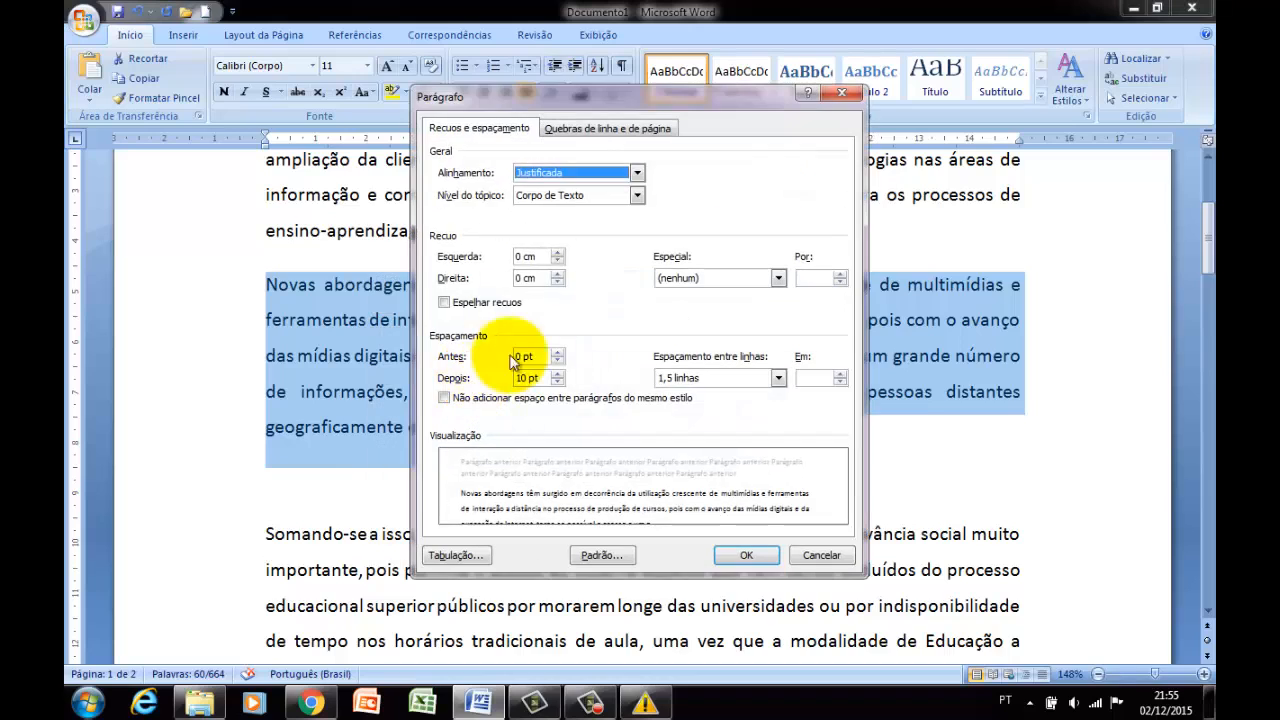
pyautogui.click(559, 253)
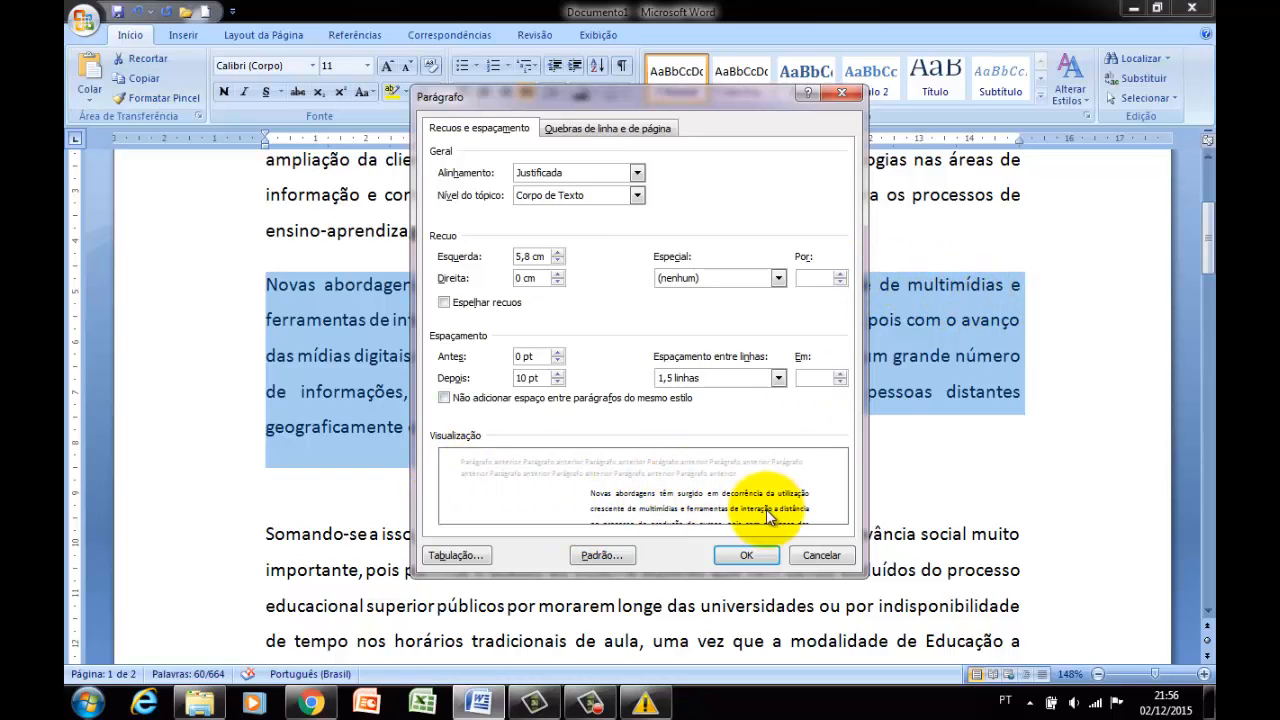
pyautogui.click(745, 555)
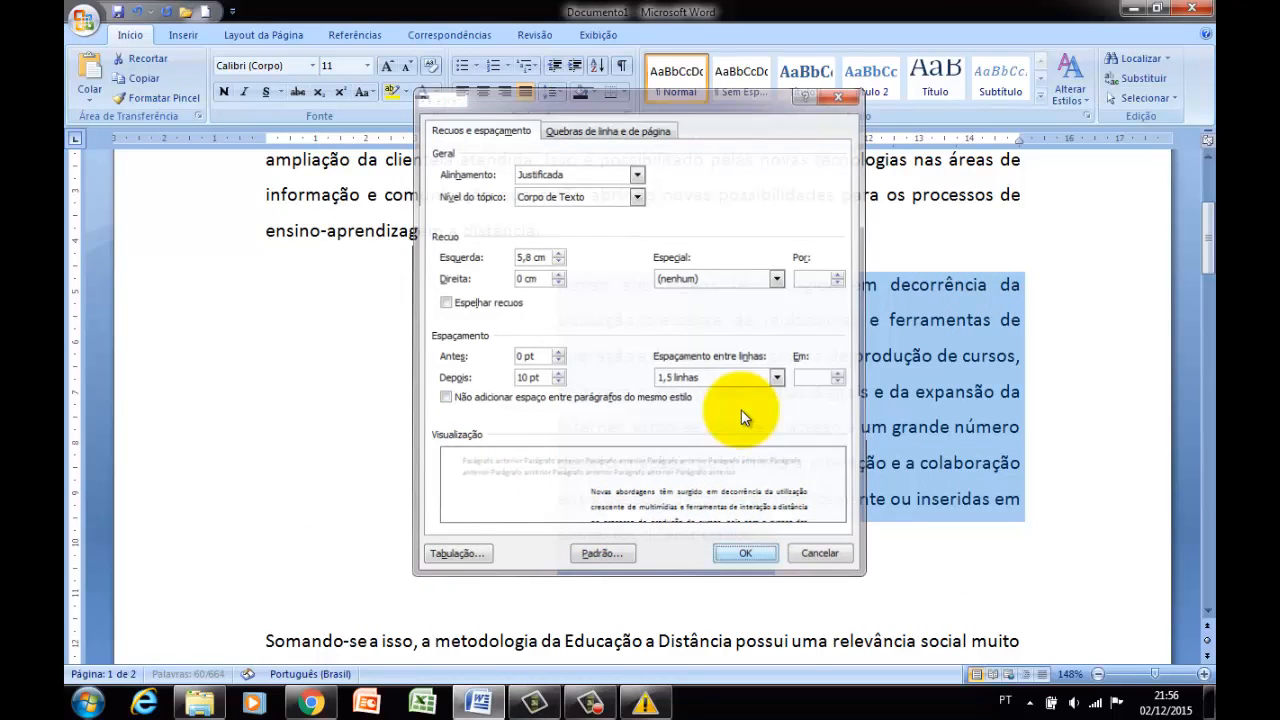
pyautogui.click(741, 410)
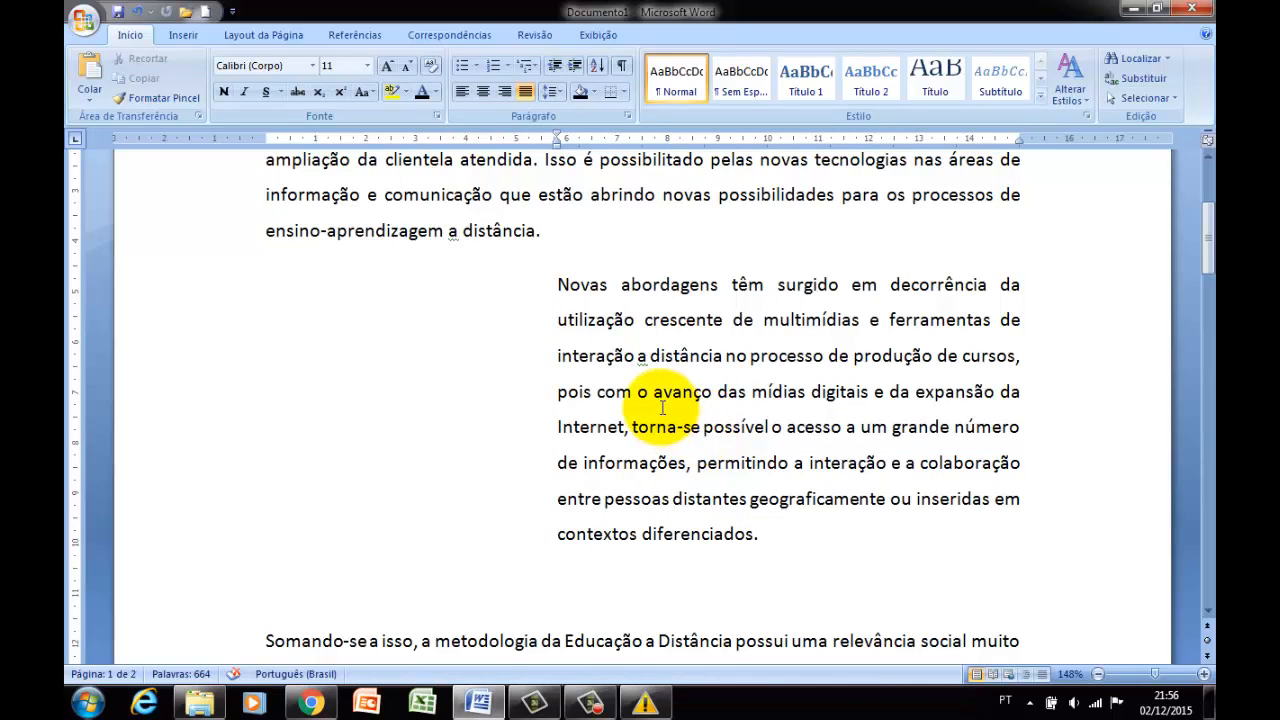
pyautogui.click(559, 292)
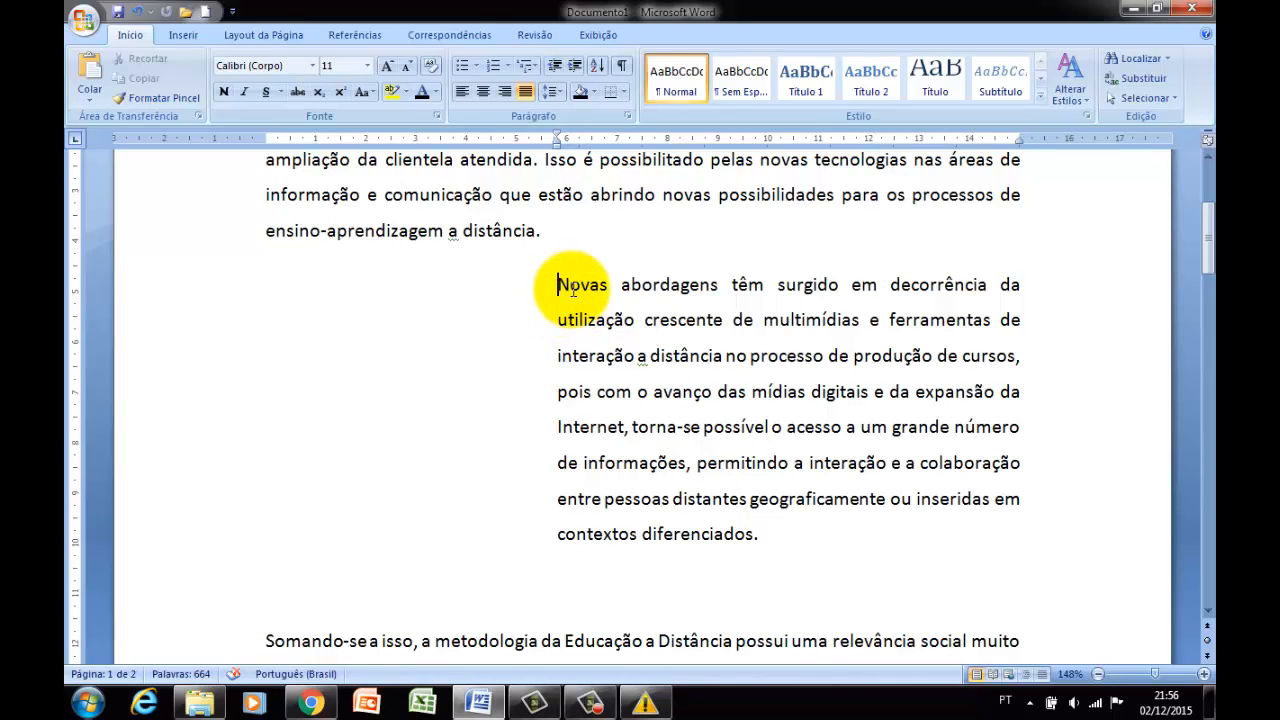
# Select the whole document and set a 1,25 cm first-line indent and 12 pt spacing after in its paragraph settings.
pyautogui.scroll(2, 400, 315)
pyautogui.click(446, 317)
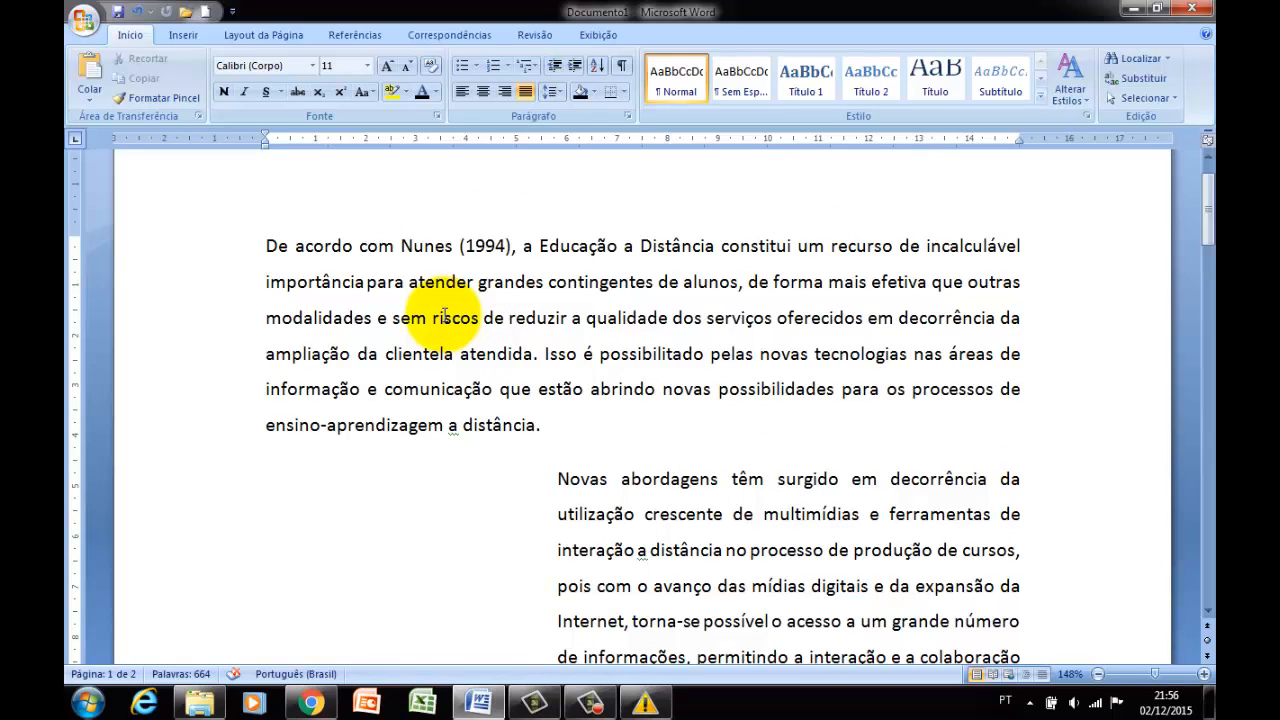
pyautogui.hotkey('ctrl', 't')
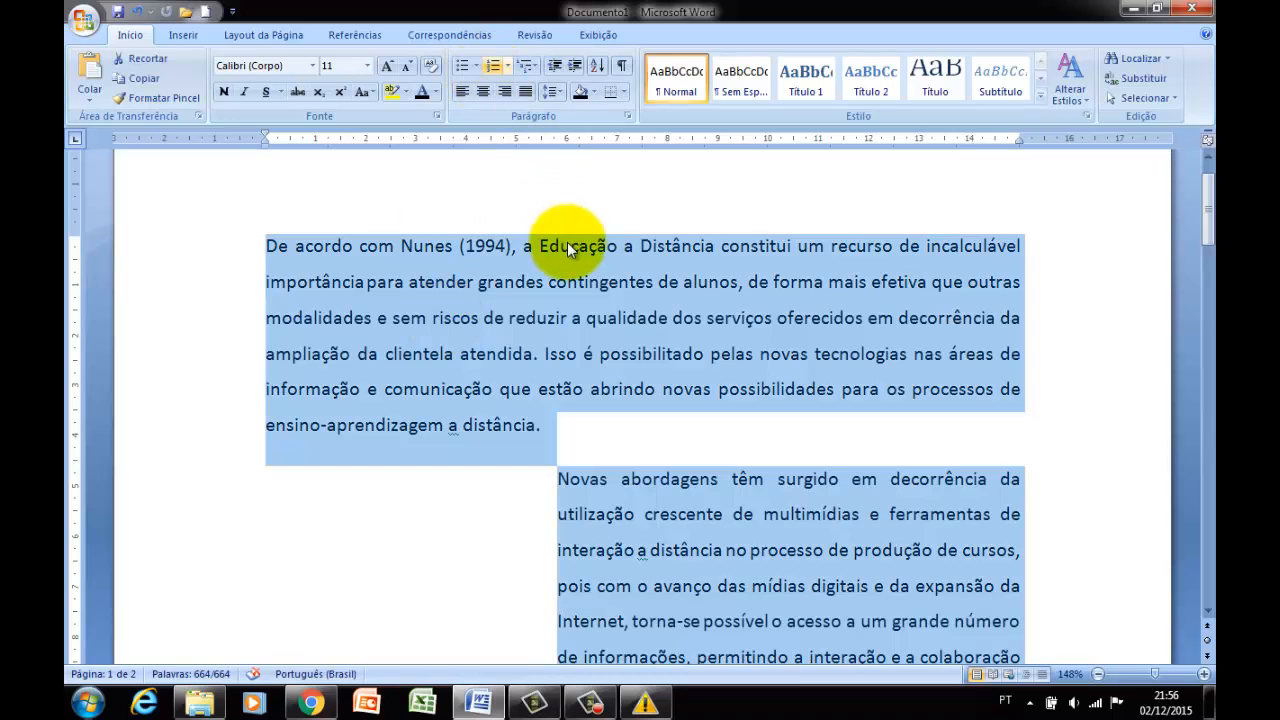
pyautogui.rightClick(595, 318)
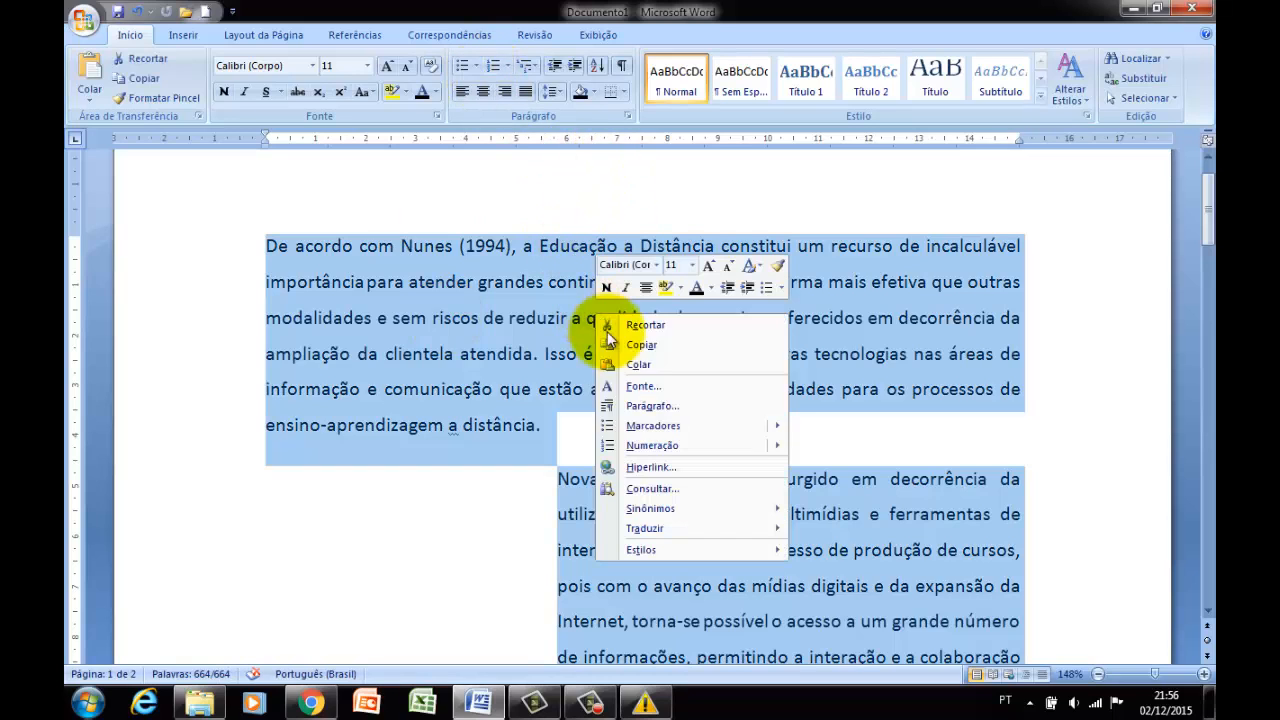
pyautogui.click(640, 405)
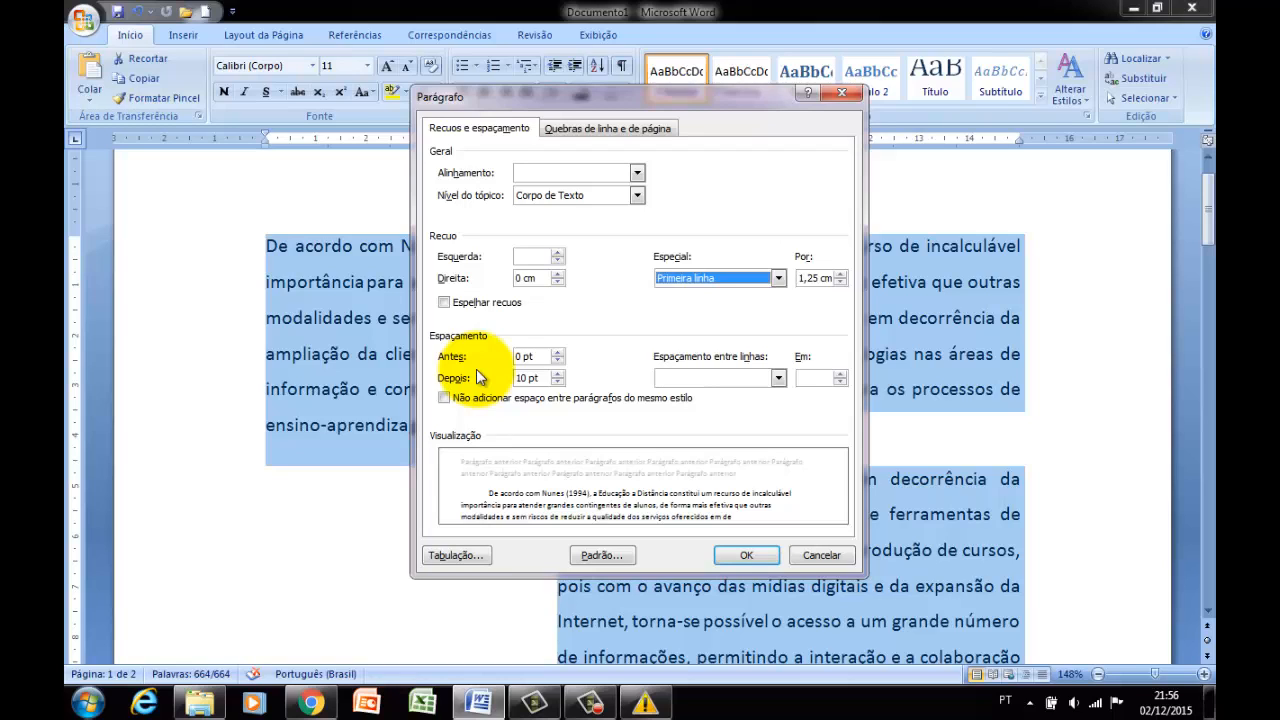
pyautogui.click(557, 382)
pyautogui.click(557, 374)
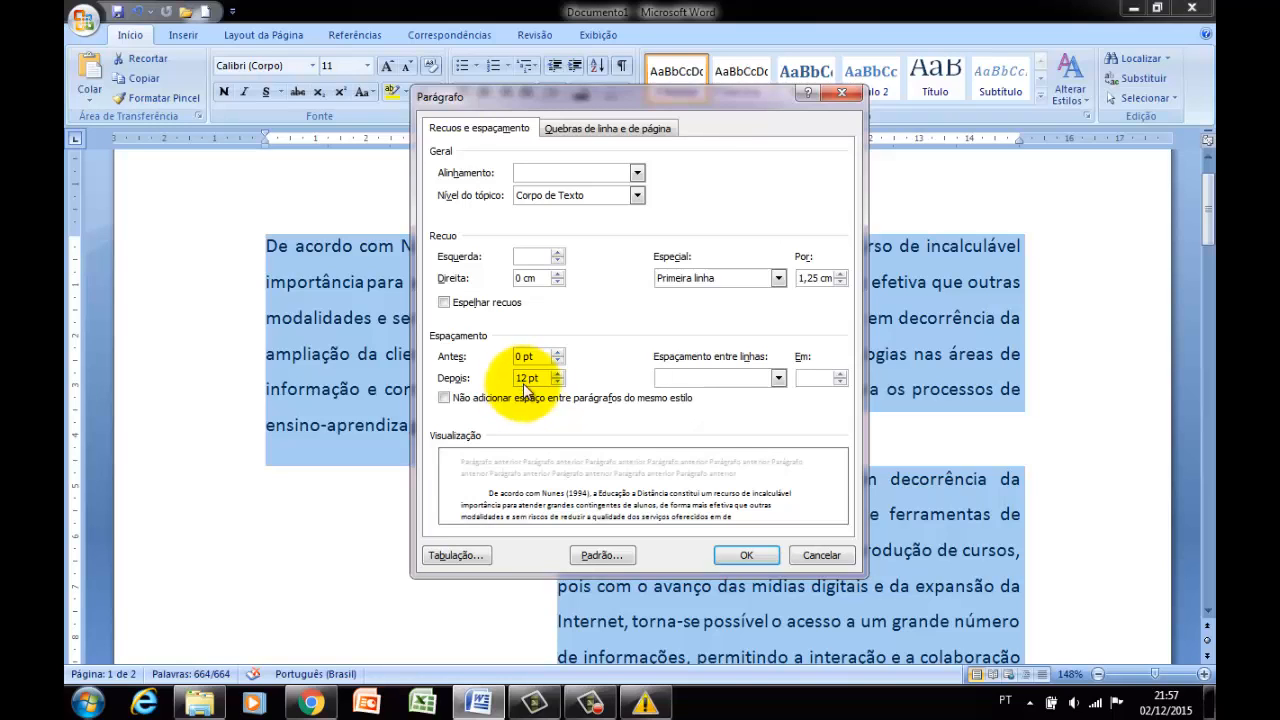
# Set the line spacing of the whole text to 1,5 linhas, apply the paragraph settings and clear the selection.
pyautogui.click(776, 379)
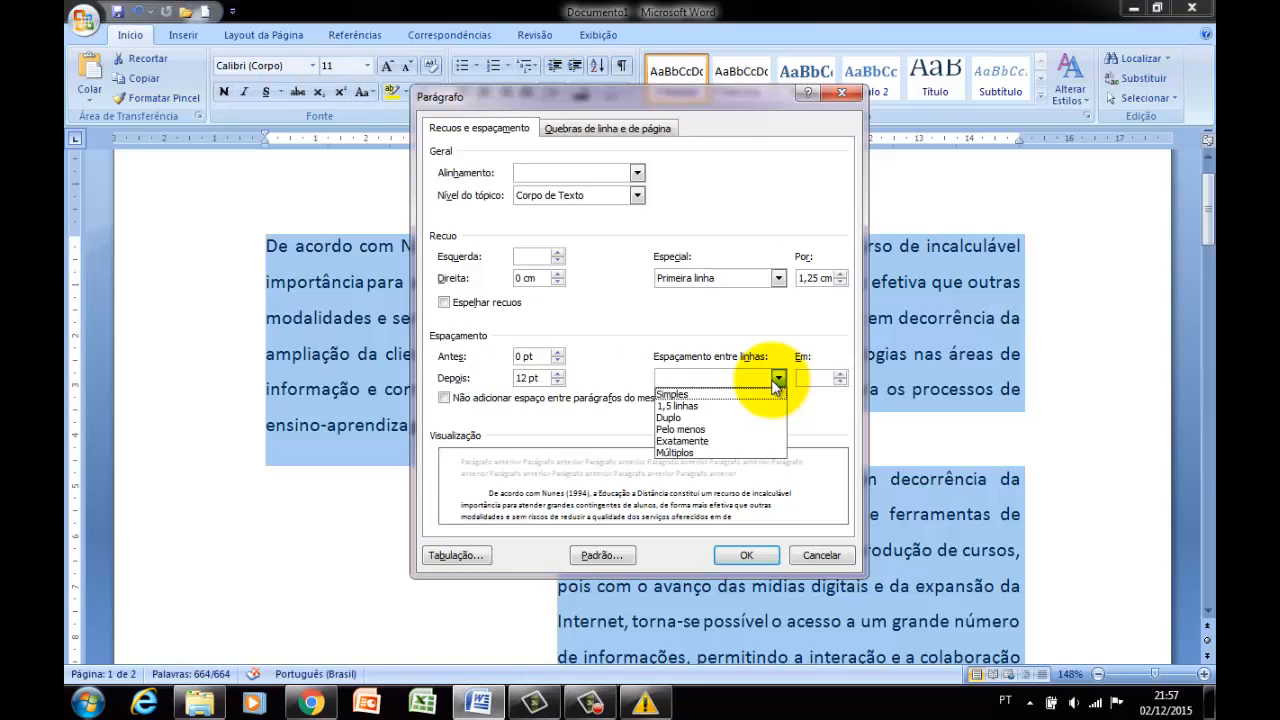
pyautogui.click(727, 405)
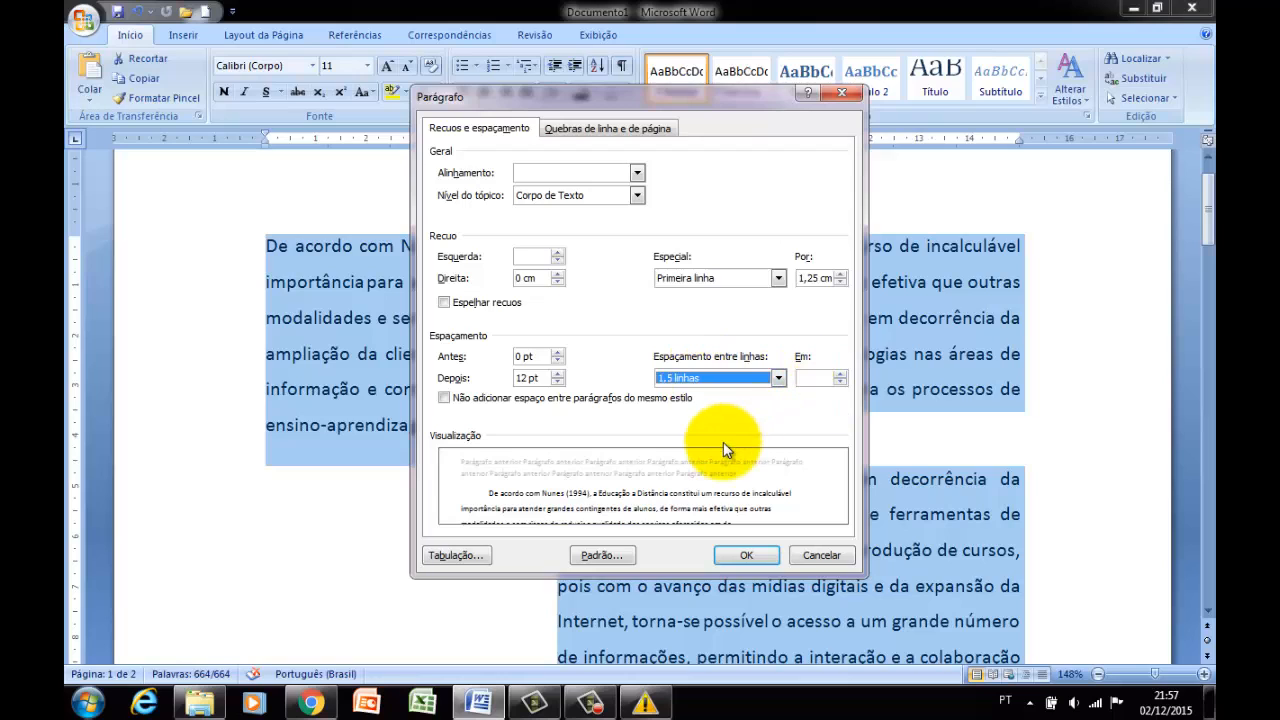
pyautogui.click(732, 553)
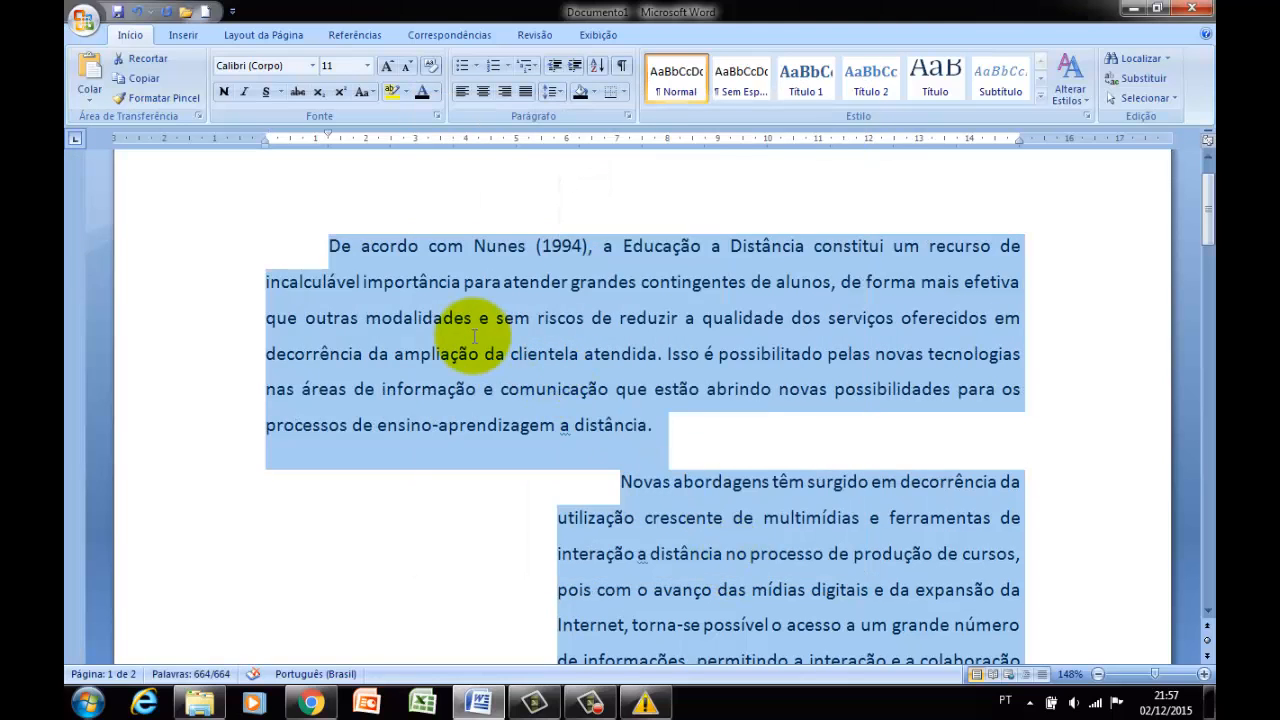
pyautogui.click(419, 318)
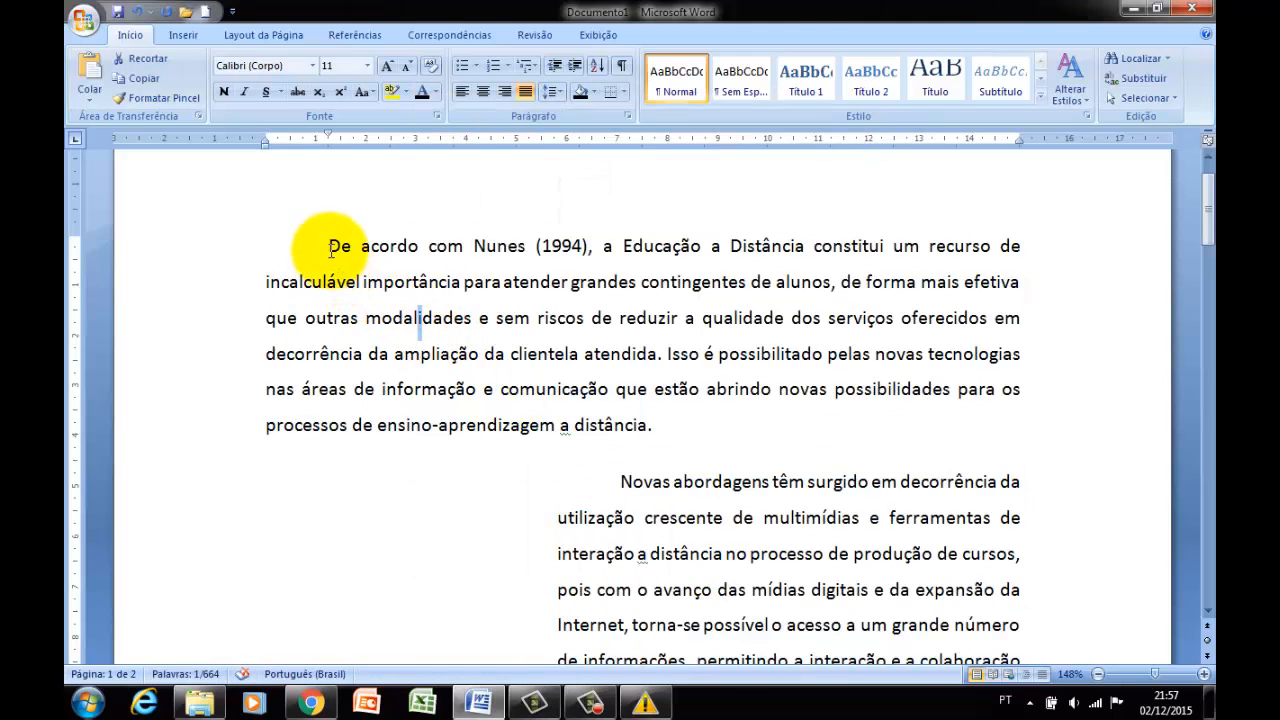
pyautogui.moveTo(330, 248); pyautogui.dragTo(650, 428)
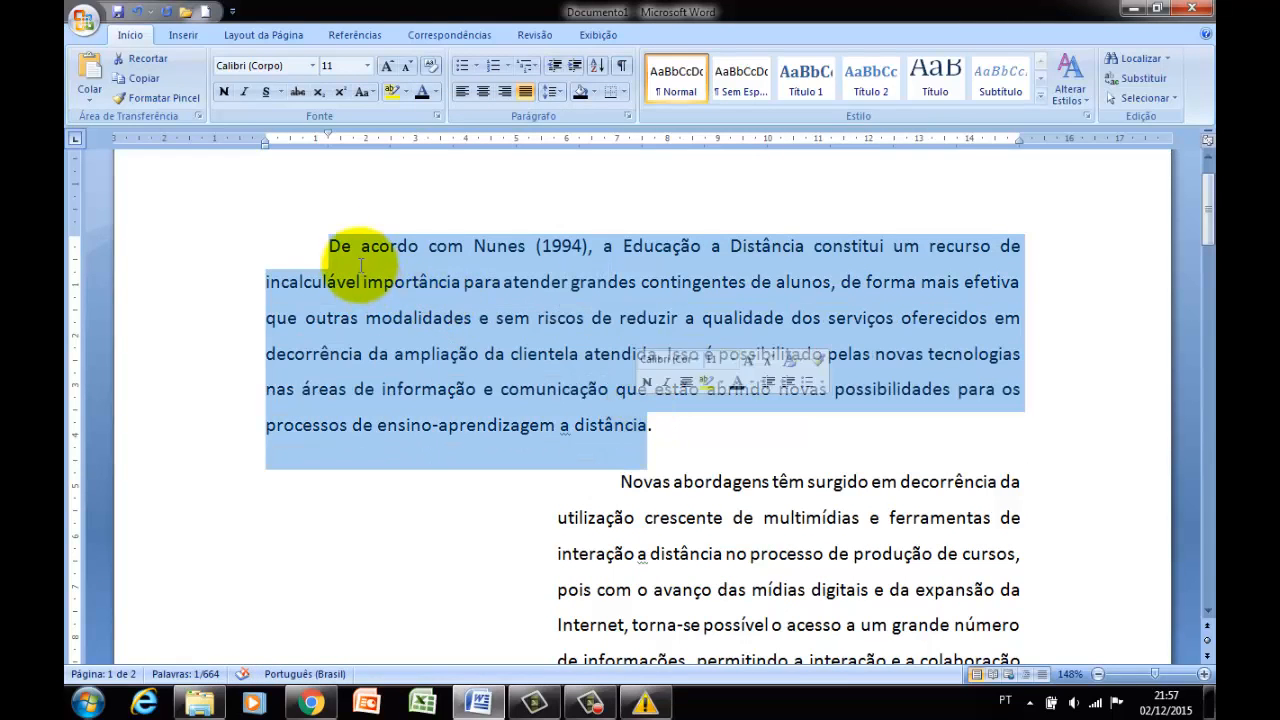
pyautogui.click(331, 248)
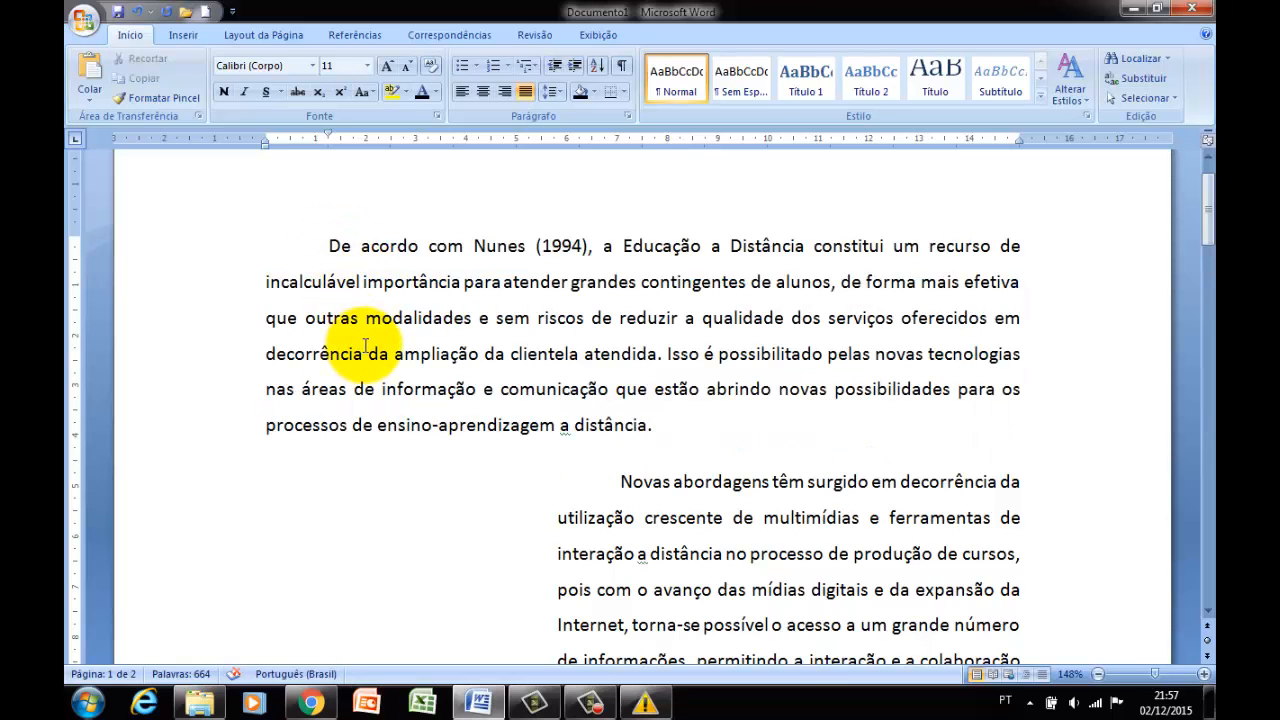
# Delete the empty line between the indented "Novas abordagens" paragraph and the "Somando-se a isso" paragraph.
pyautogui.scroll(-4, 366, 346)
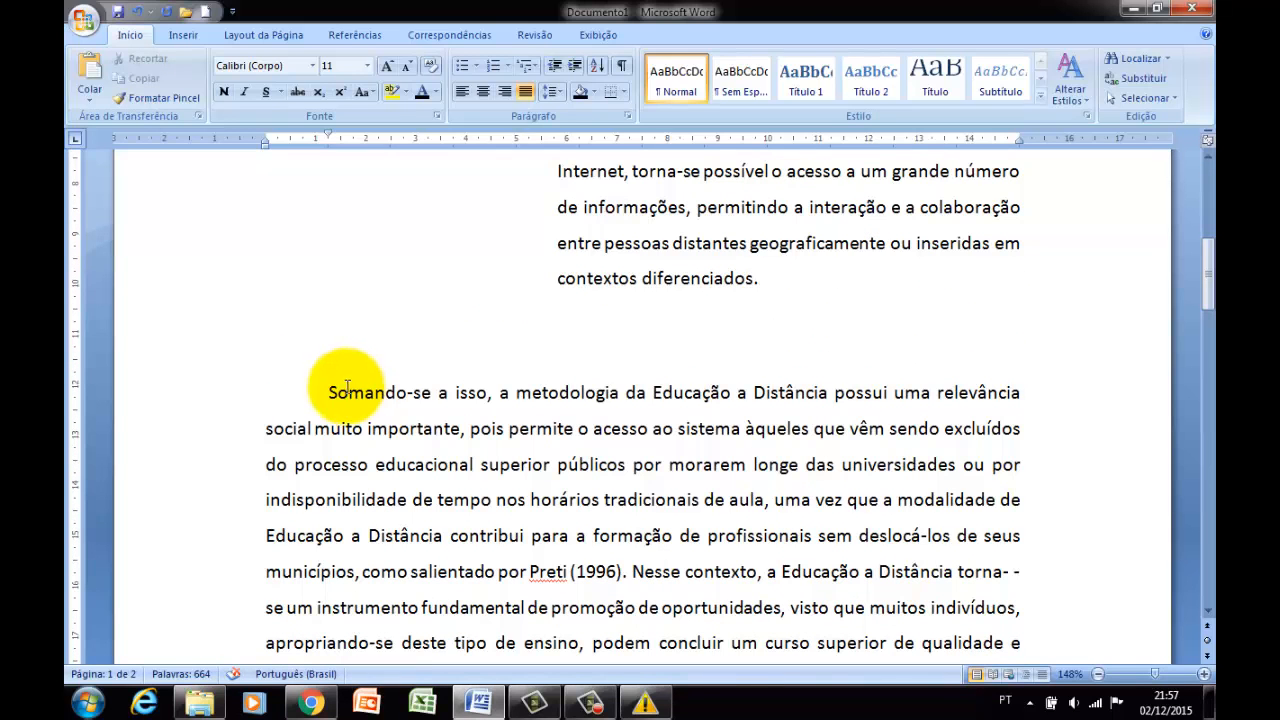
pyautogui.scroll(-3, 337, 390)
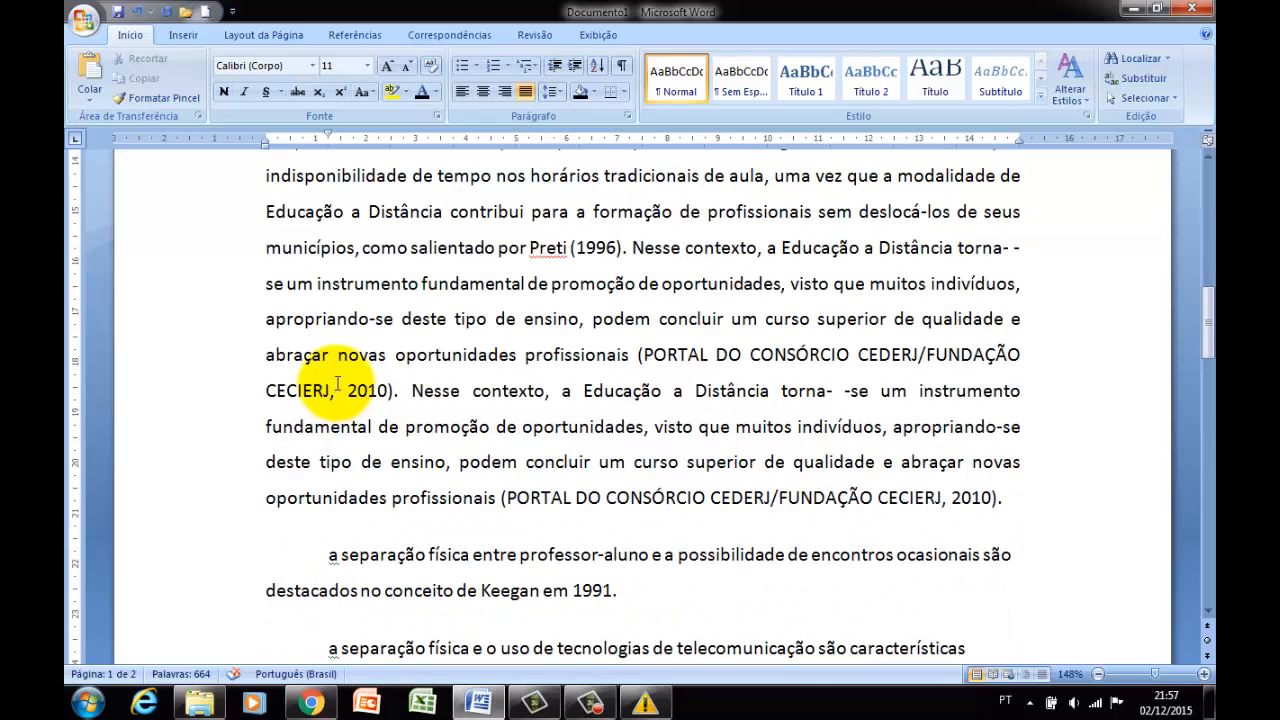
pyautogui.scroll(2, 350, 380)
pyautogui.scroll(2, 343, 320)
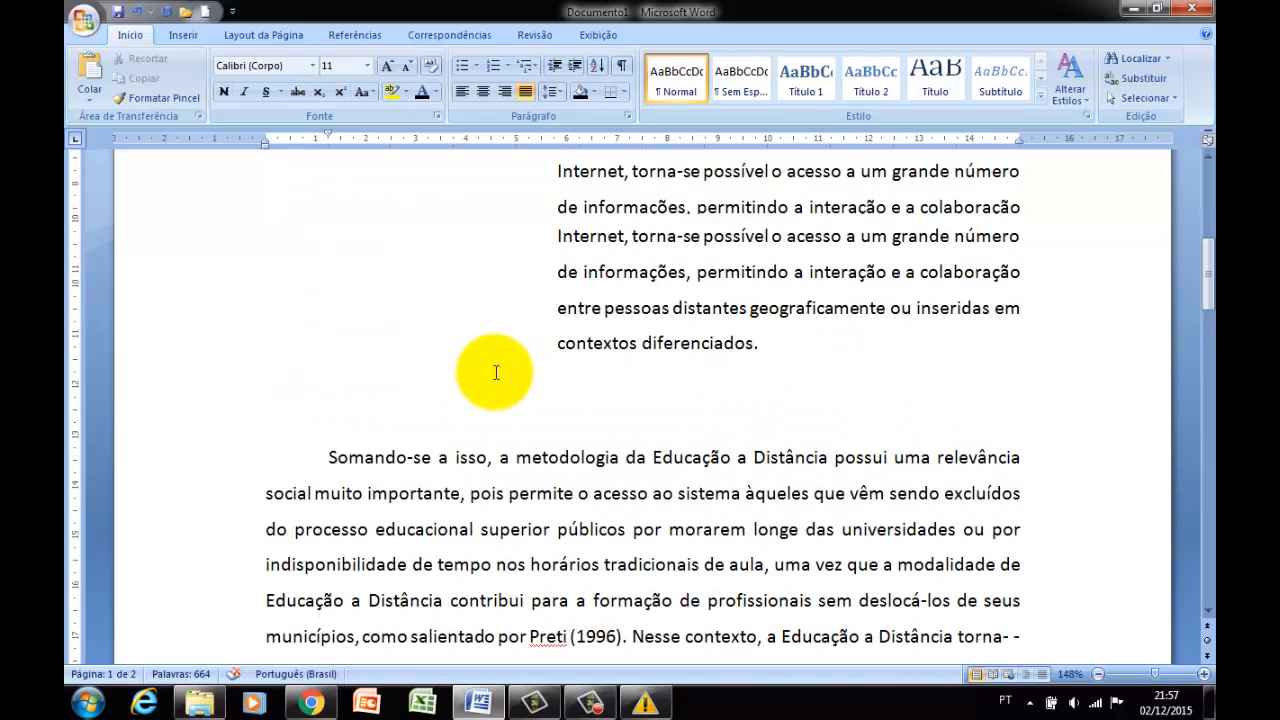
pyautogui.click(763, 358)
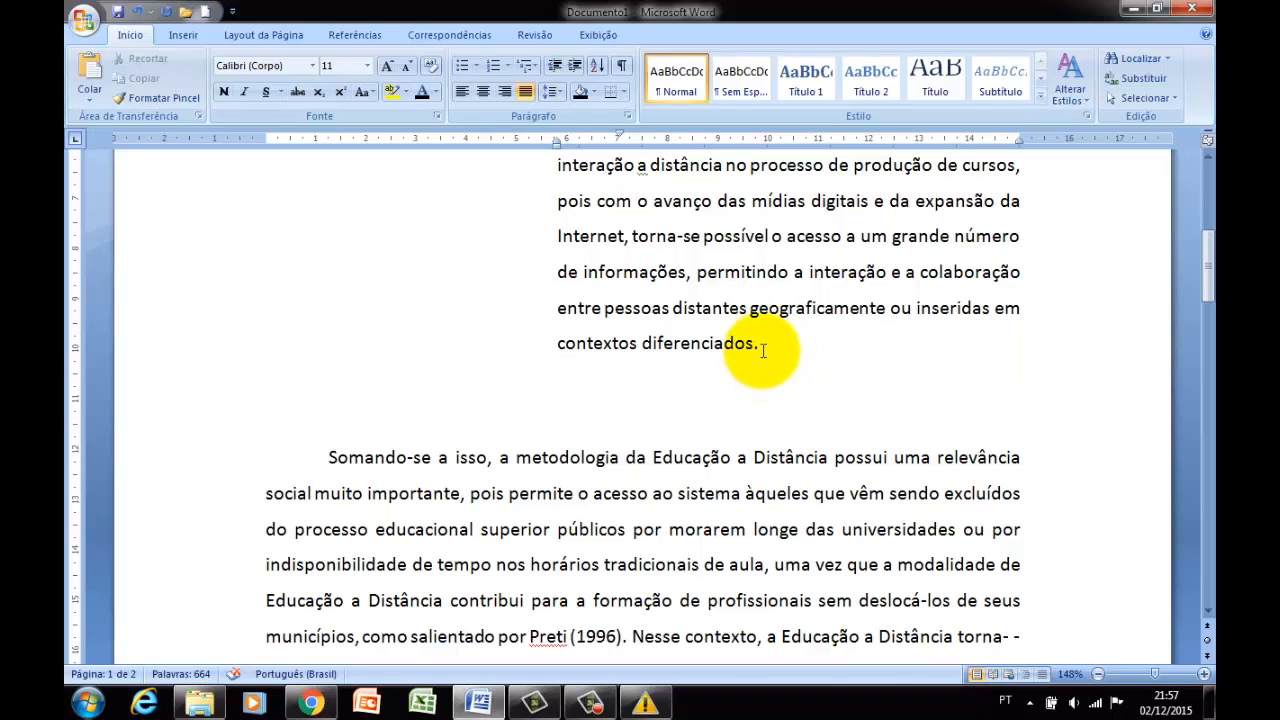
pyautogui.click(764, 348)
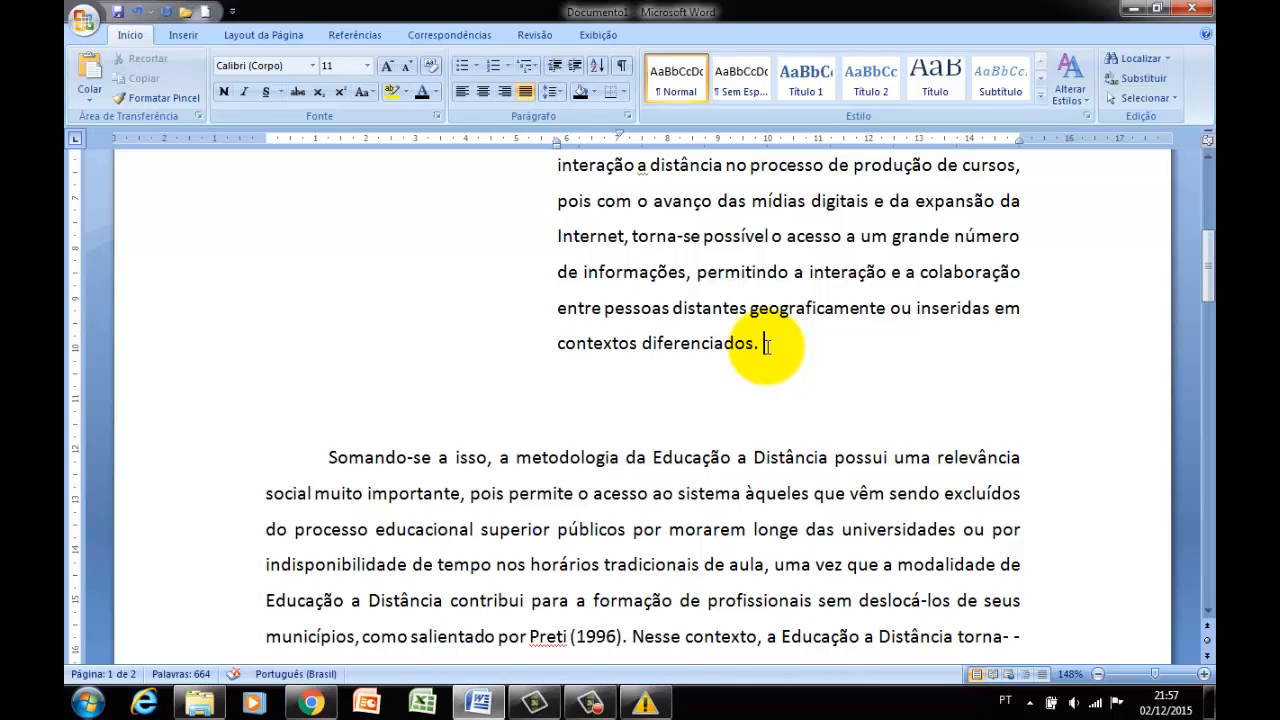
pyautogui.press('Delete')
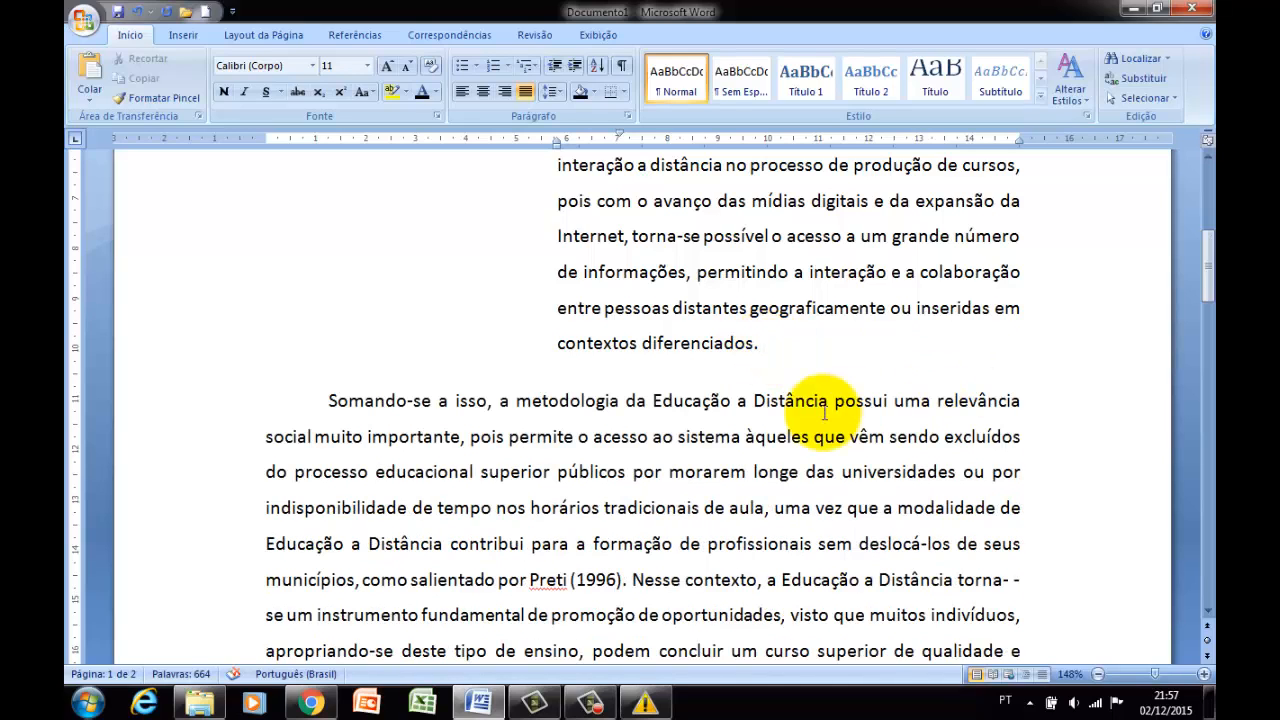
# Start a new paragraph at the first "Nesse contexto" within the "Somando-se a isso" paragraph.
pyautogui.scroll(-1, 528, 425)
pyautogui.scroll(-1, 560, 410)
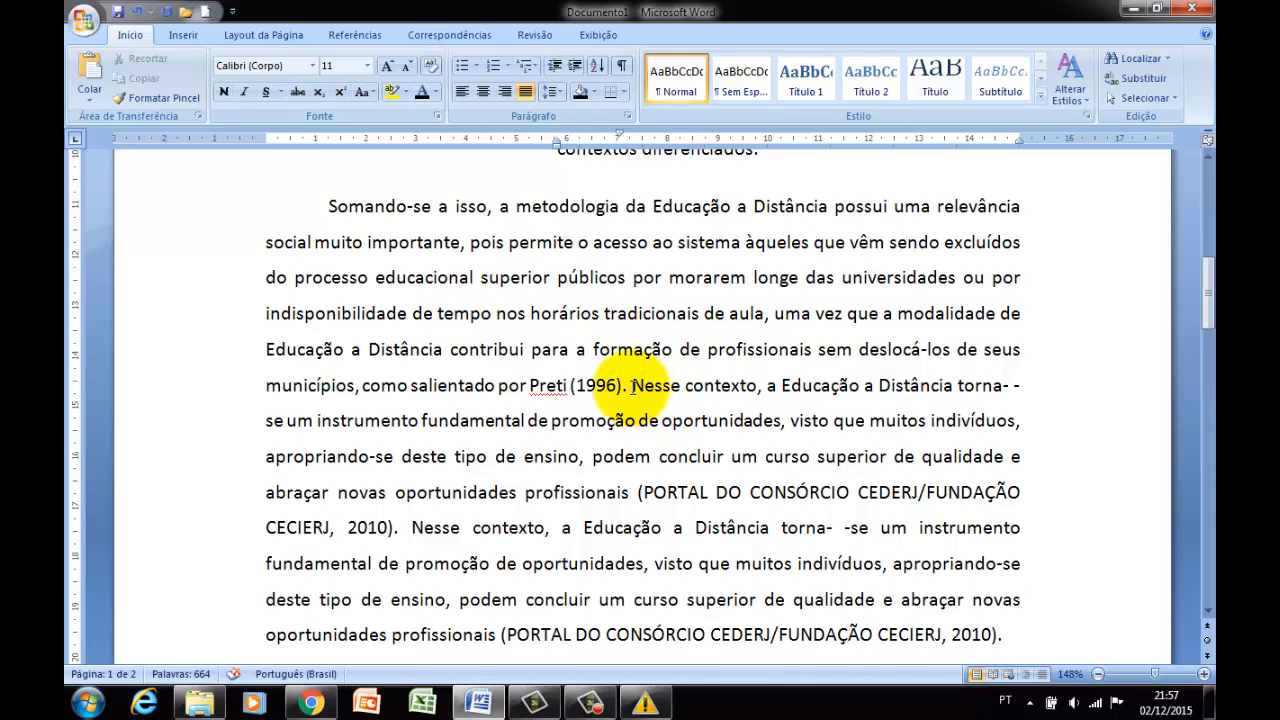
pyautogui.click(632, 387)
pyautogui.press('Return')
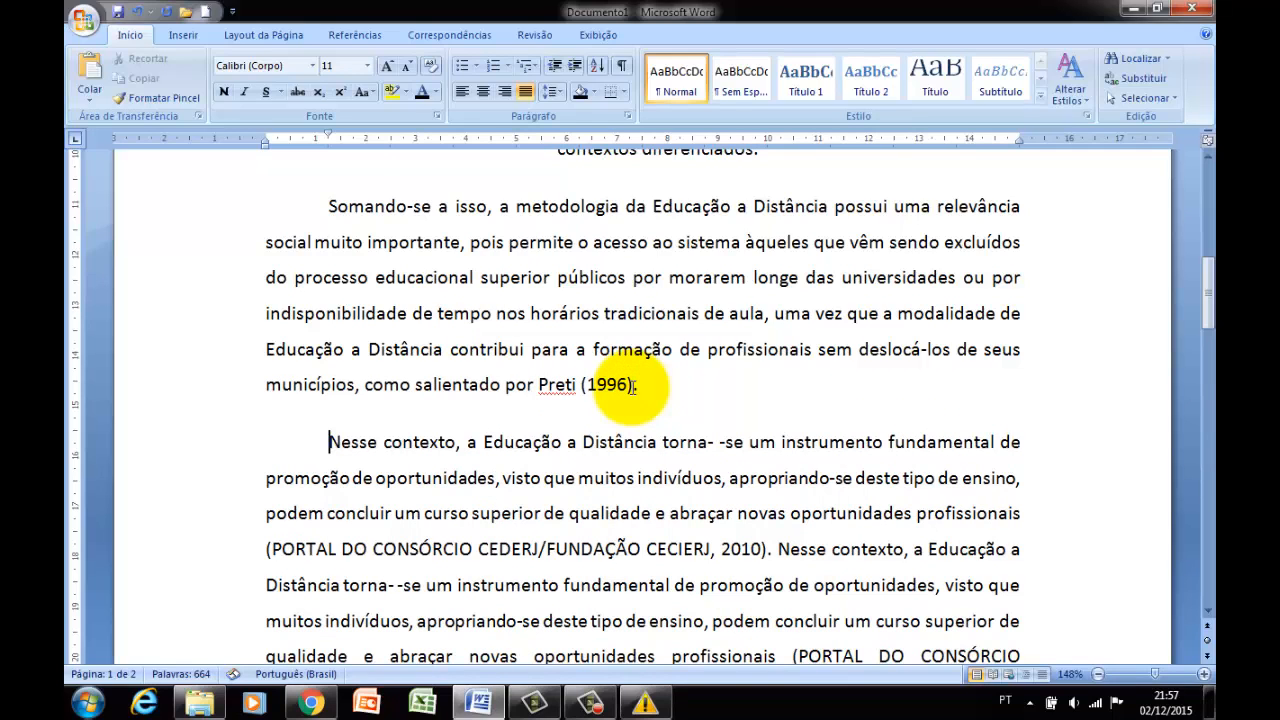
# Bold the text from within "salientado" through "Nesse contexto" in the following paragraph, and clear the selection.
pyautogui.click(465, 401)
pyautogui.moveTo(452, 434); pyautogui.dragTo(456, 397)
pyautogui.click(462, 395)
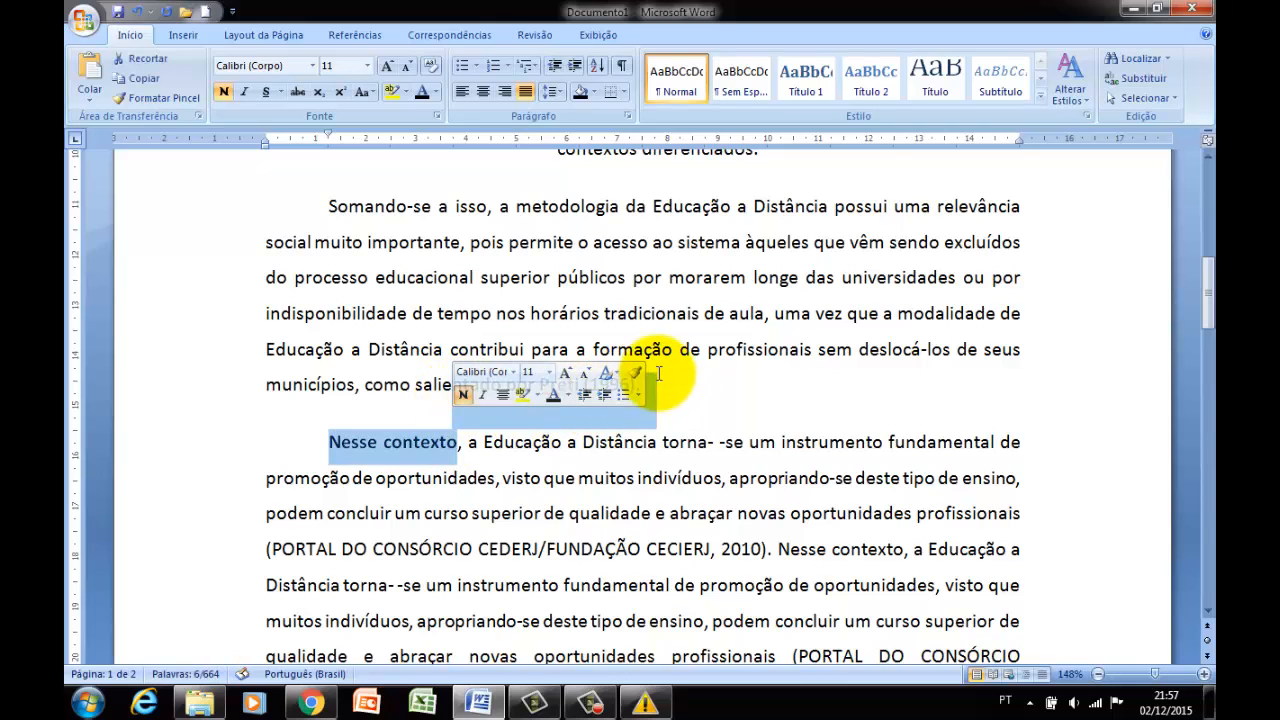
pyautogui.click(660, 378)
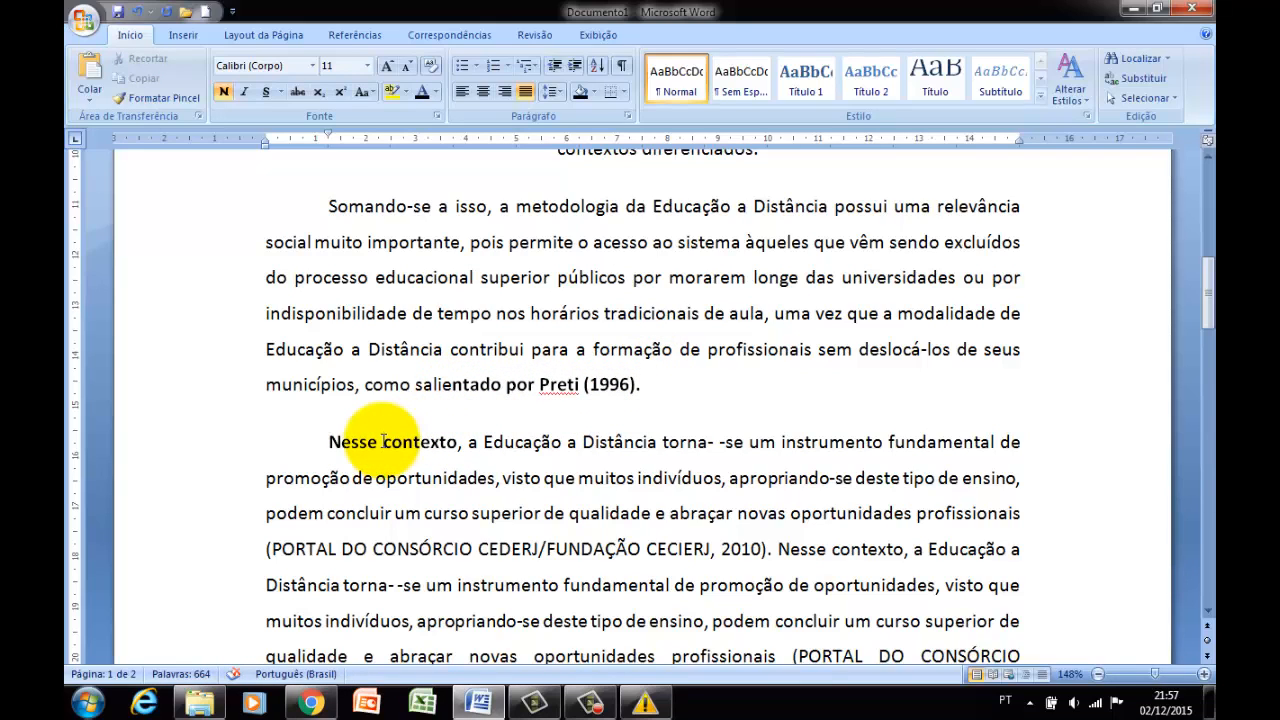
# Examine the indent and spacing values in the paragraph settings of the "Somando-se a isso" paragraph, leaving them without changes.
pyautogui.click(648, 384)
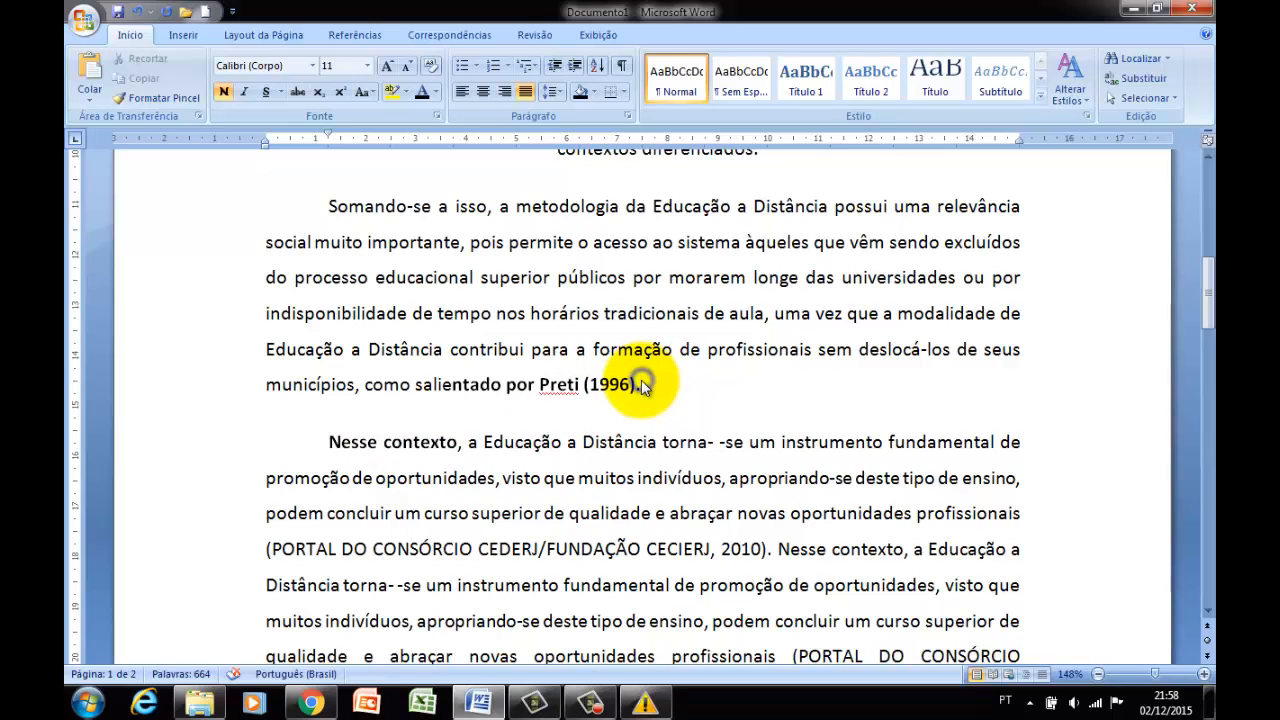
pyautogui.rightClick(641, 386)
pyautogui.click(684, 478)
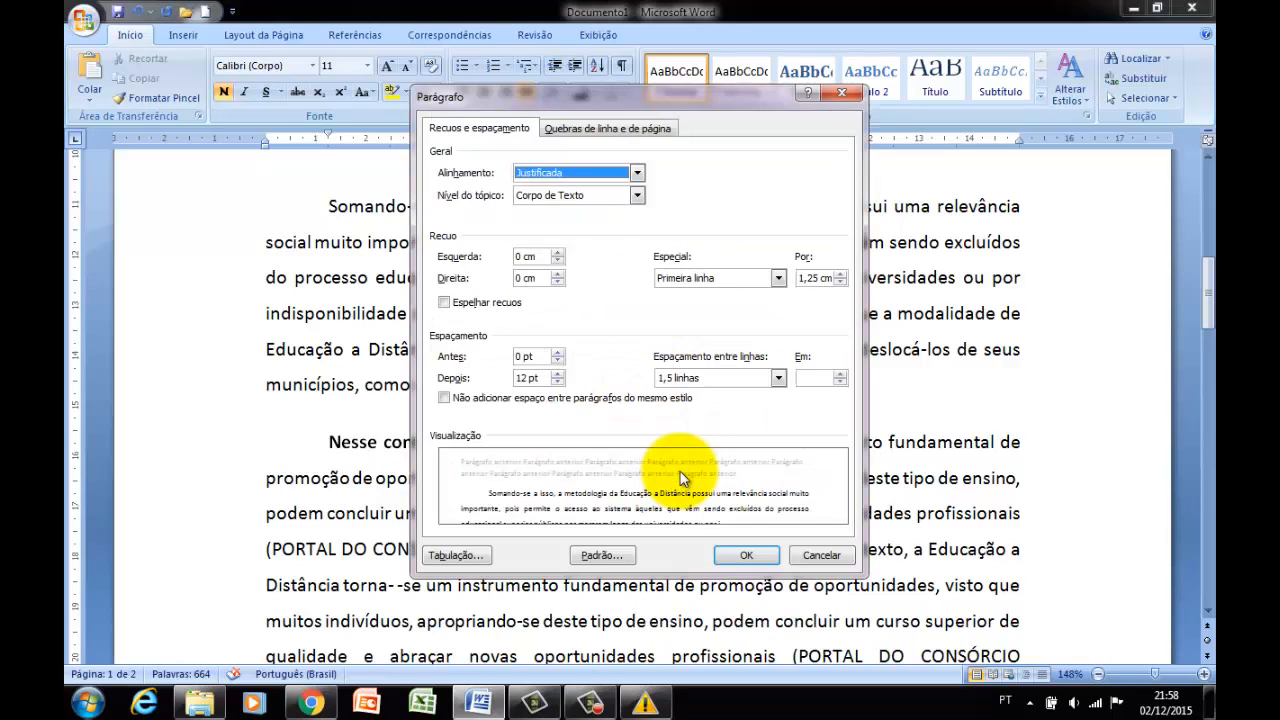
pyautogui.click(808, 554)
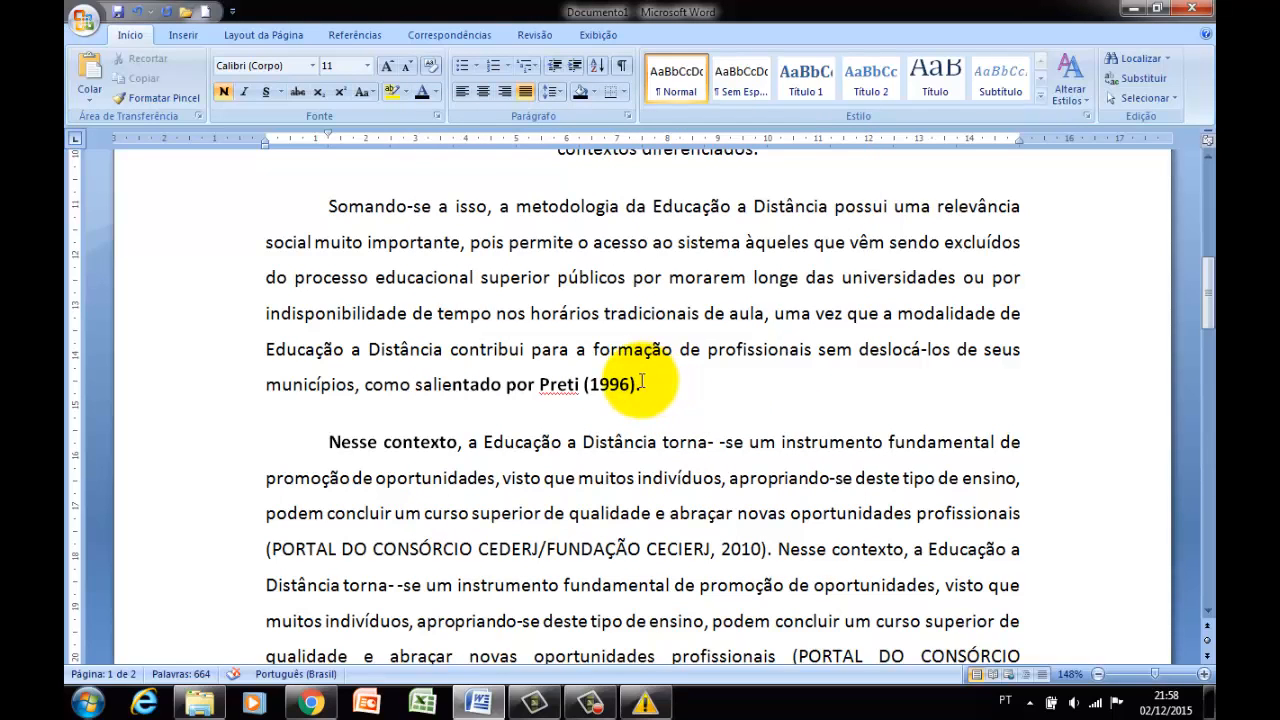
# Compare the indent and spacing settings of the "Somando-se a isso" and "Nesse contexto" paragraphs without changing them.
pyautogui.rightClick(642, 382)
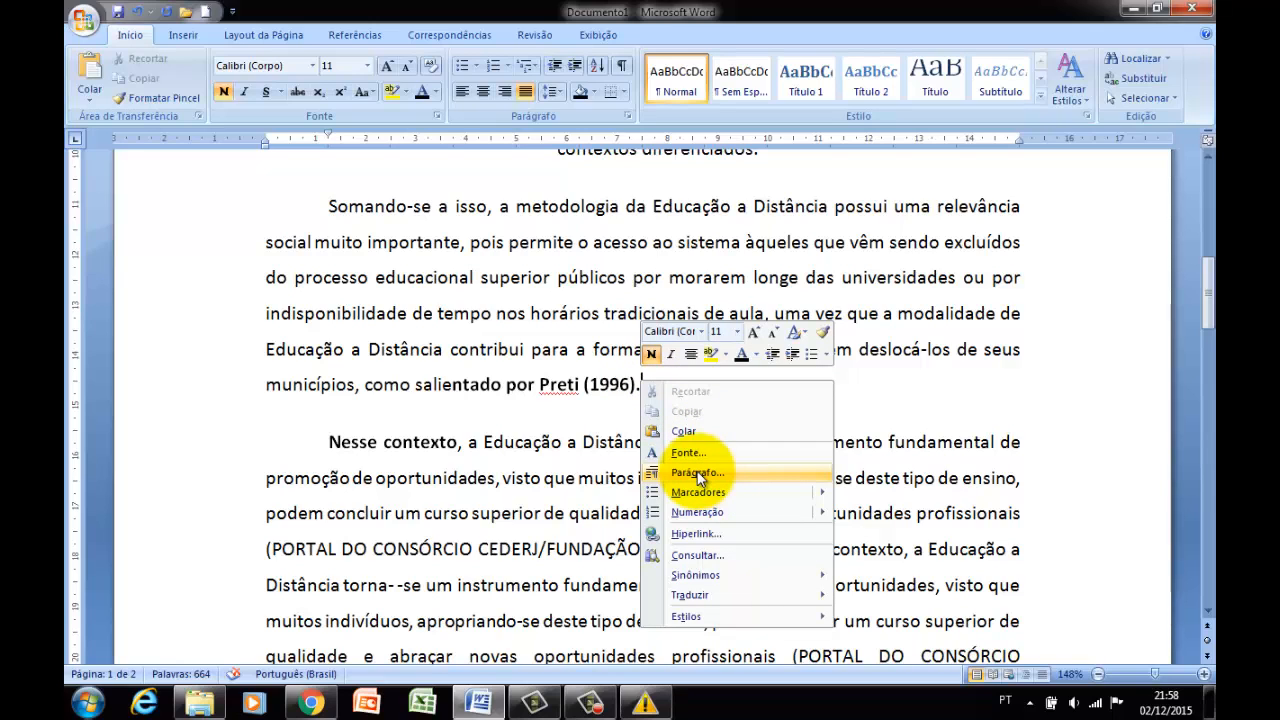
pyautogui.click(698, 476)
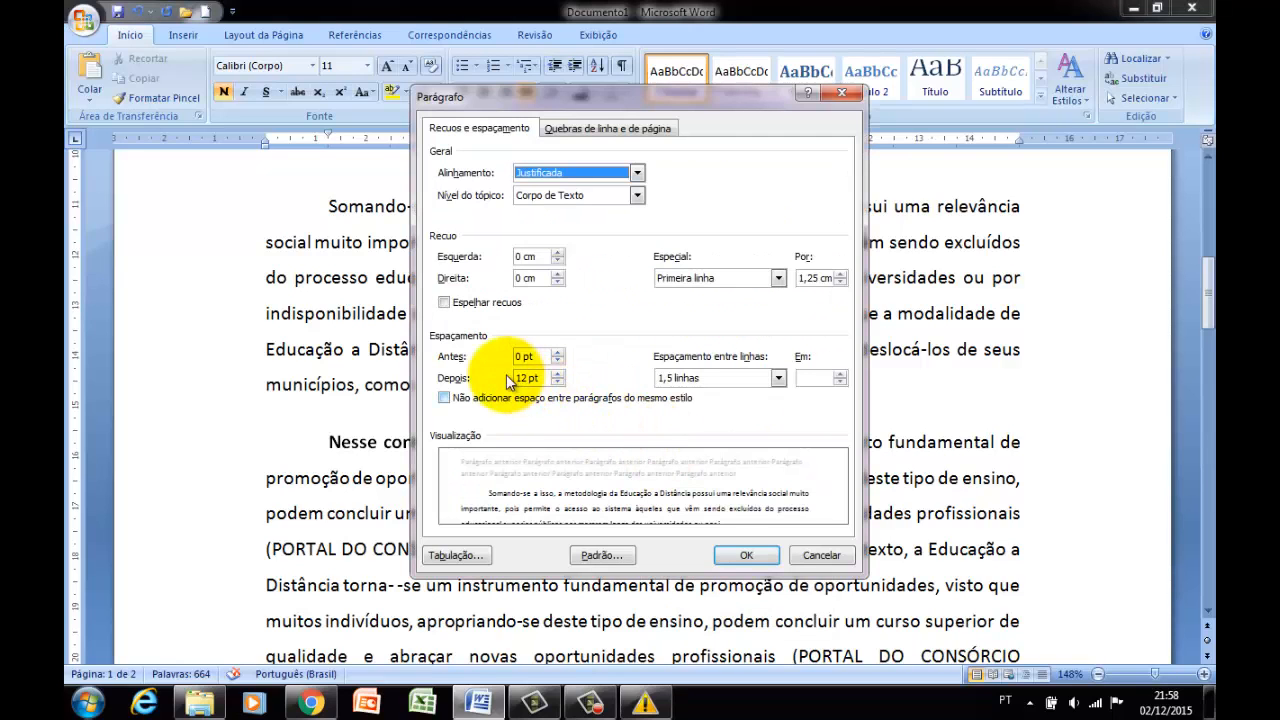
pyautogui.click(816, 555)
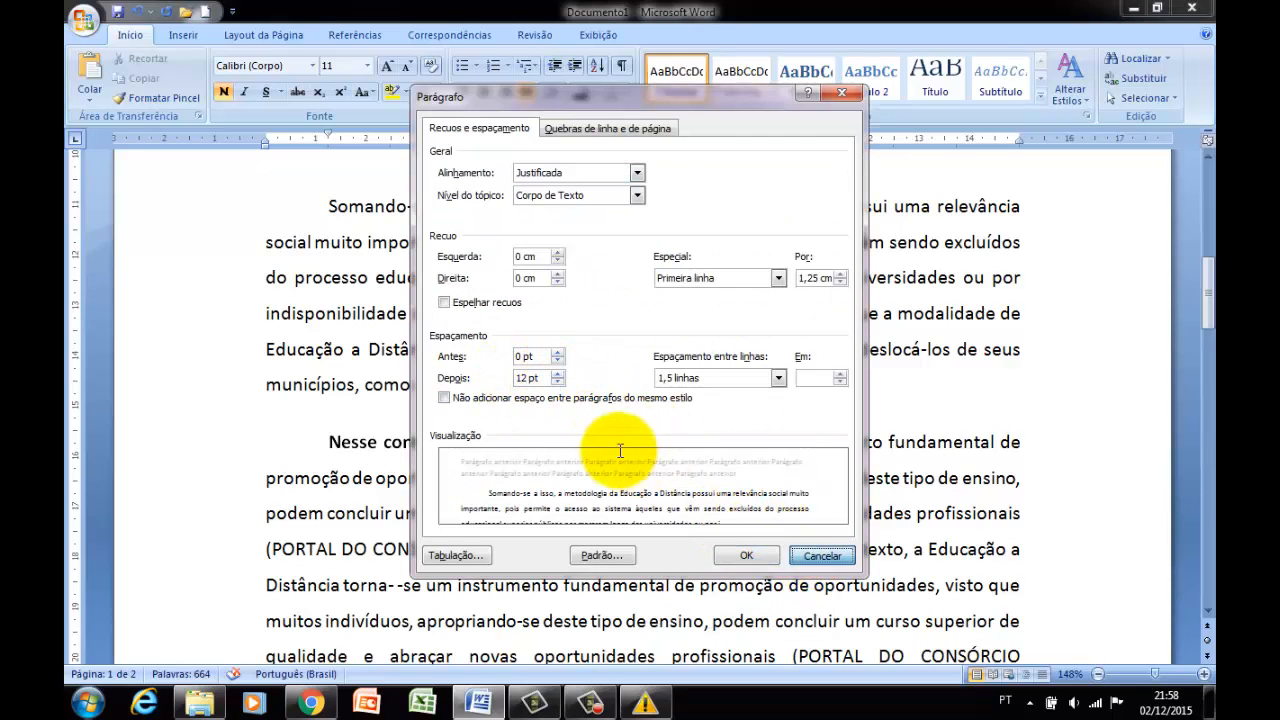
pyautogui.scroll(-1, 493, 437)
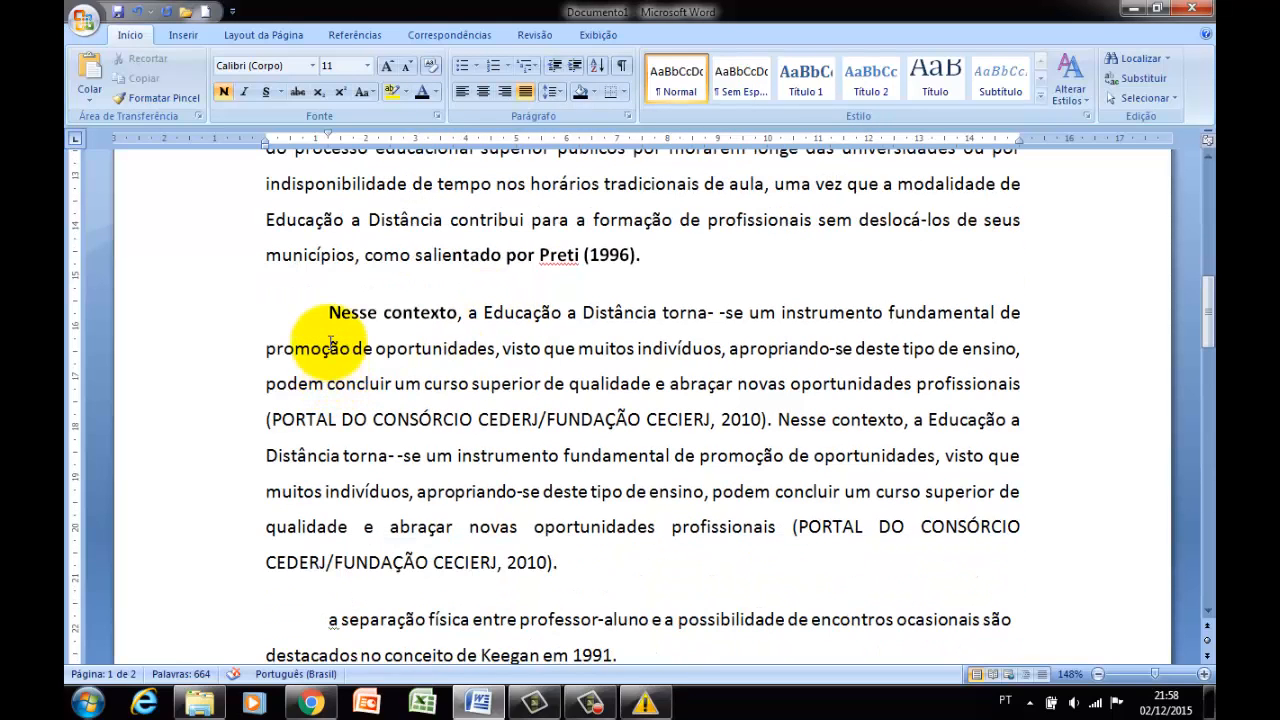
pyautogui.rightClick(331, 308)
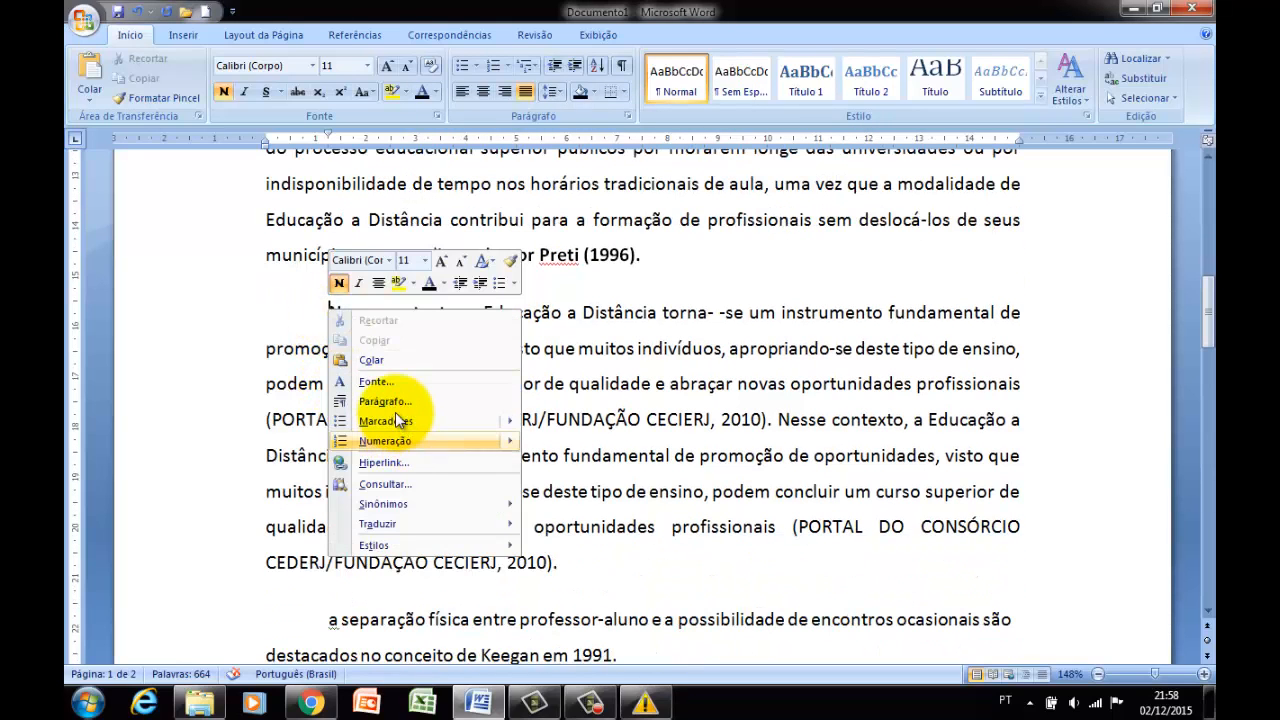
pyautogui.click(385, 401)
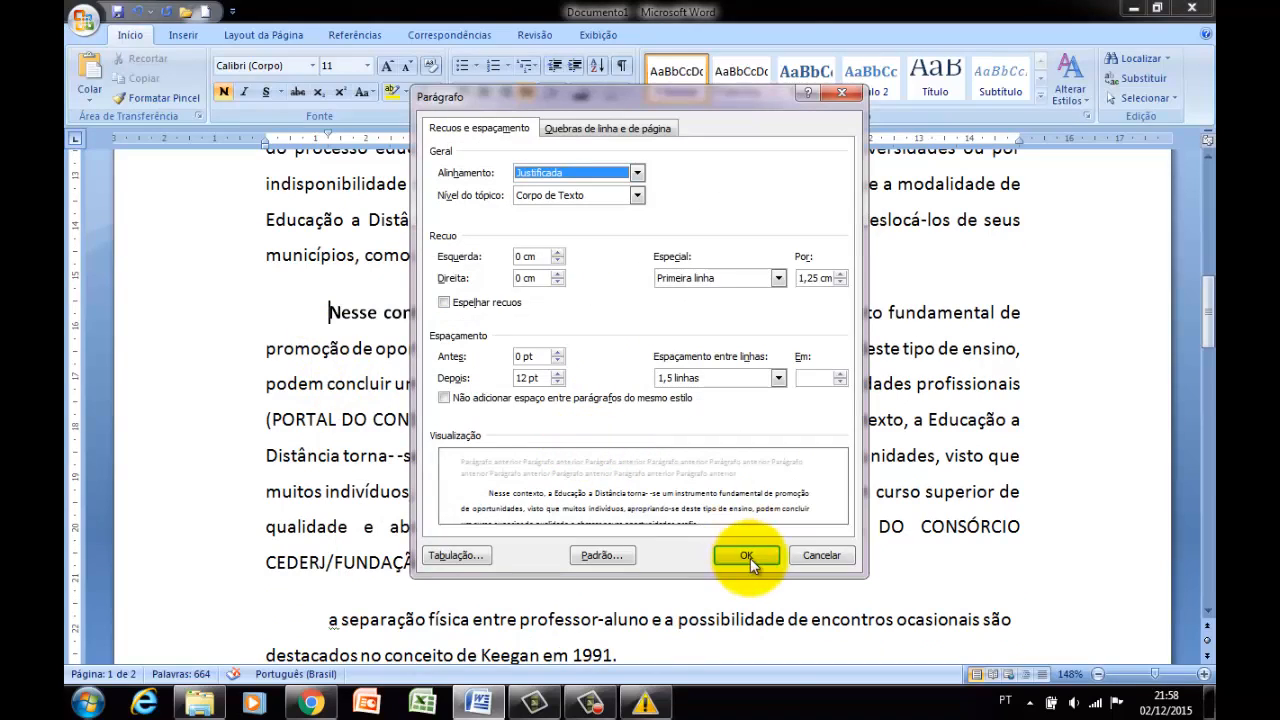
pyautogui.click(820, 555)
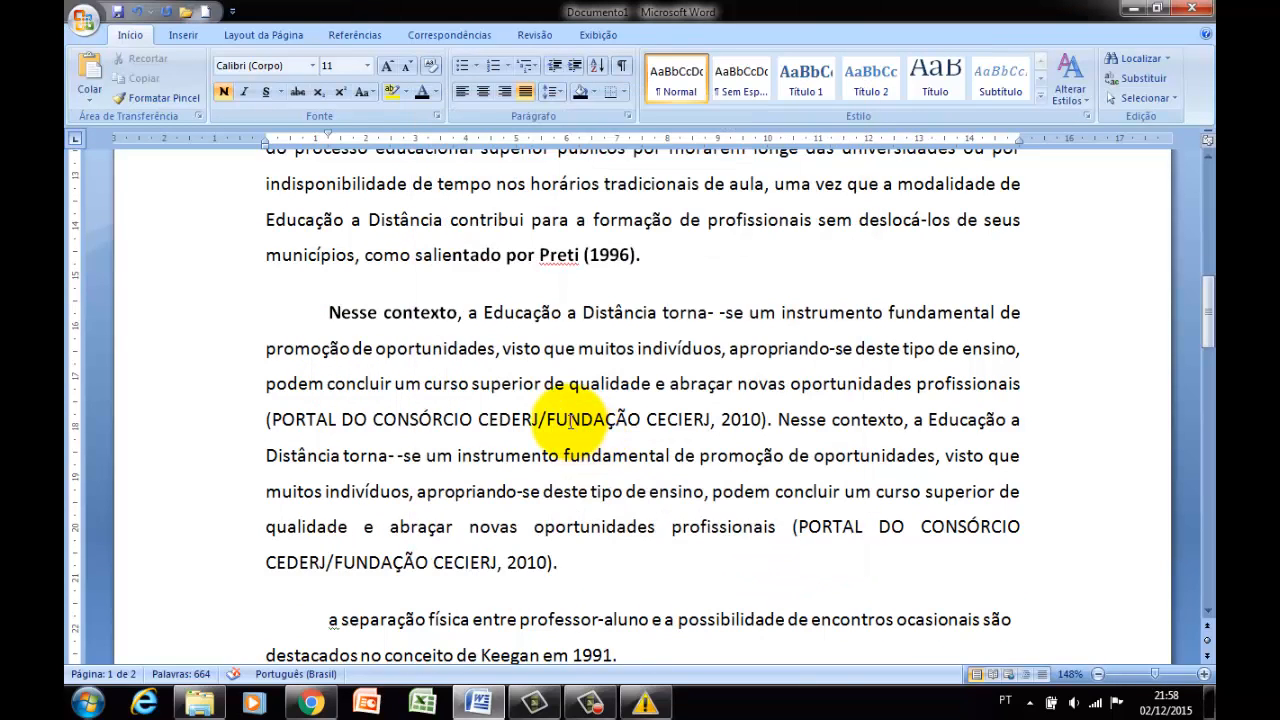
pyautogui.click(570, 420)
pyautogui.scroll(-1, 546, 410)
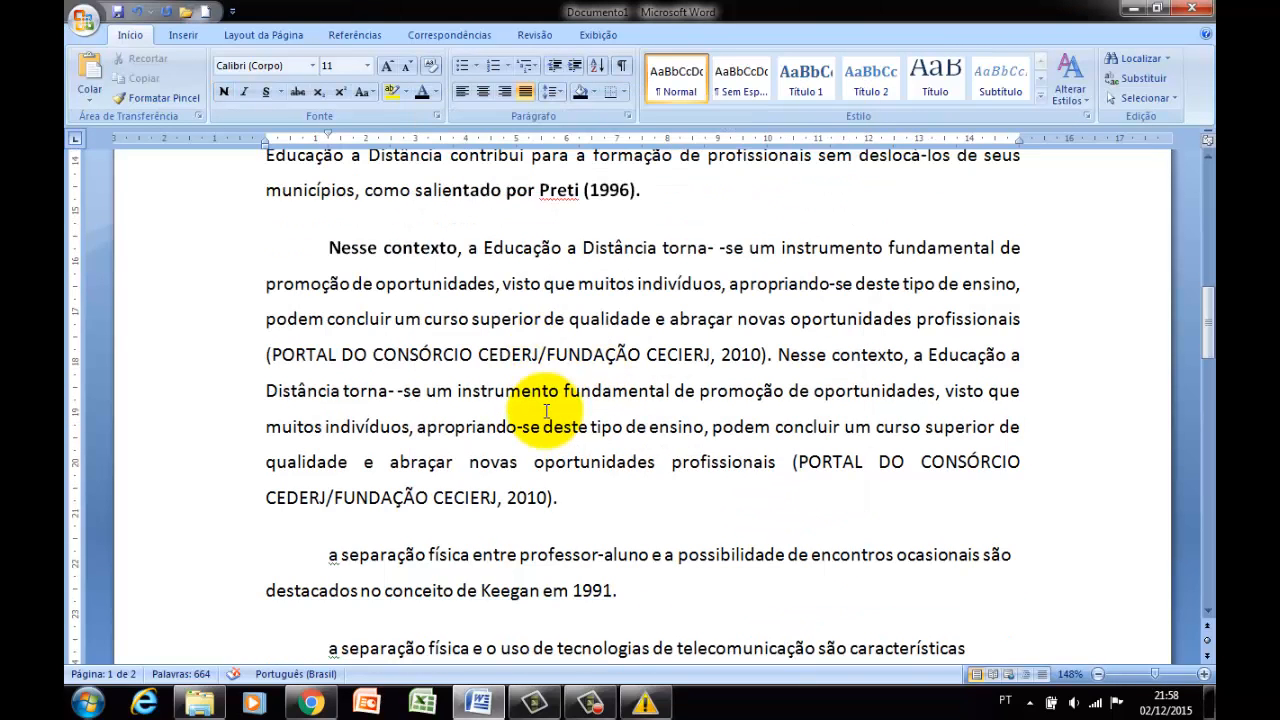
pyautogui.scroll(1, 585, 385)
pyautogui.scroll(-1, 610, 460)
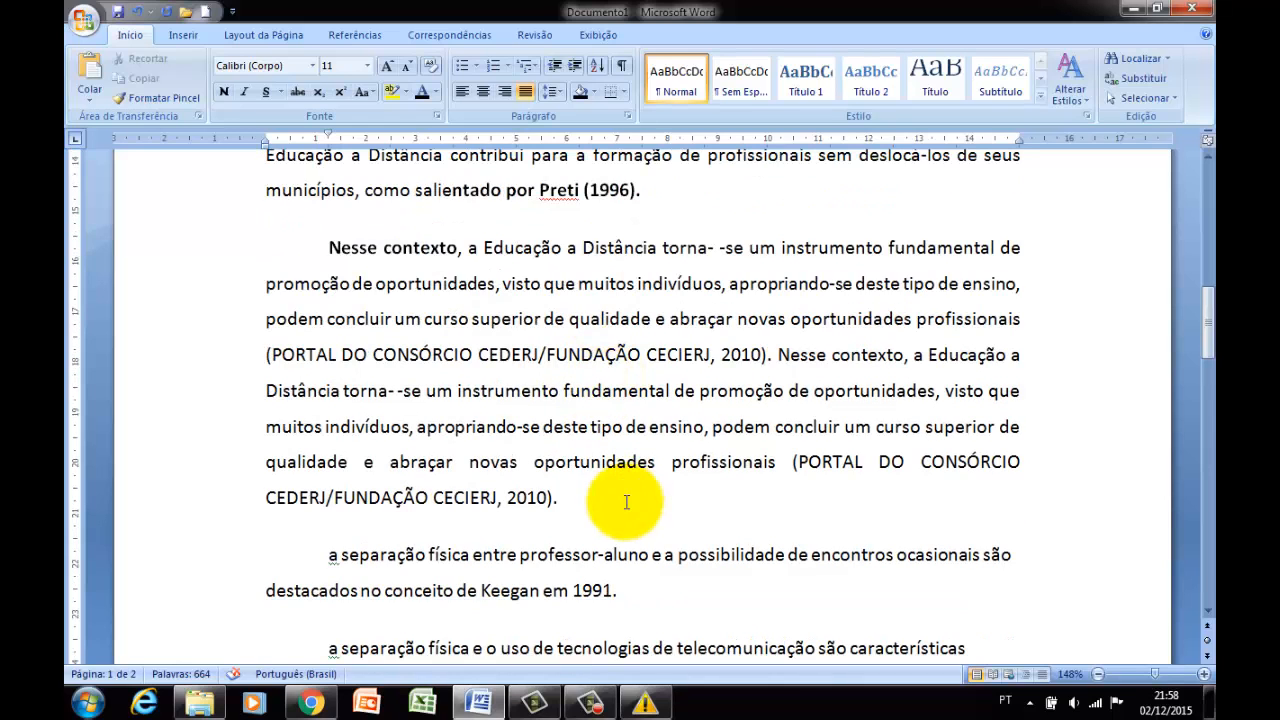
pyautogui.click(560, 497)
pyautogui.scroll(2, 600, 380)
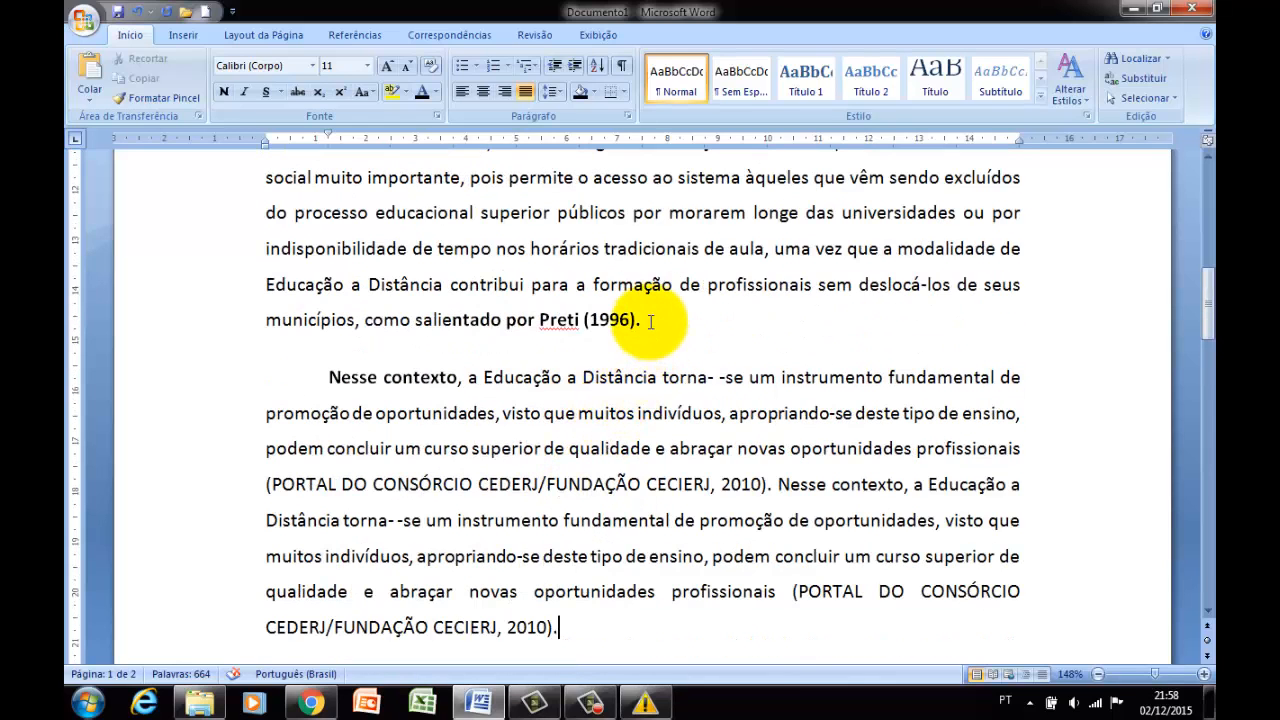
# Review the paragraph settings at the end of the "Somando-se a isso" paragraph and accept them without changes.
pyautogui.click(650, 321)
pyautogui.scroll(-1, 620, 415)
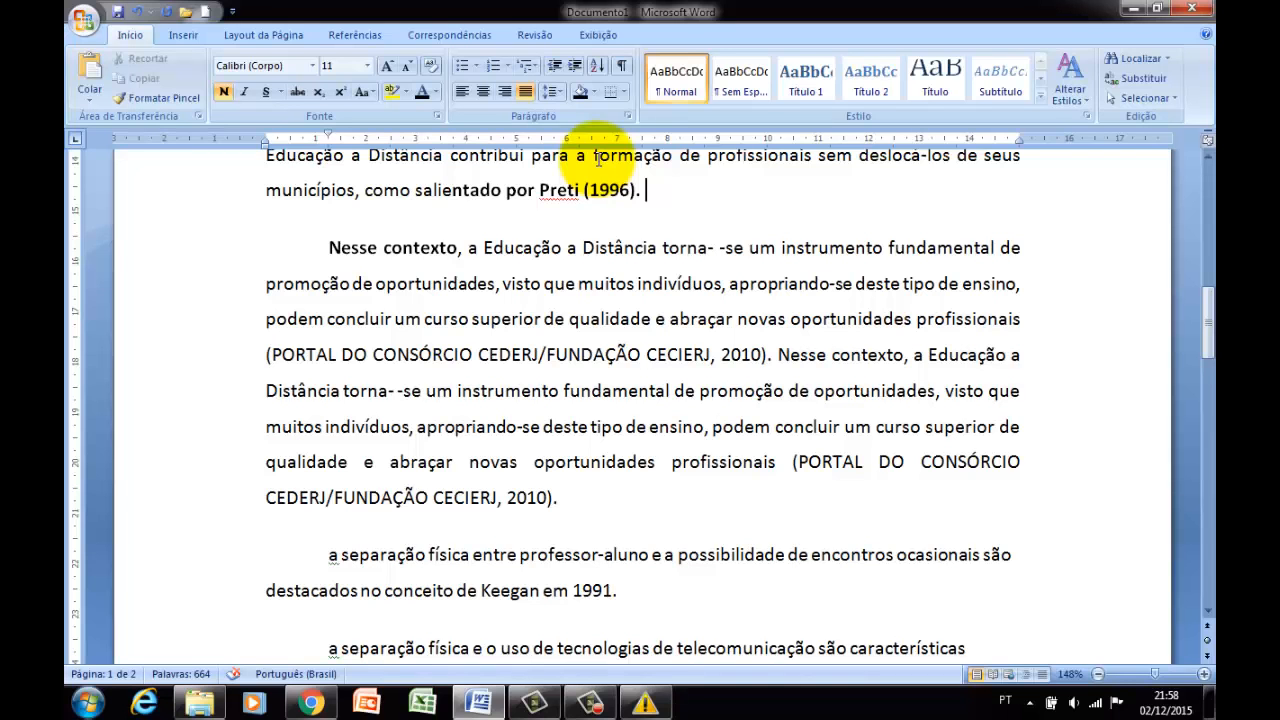
pyautogui.click(631, 116)
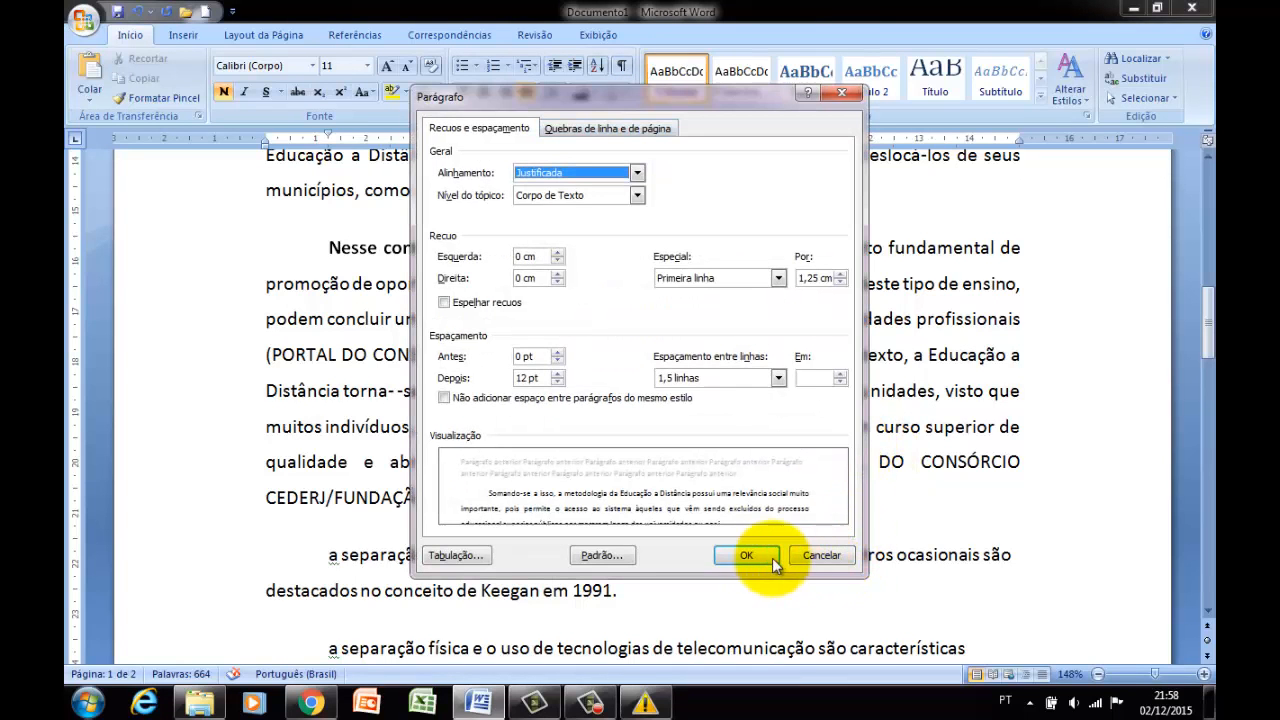
pyautogui.click(757, 556)
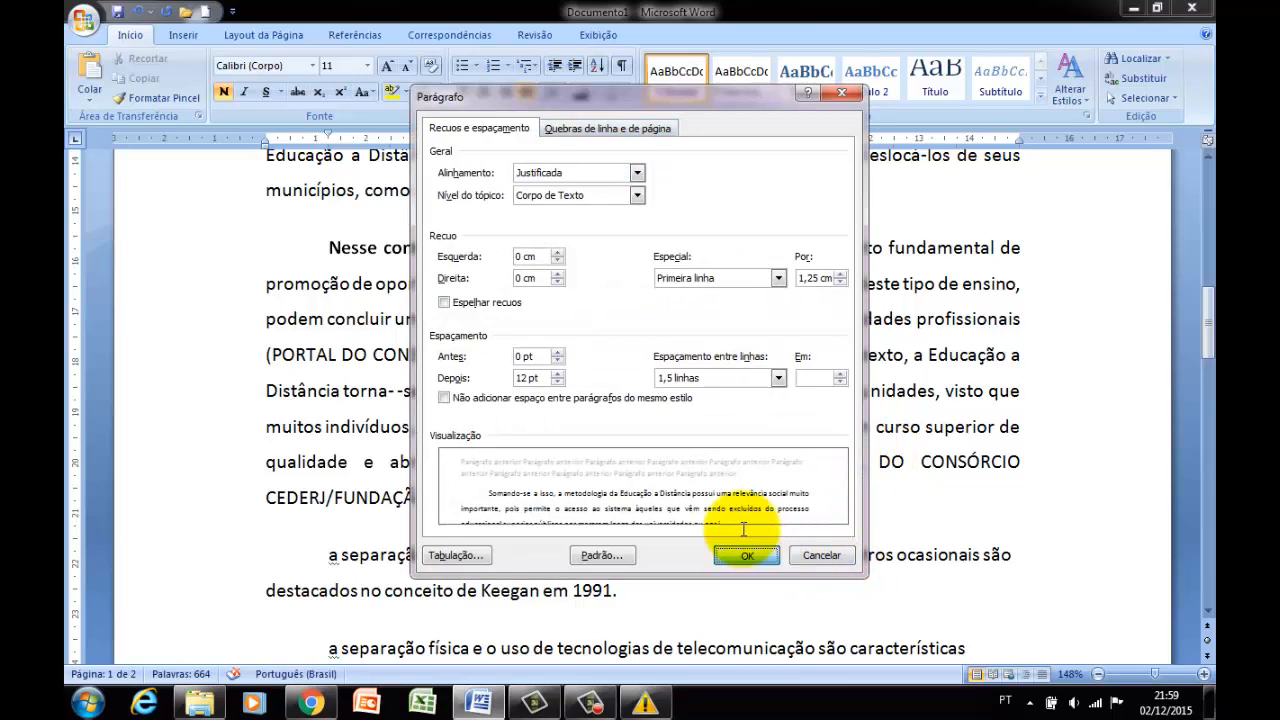
pyautogui.click(527, 373)
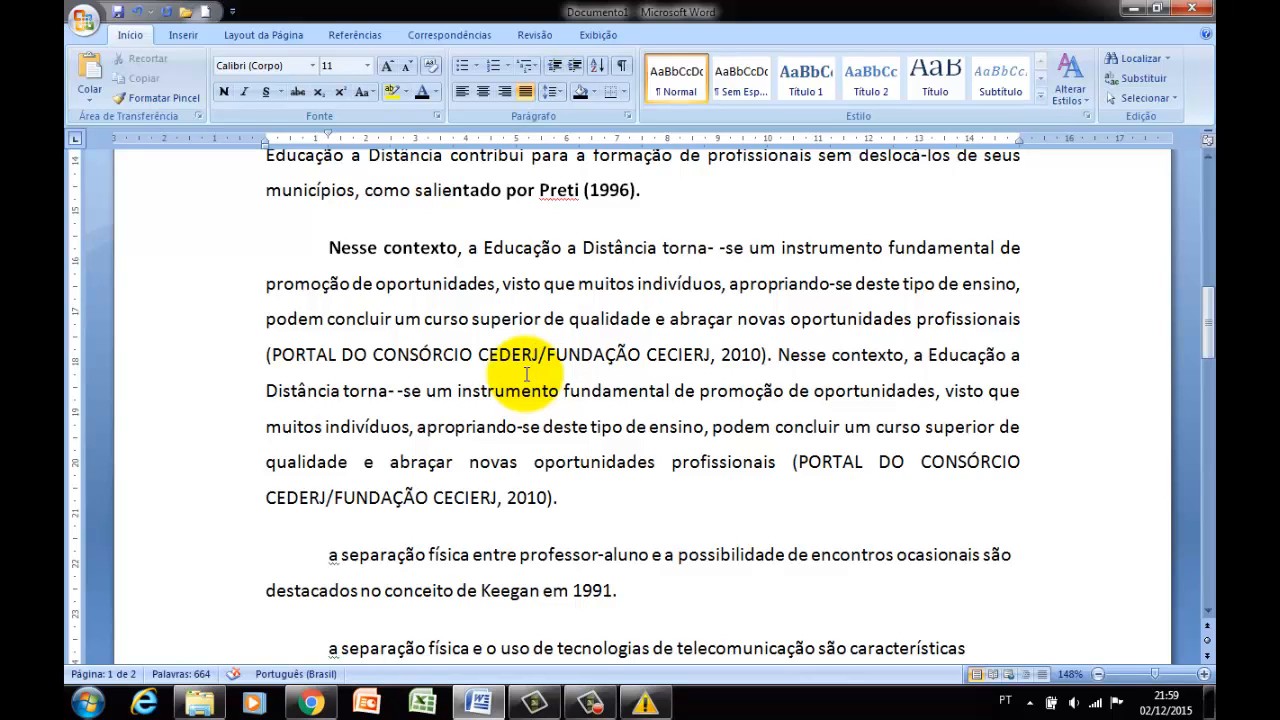
# Answer the Windows performance warning by keeping the current colour scheme and not showing the message again.
pyautogui.click(645, 704)
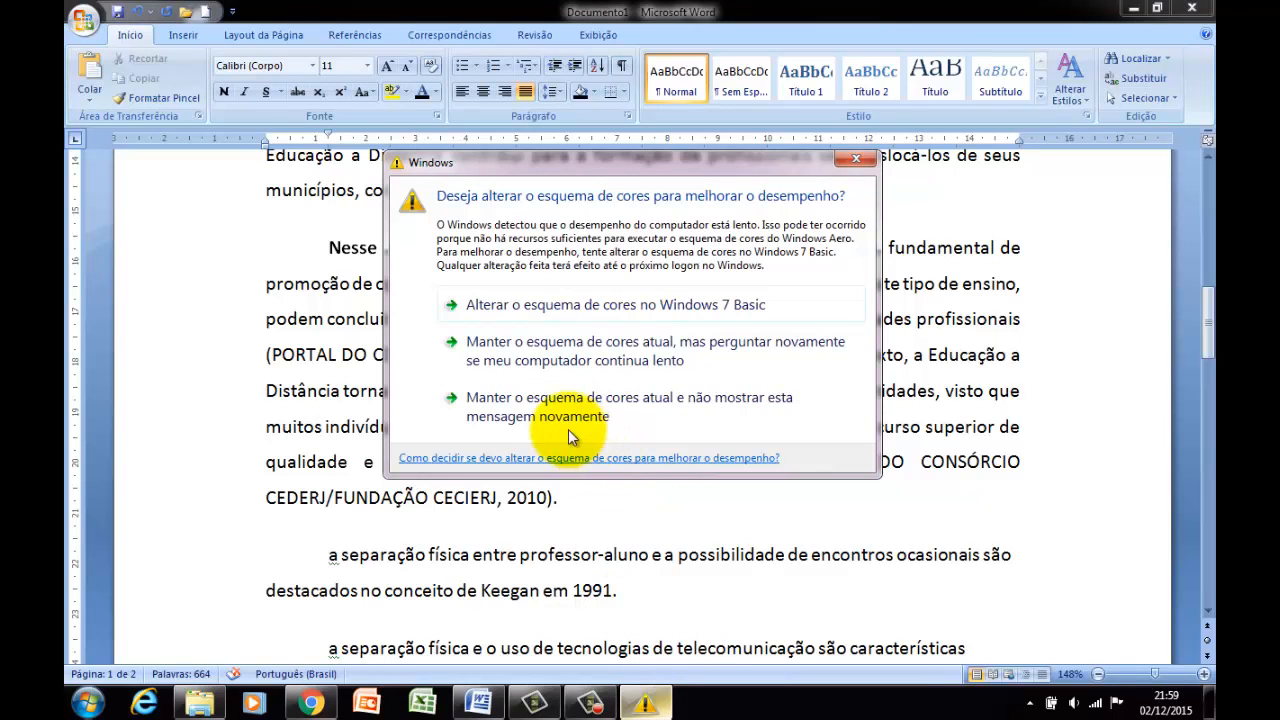
pyautogui.click(458, 420)
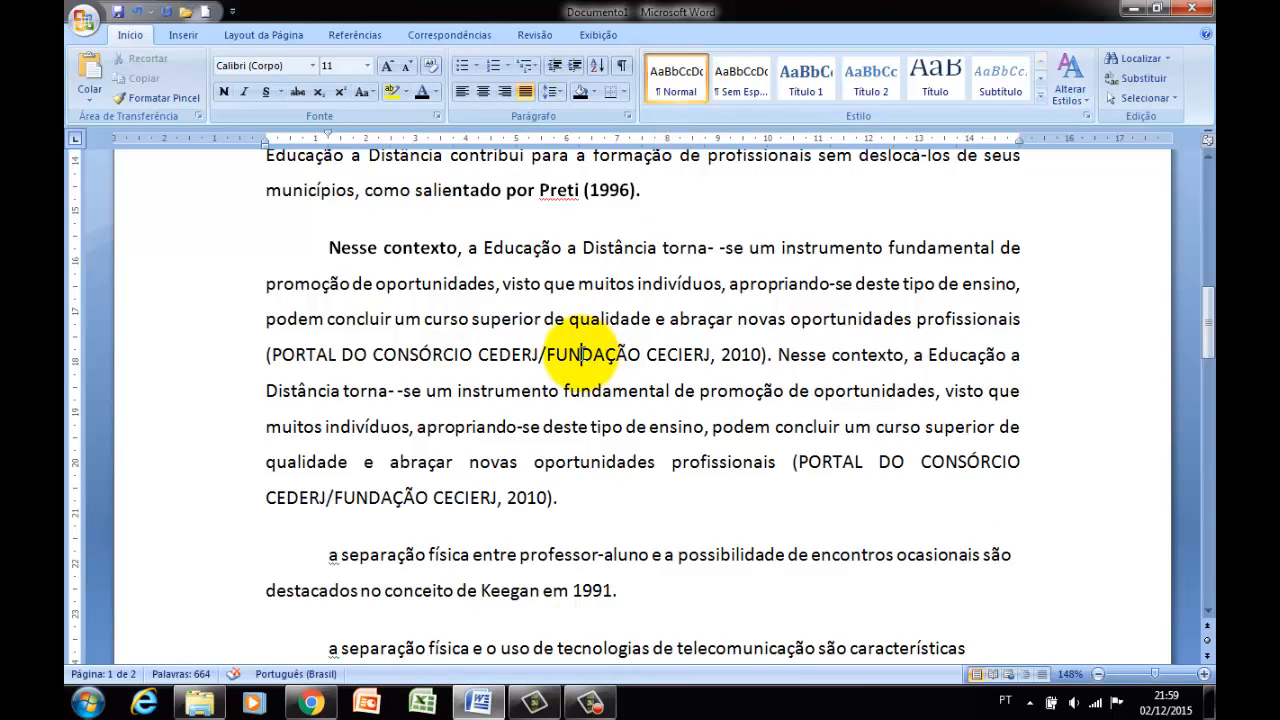
# Apply the Normal style to the whole "Somando-se a isso" paragraph and clear the selection.
pyautogui.scroll(-1, 580, 354)
pyautogui.scroll(4, 570, 375)
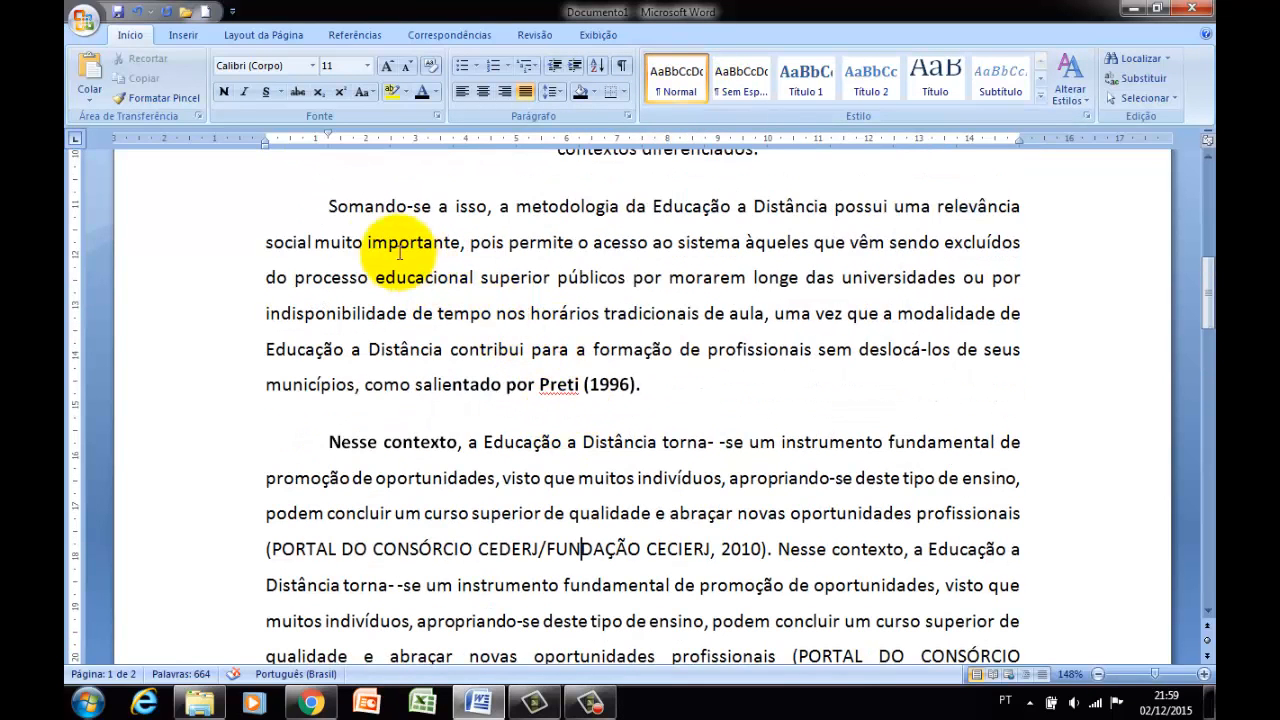
pyautogui.click(328, 206)
pyautogui.keyDown('shift'); pyautogui.click(678, 350); pyautogui.keyUp('shift')
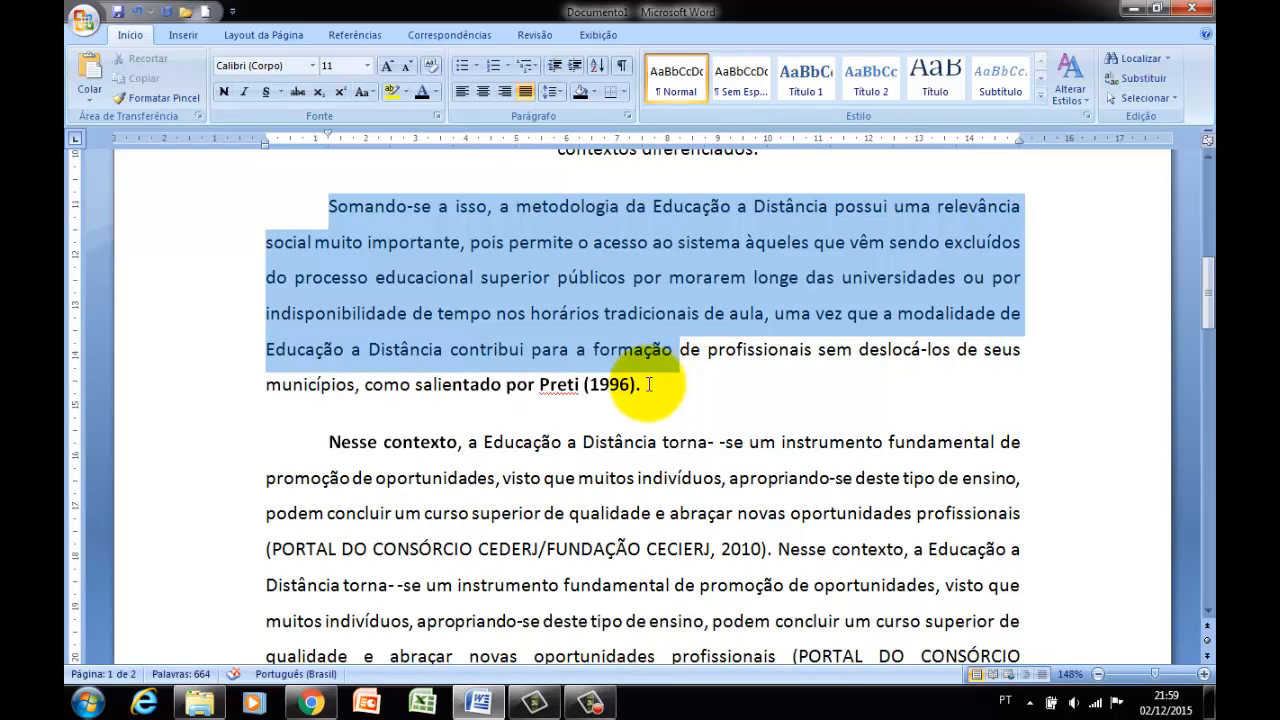
pyautogui.keyDown('shift'); pyautogui.click(648, 384); pyautogui.keyUp('shift')
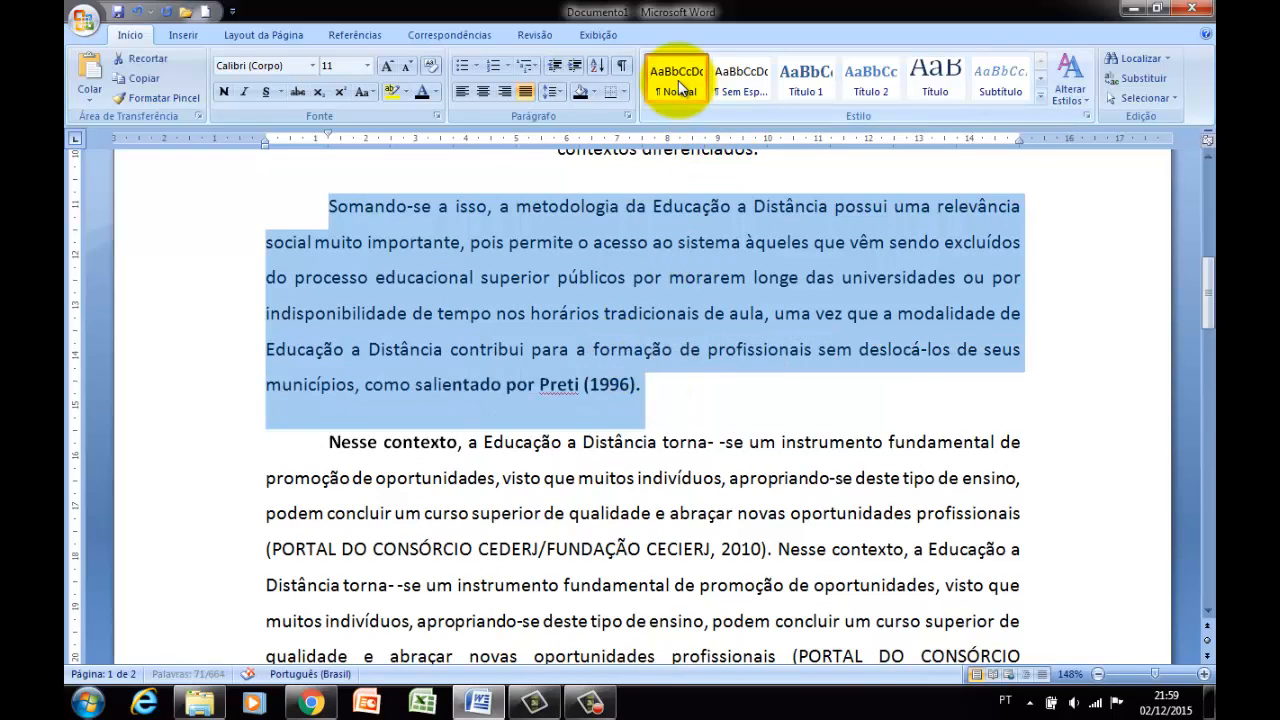
pyautogui.click(678, 80)
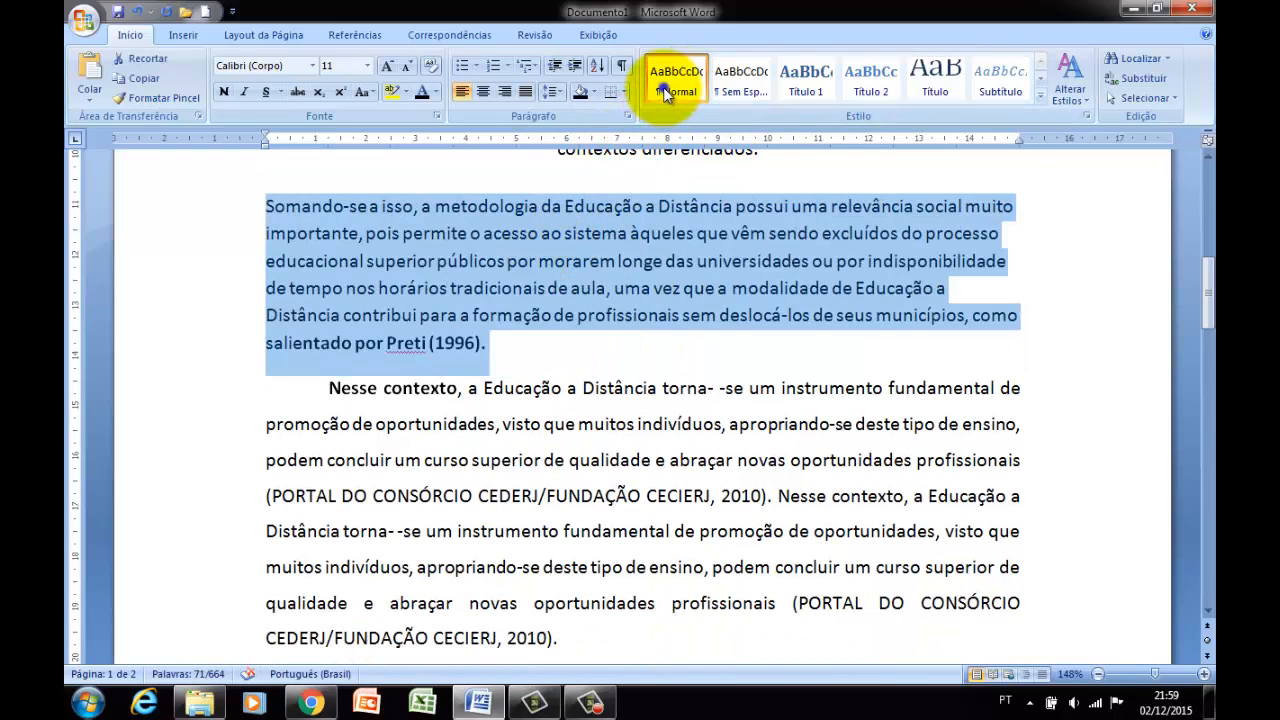
pyautogui.rightClick(664, 87)
pyautogui.click(578, 236)
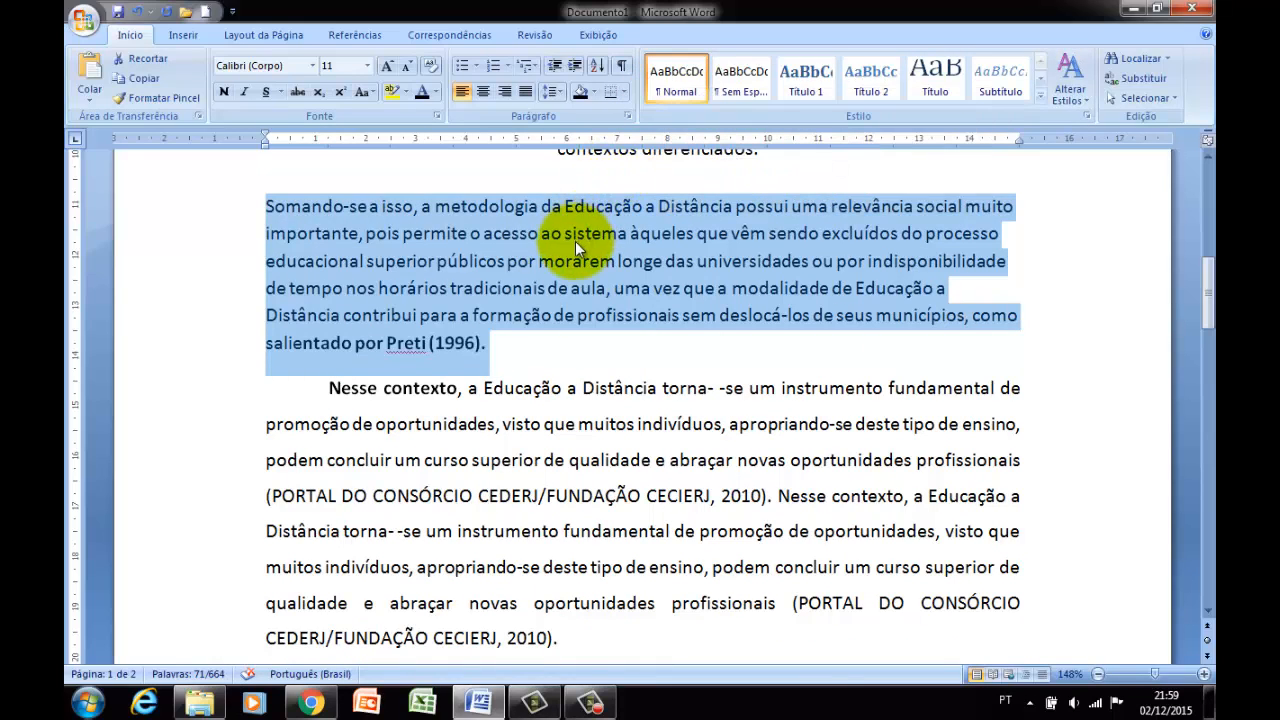
pyautogui.click(577, 238)
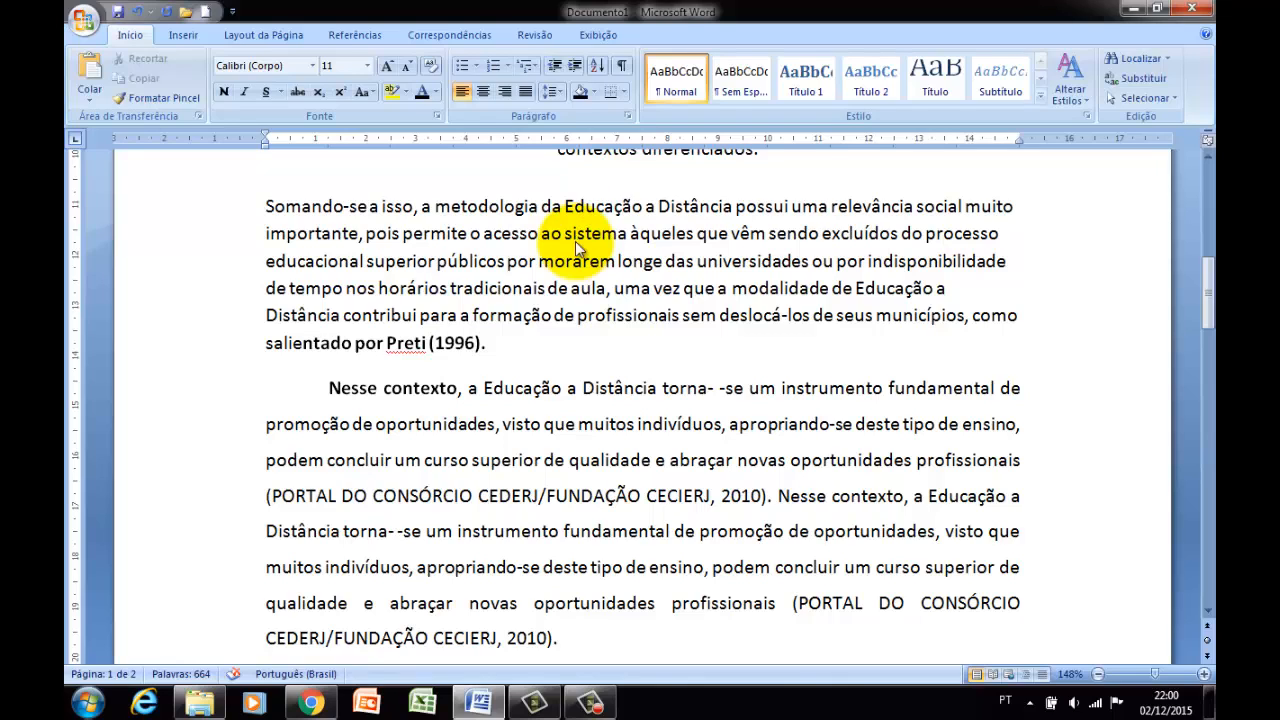
# Modify the Normal style to use the Aharoni font at 14 pt in italic.
pyautogui.rightClick(680, 80)
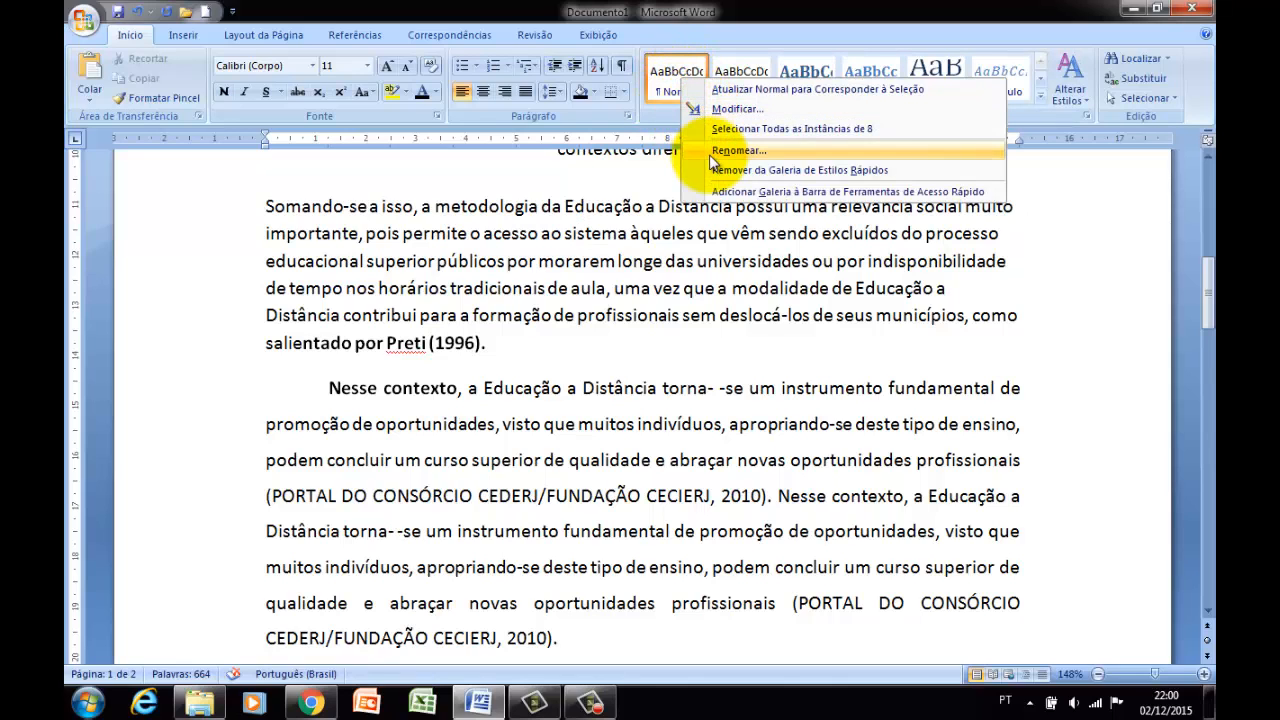
pyautogui.click(727, 111)
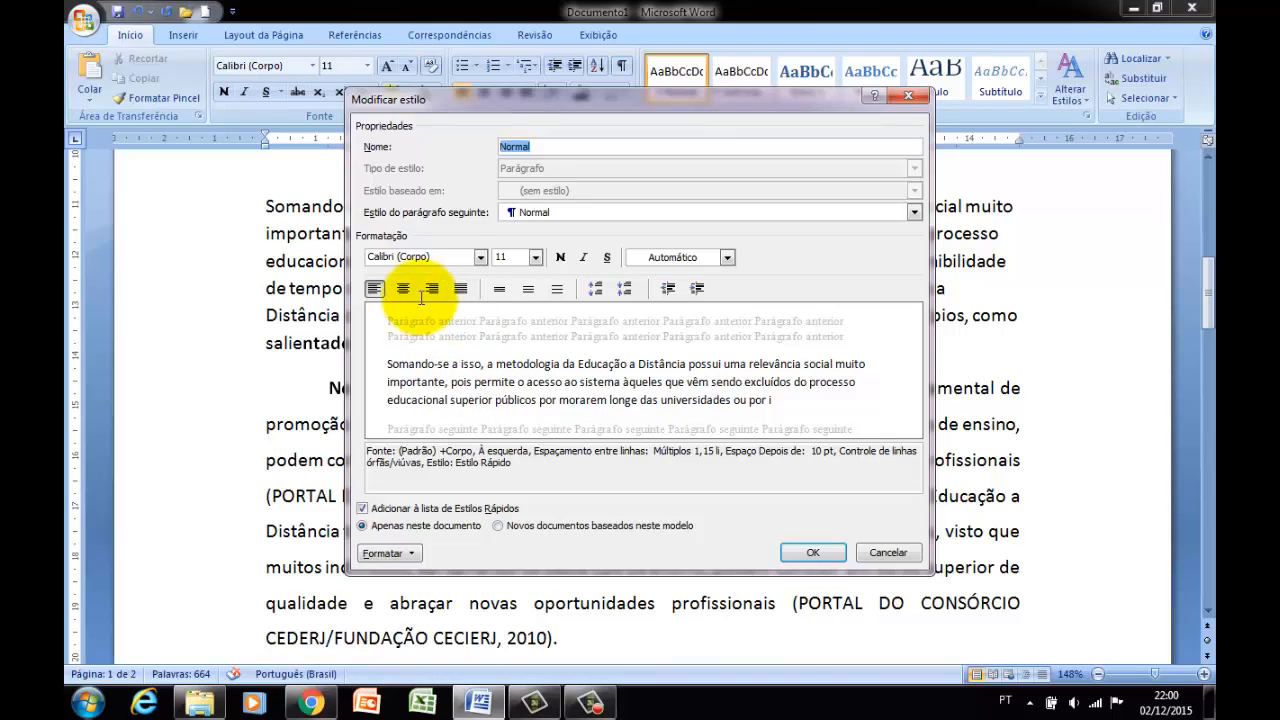
pyautogui.click(480, 257)
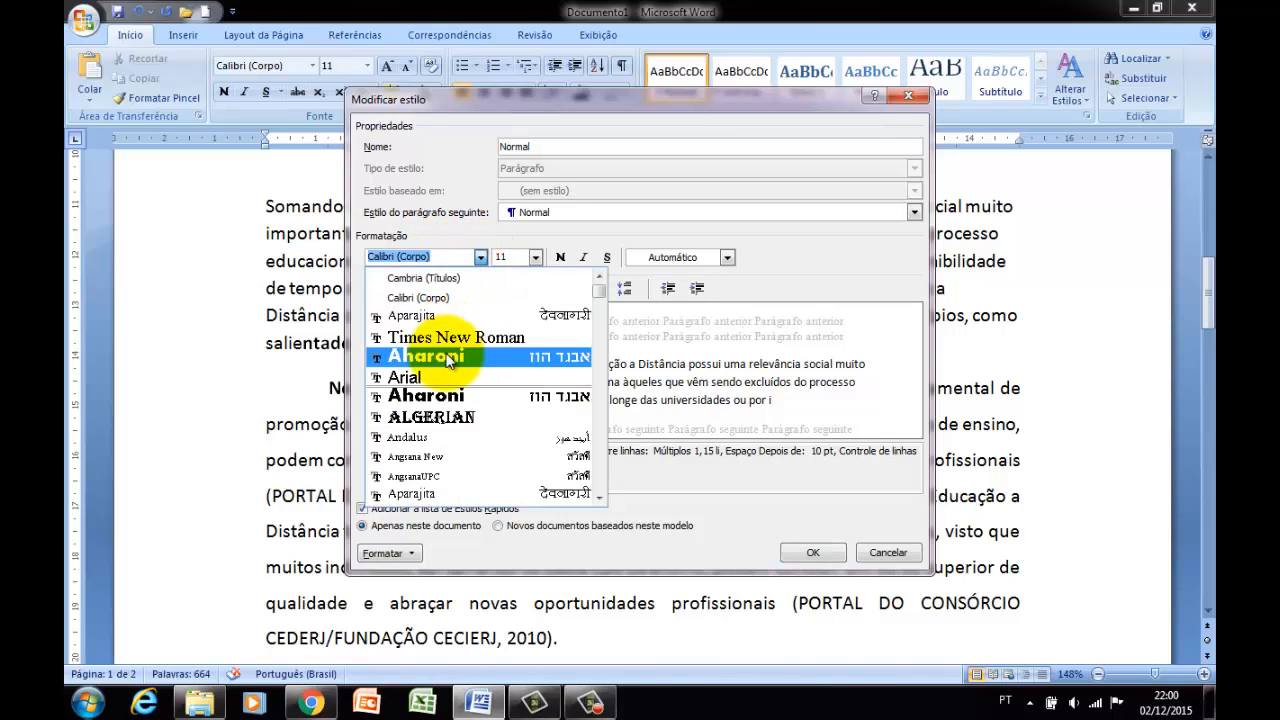
pyautogui.click(443, 356)
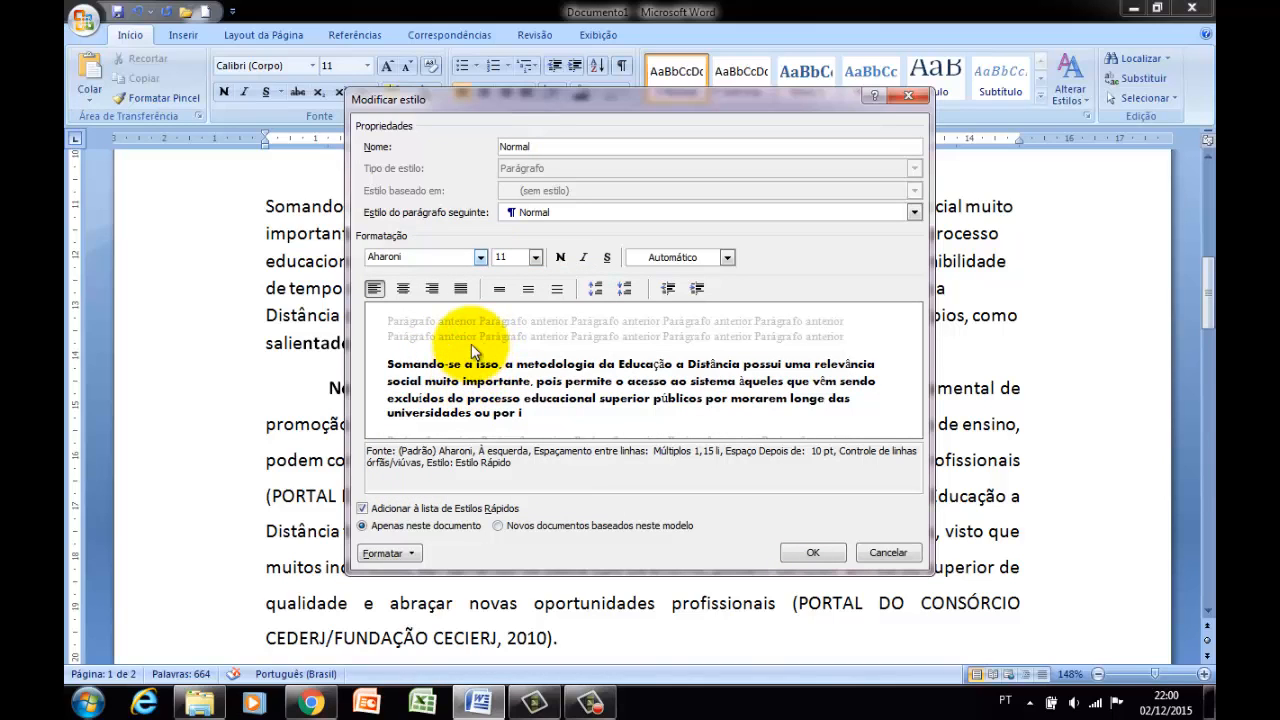
pyautogui.click(535, 257)
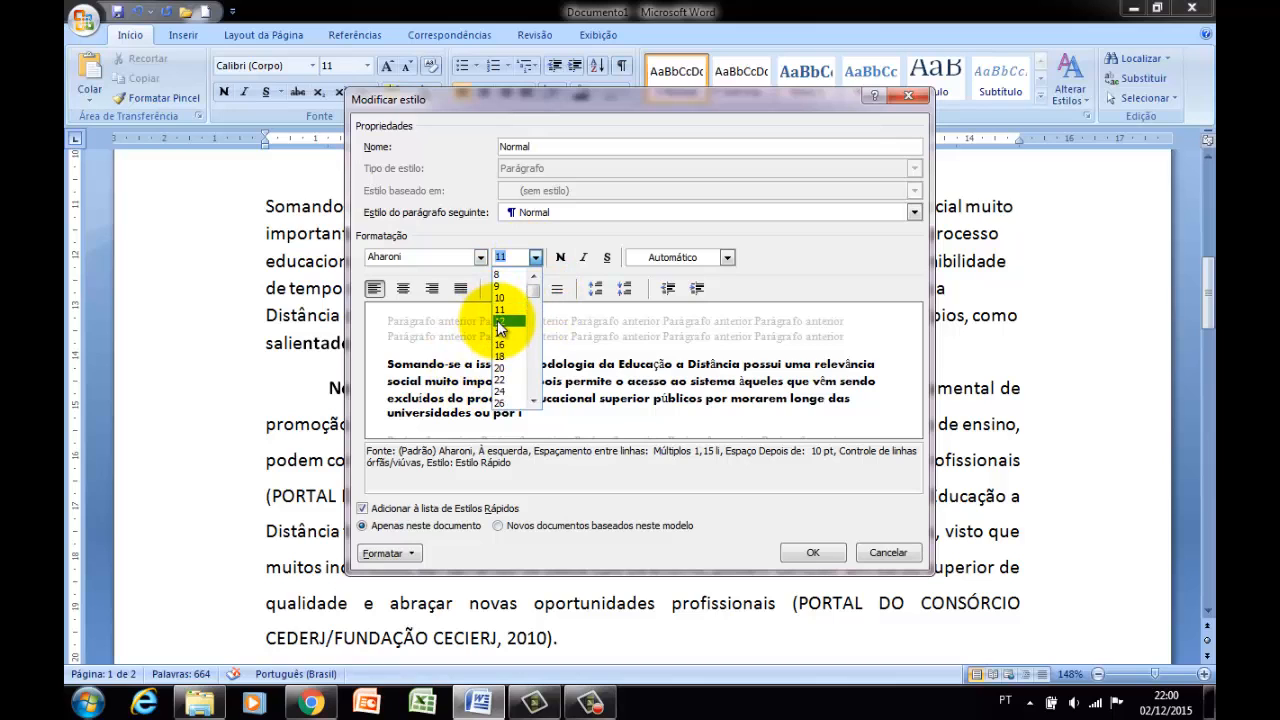
pyautogui.click(504, 333)
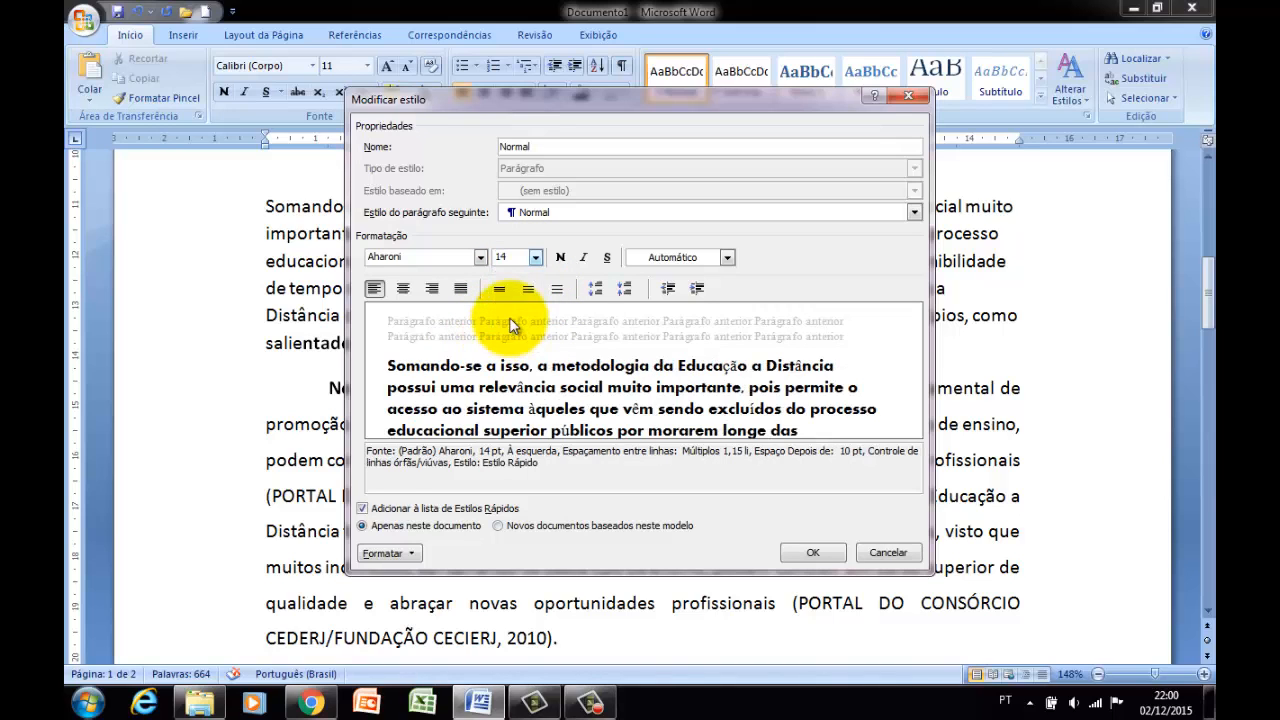
pyautogui.click(584, 258)
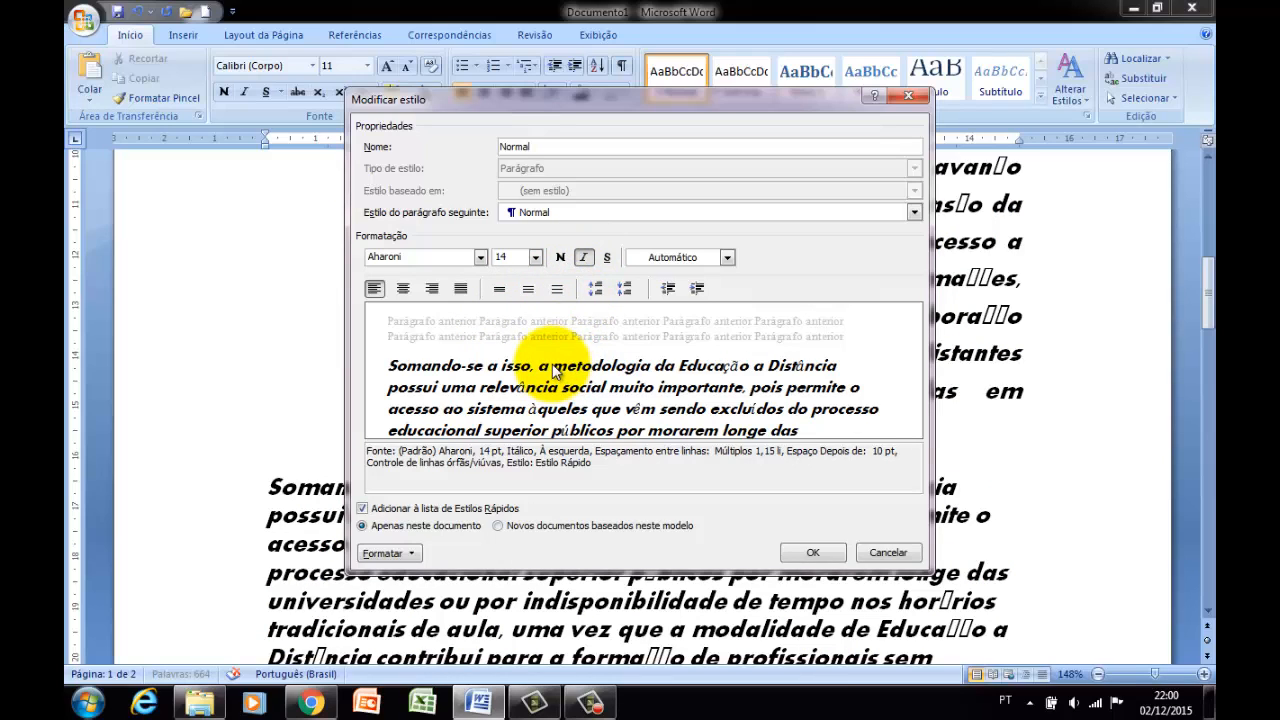
# Change the Normal style's font to Times New Roman and apply the modified style to the document.
pyautogui.click(481, 257)
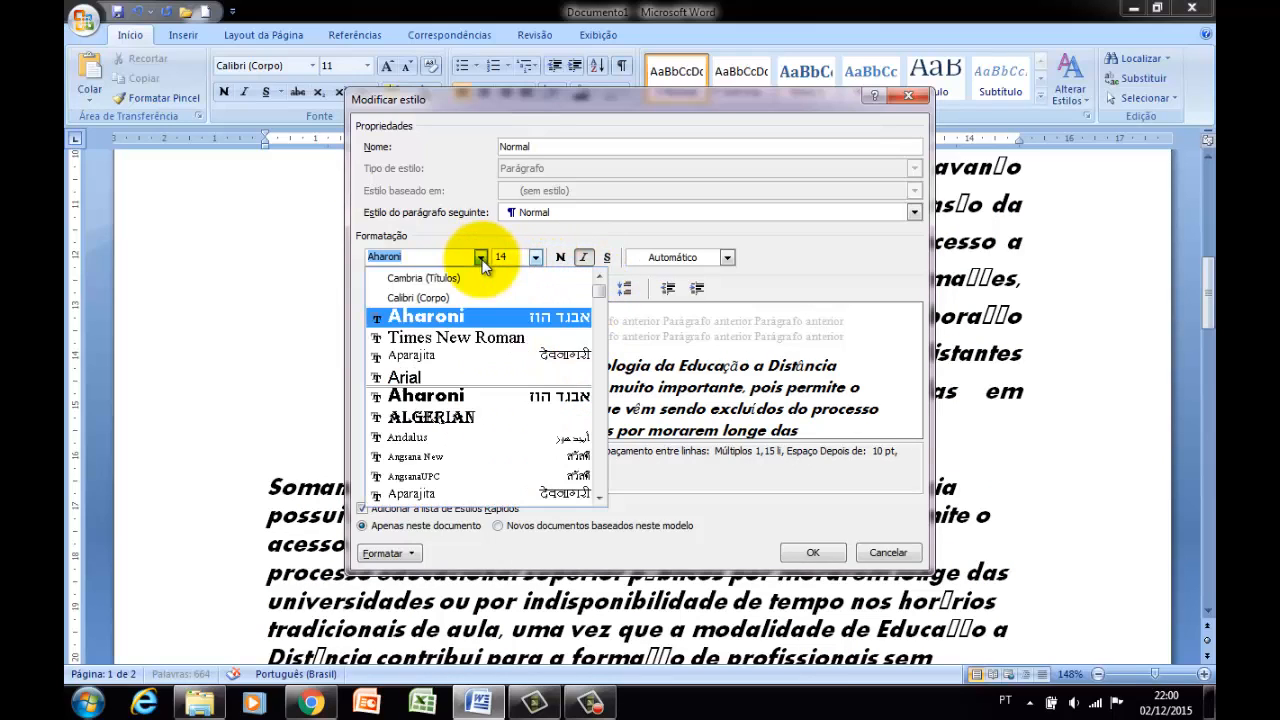
pyautogui.click(456, 340)
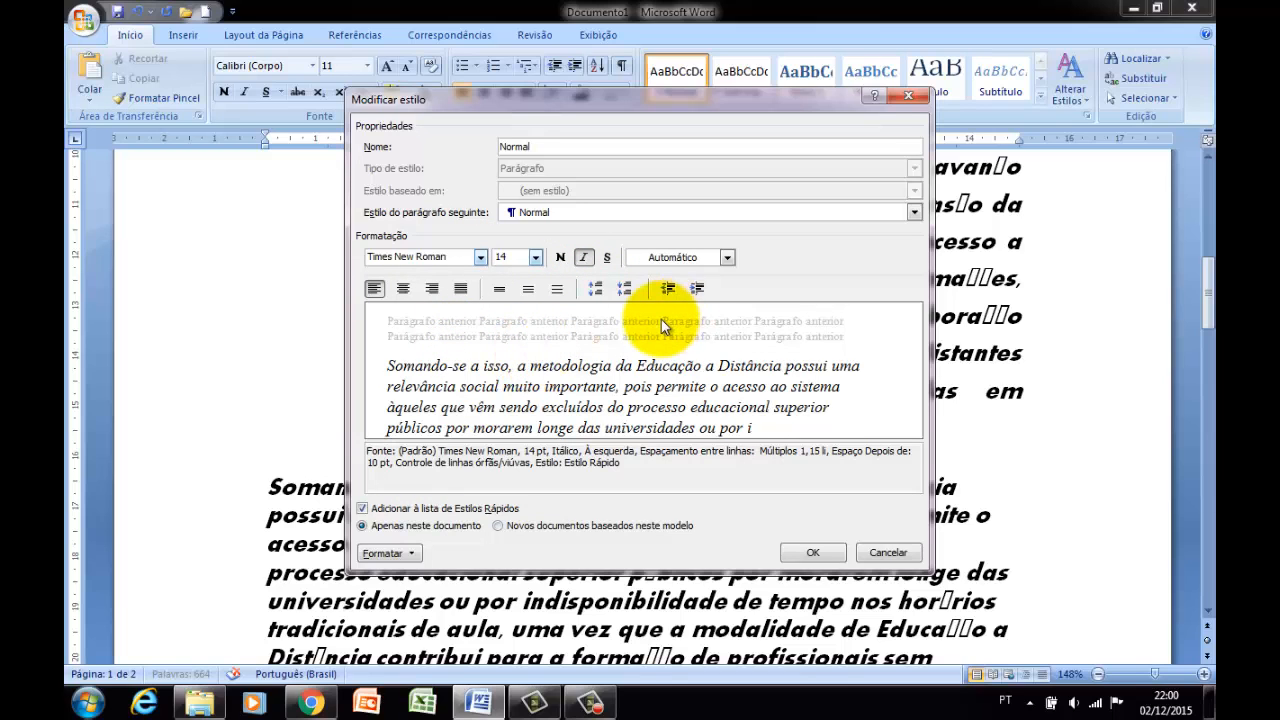
pyautogui.click(800, 556)
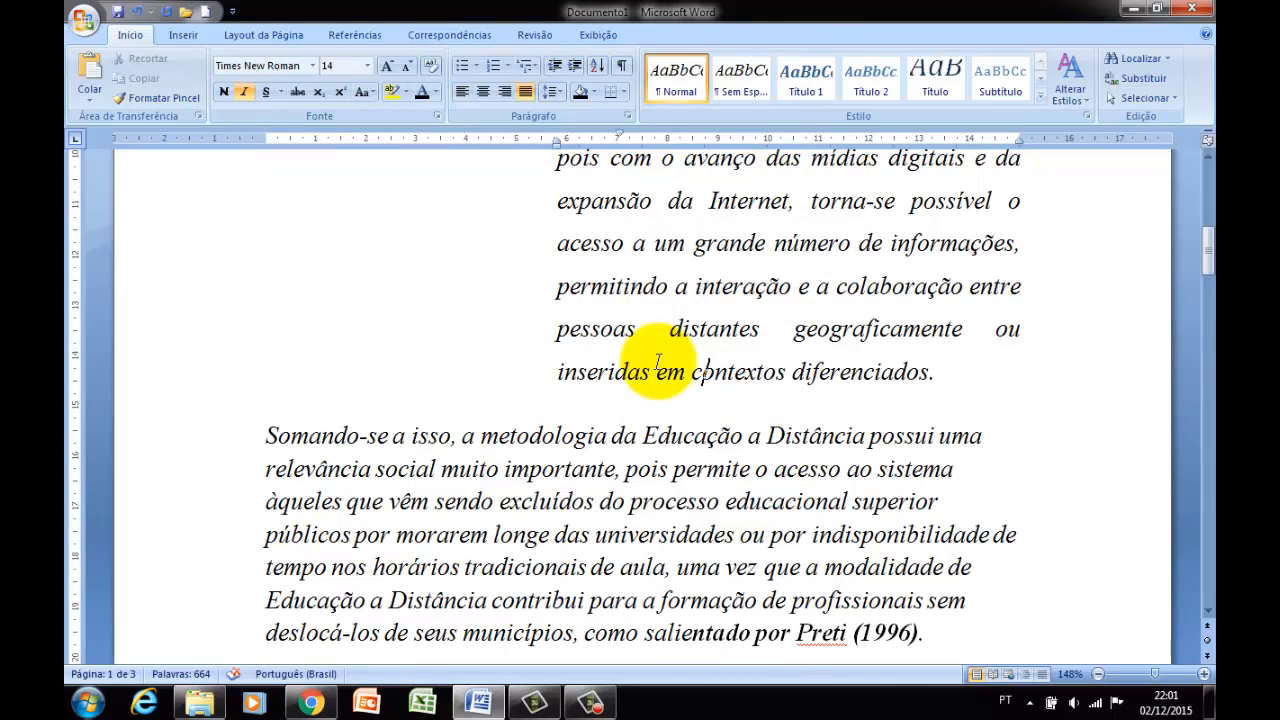
# Modify the Normal style to use the Times New Roman font at 14 pt.
pyautogui.scroll(5, 657, 362)
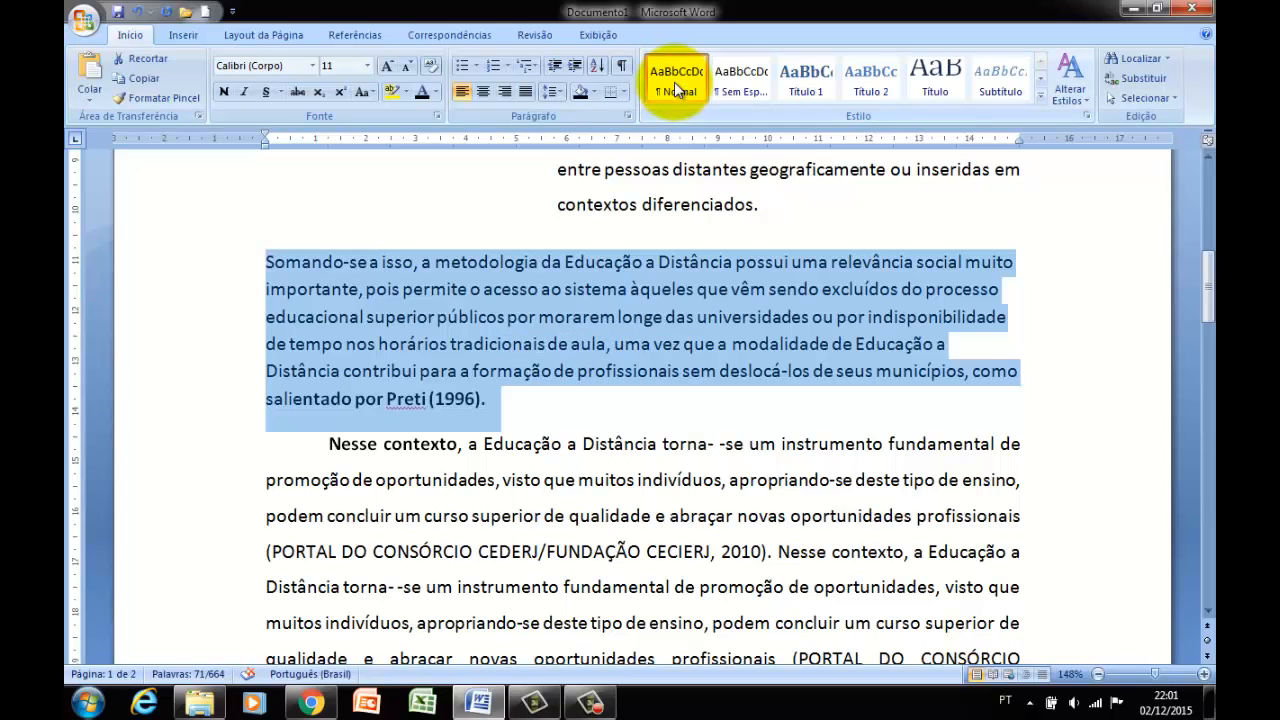
pyautogui.rightClick(674, 81)
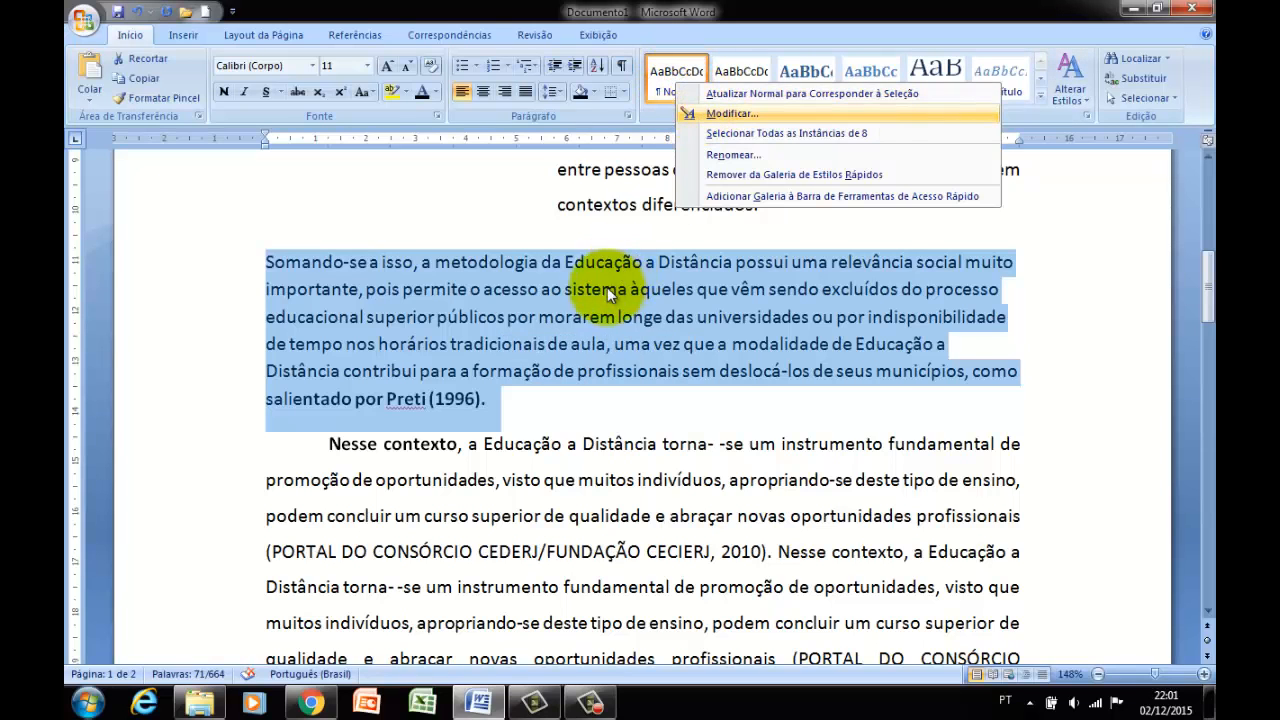
pyautogui.click(704, 107)
pyautogui.click(480, 259)
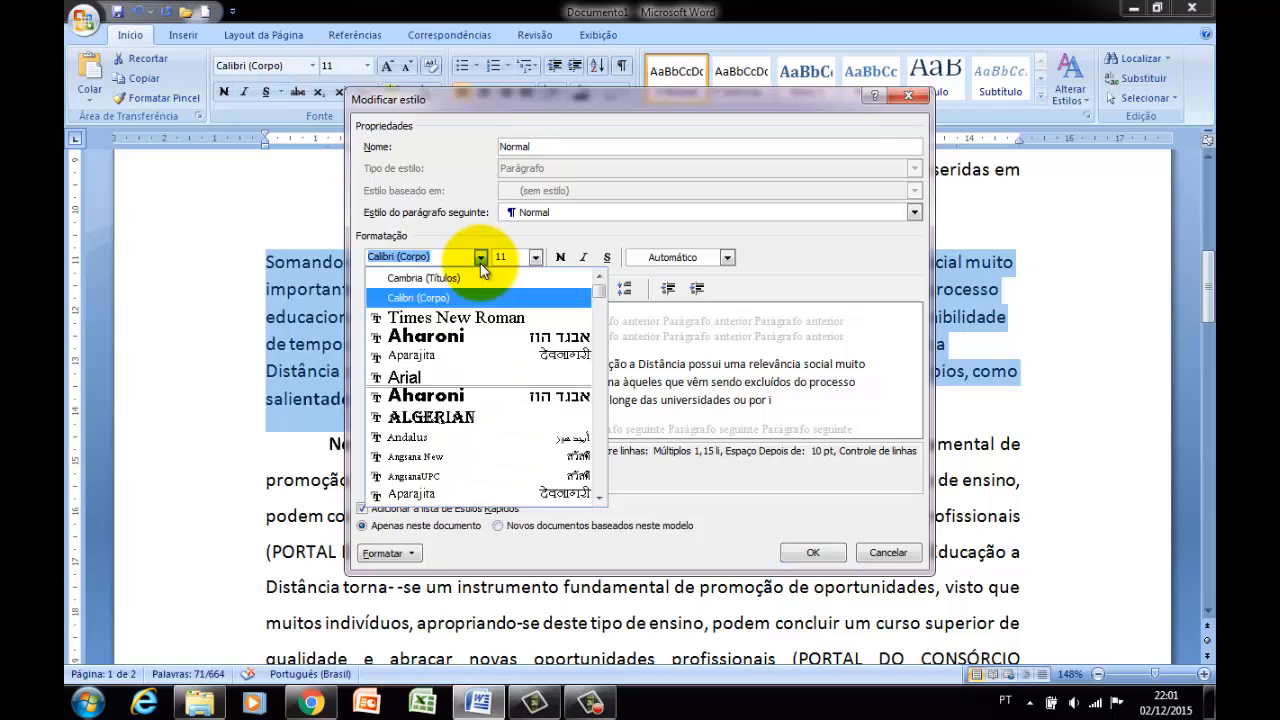
pyautogui.click(469, 319)
pyautogui.click(535, 257)
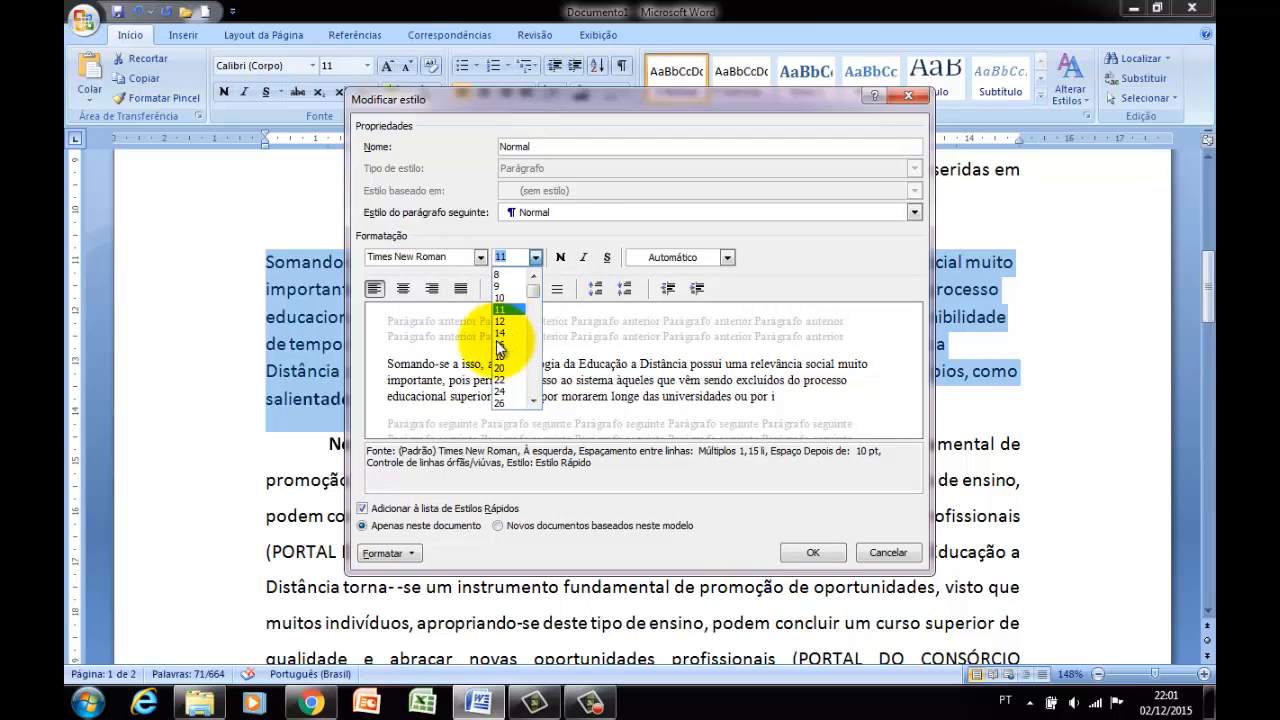
pyautogui.click(497, 333)
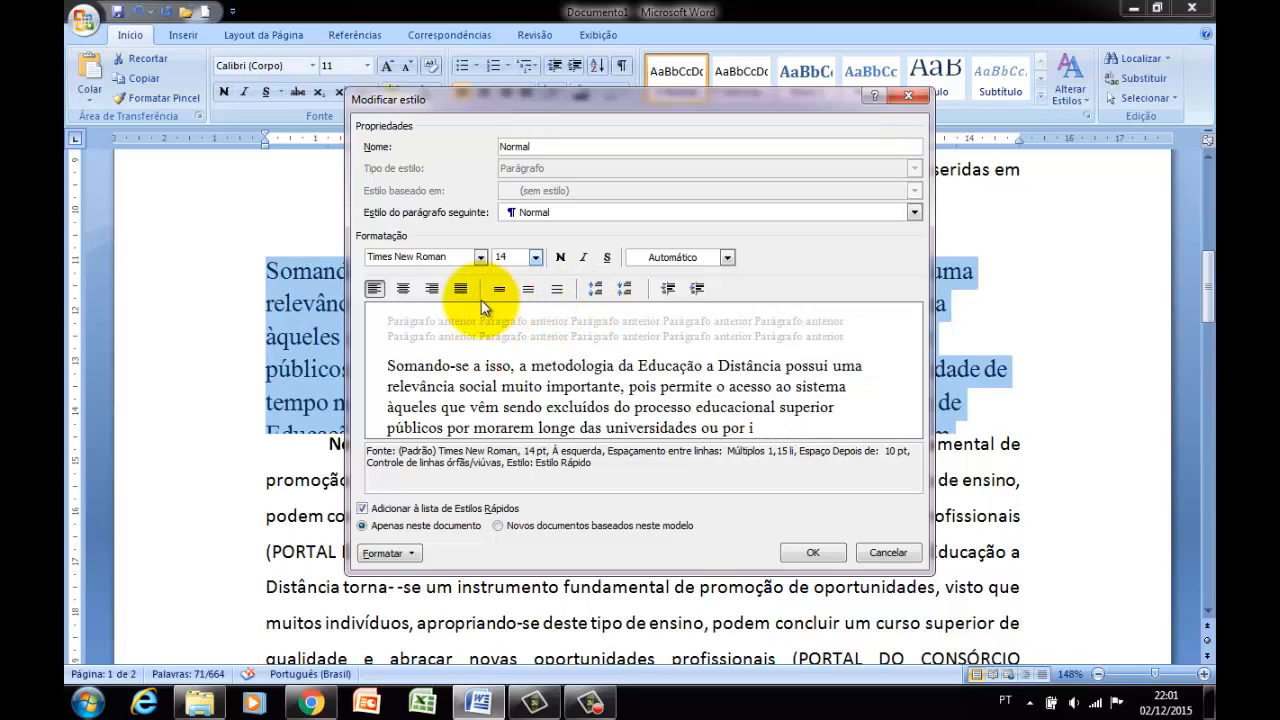
# Increase the Normal style's left indent to 2.5 cm, leave italic off, and apply the modified style to the document.
pyautogui.click(697, 289)
pyautogui.click(693, 290)
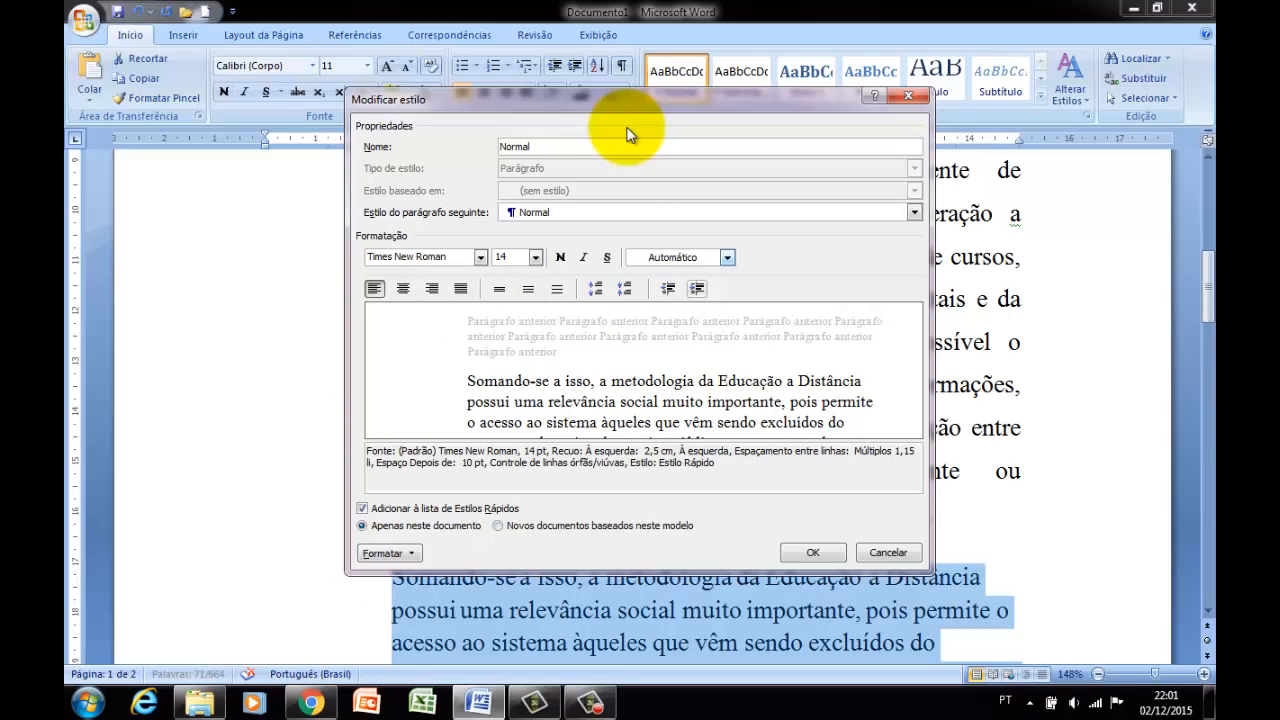
pyautogui.moveTo(625, 102); pyautogui.dragTo(598, 182)
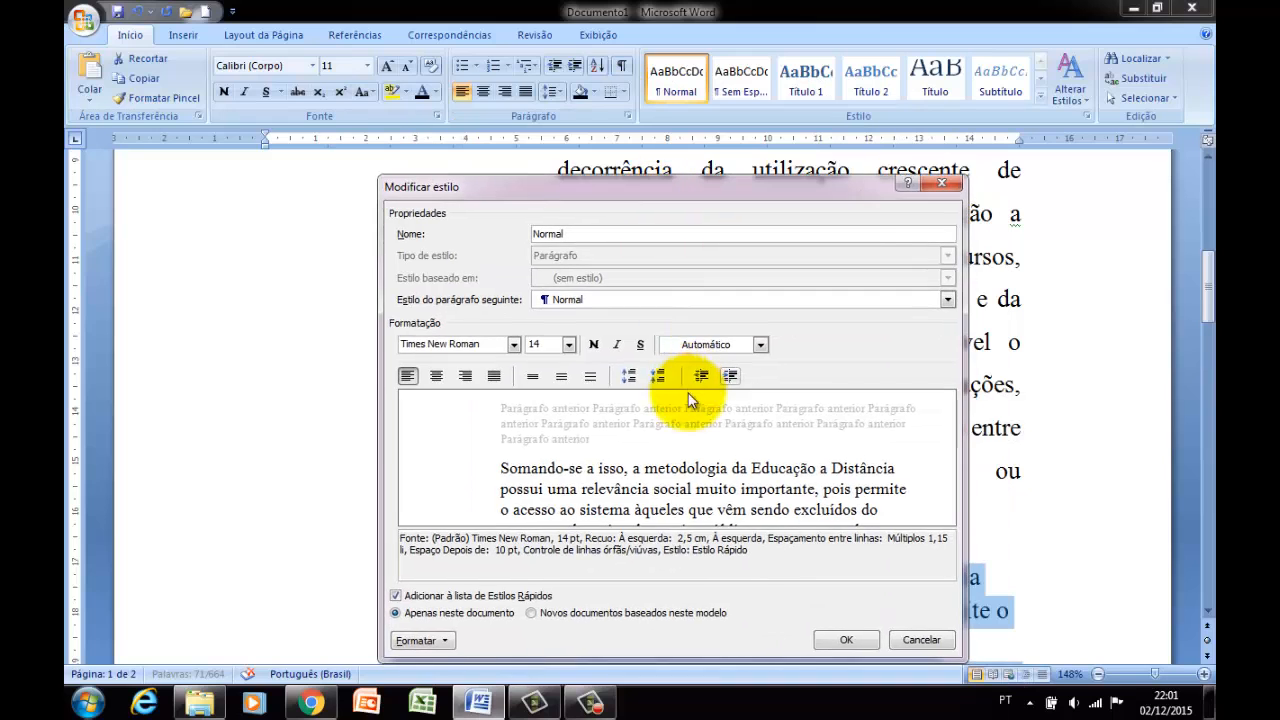
pyautogui.click(617, 344)
pyautogui.moveTo(625, 186); pyautogui.dragTo(469, 95)
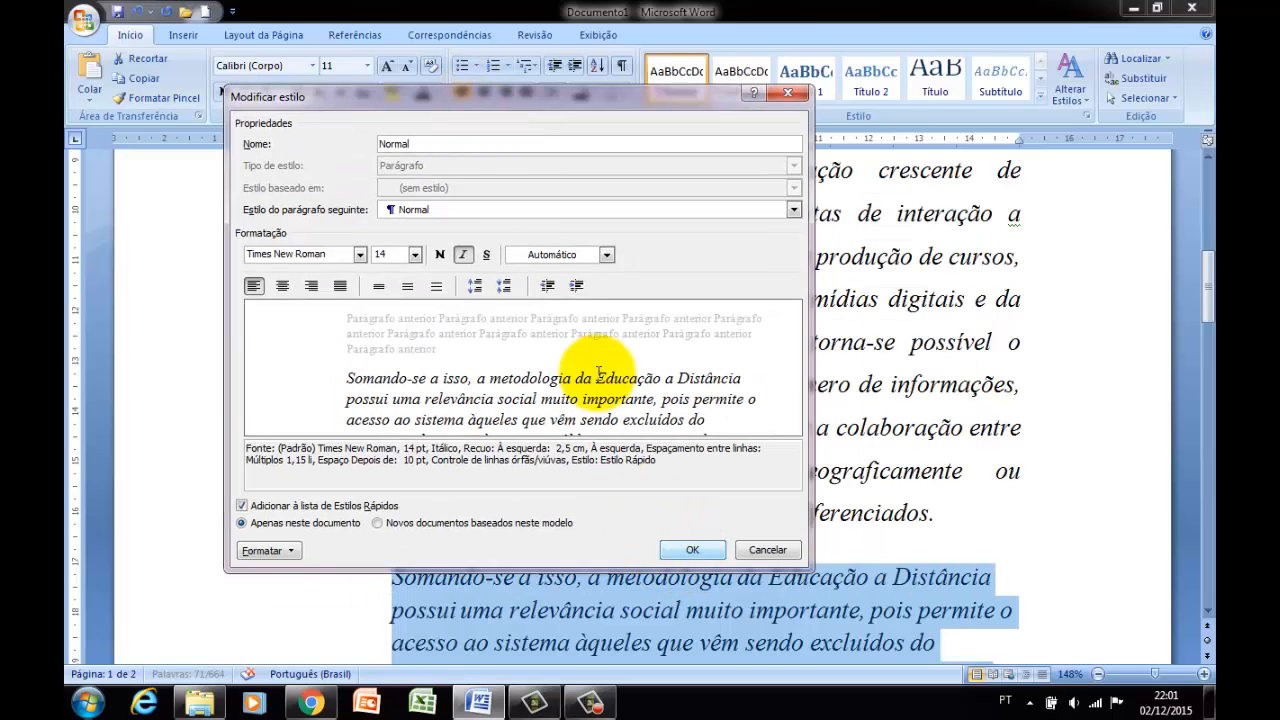
pyautogui.click(462, 258)
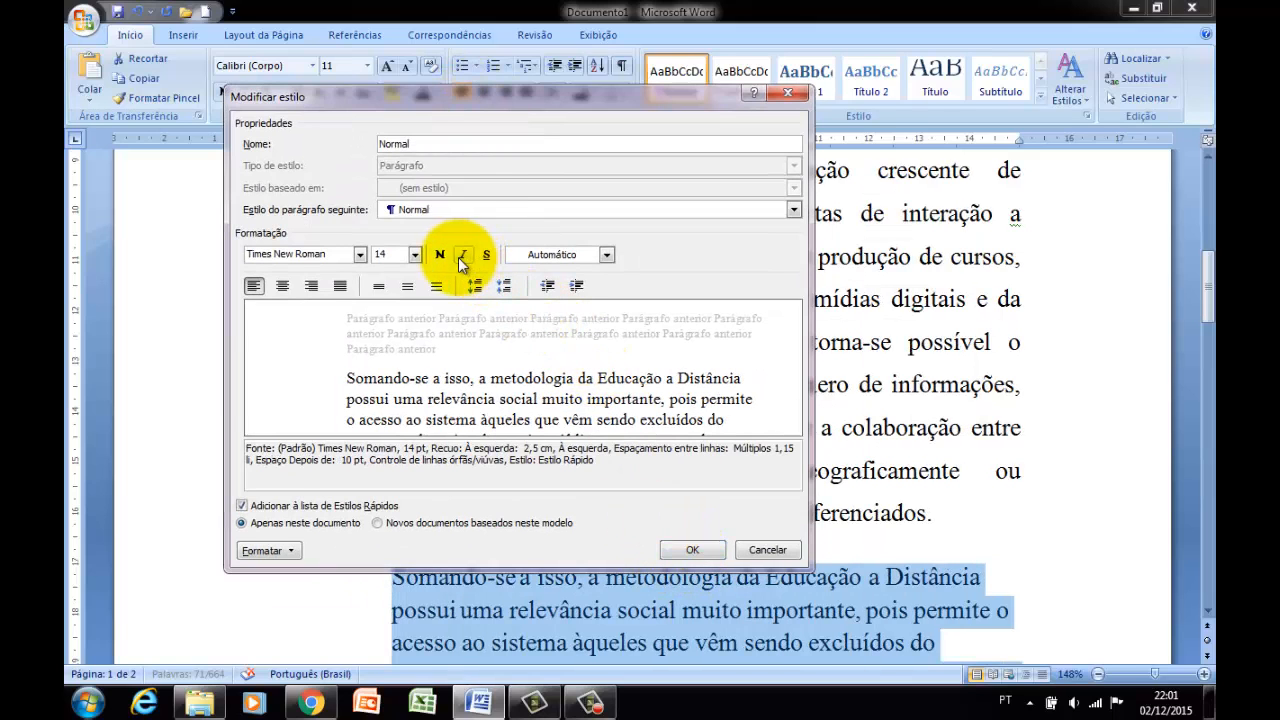
pyautogui.click(695, 550)
pyautogui.click(677, 577)
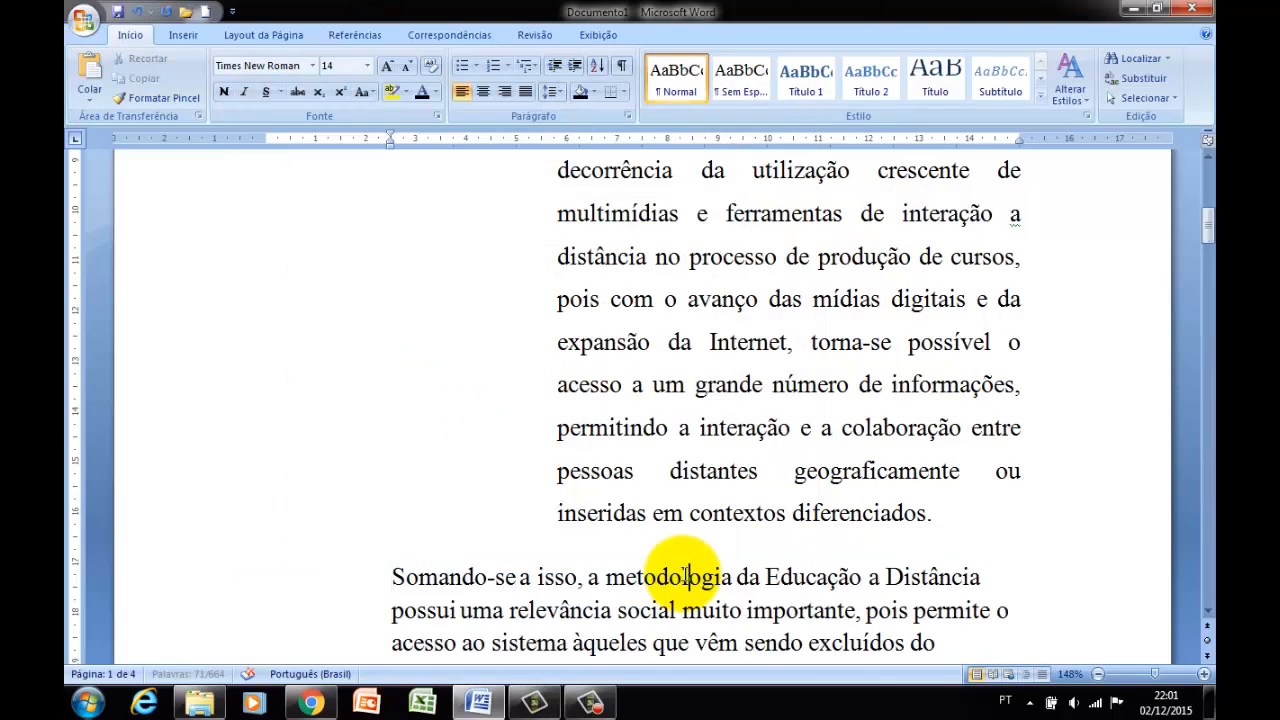
# Examine how the modified Normal style affects the "Somando-se a isso" paragraph and the paragraphs that follow it.
pyautogui.scroll(-5, 686, 571)
pyautogui.scroll(-3, 690, 540)
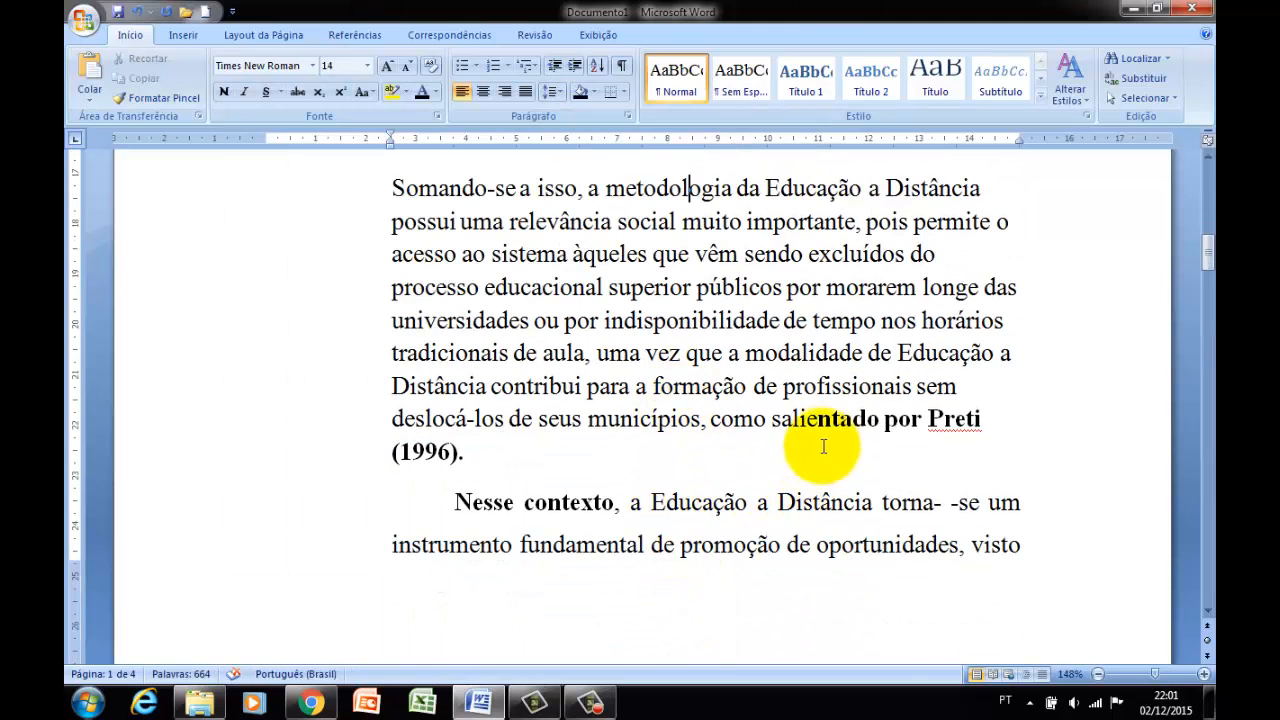
pyautogui.scroll(2, 568, 424)
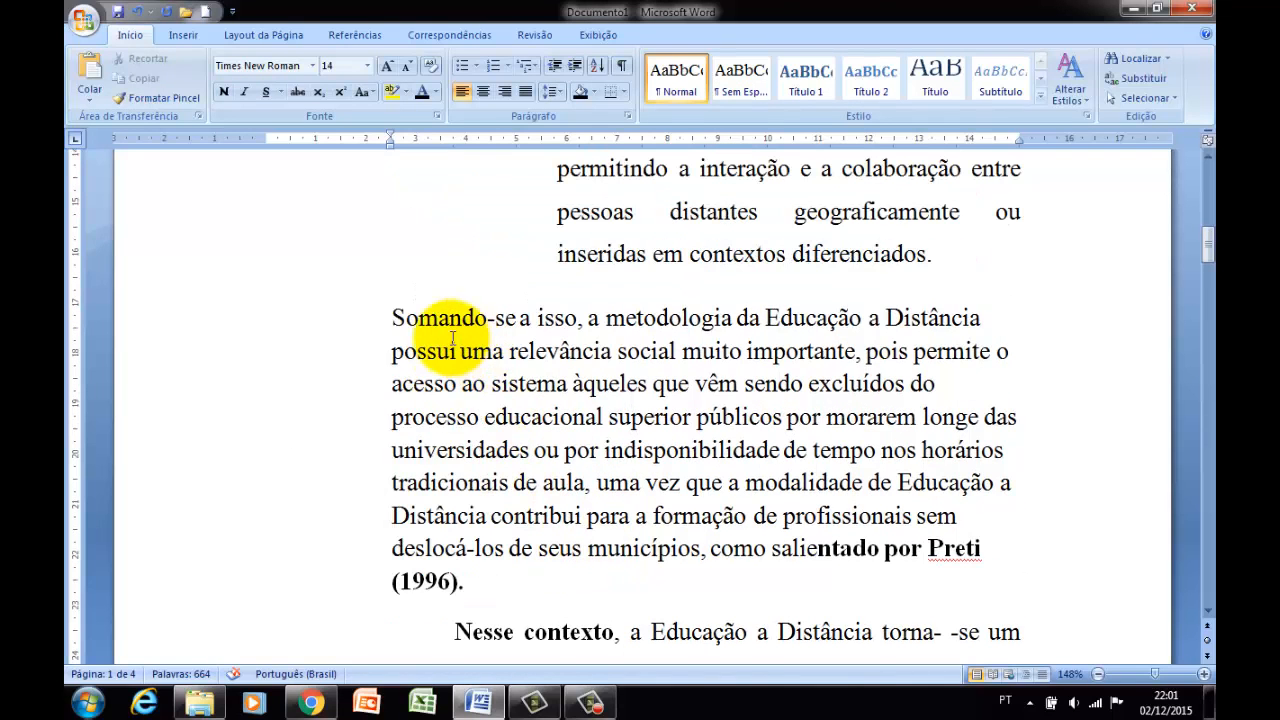
pyautogui.moveTo(393, 318); pyautogui.dragTo(485, 452)
pyautogui.scroll(-1, 482, 453)
pyautogui.click(484, 451)
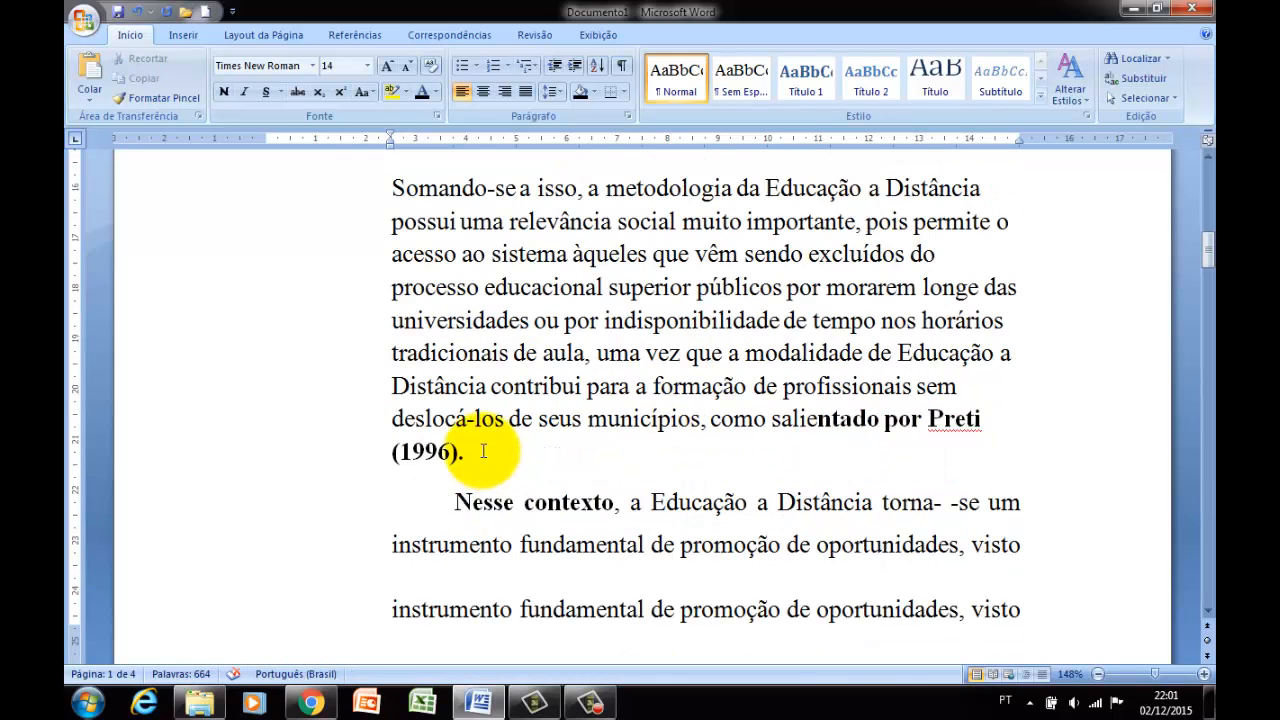
pyautogui.scroll(-4, 477, 446)
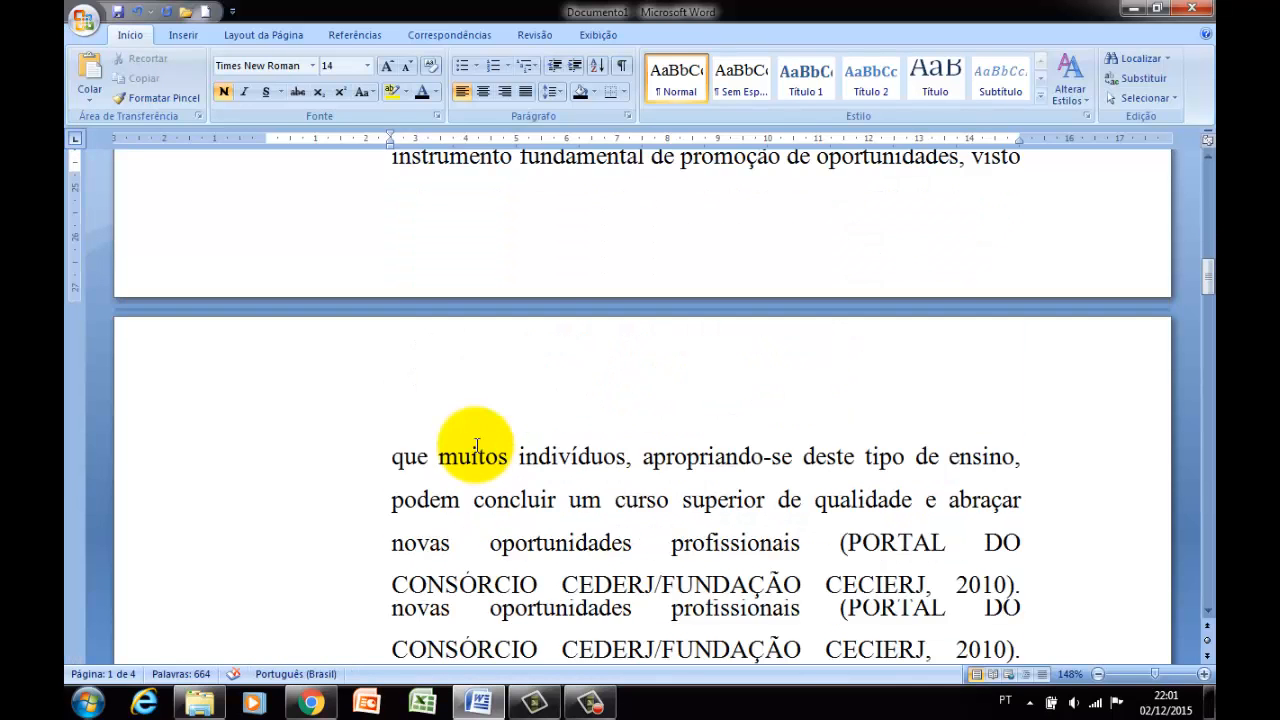
pyautogui.scroll(-4, 477, 446)
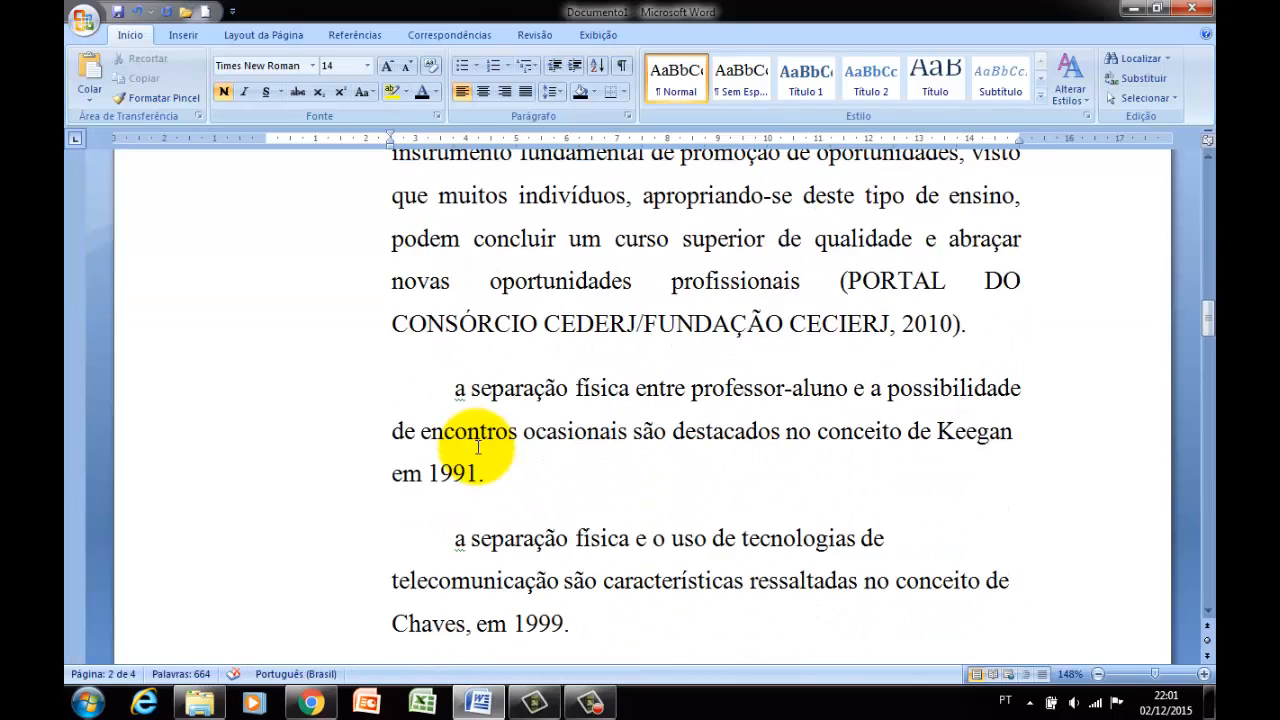
pyautogui.scroll(5, 478, 448)
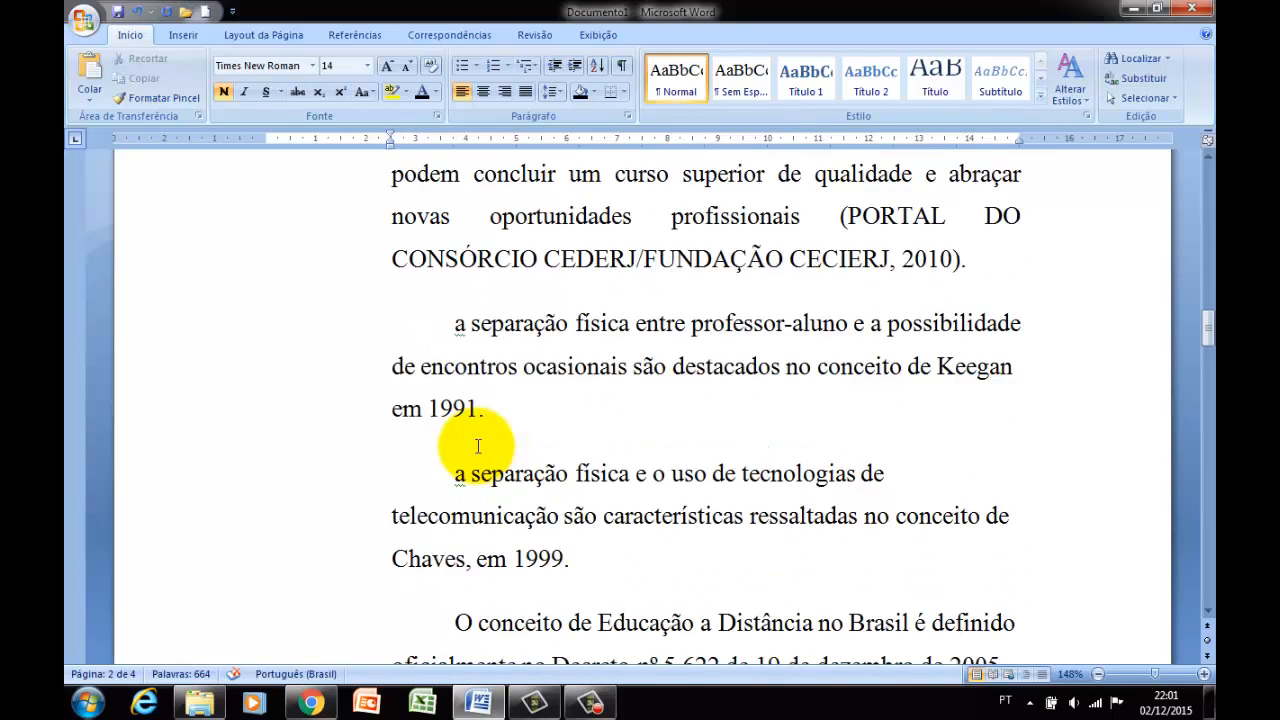
pyautogui.scroll(3, 548, 441)
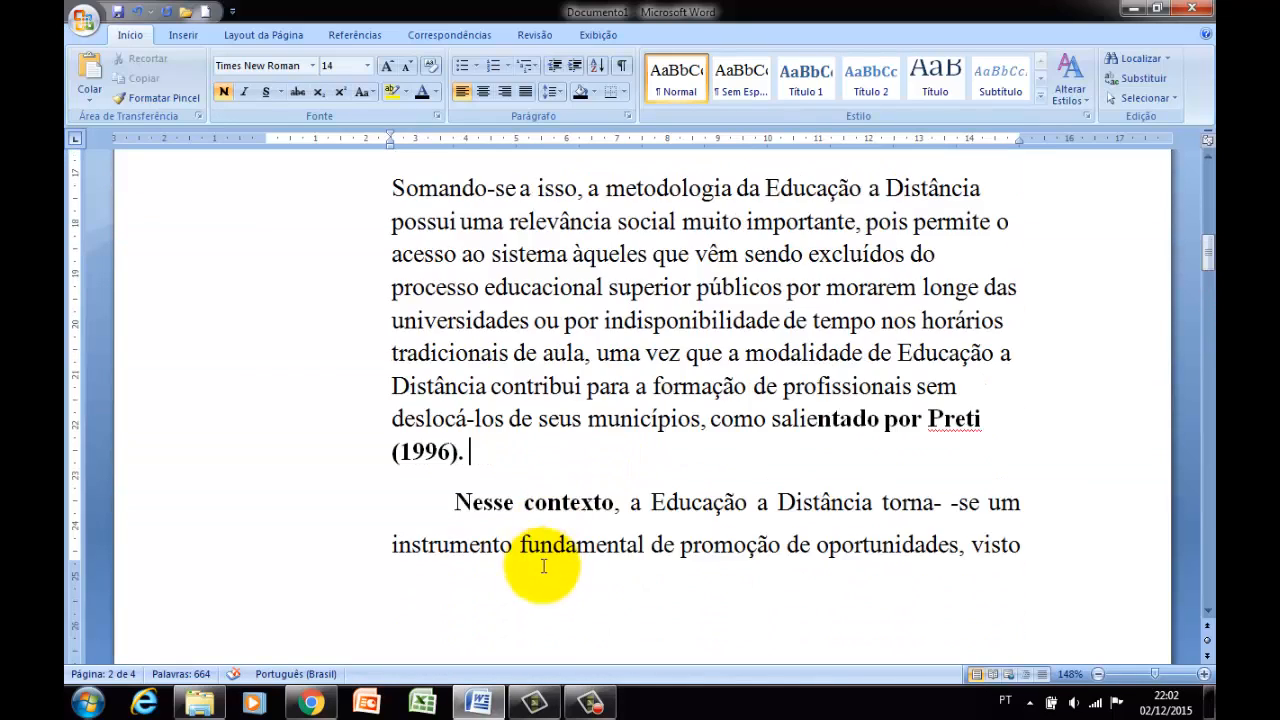
pyautogui.click(590, 703)
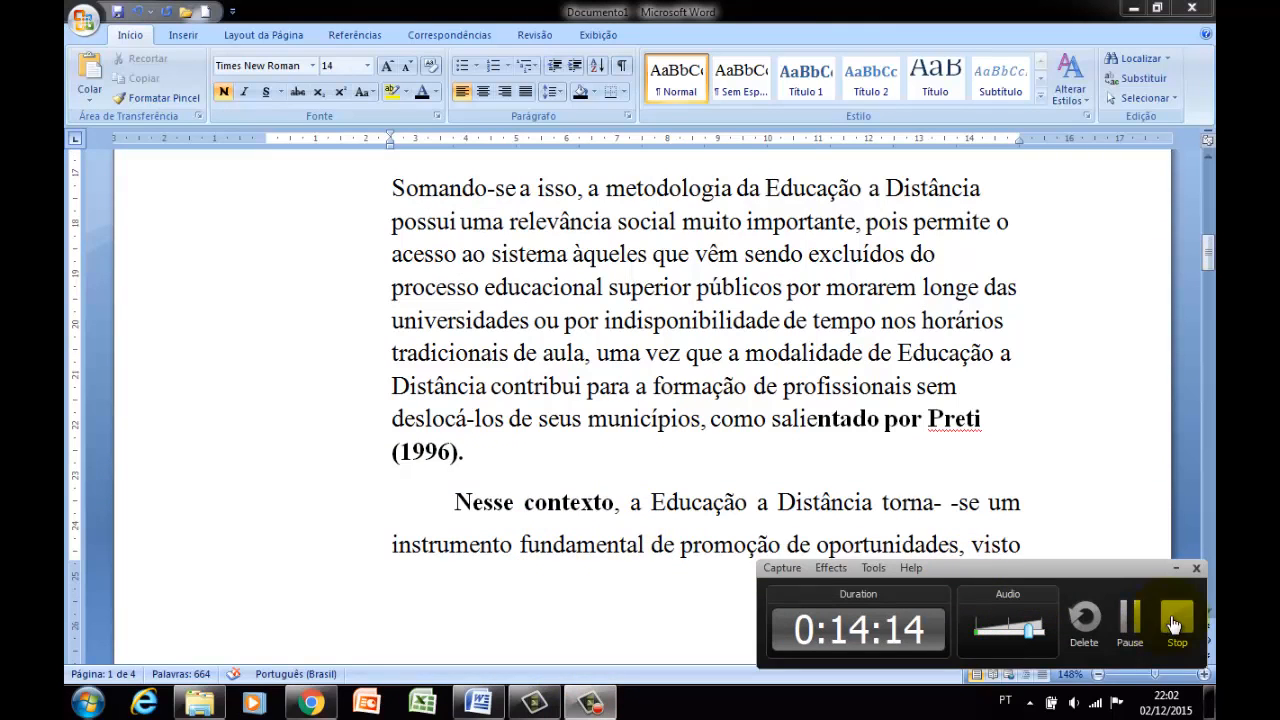
pyautogui.click(930, 413)
pyautogui.click(1178, 569)
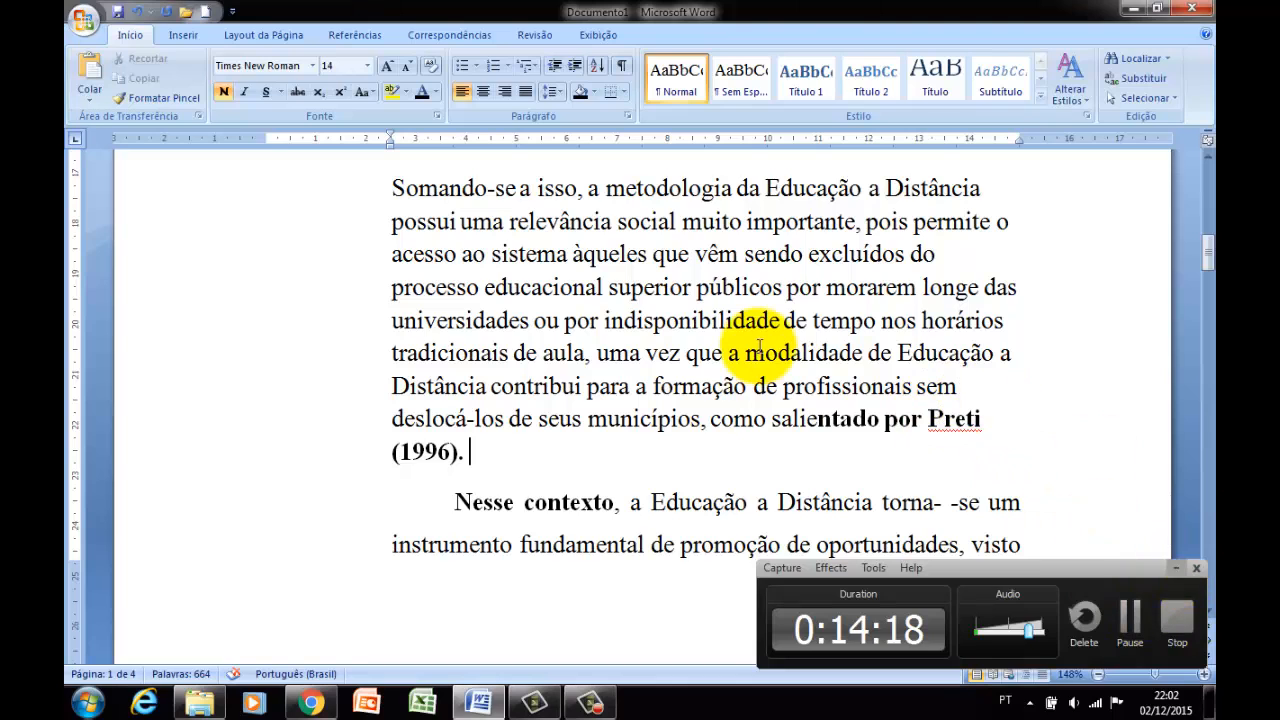
# Review the font and indentation of the text from the first page through the start of the third page.
pyautogui.scroll(2, 689, 337)
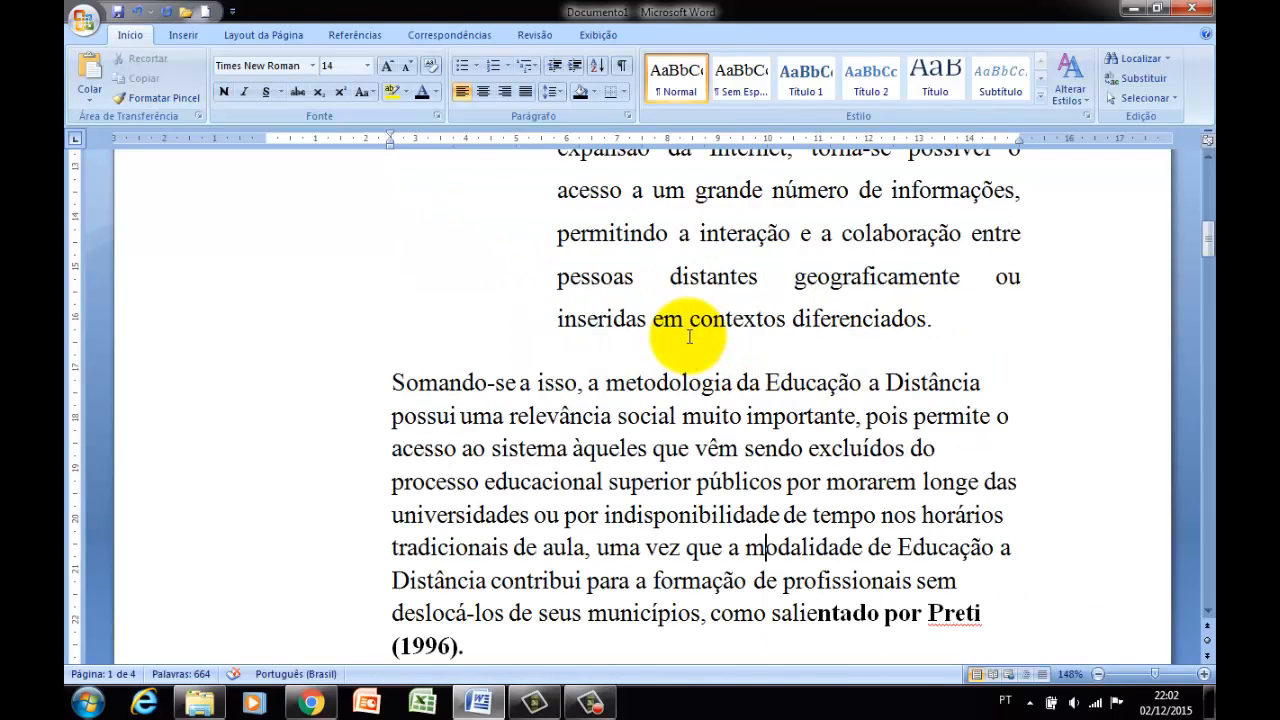
pyautogui.scroll(5, 663, 303)
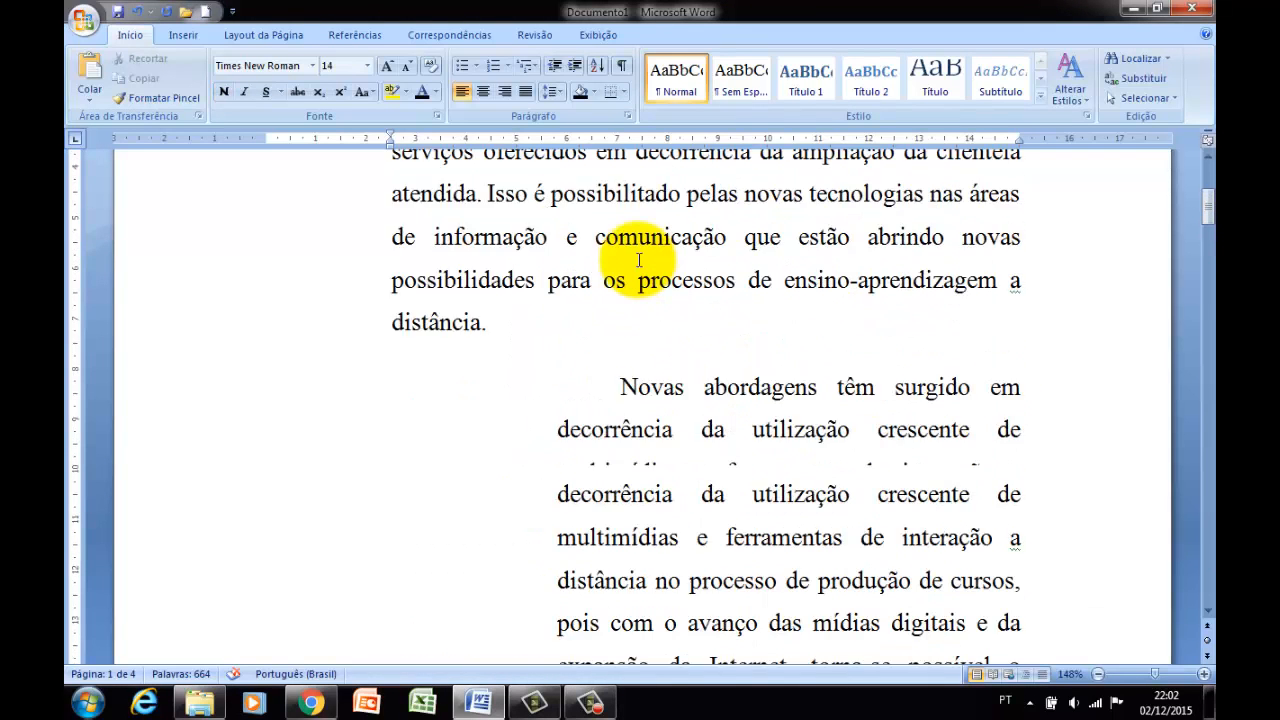
pyautogui.scroll(3, 639, 258)
pyautogui.scroll(-8, 640, 270)
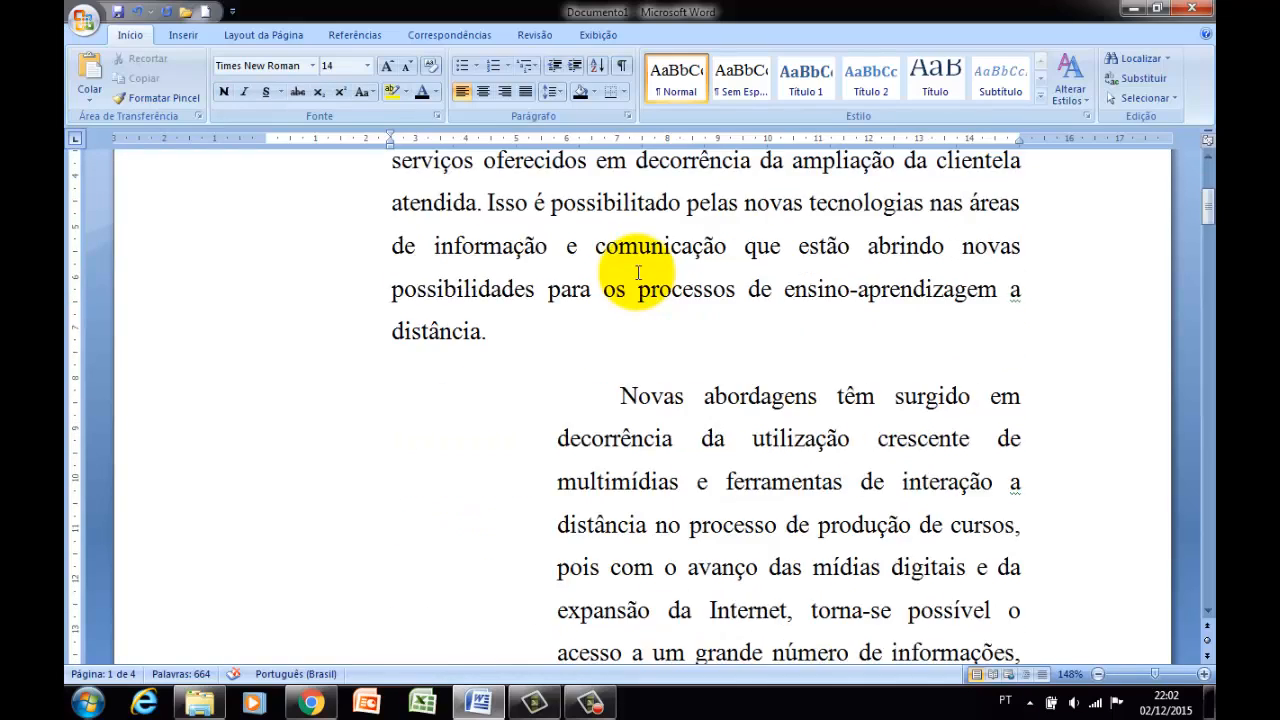
pyautogui.scroll(-6, 641, 278)
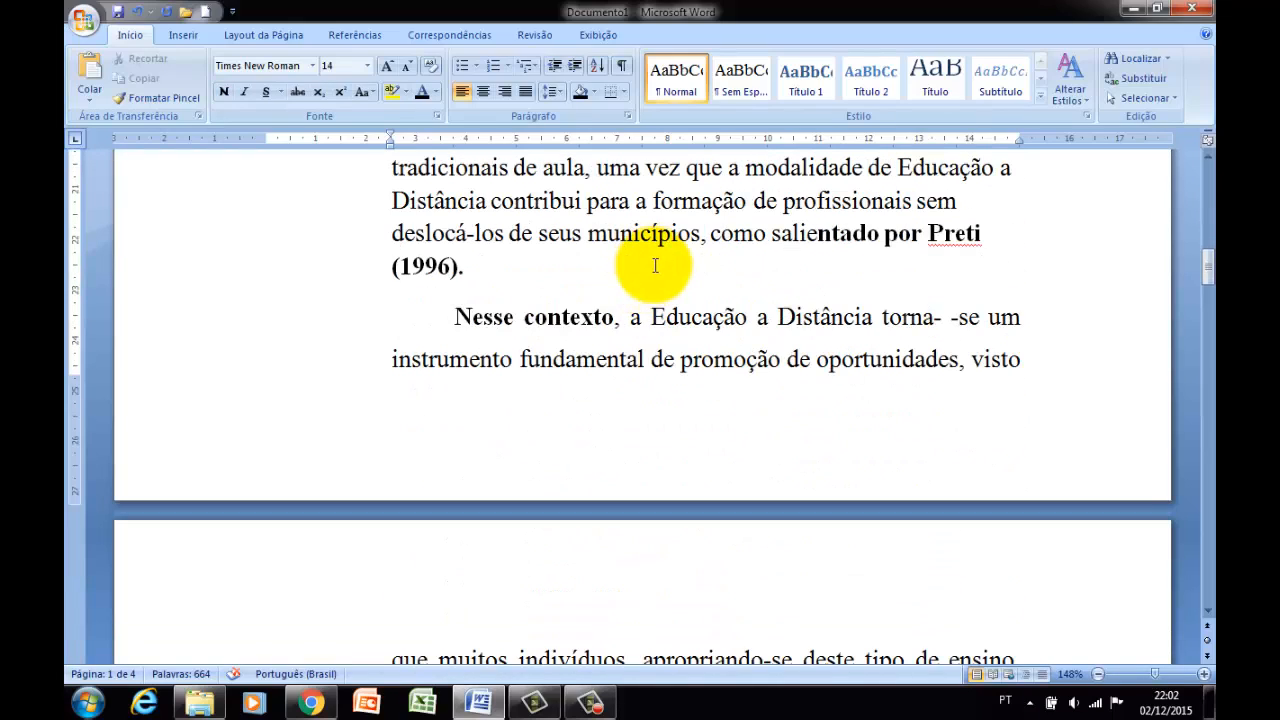
pyautogui.scroll(-6, 653, 279)
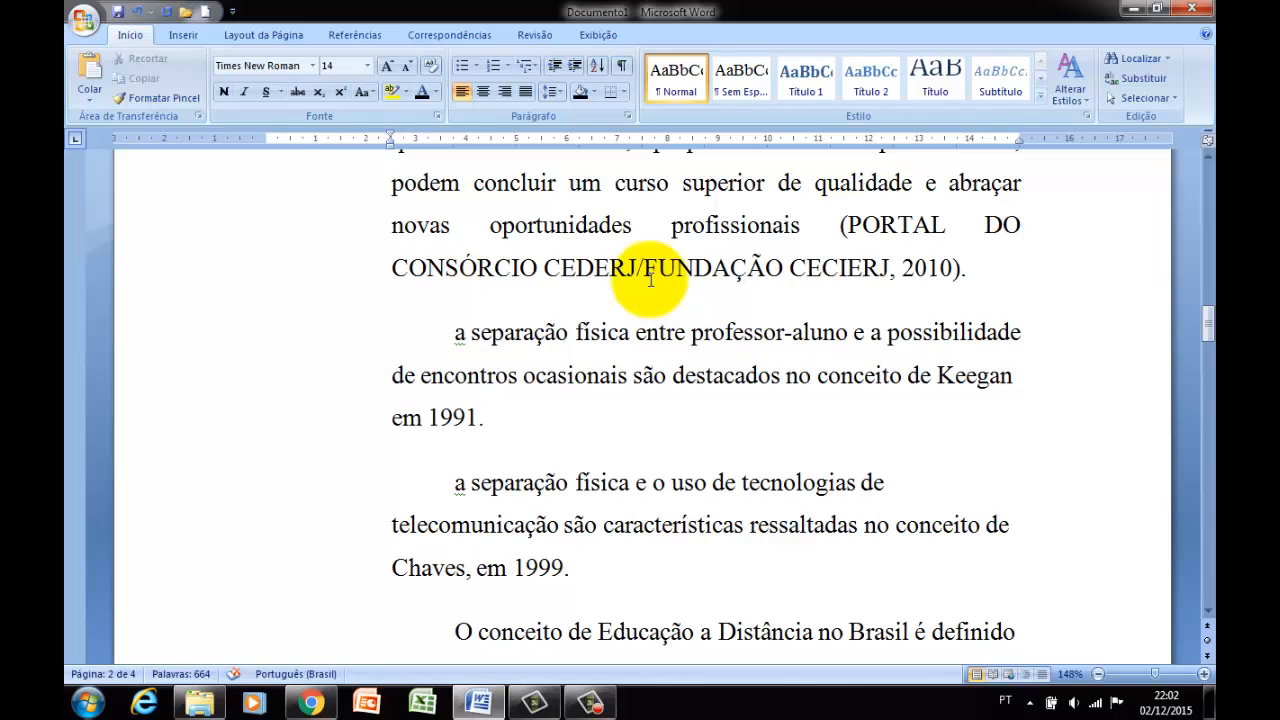
pyautogui.scroll(-3, 645, 290)
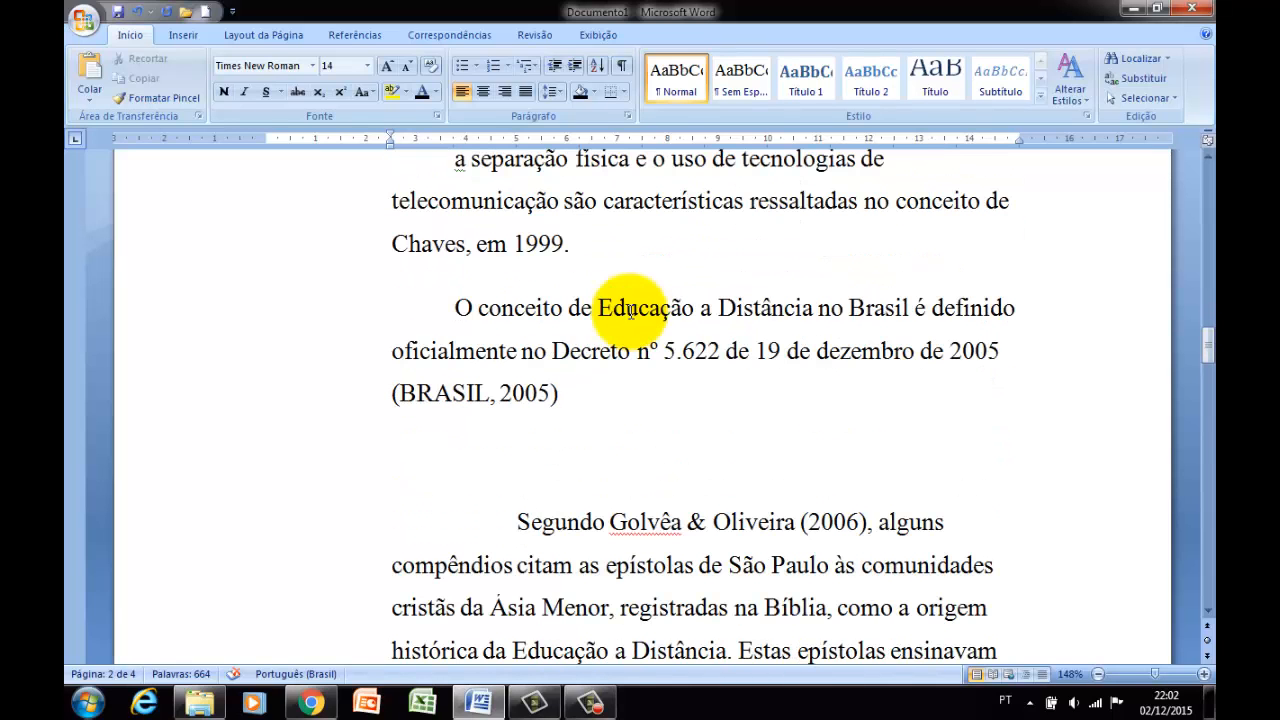
pyautogui.scroll(-3, 632, 310)
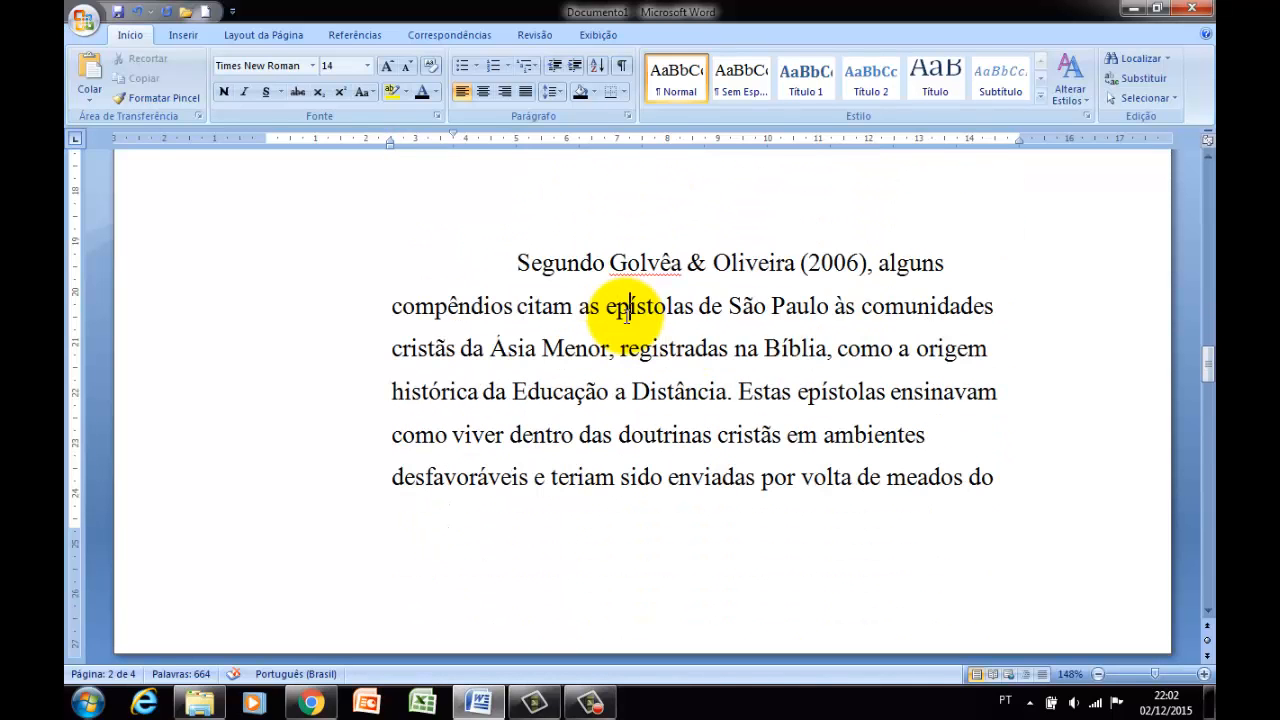
pyautogui.scroll(-3, 628, 312)
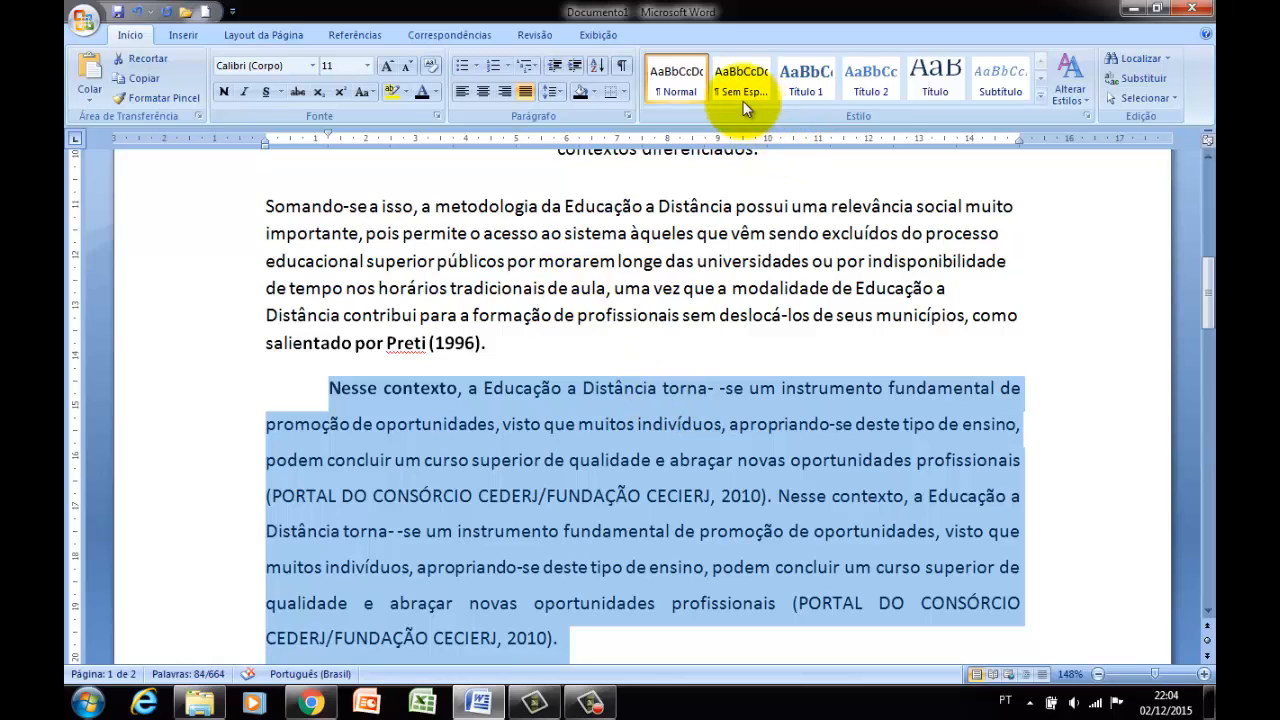
# Preview the Sem Espaçamento, Título 1, Título and Subtítulo styles on the selected "Nesse contexto" paragraph, then clear the selection.
pyautogui.click(744, 93)
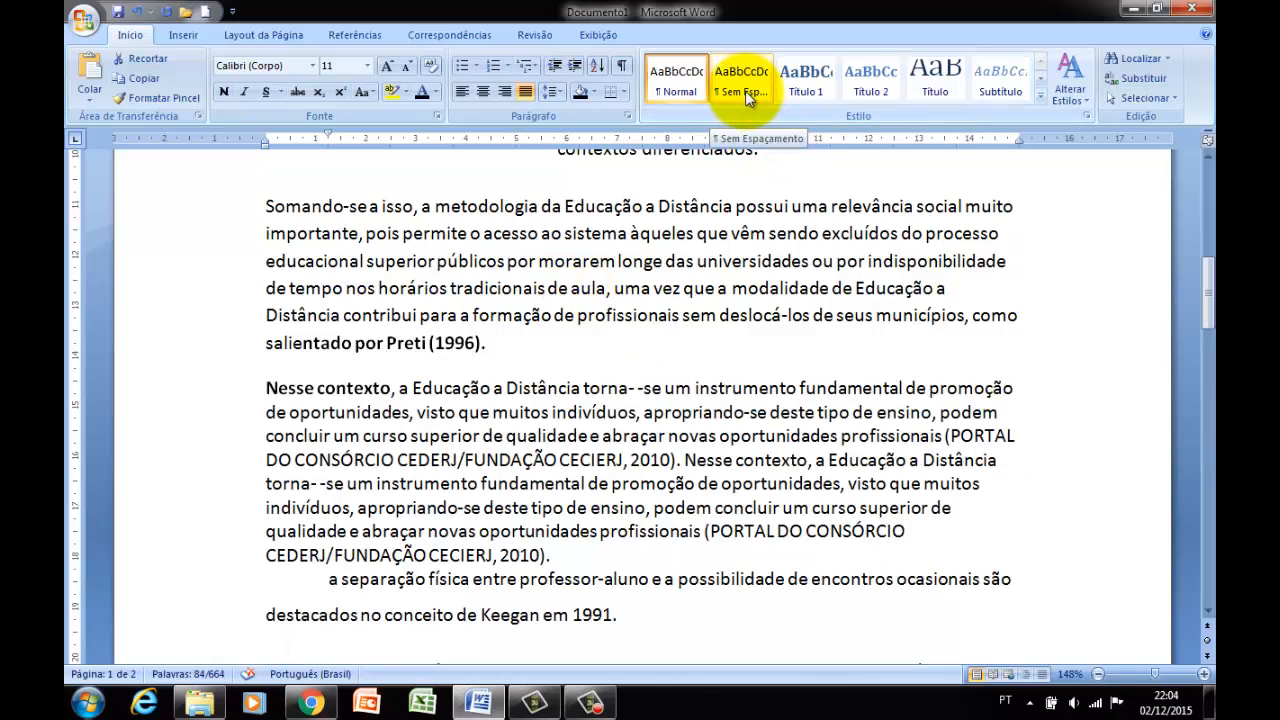
pyautogui.click(805, 88)
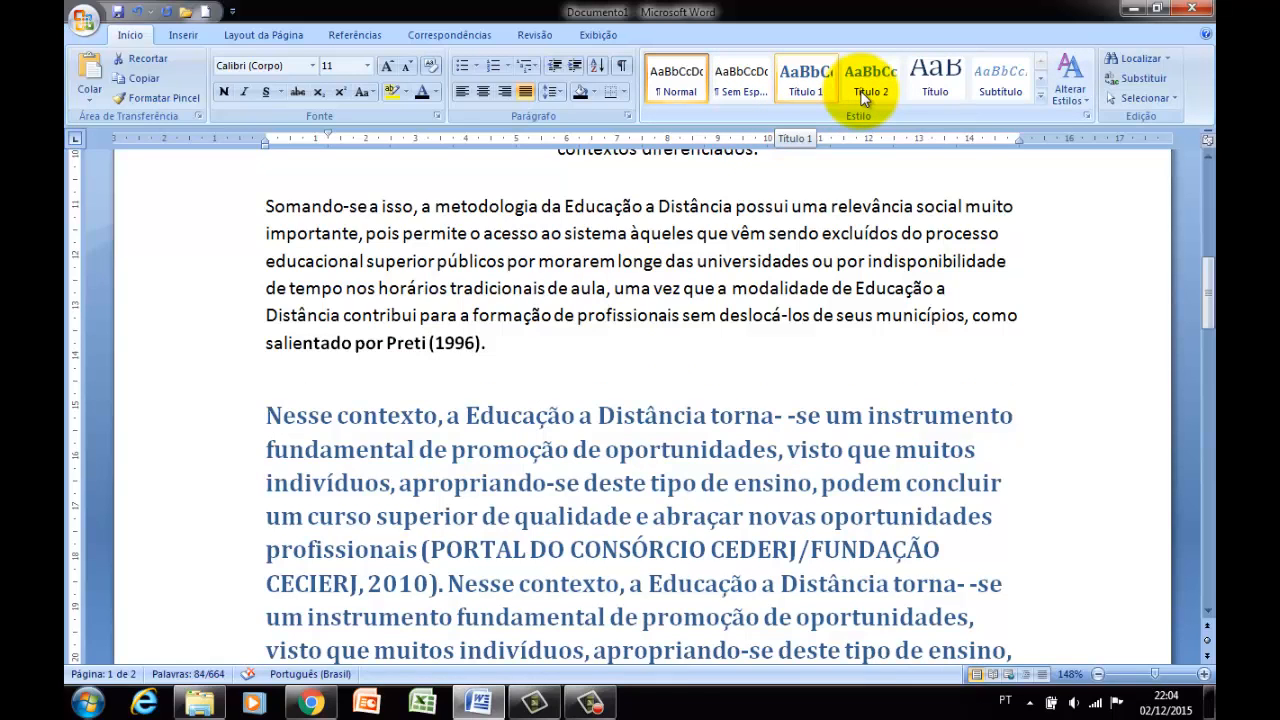
pyautogui.click(933, 82)
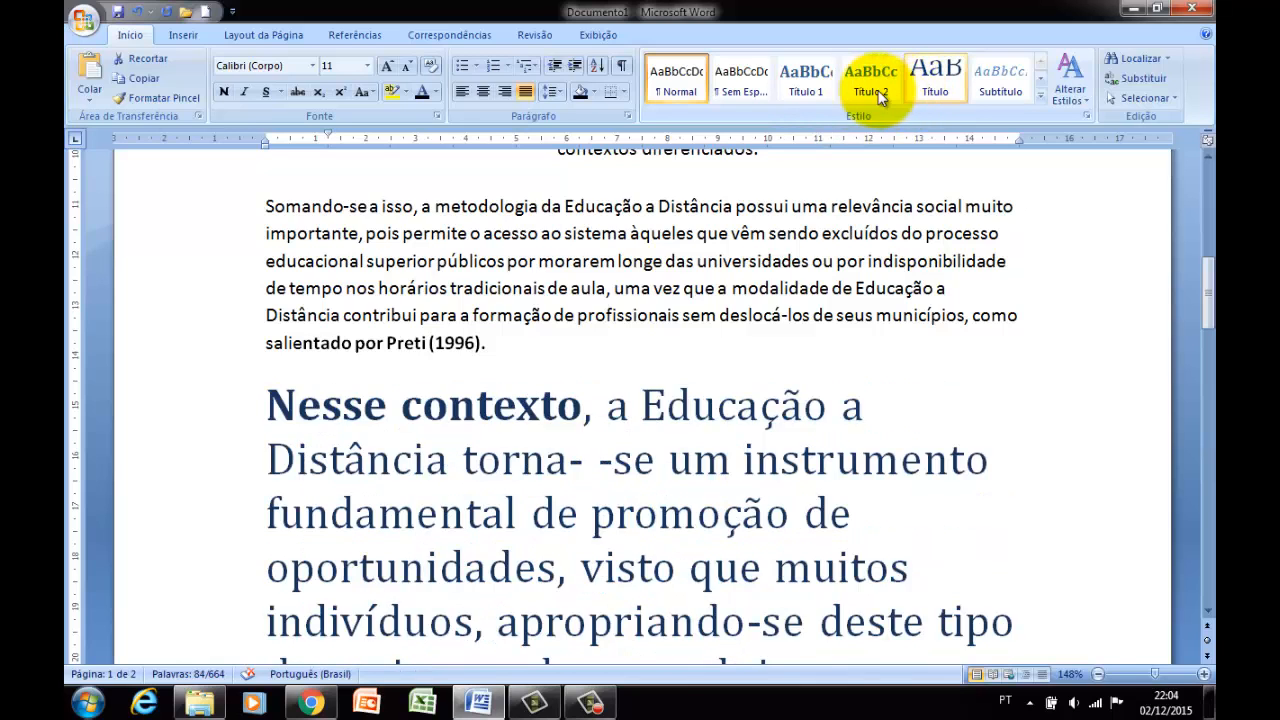
pyautogui.click(987, 92)
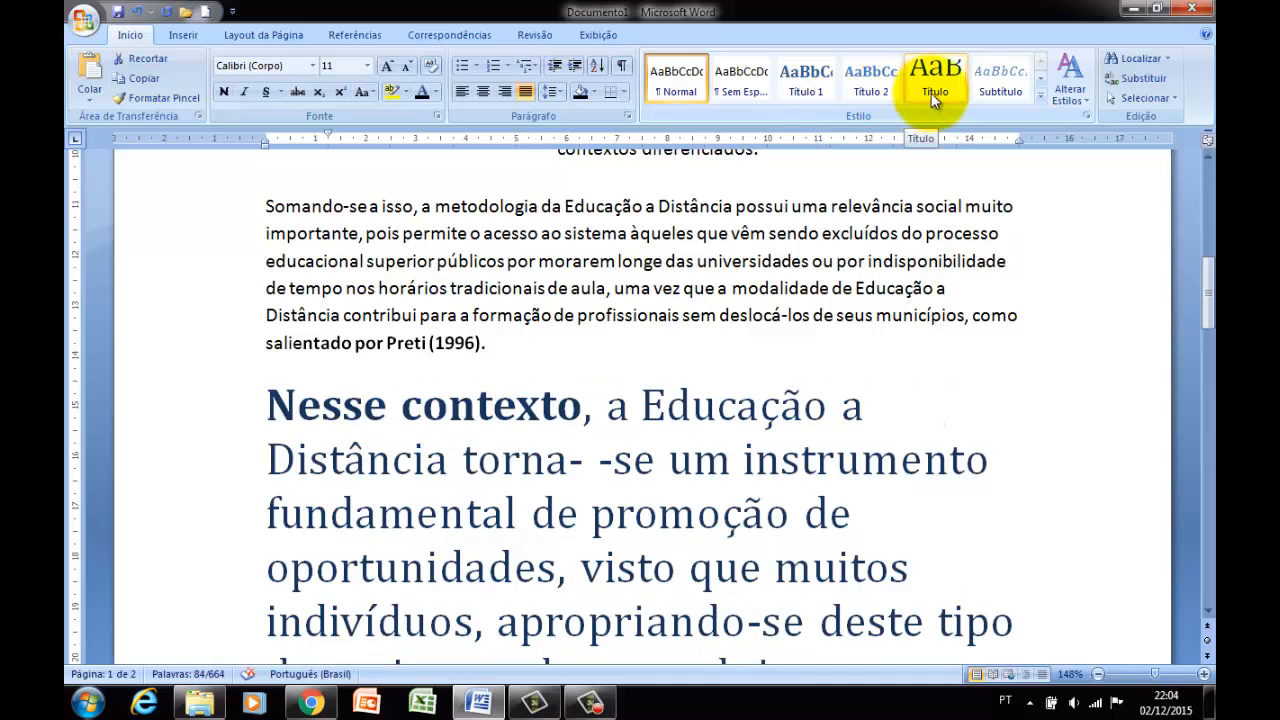
pyautogui.click(673, 264)
pyautogui.scroll(3, 640, 275)
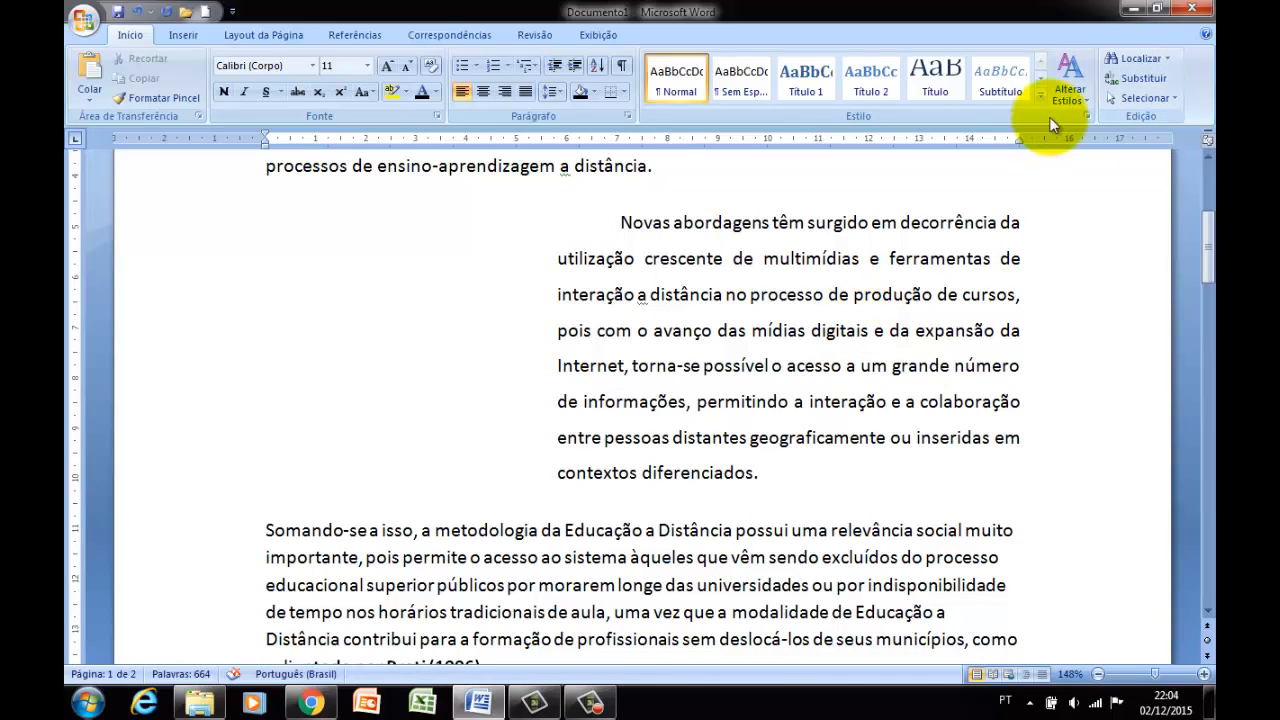
# Replace every occurrence of "educação" with "Educa" throughout the document.
pyautogui.click(1135, 60)
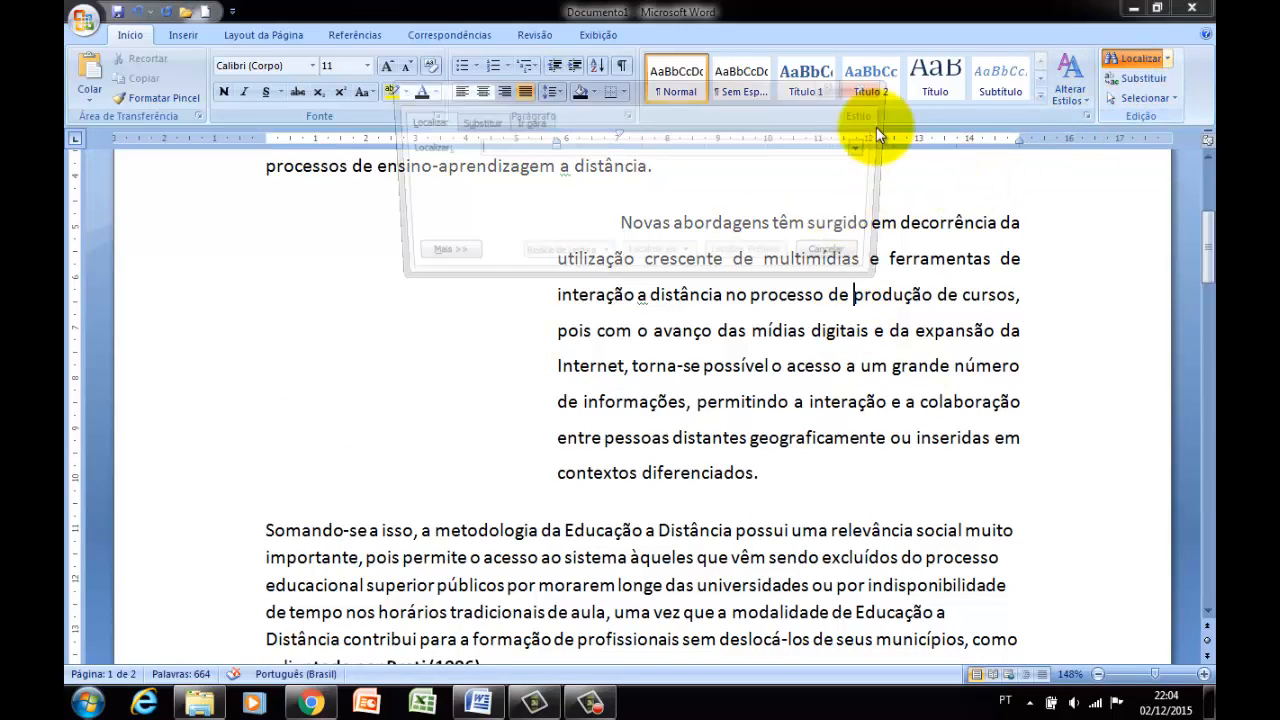
pyautogui.click(862, 90)
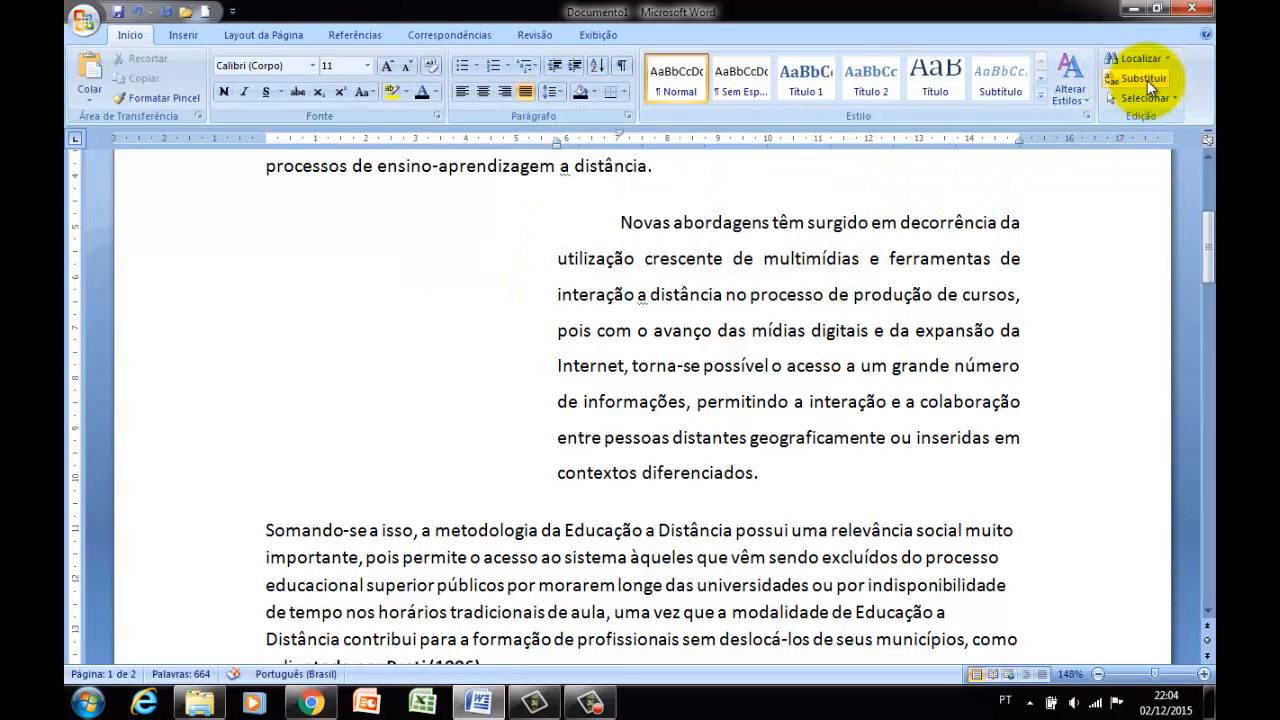
pyautogui.click(1147, 80)
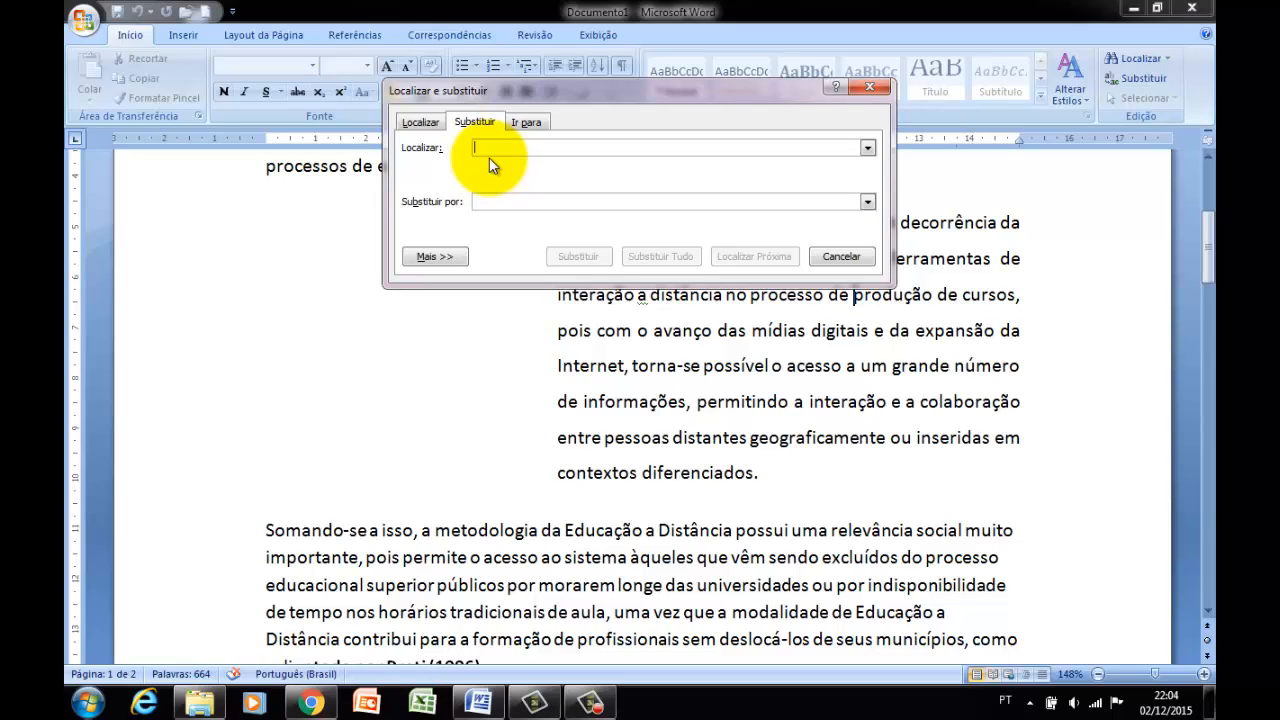
pyautogui.write('educação')
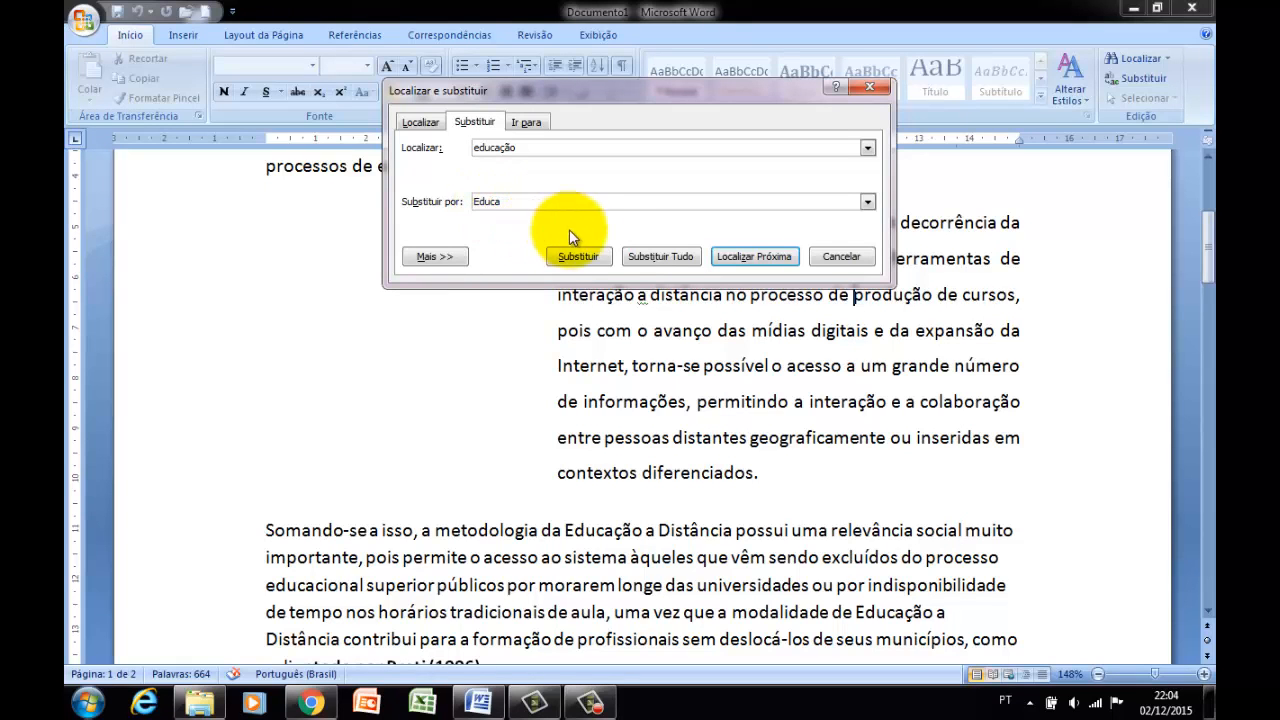
pyautogui.click(655, 258)
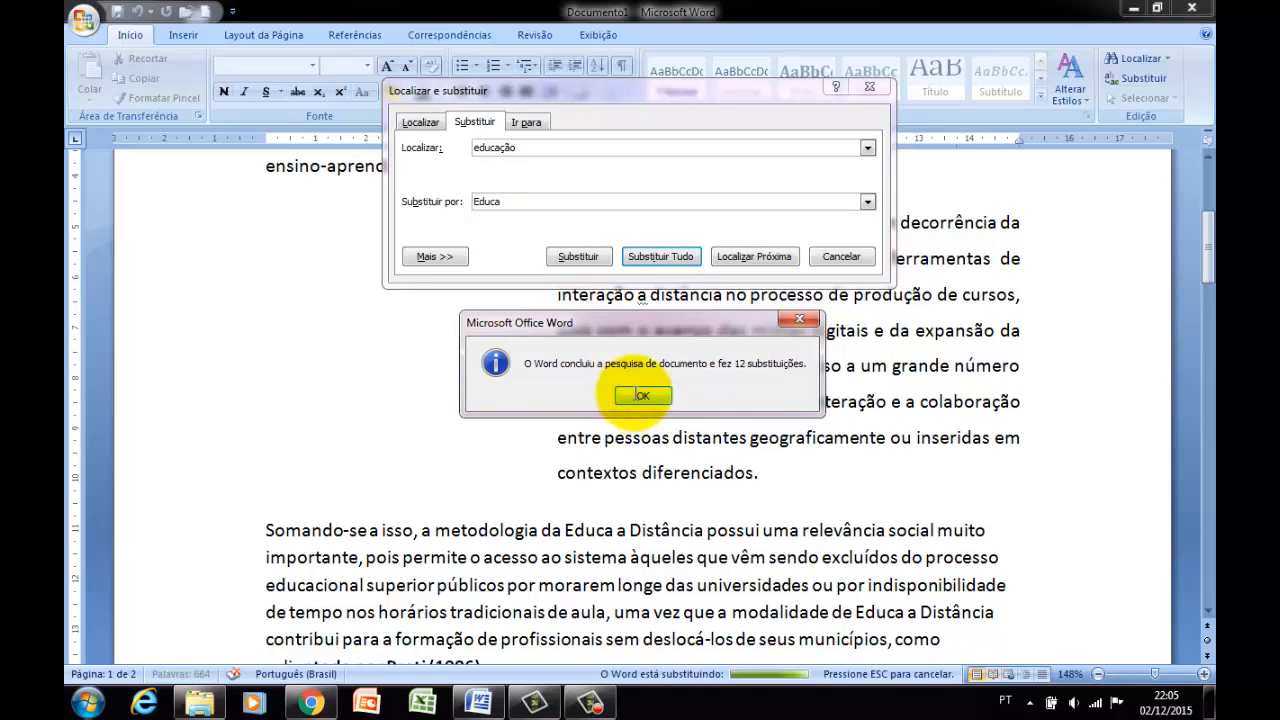
pyautogui.click(641, 395)
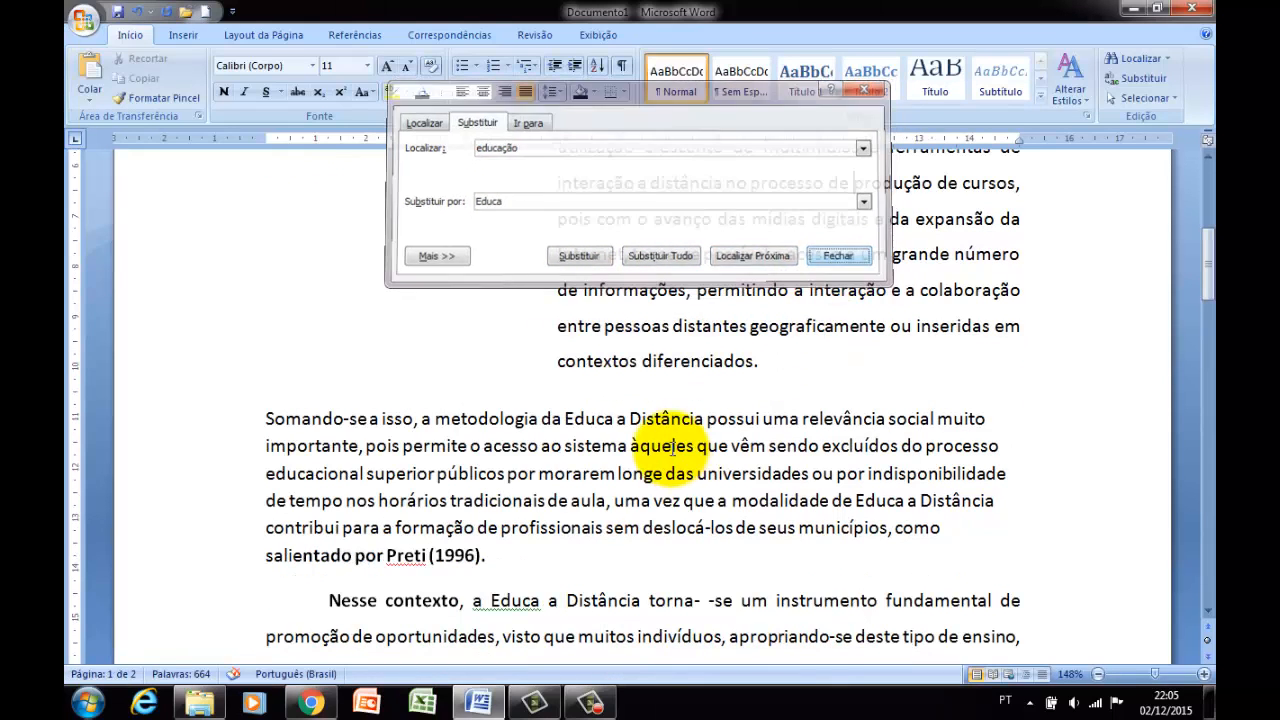
pyautogui.press('Escape')
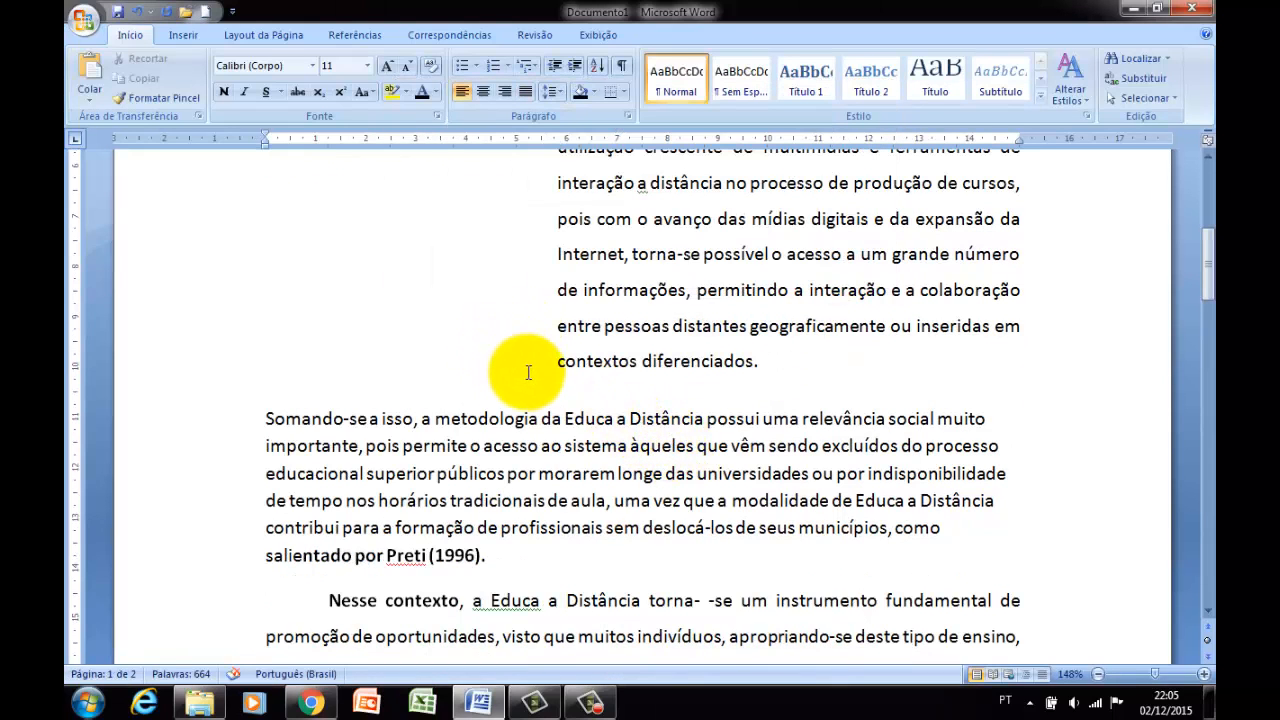
pyautogui.scroll(-2, 467, 398)
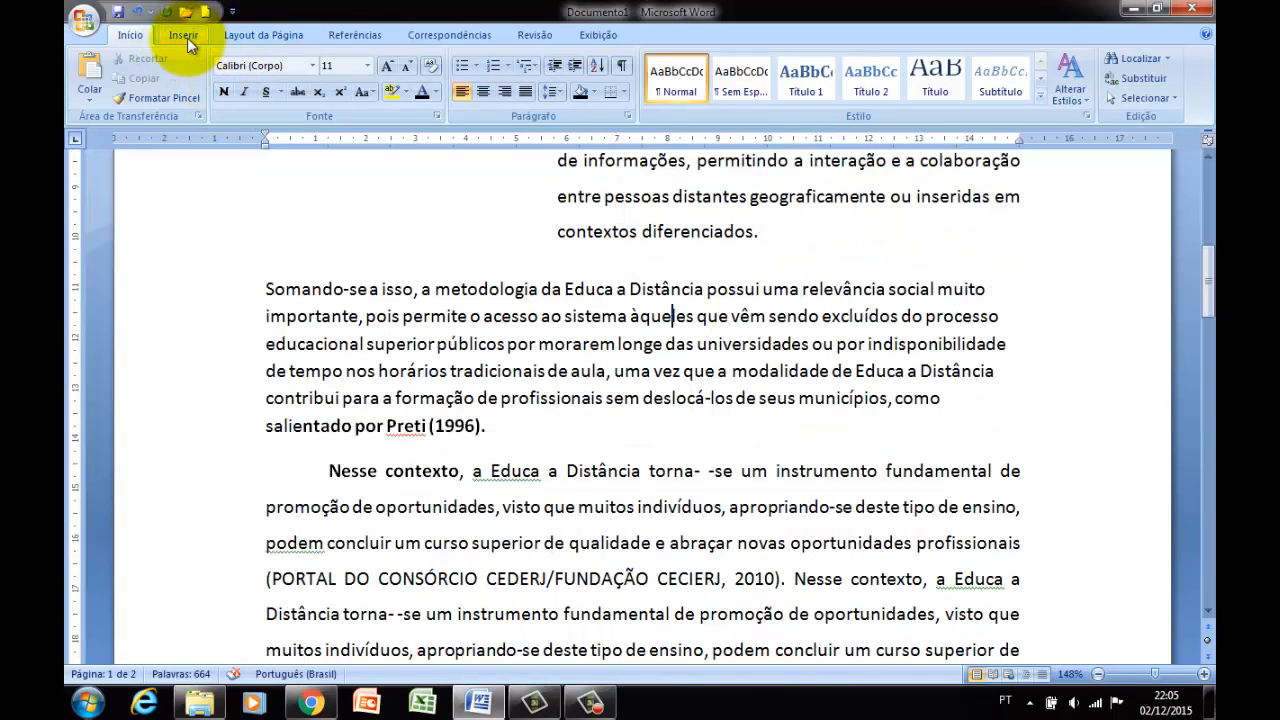
# Insert a blank page after the last paragraph of the document.
pyautogui.click(184, 36)
pyautogui.click(359, 316)
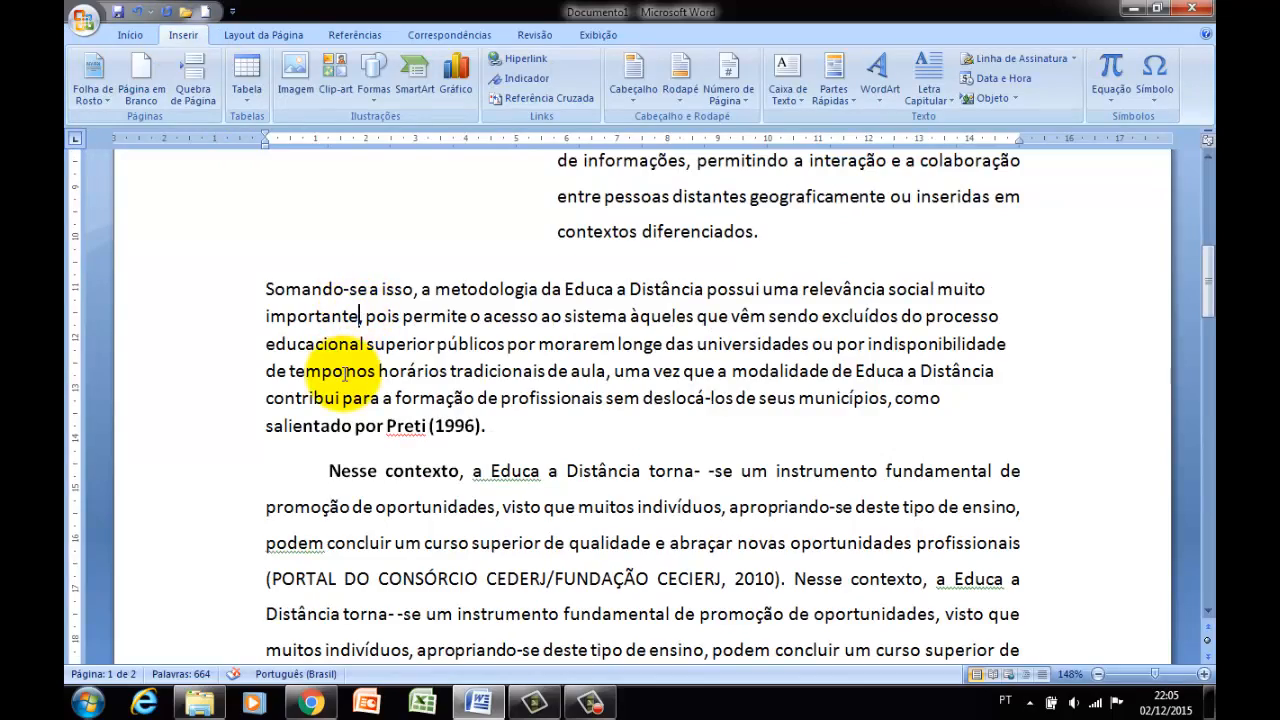
pyautogui.scroll(-15, 344, 375)
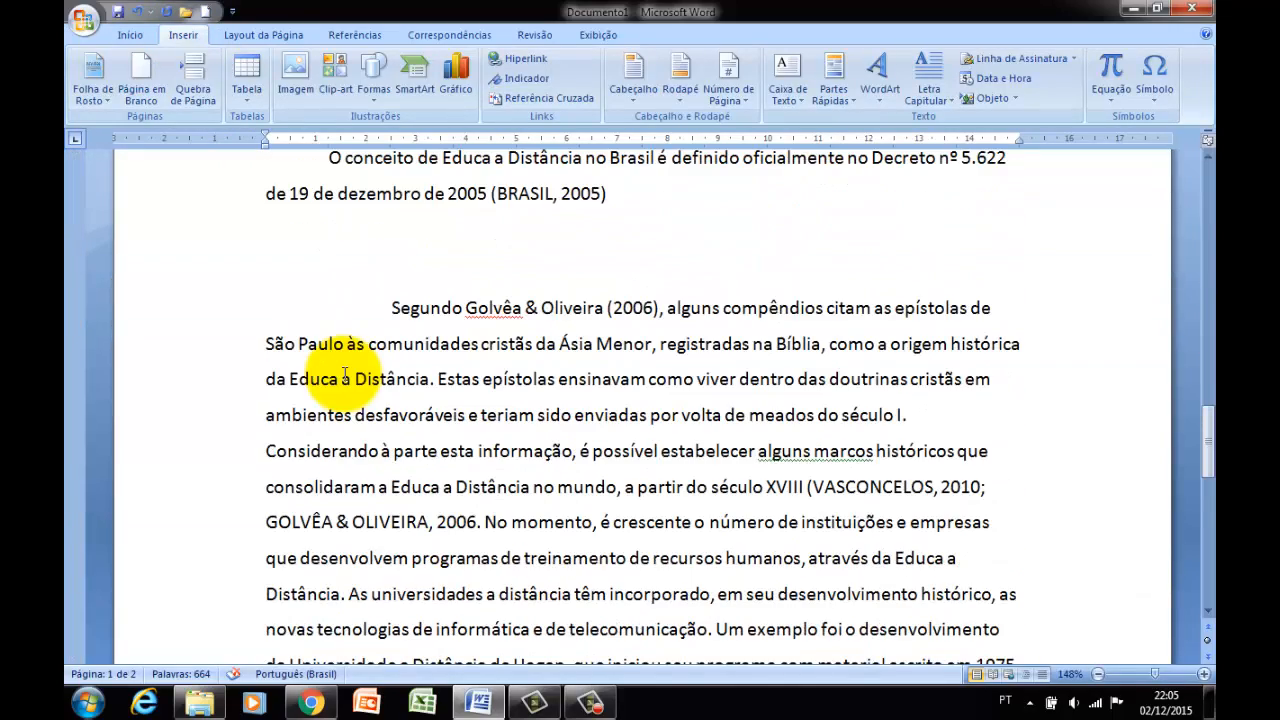
pyautogui.scroll(-10, 344, 376)
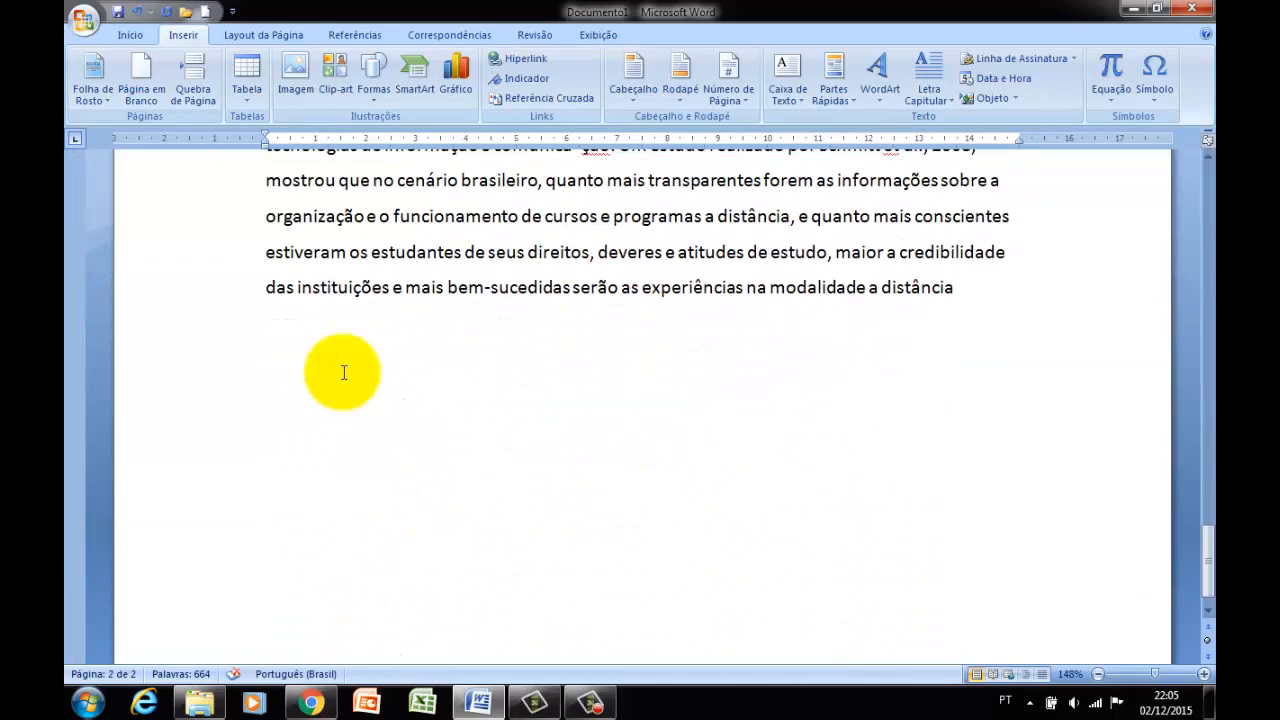
pyautogui.scroll(2, 343, 372)
pyautogui.scroll(-2, 349, 354)
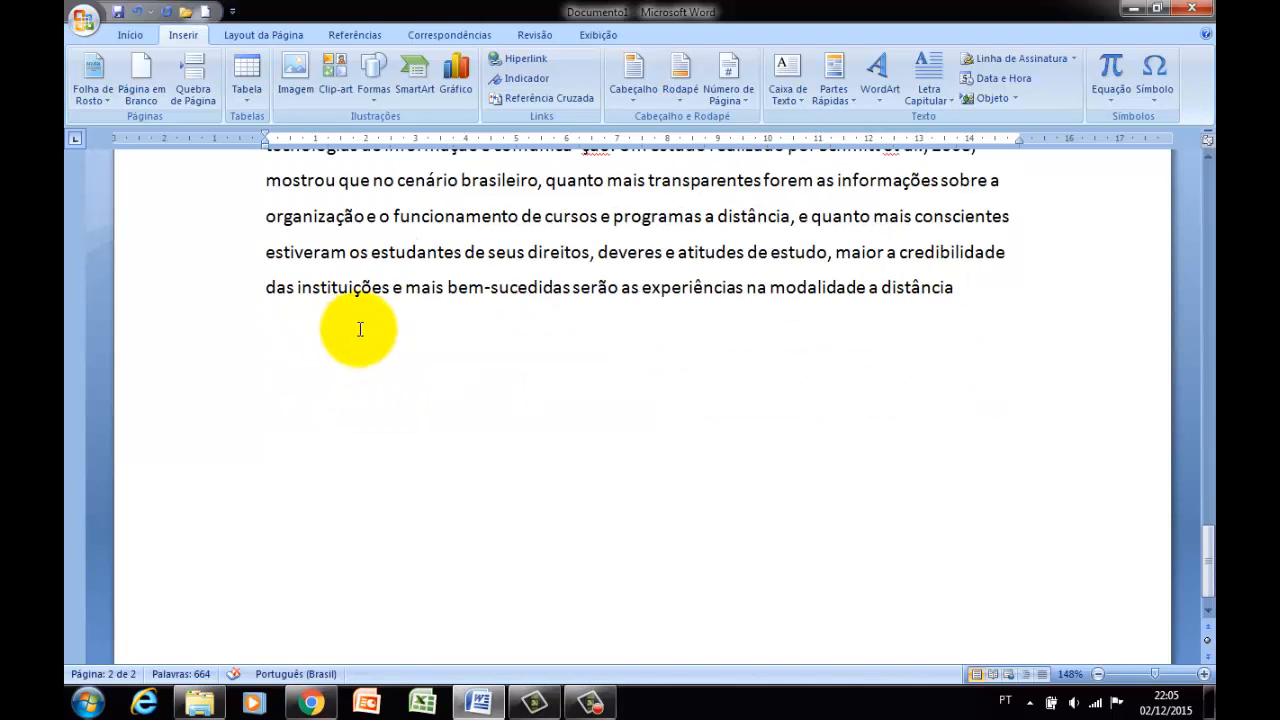
pyautogui.click(358, 338)
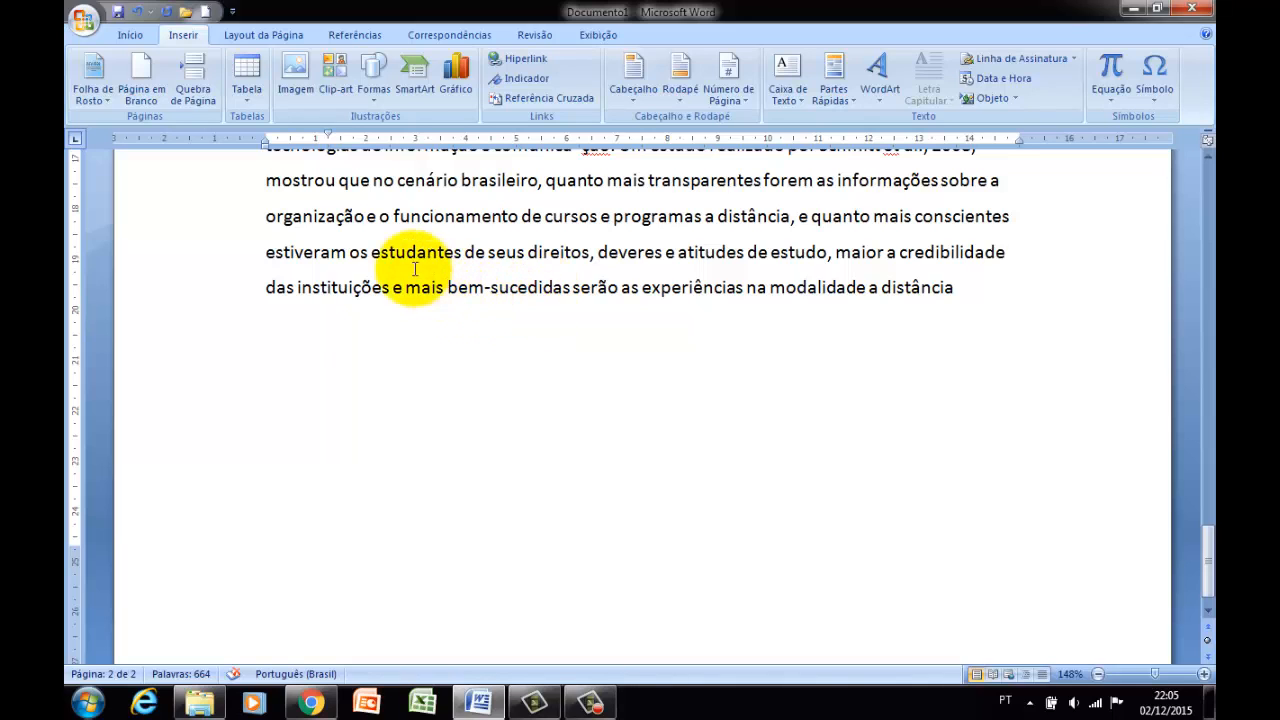
pyautogui.click(160, 82)
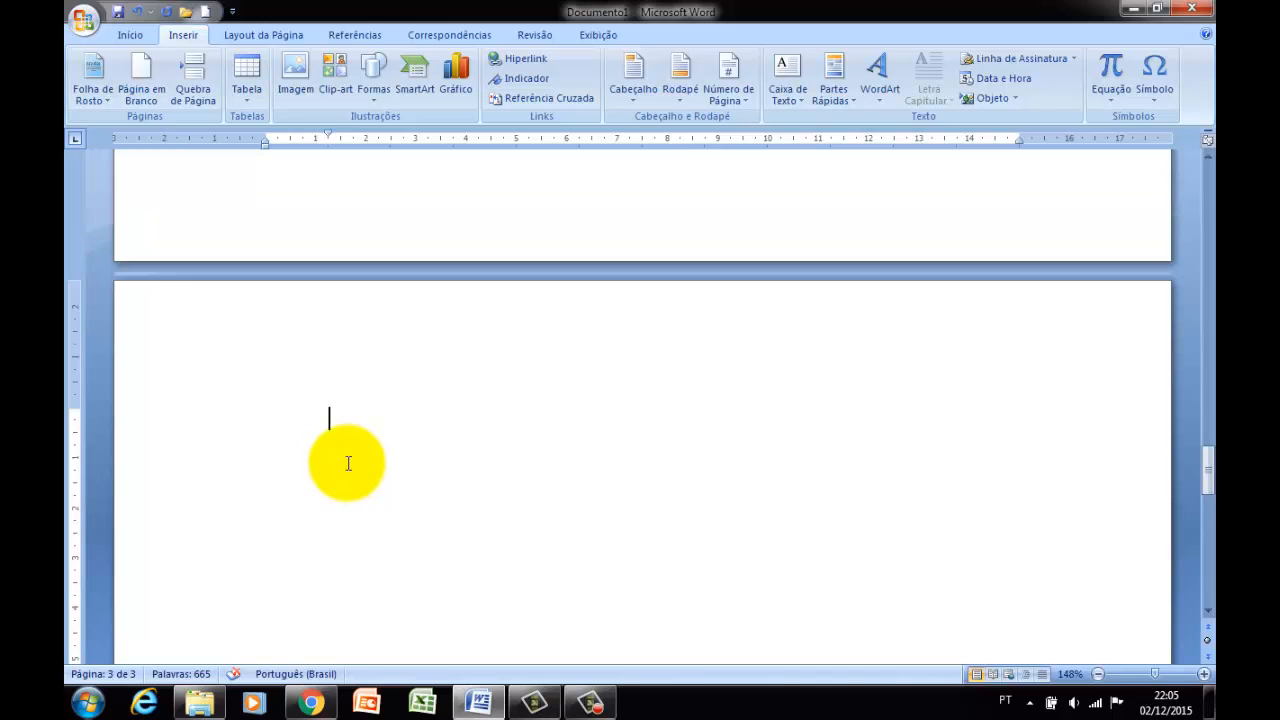
# Insert a page break before the sentence starting "Torna-se importante citar" and check where the text moves.
pyautogui.scroll(6, 348, 463)
pyautogui.scroll(-2, 385, 281)
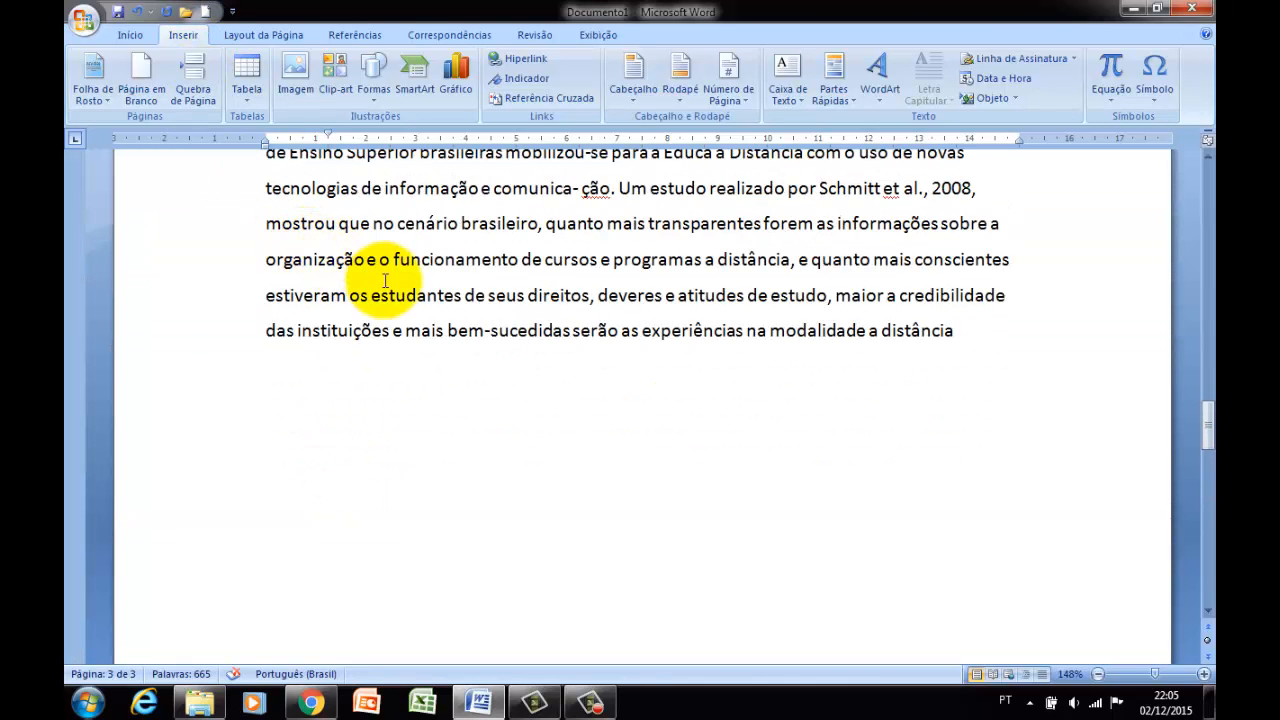
pyautogui.scroll(4, 385, 281)
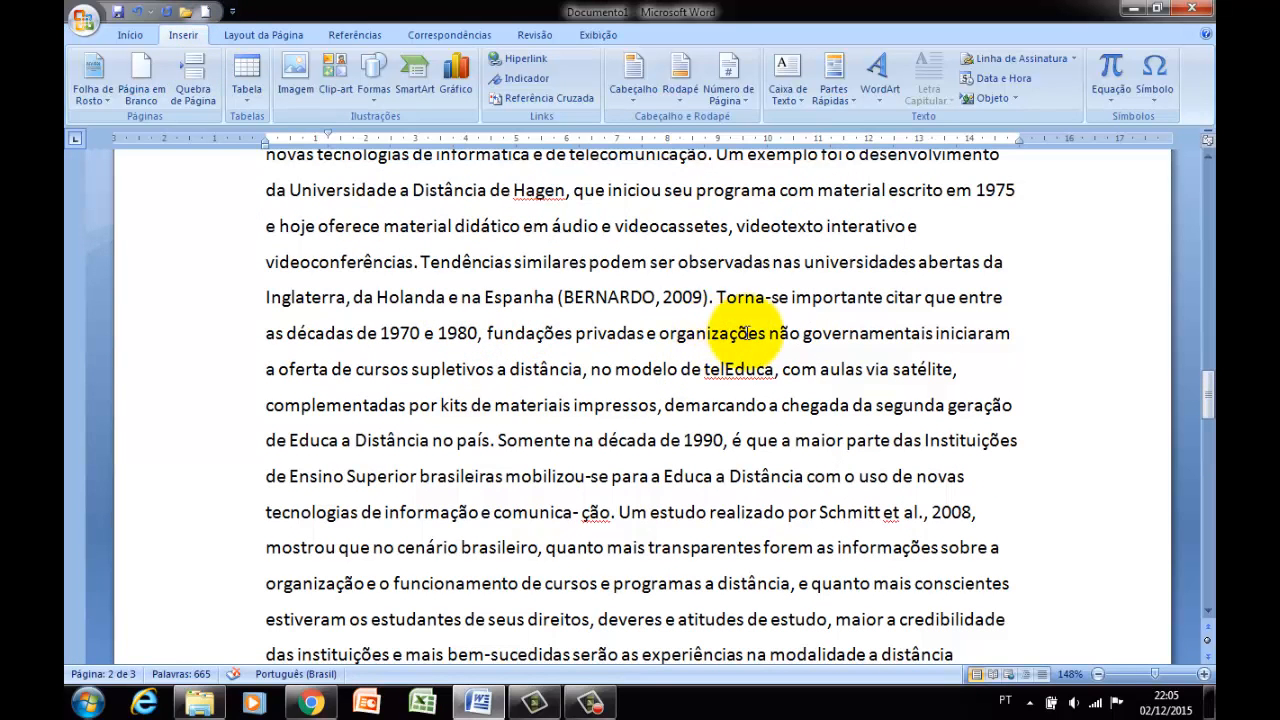
pyautogui.click(718, 297)
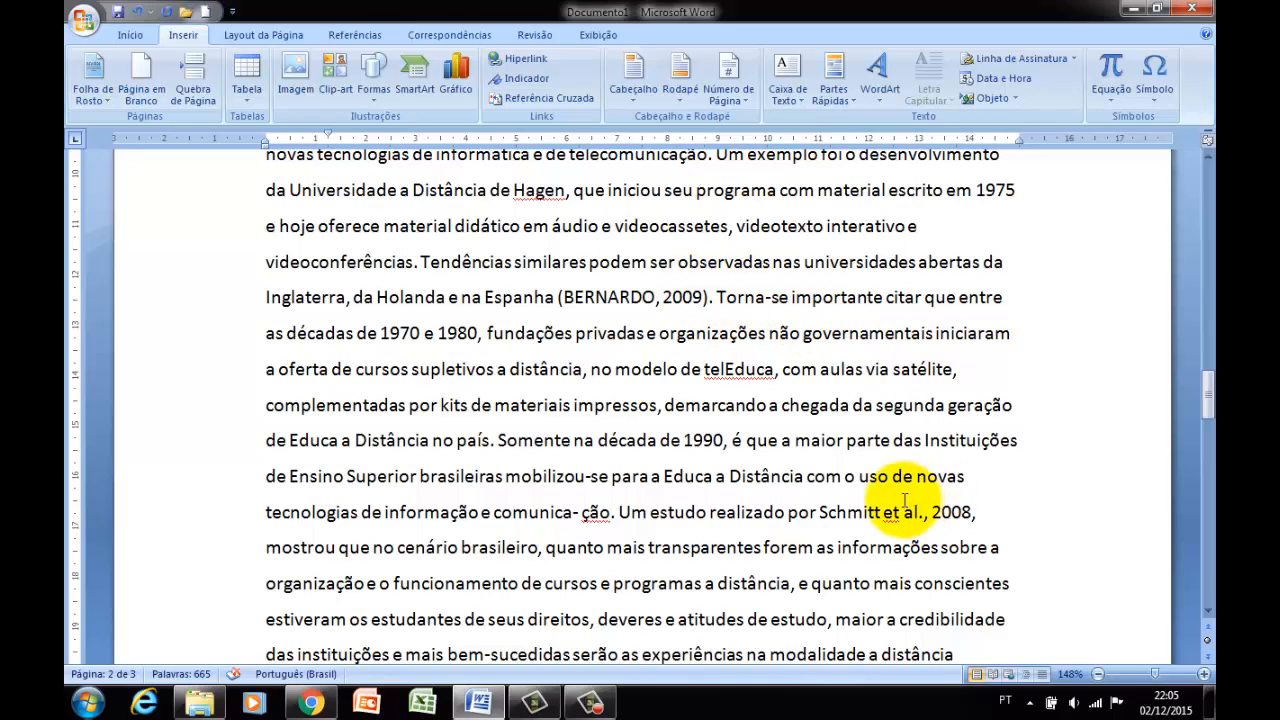
pyautogui.click(590, 703)
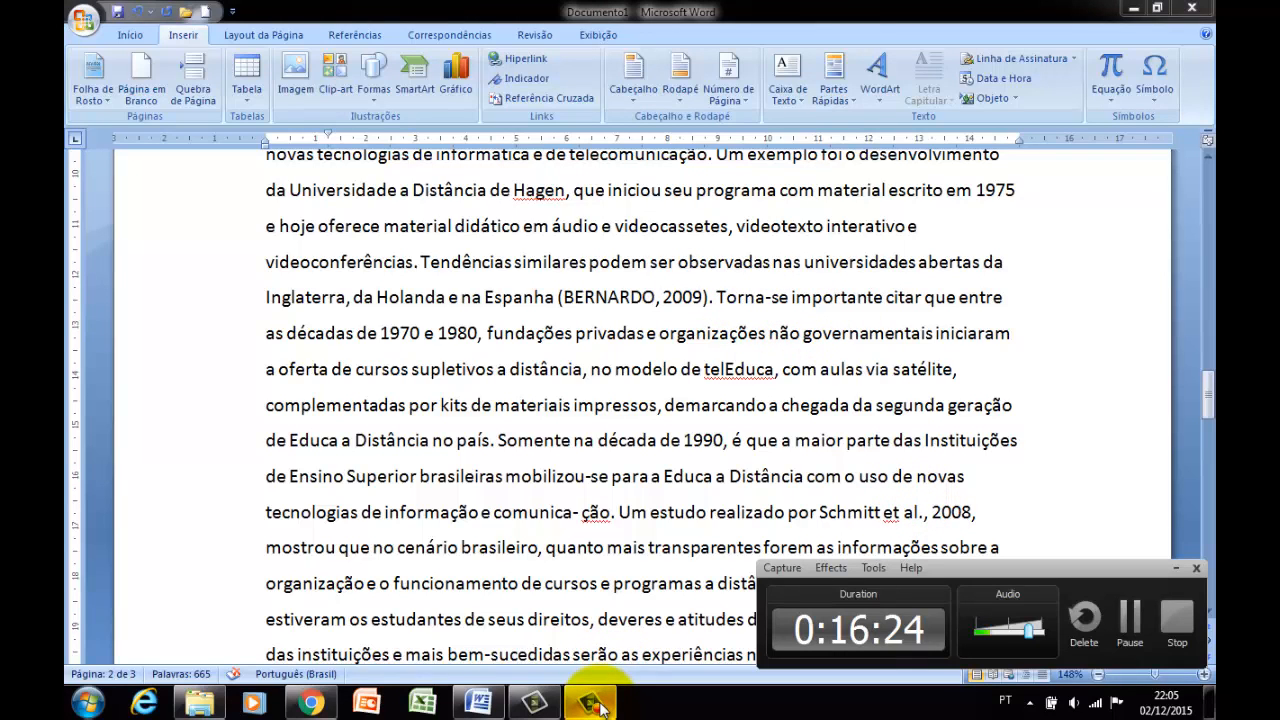
pyautogui.click(1172, 572)
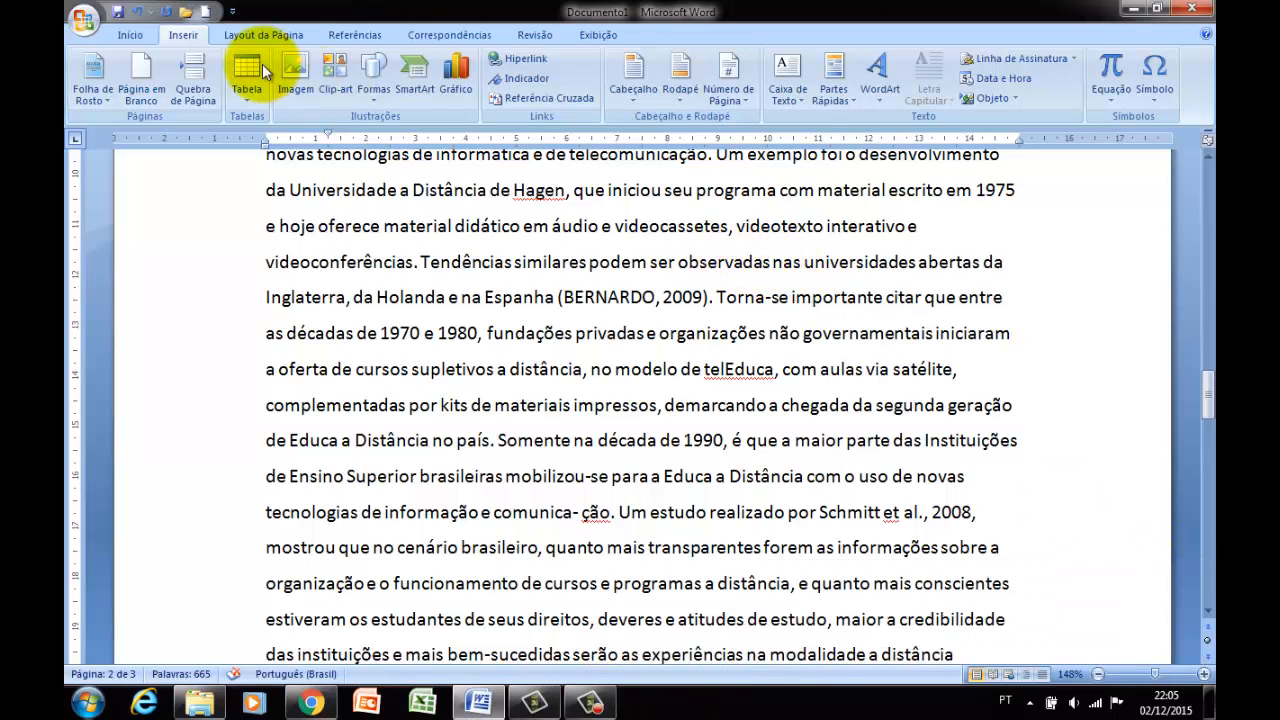
pyautogui.click(195, 72)
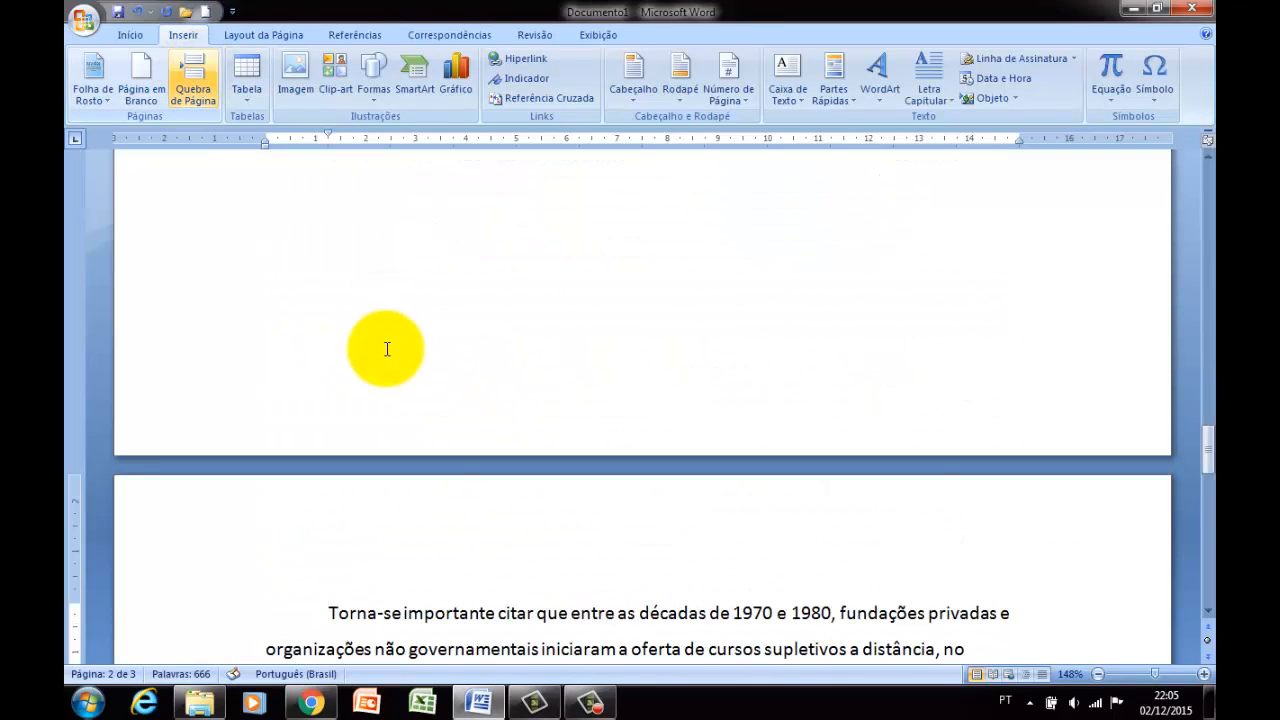
pyautogui.scroll(-3, 360, 420)
pyautogui.click(412, 452)
pyautogui.scroll(-2, 420, 453)
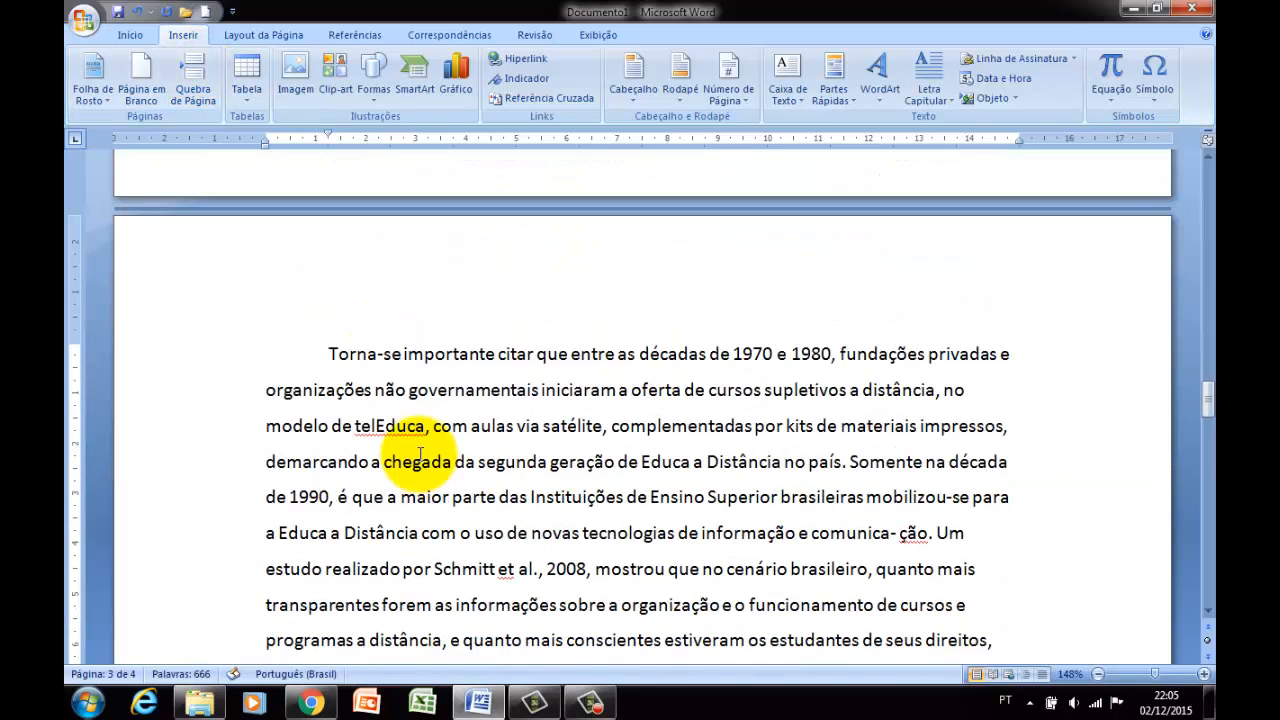
# Insert a table of 6 columns and 3 rows below the last paragraph and enter Item, Nome and Valor in its first three header cells.
pyautogui.scroll(-5, 416, 430)
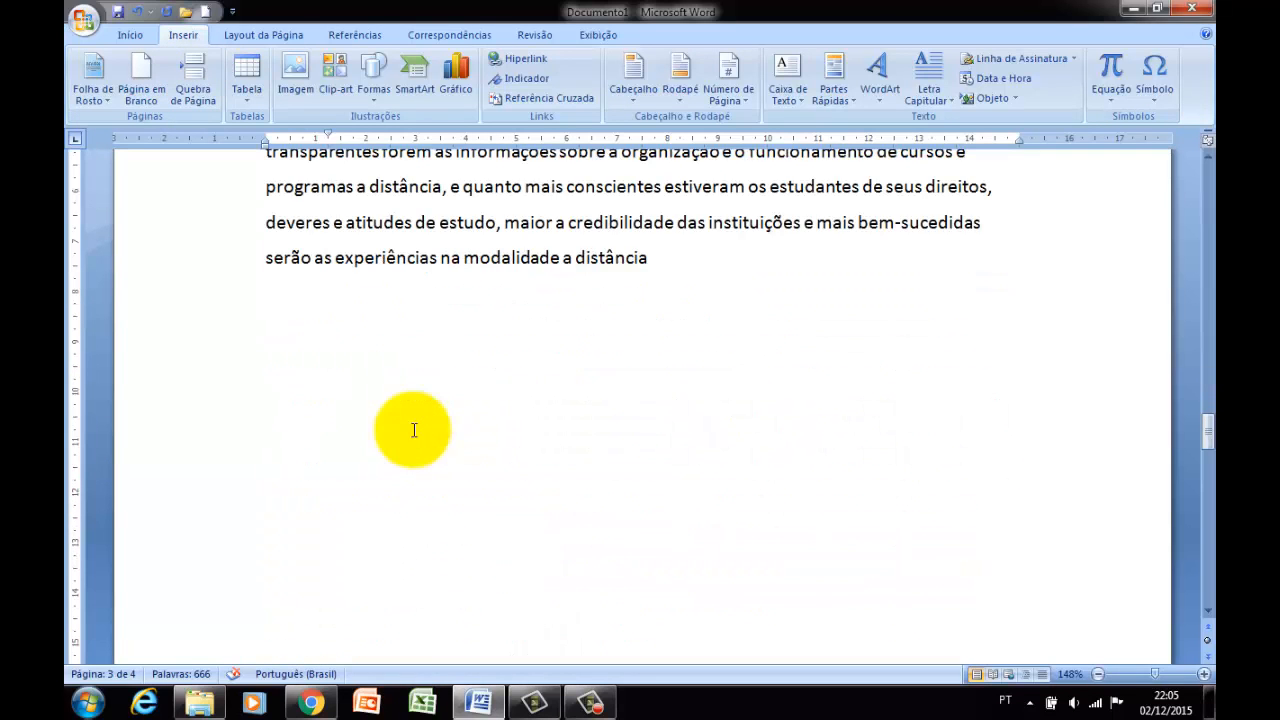
pyautogui.click(457, 250)
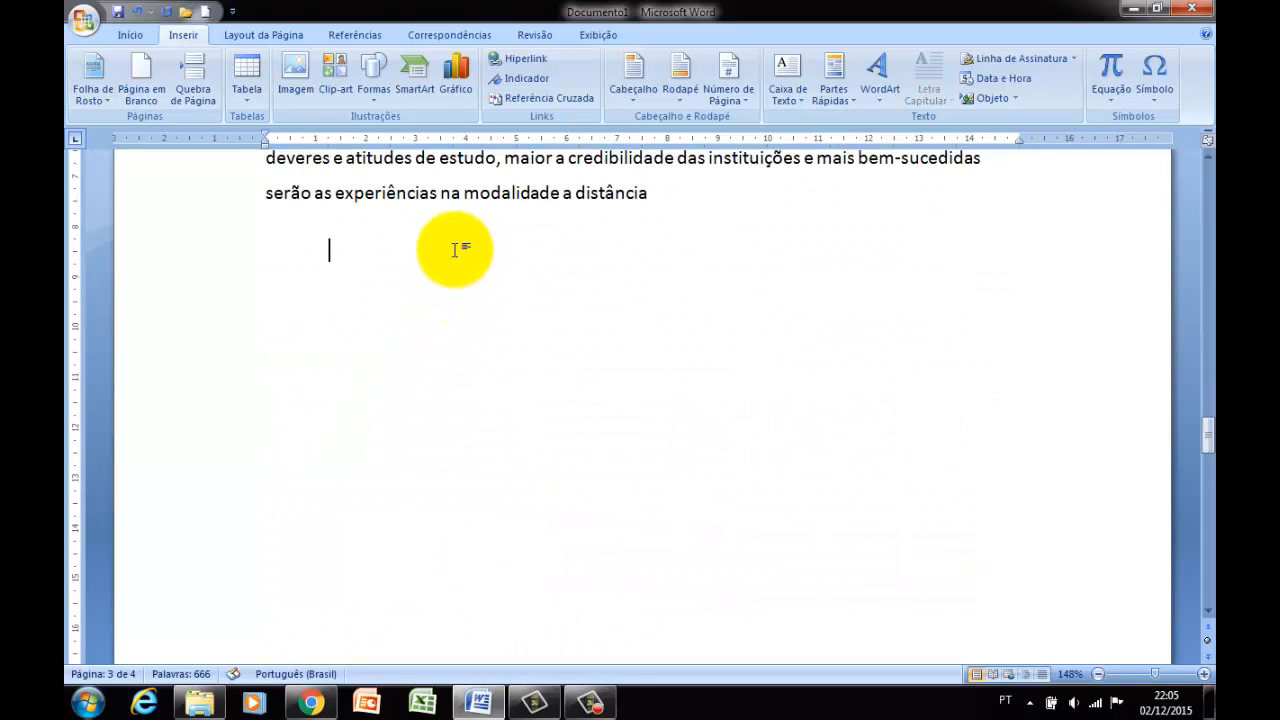
pyautogui.click(249, 95)
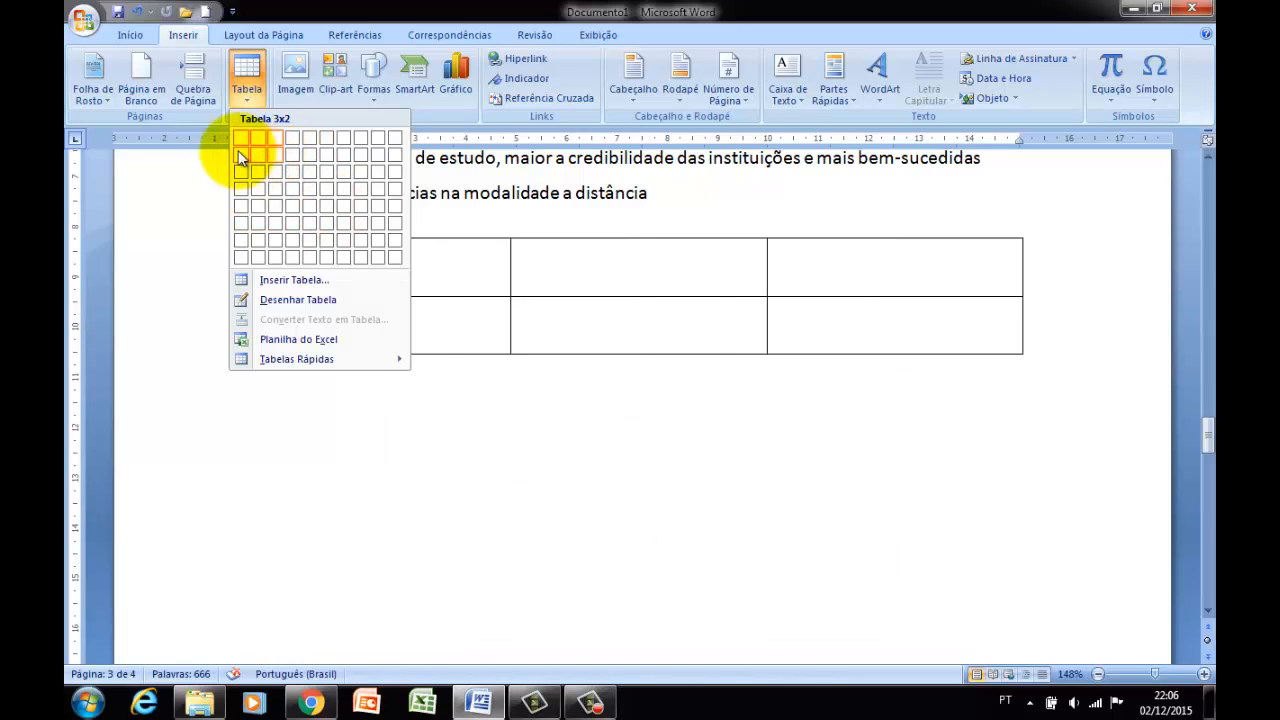
pyautogui.click(333, 174)
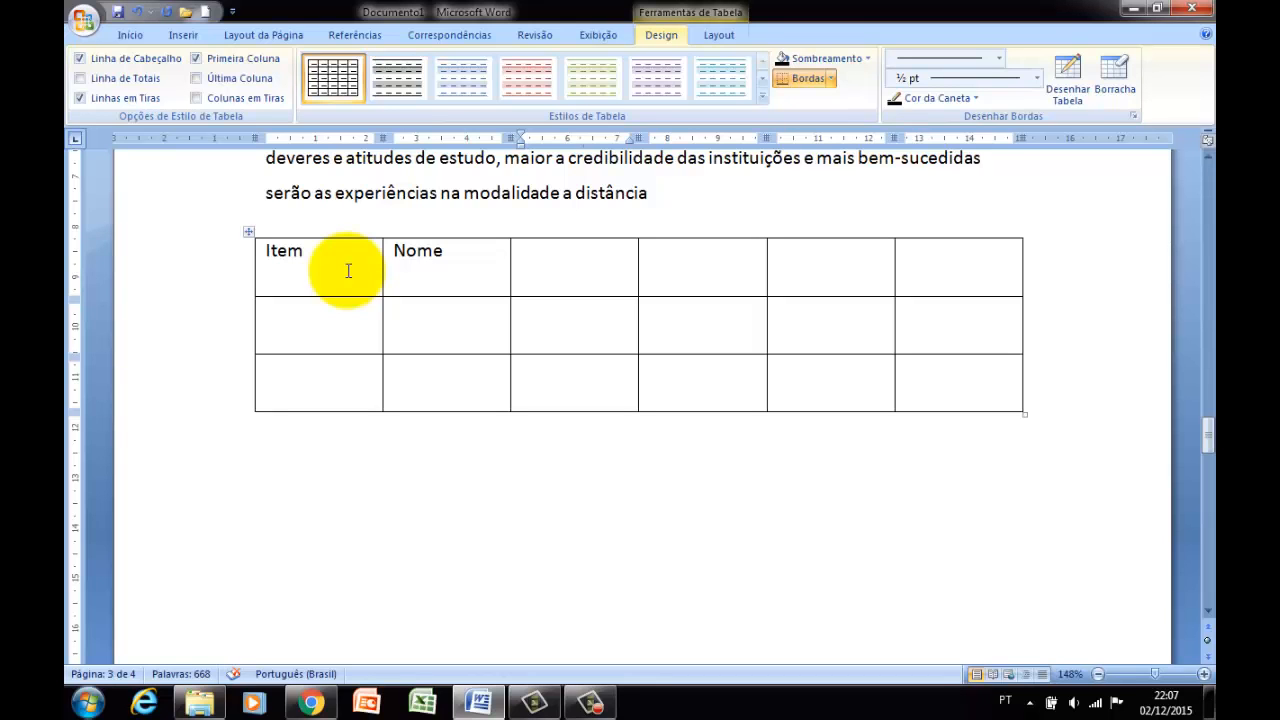
pyautogui.write('Valor')
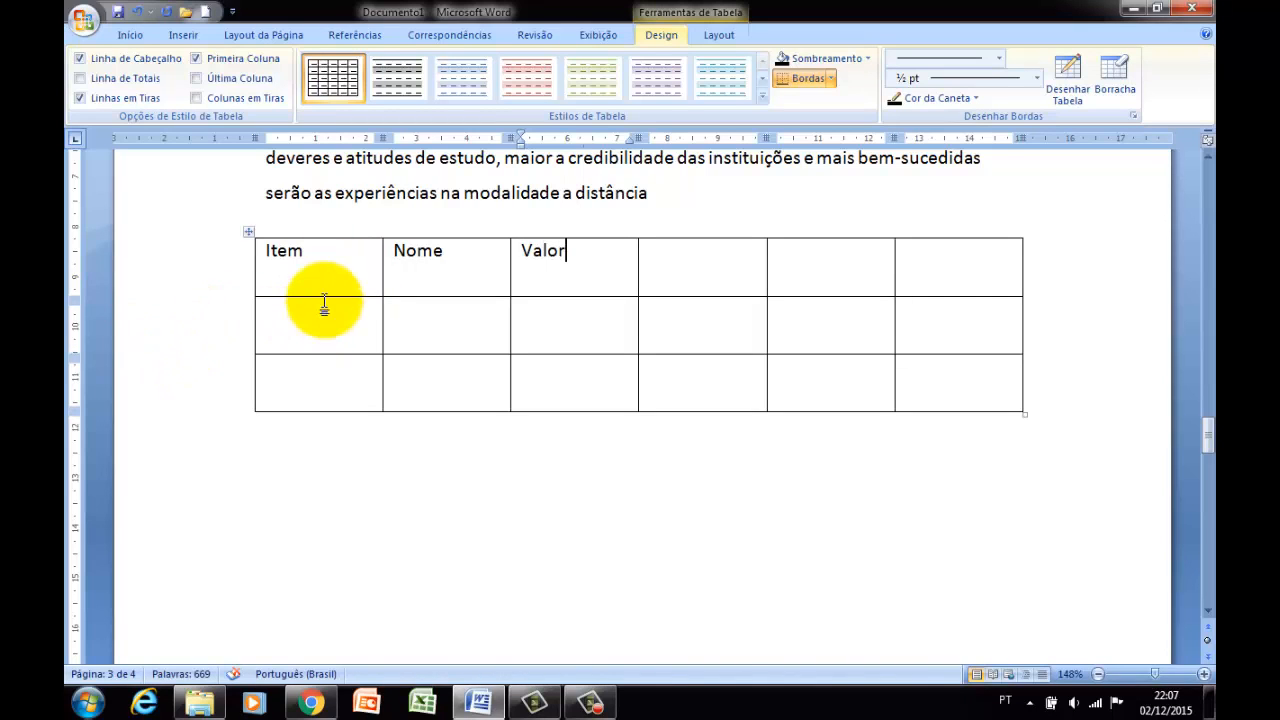
# Change the font of the table's Item header cell to Times New Roman.
pyautogui.click(326, 304)
pyautogui.doubleClick(334, 262)
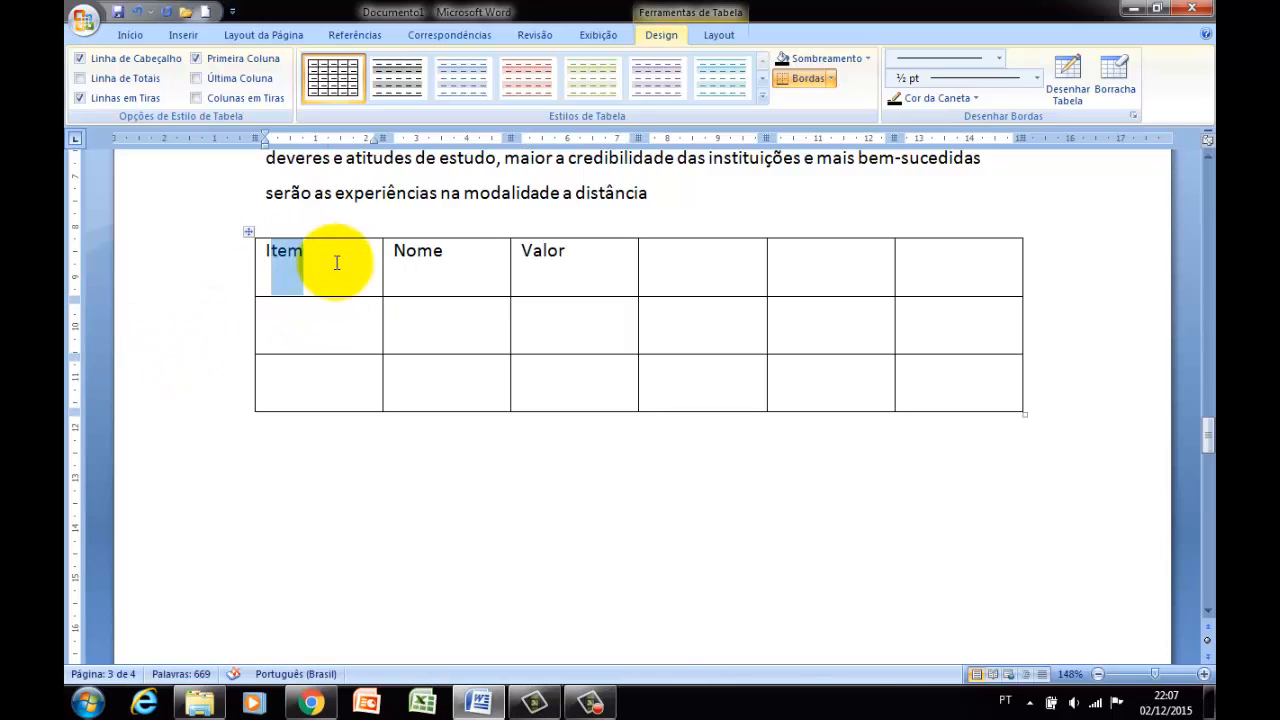
pyautogui.click(306, 257)
pyautogui.click(258, 253)
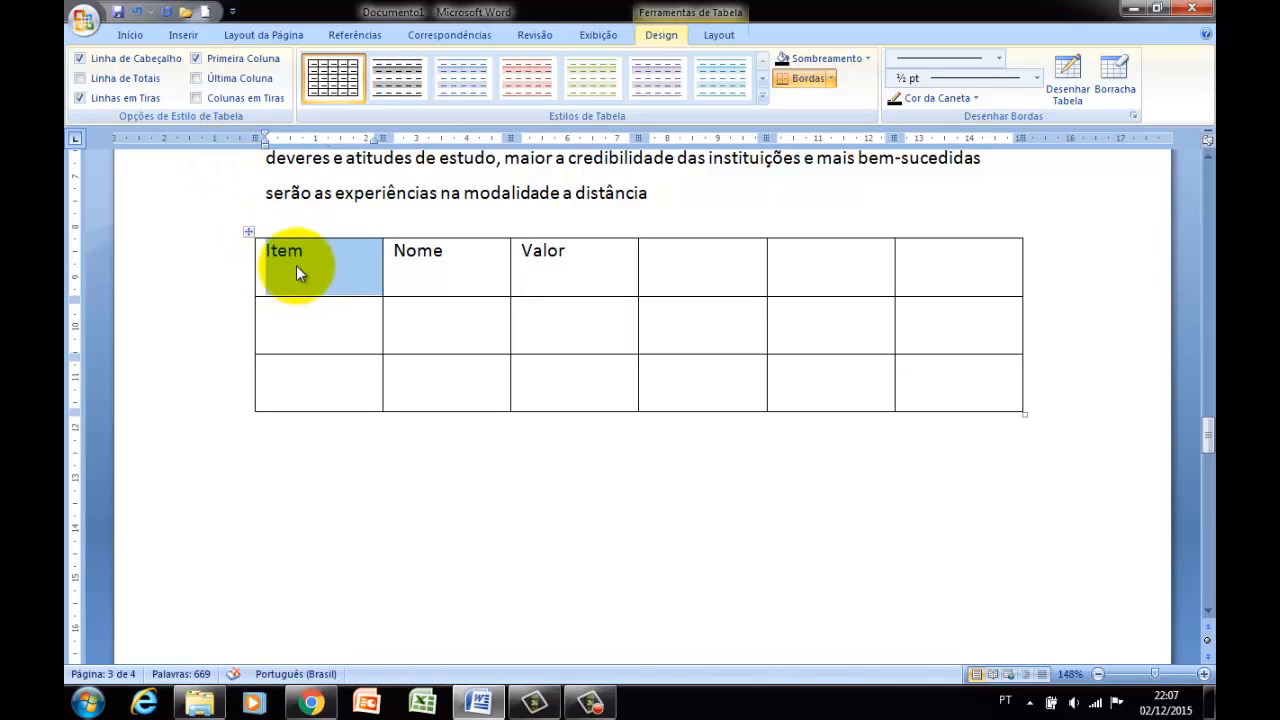
pyautogui.click(134, 36)
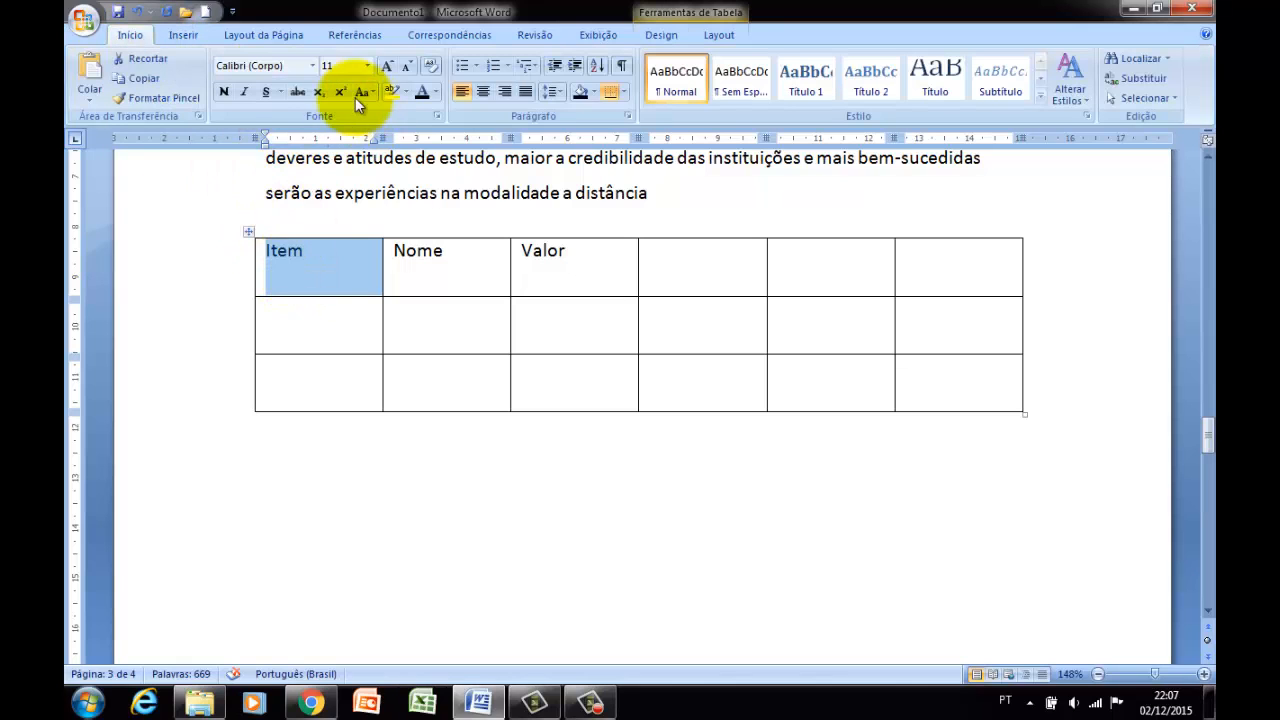
pyautogui.click(312, 65)
pyautogui.click(300, 168)
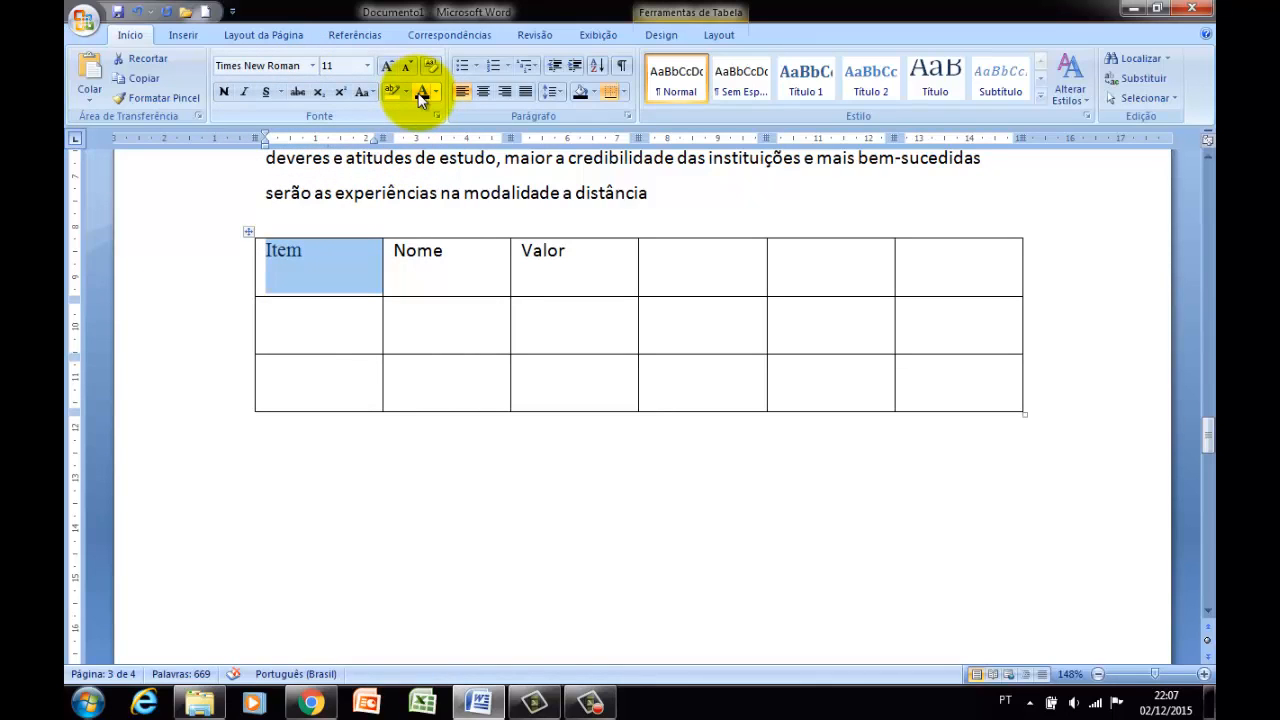
# Apply the blue theme font color to the Item header text and clear the selection.
pyautogui.click(437, 94)
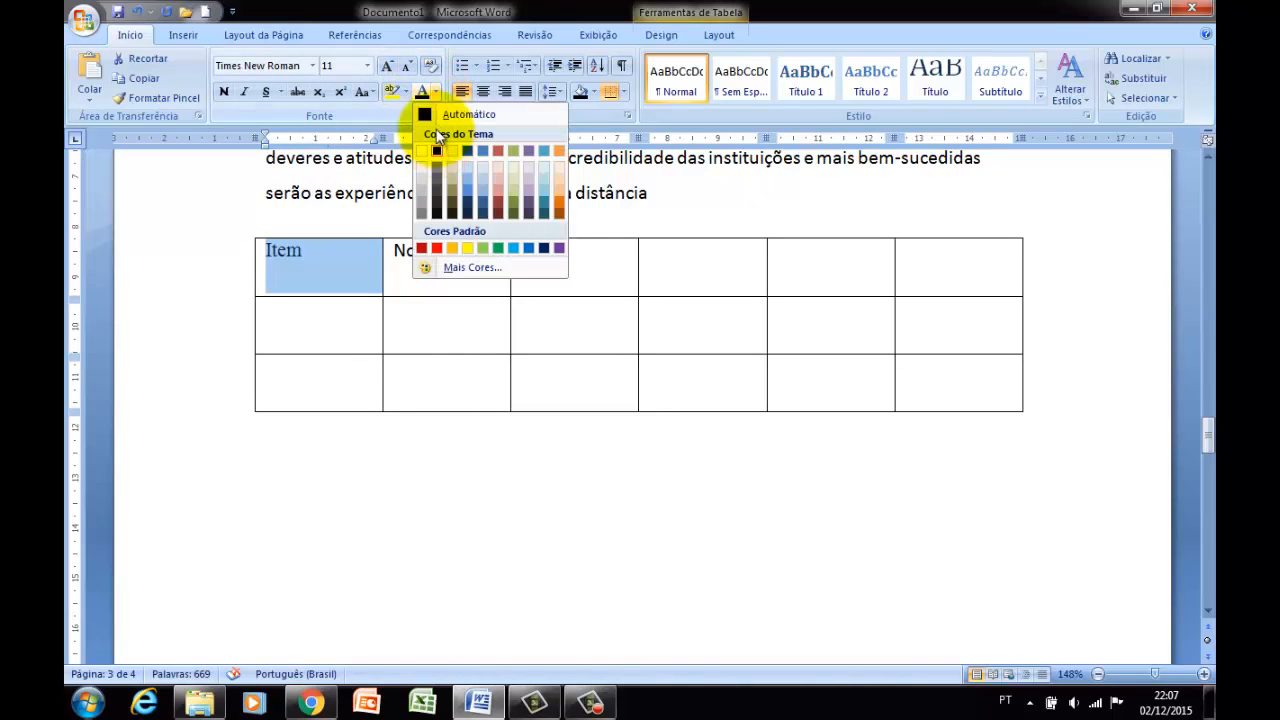
pyautogui.click(437, 94)
pyautogui.click(437, 94)
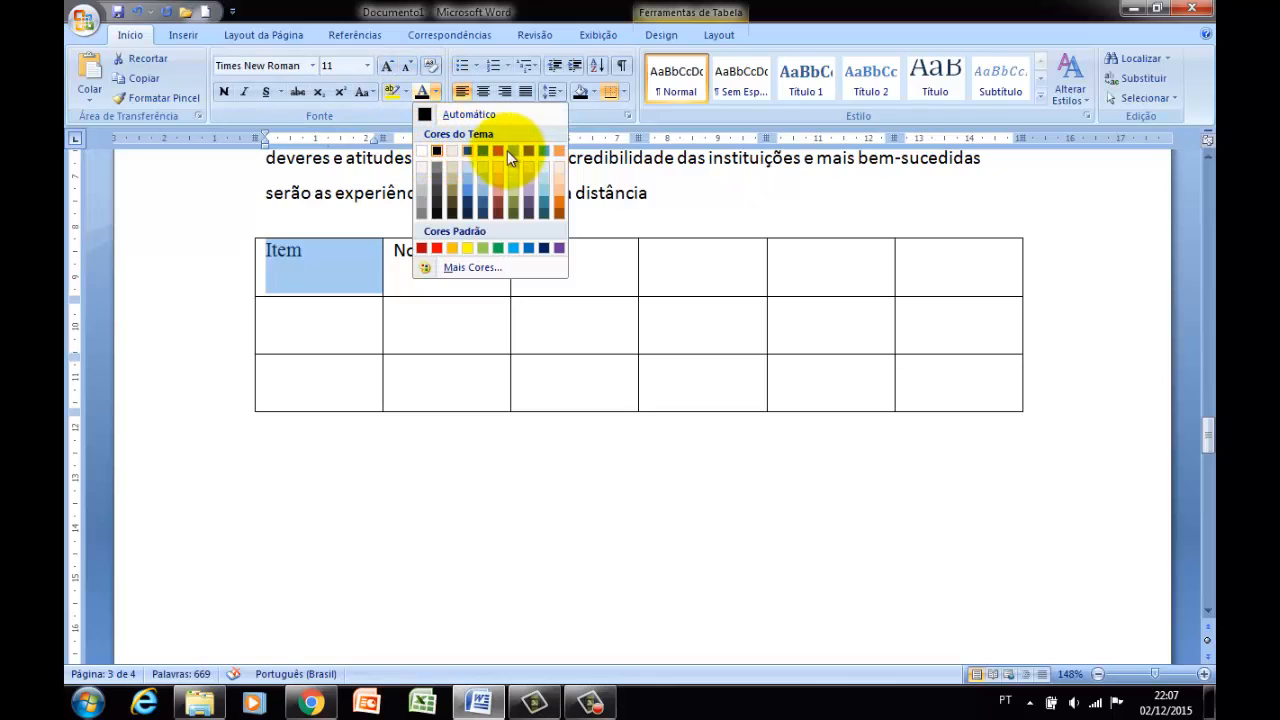
pyautogui.click(482, 152)
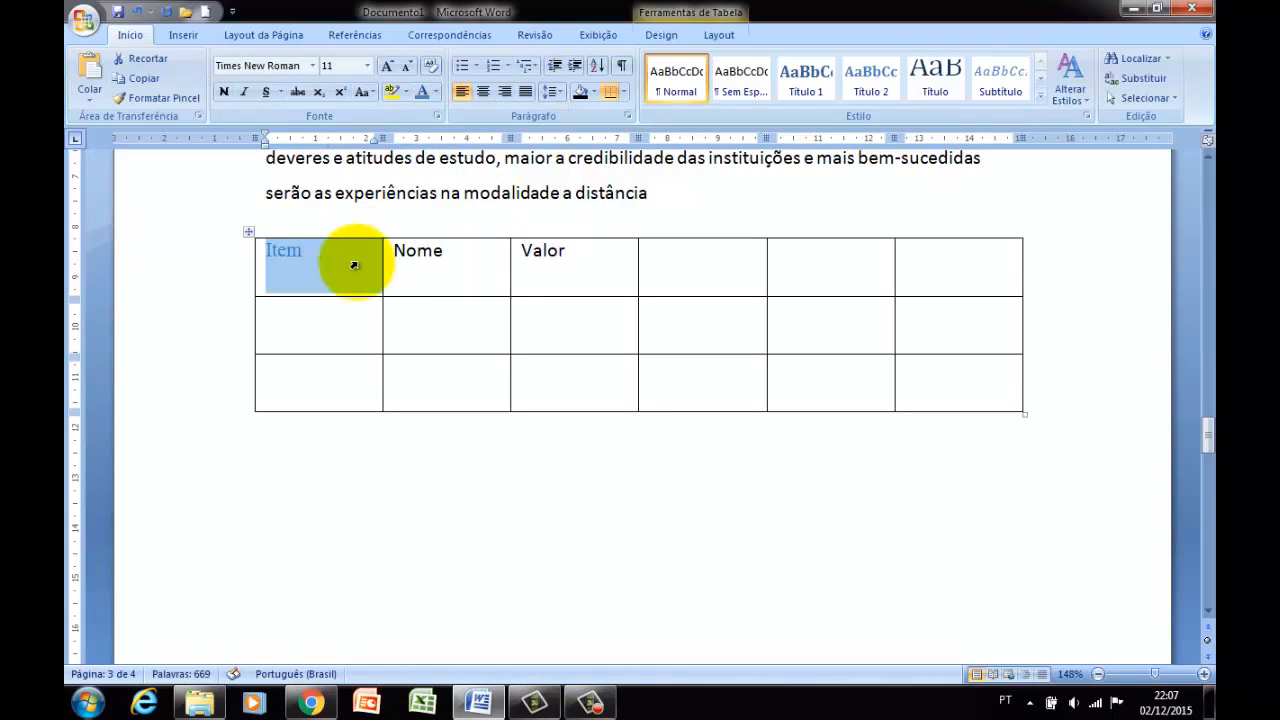
pyautogui.click(354, 265)
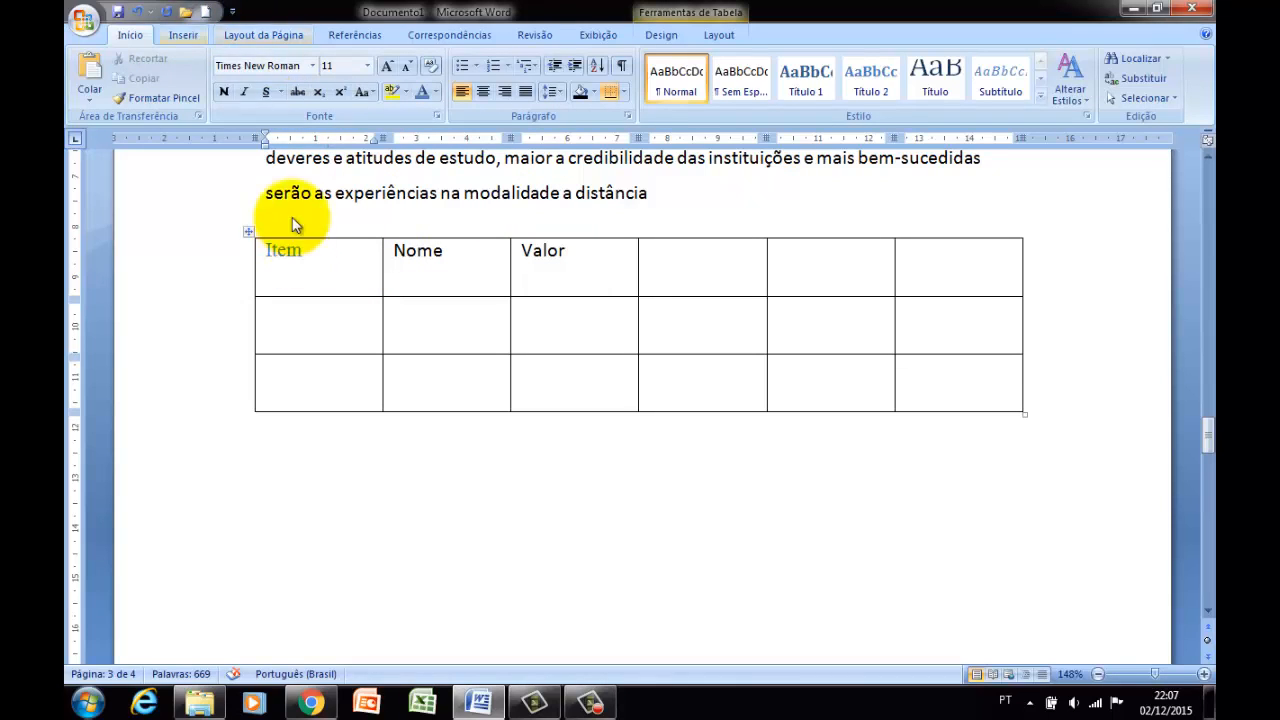
pyautogui.click(200, 36)
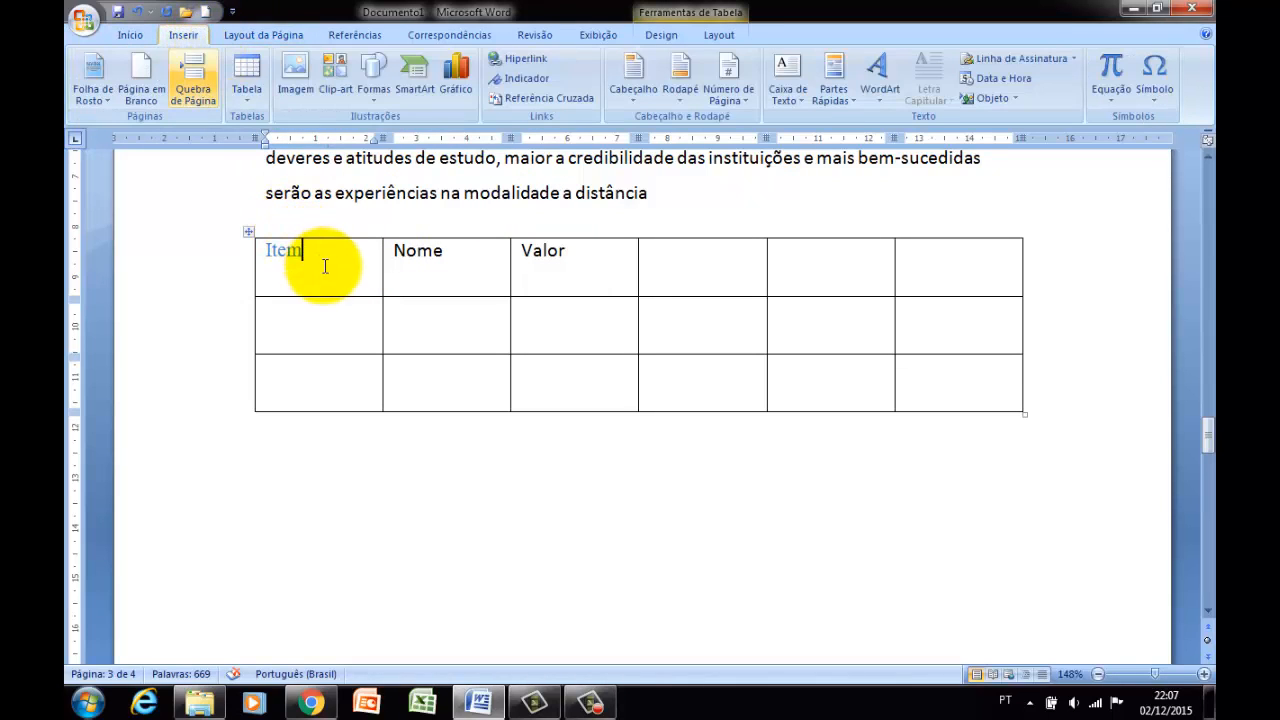
# Apply the dotted line style to all borders of the whole table through Borders and Shading.
pyautogui.moveTo(325, 265); pyautogui.dragTo(988, 392)
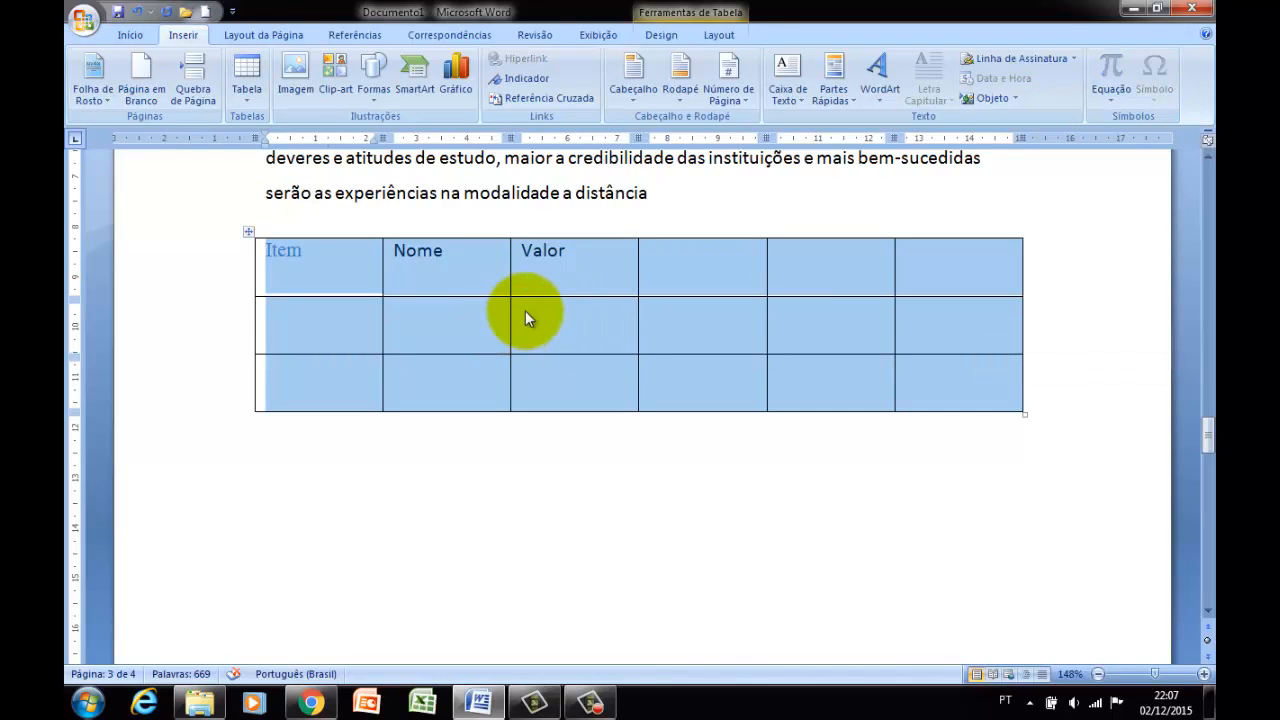
pyautogui.click(129, 35)
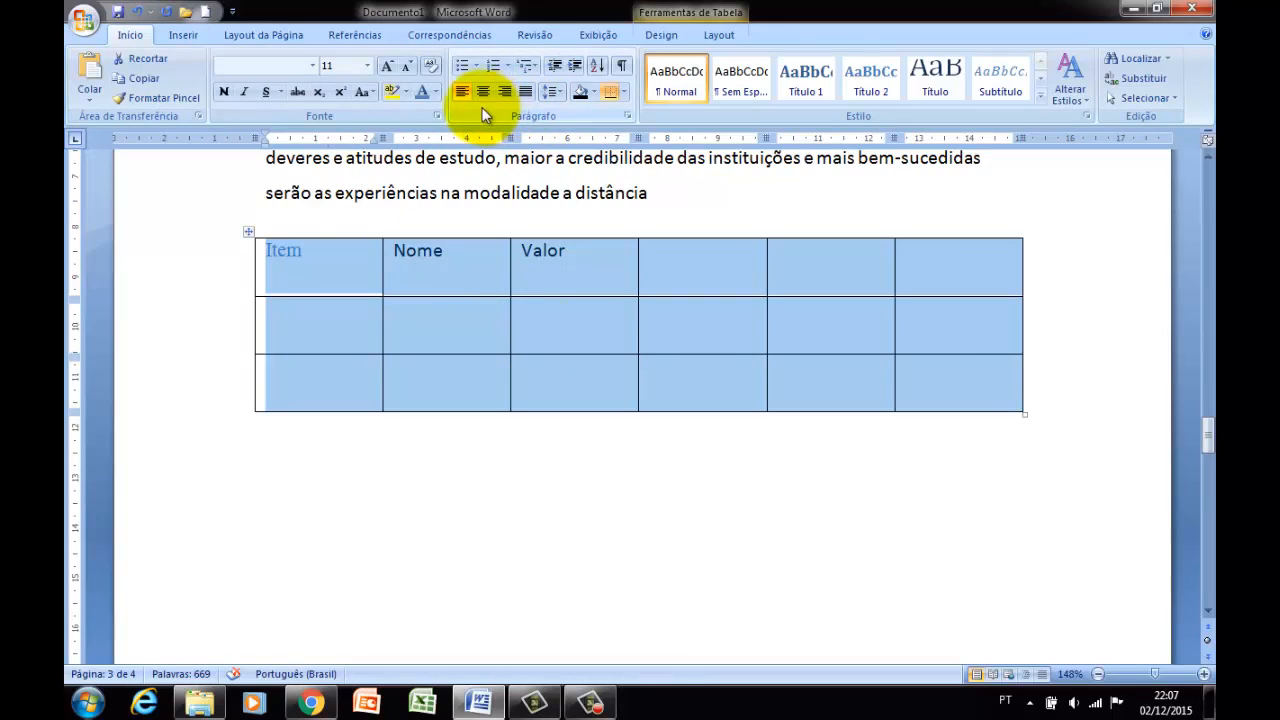
pyautogui.click(623, 94)
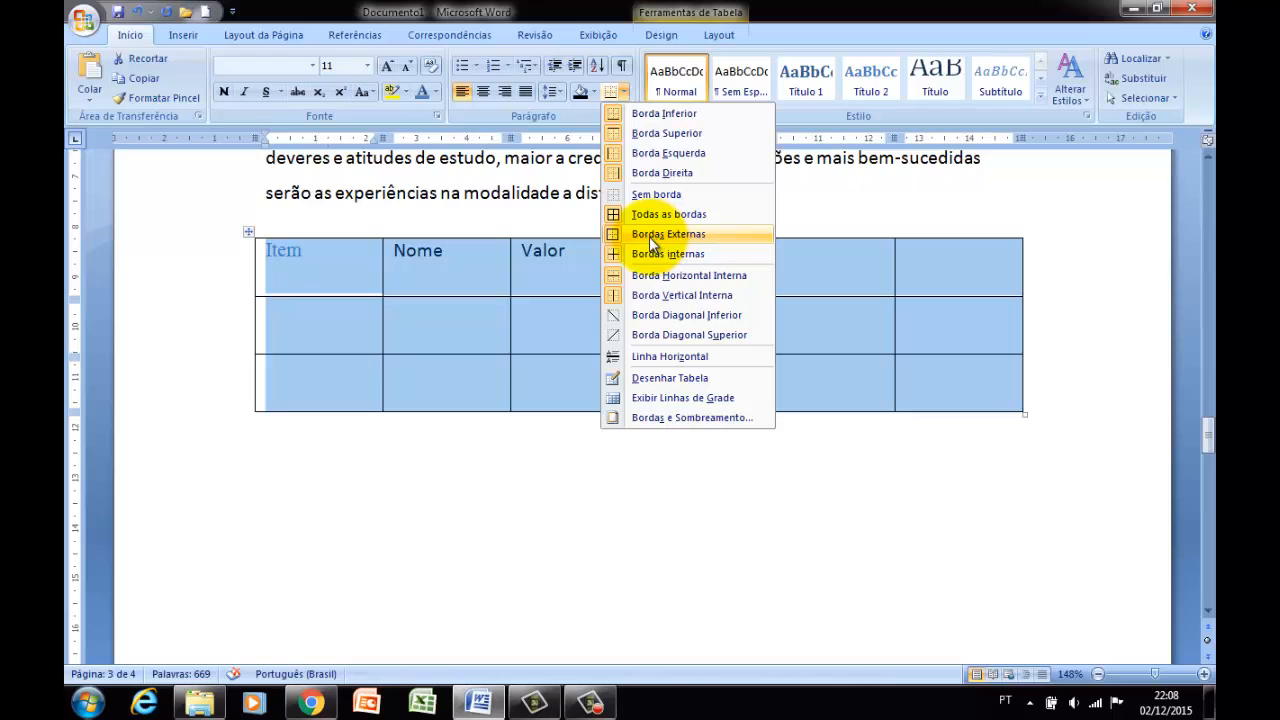
pyautogui.click(623, 93)
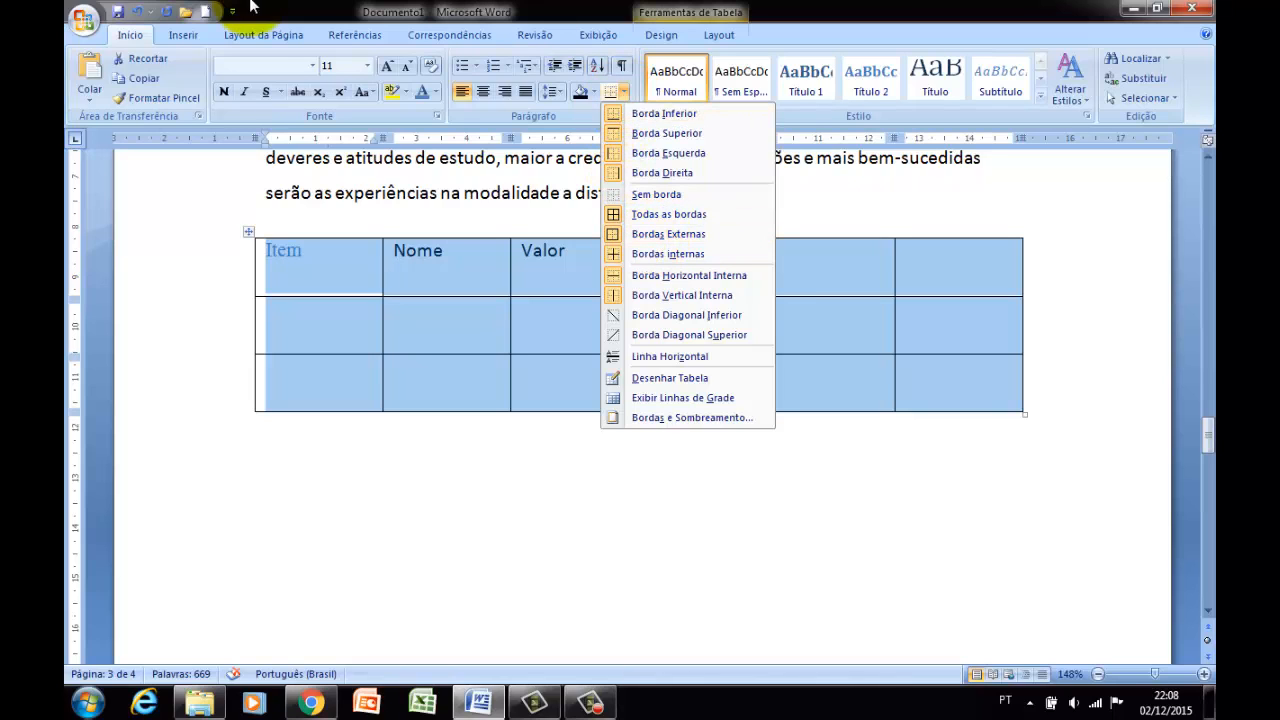
pyautogui.click(190, 34)
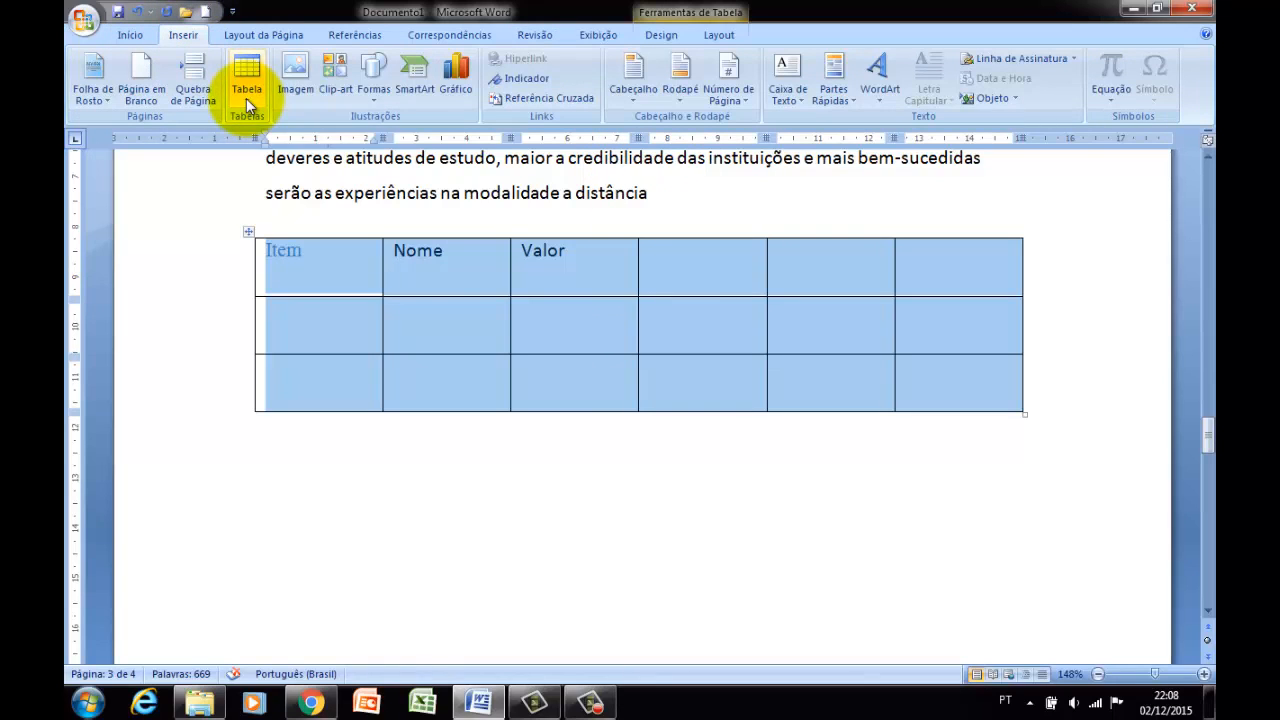
pyautogui.click(246, 98)
pyautogui.click(562, 312)
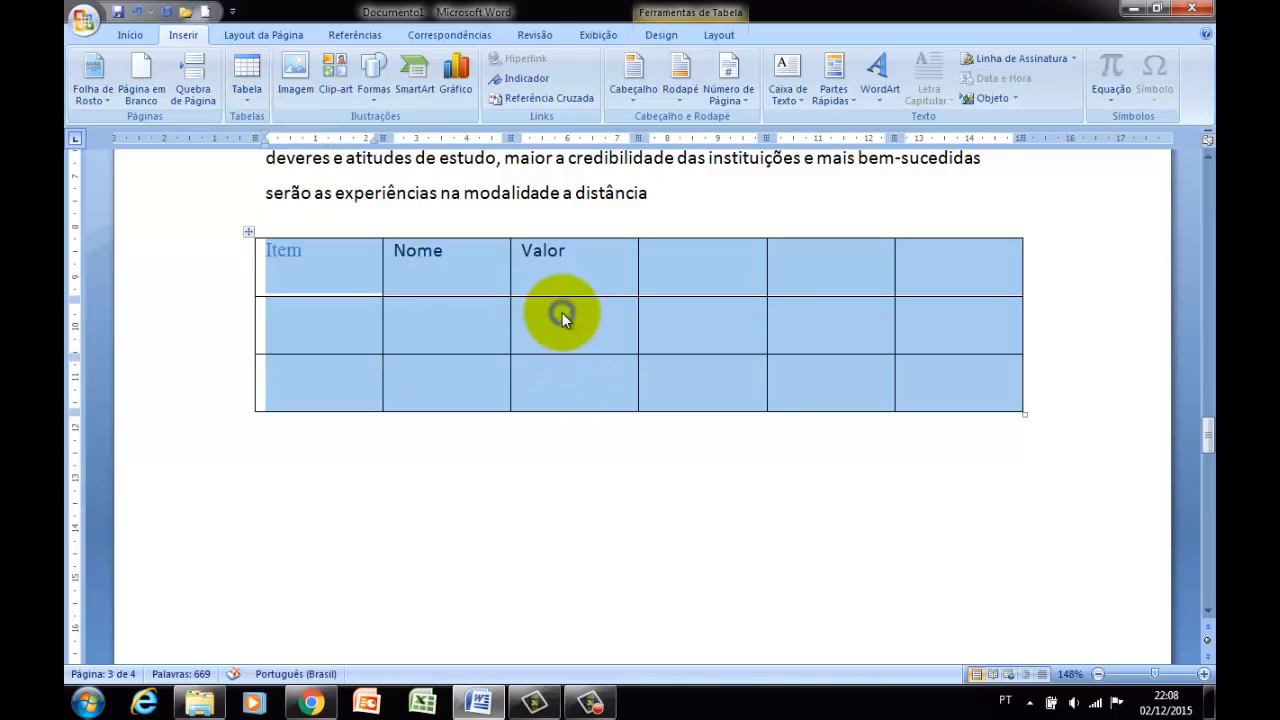
pyautogui.rightClick(560, 310)
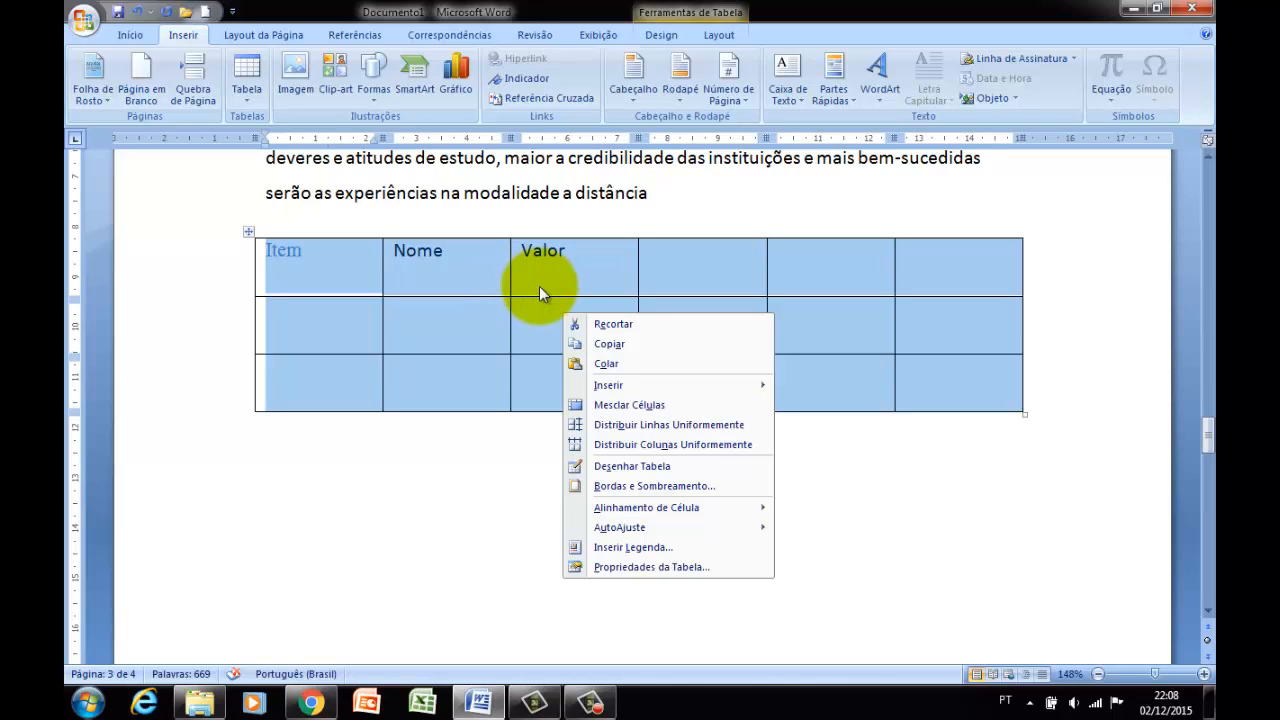
pyautogui.click(648, 488)
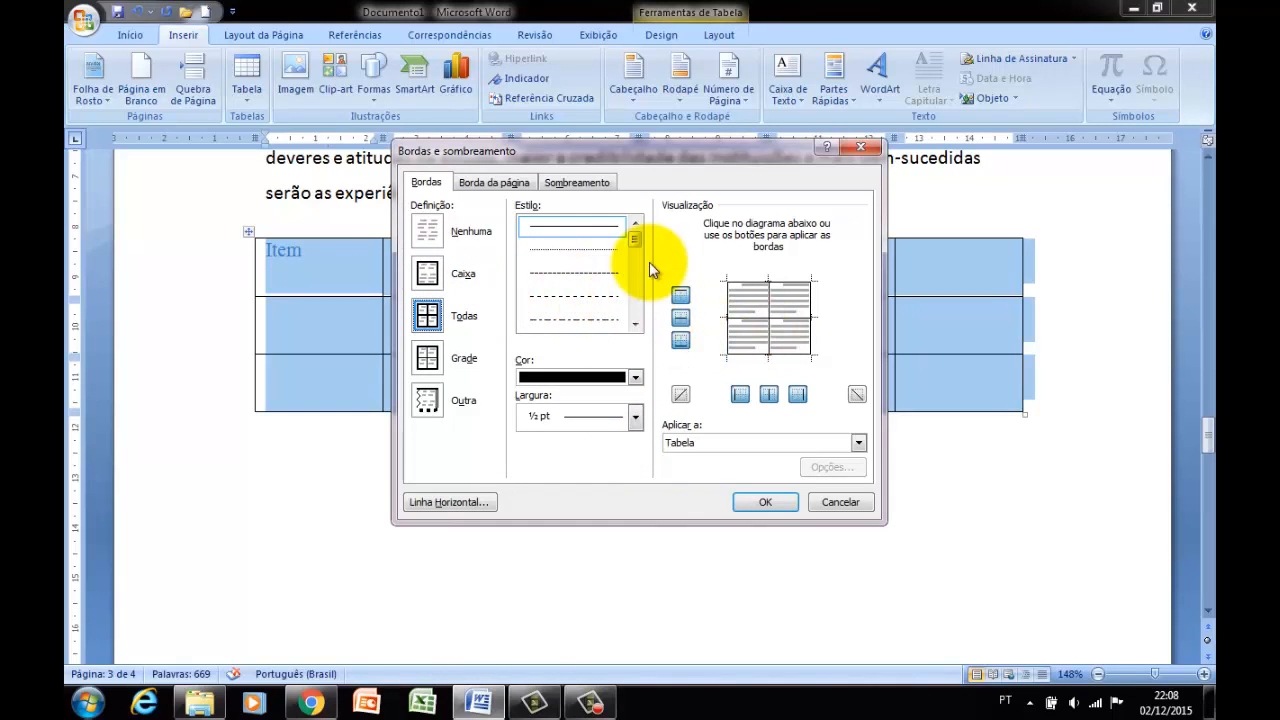
pyautogui.click(604, 251)
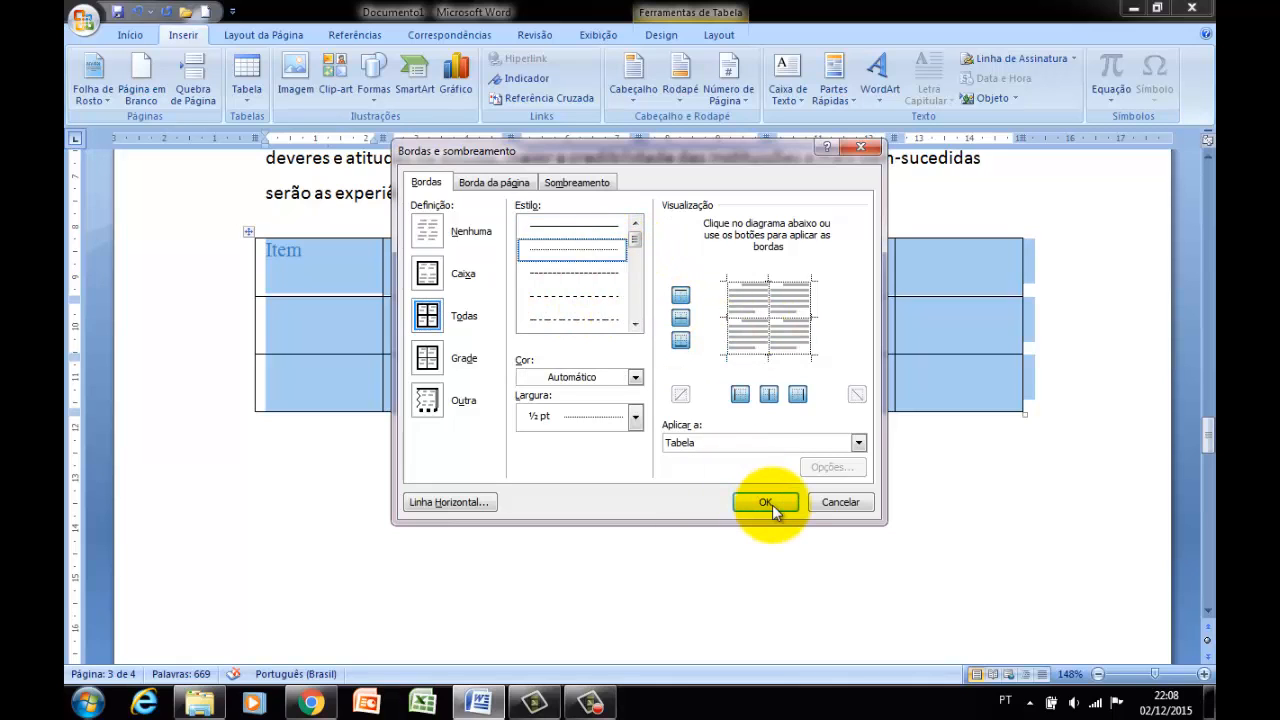
pyautogui.click(766, 502)
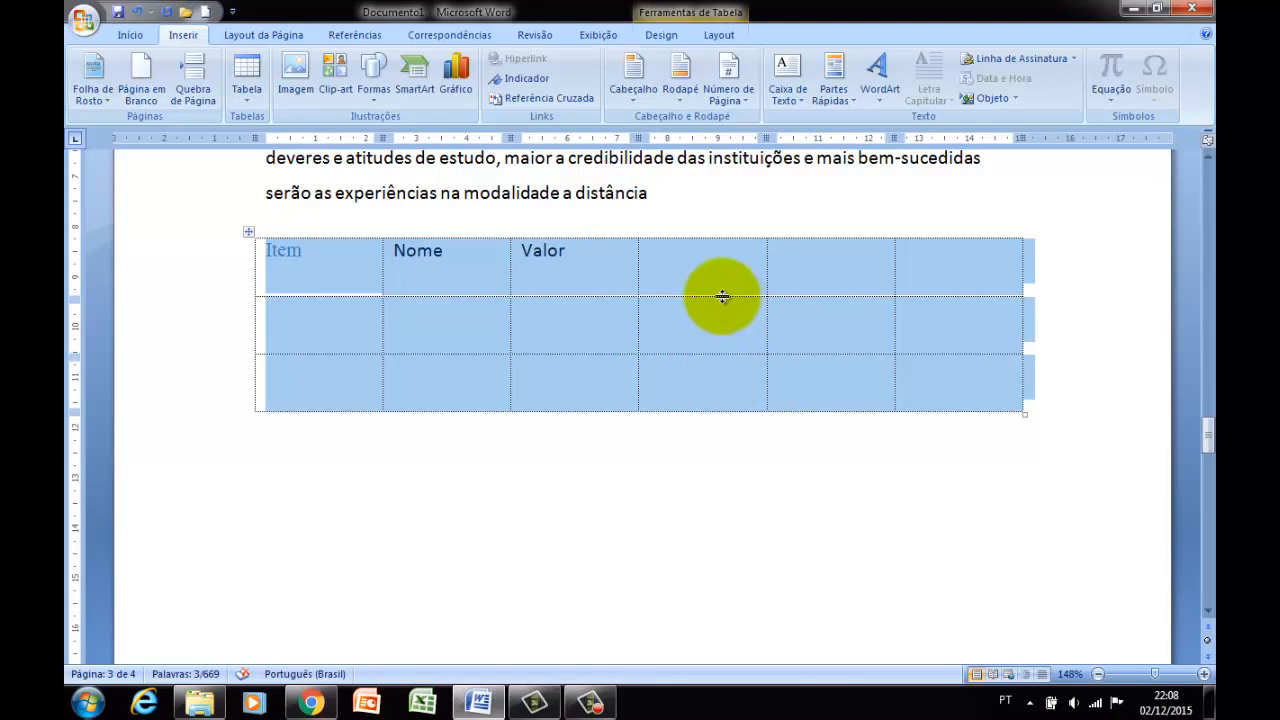
# Switch the table's border style to a solid ½ pt line and remove its inner horizontal and vertical borders.
pyautogui.rightClick(722, 300)
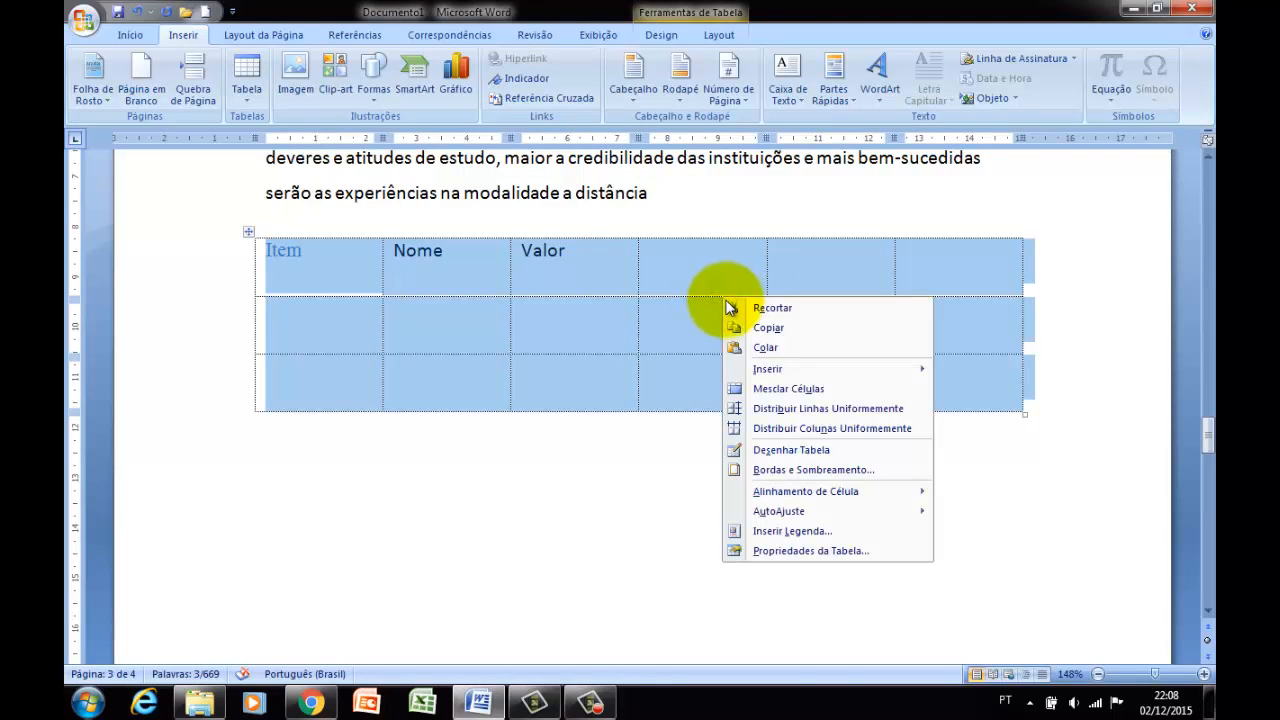
pyautogui.click(812, 467)
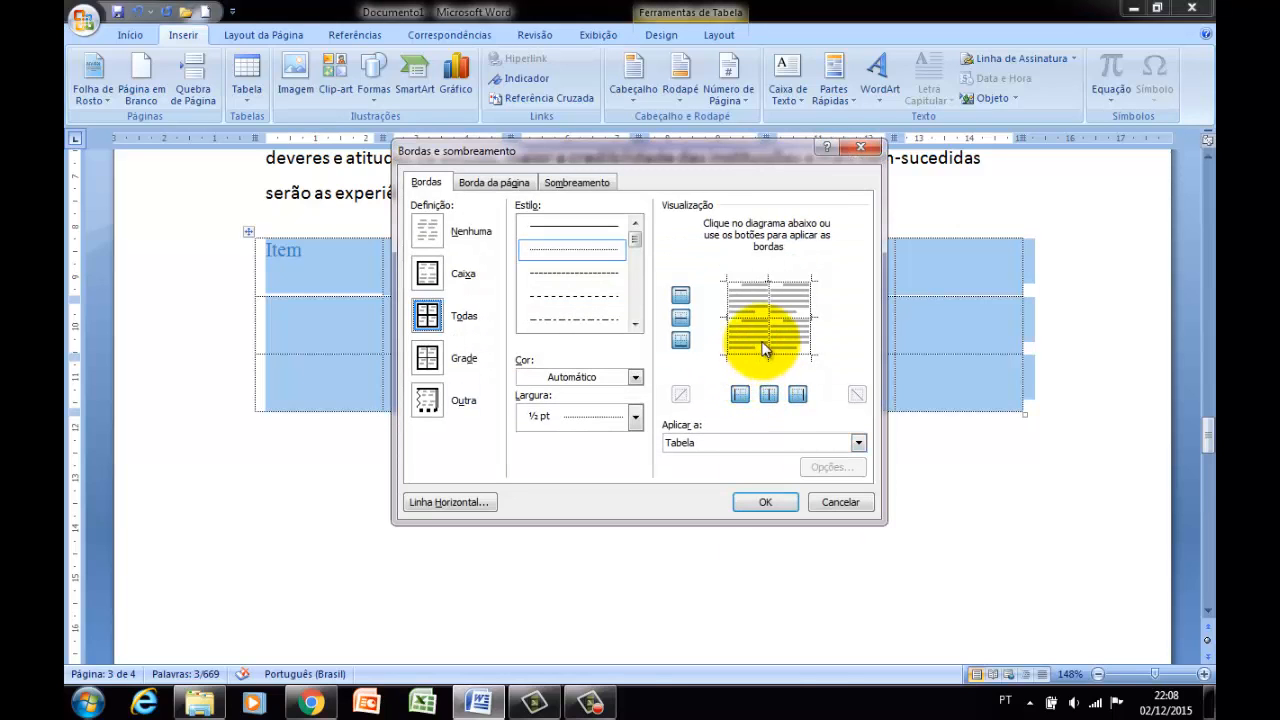
pyautogui.click(619, 234)
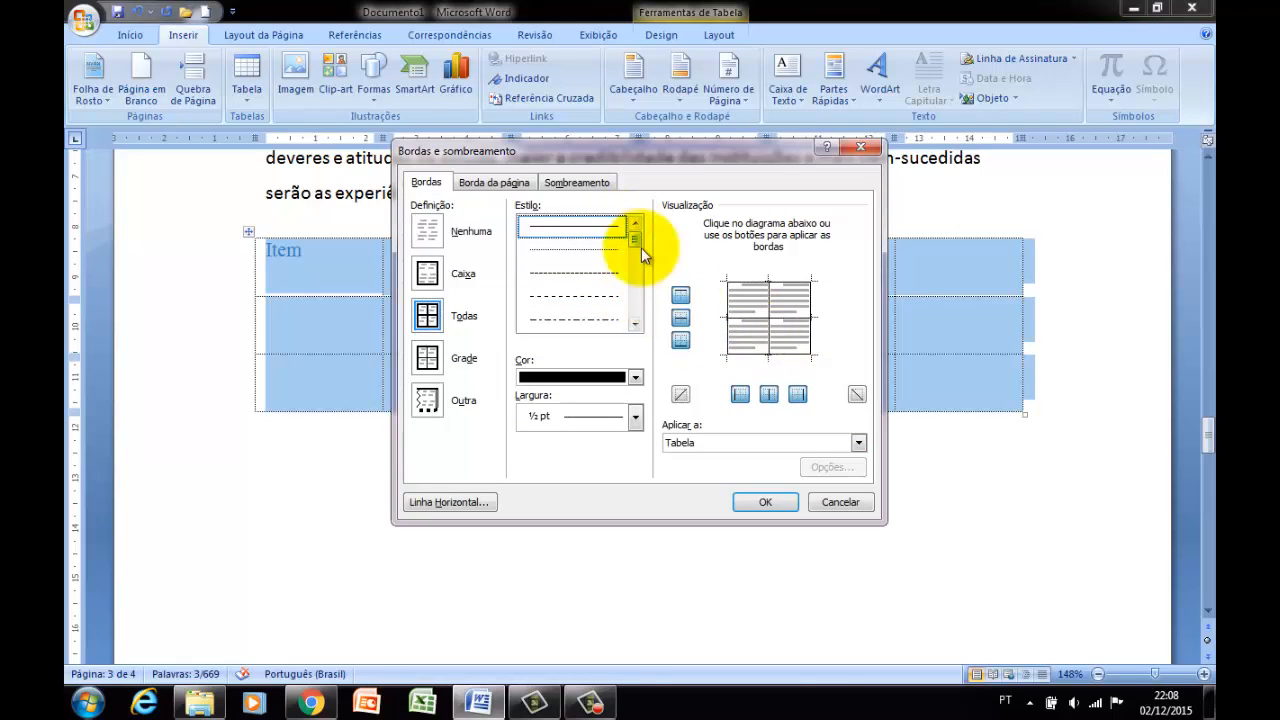
pyautogui.click(770, 321)
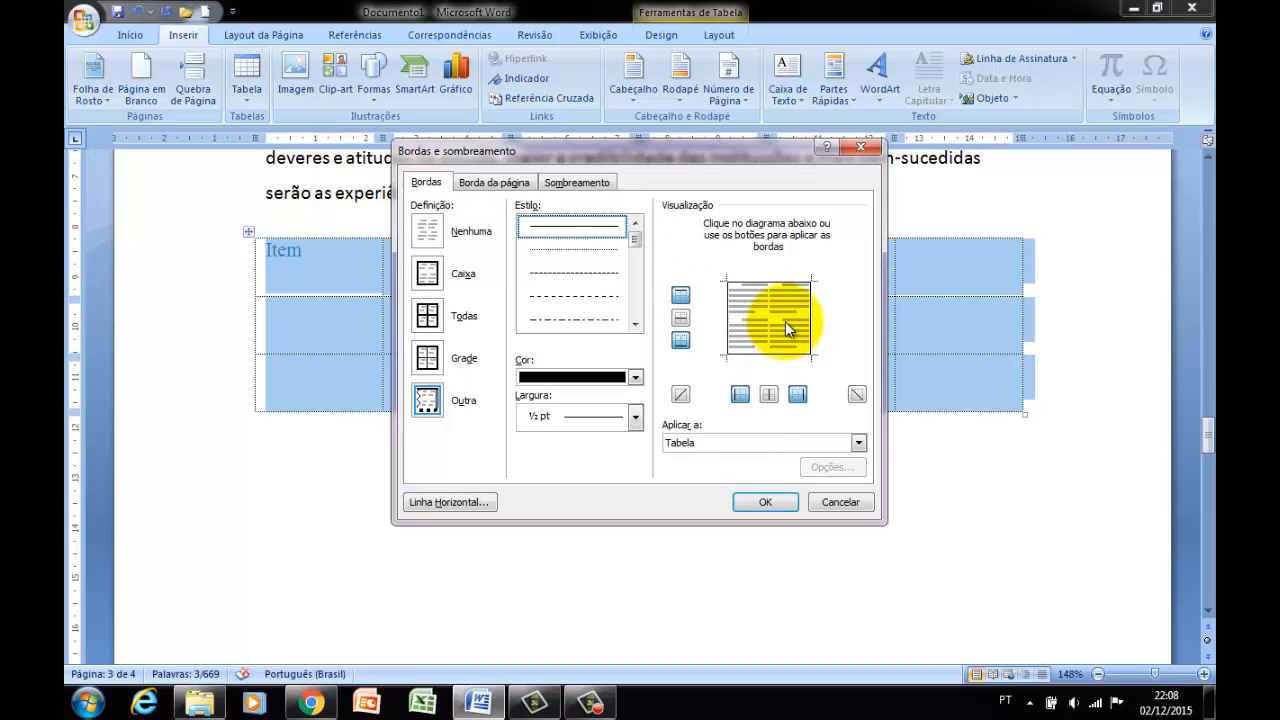
pyautogui.click(760, 501)
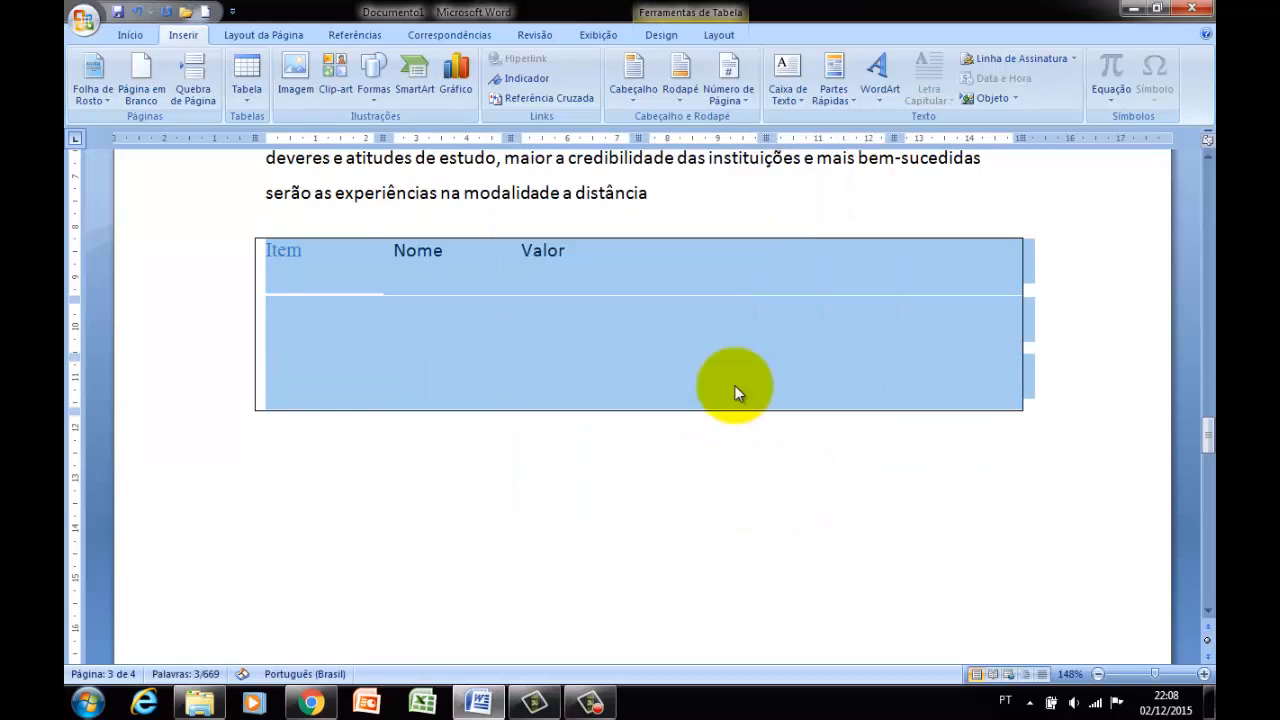
# Give the table a box border (Caixa) in the ½ pt triple-line style and clear the selection.
pyautogui.rightClick(570, 308)
pyautogui.click(645, 475)
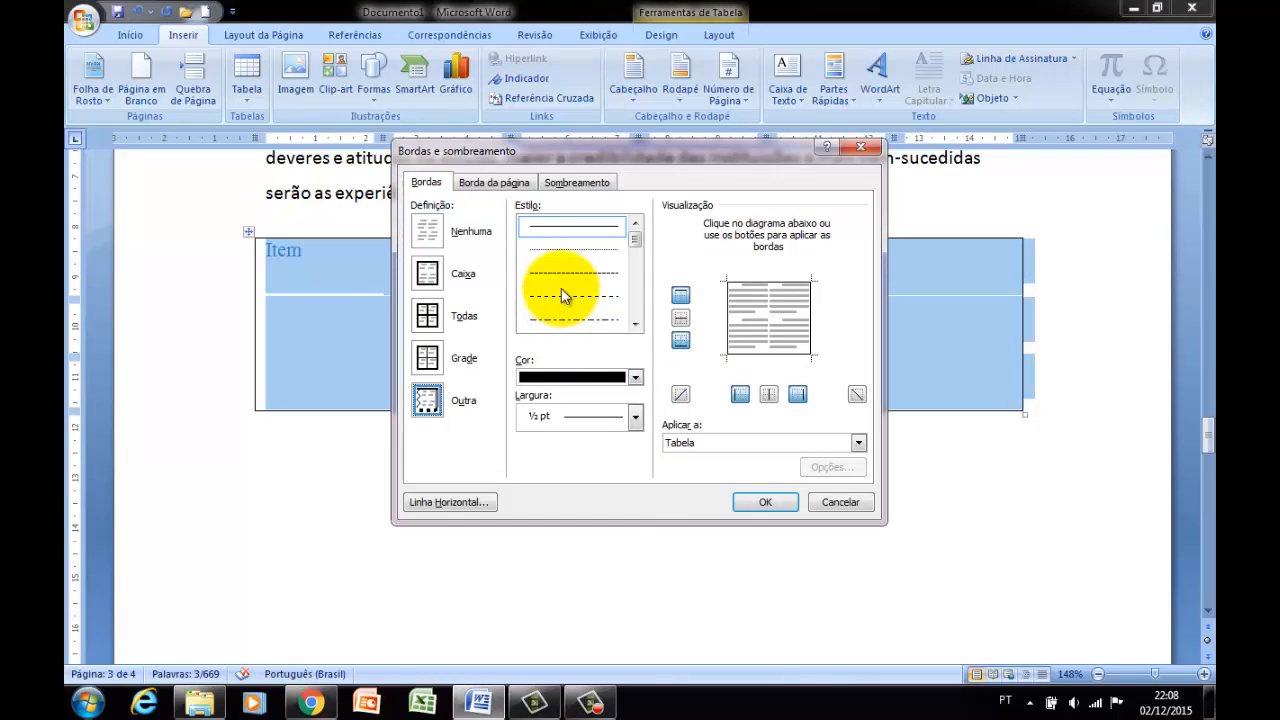
pyautogui.scroll(-1, 567, 293)
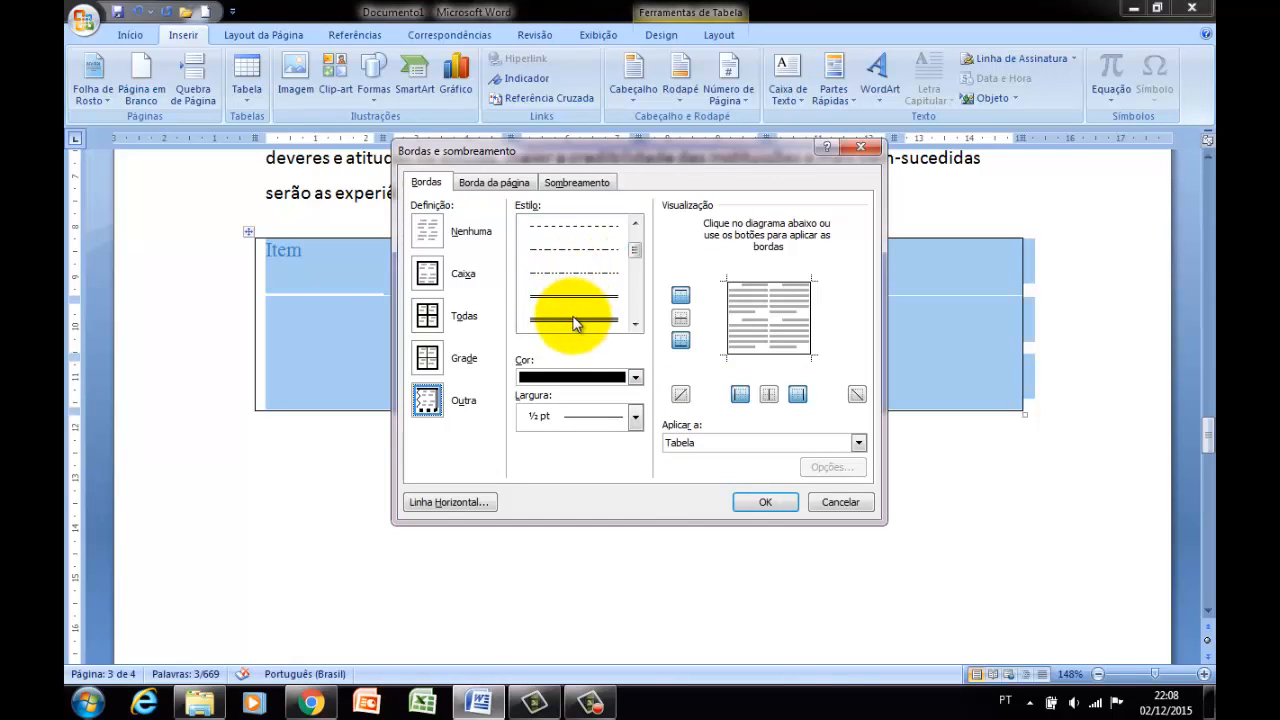
pyautogui.click(575, 321)
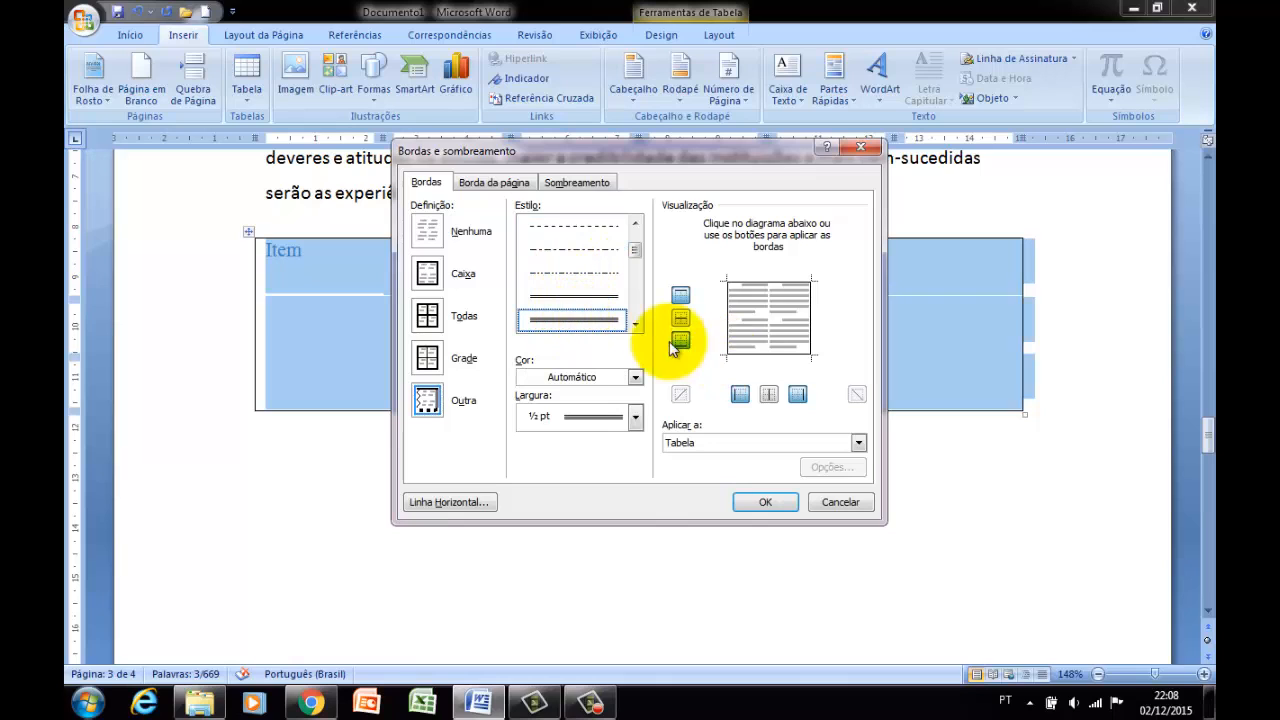
pyautogui.click(428, 274)
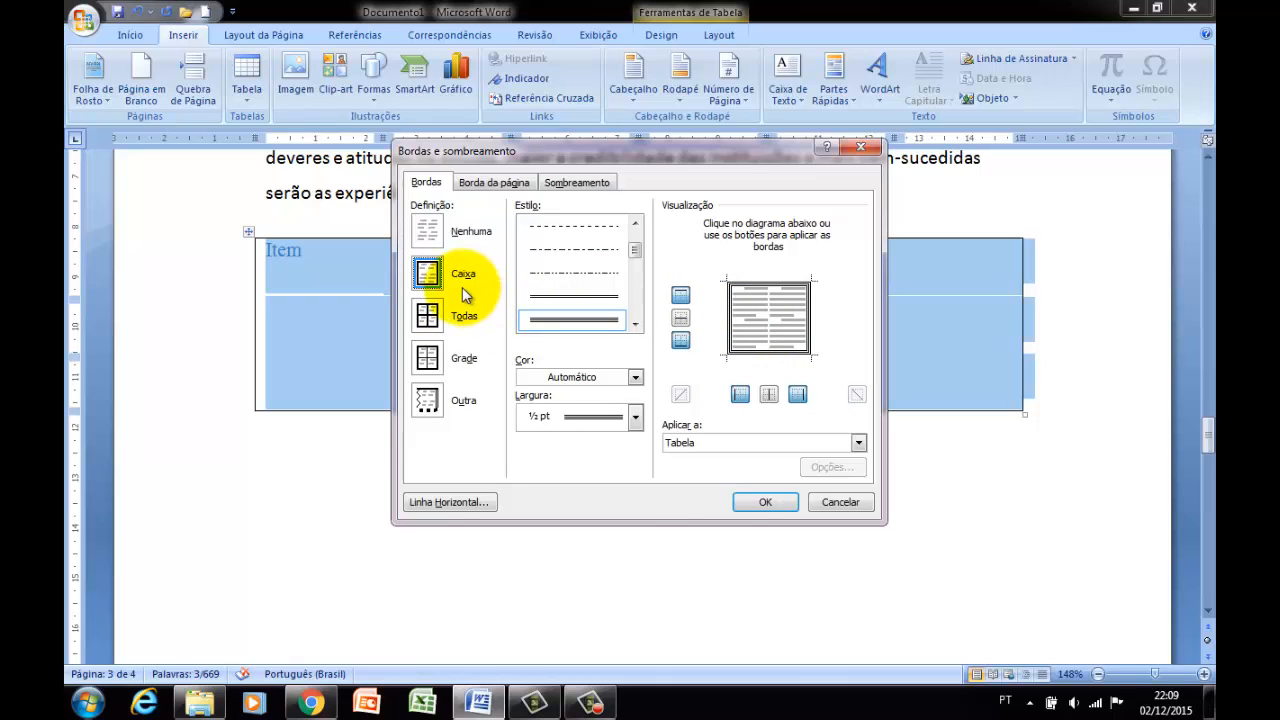
pyautogui.click(428, 278)
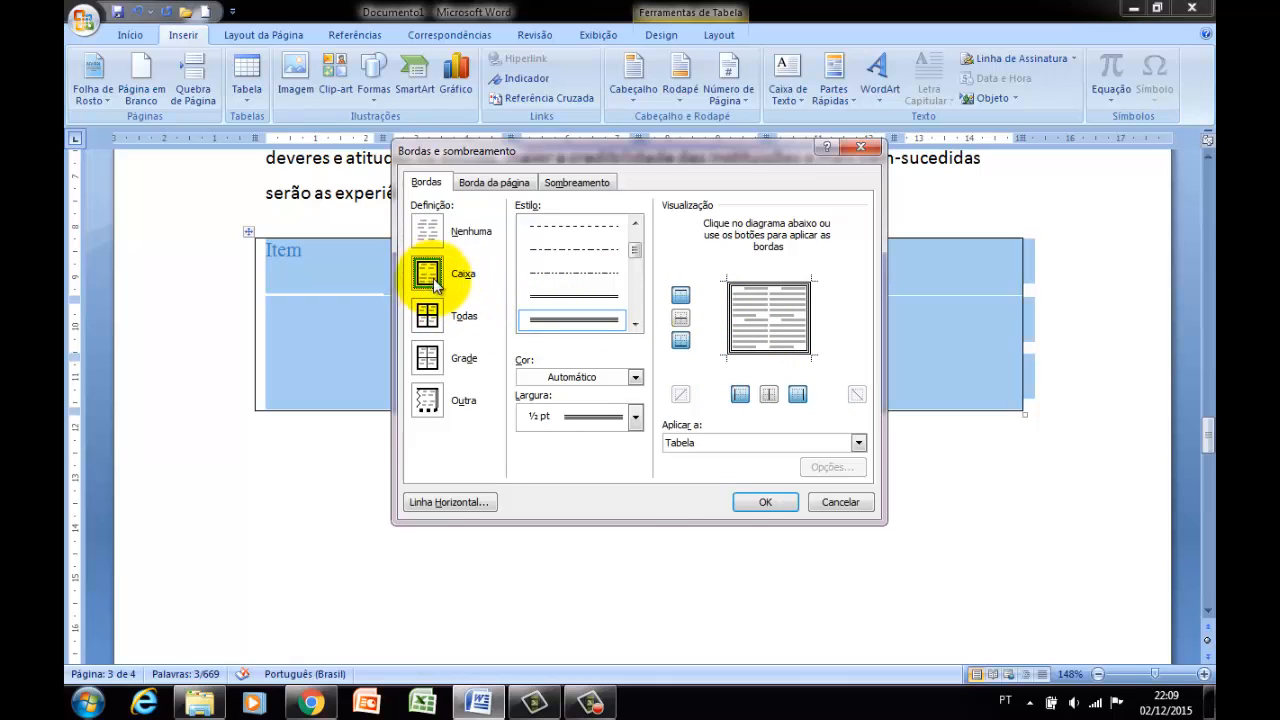
pyautogui.click(733, 330)
pyautogui.click(733, 330)
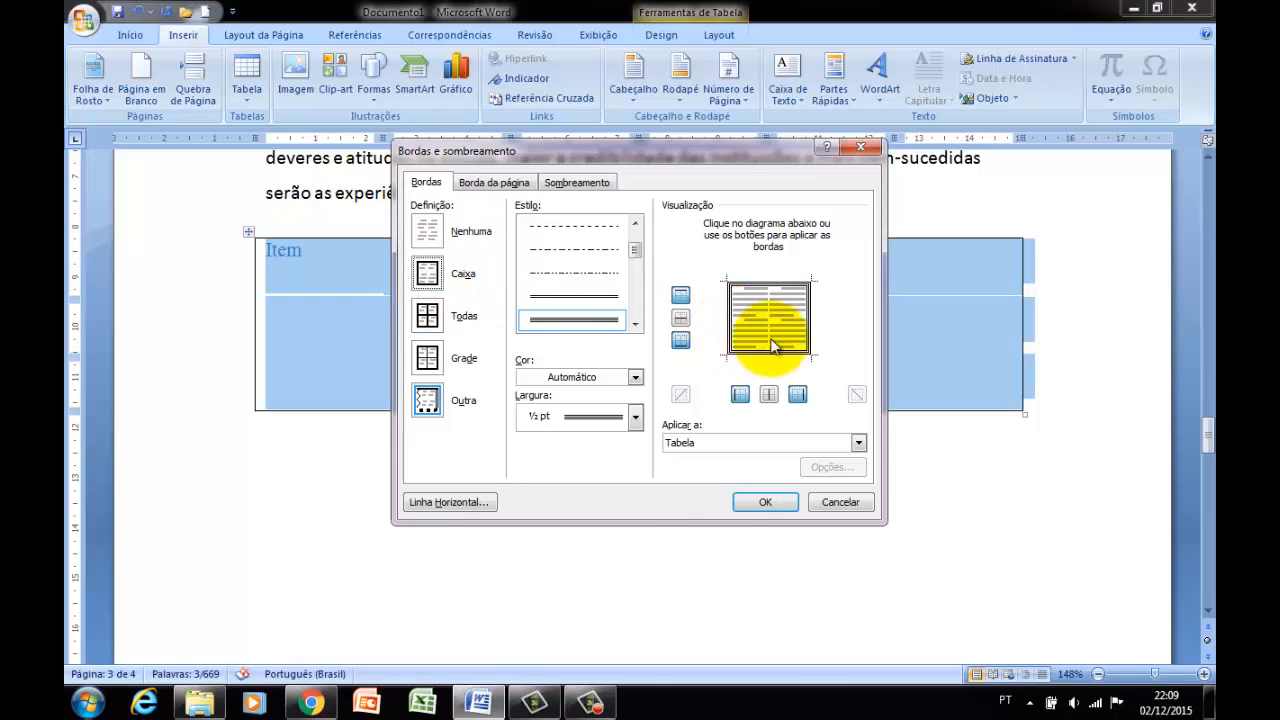
pyautogui.click(808, 326)
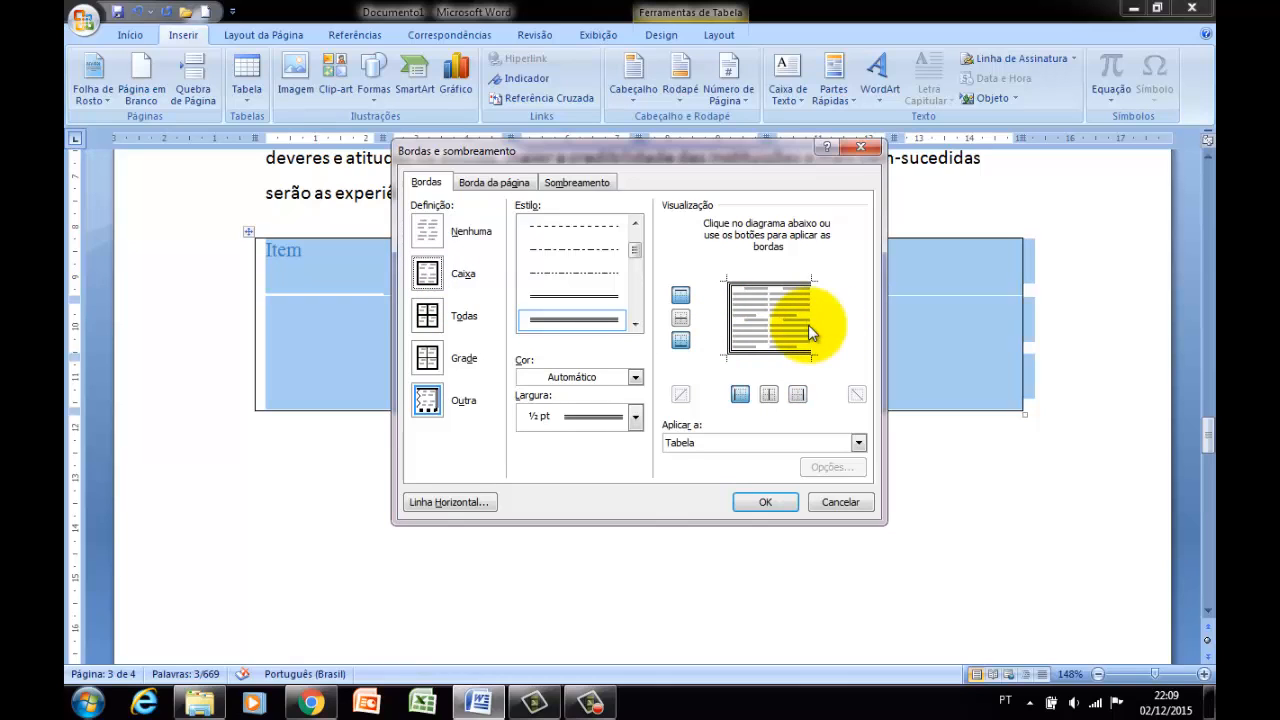
pyautogui.click(808, 325)
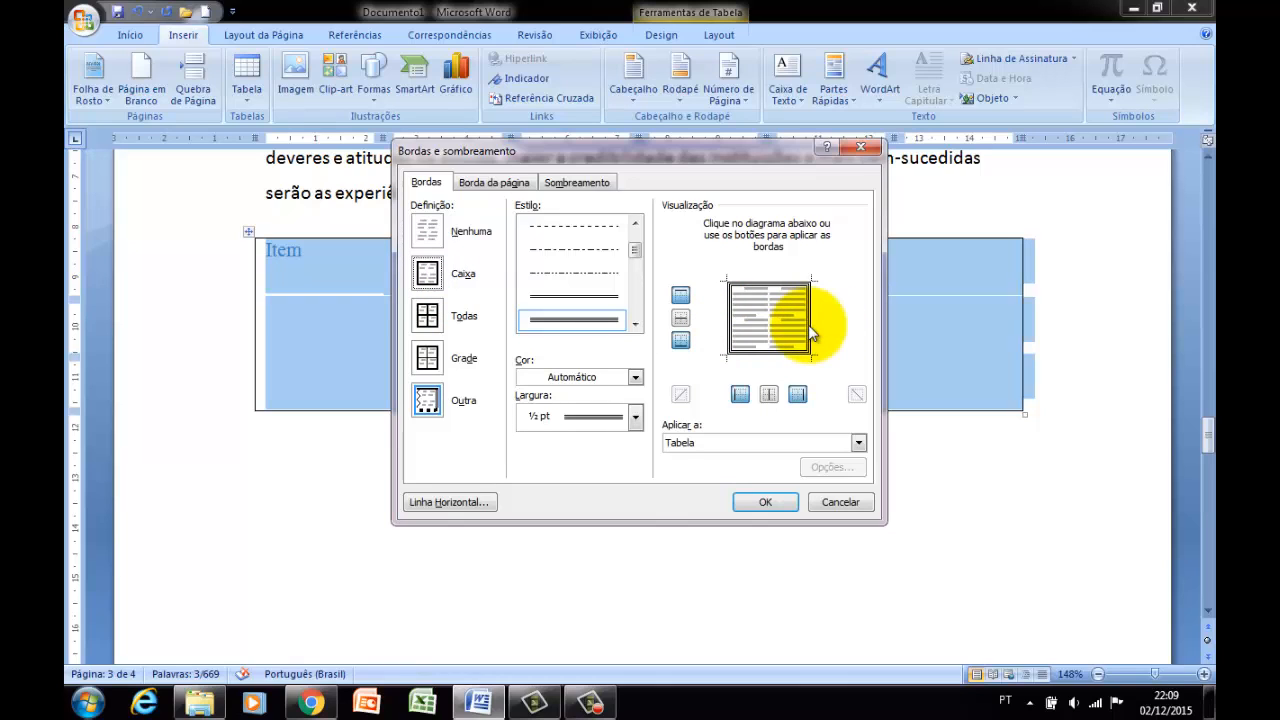
pyautogui.click(765, 501)
pyautogui.click(737, 466)
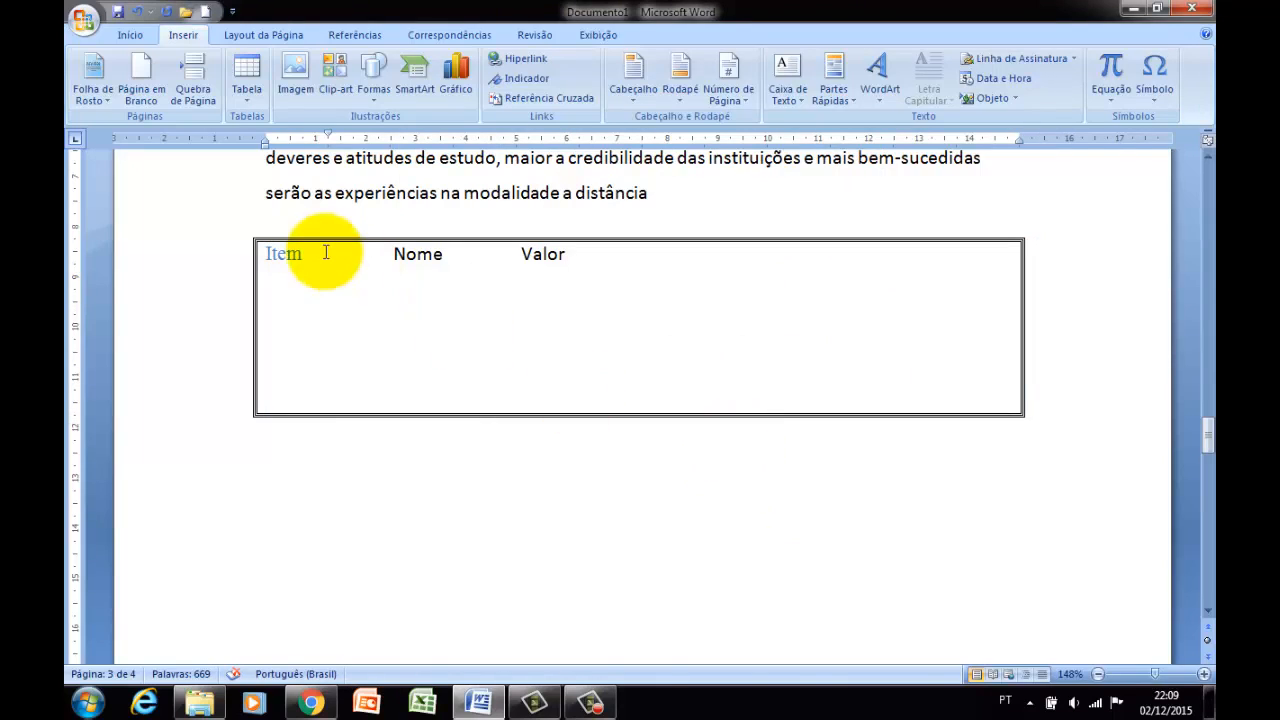
# Apply the triple-line style to all borders of the whole table, inner ones included, with the Todas setting.
pyautogui.moveTo(337, 257); pyautogui.dragTo(868, 343)
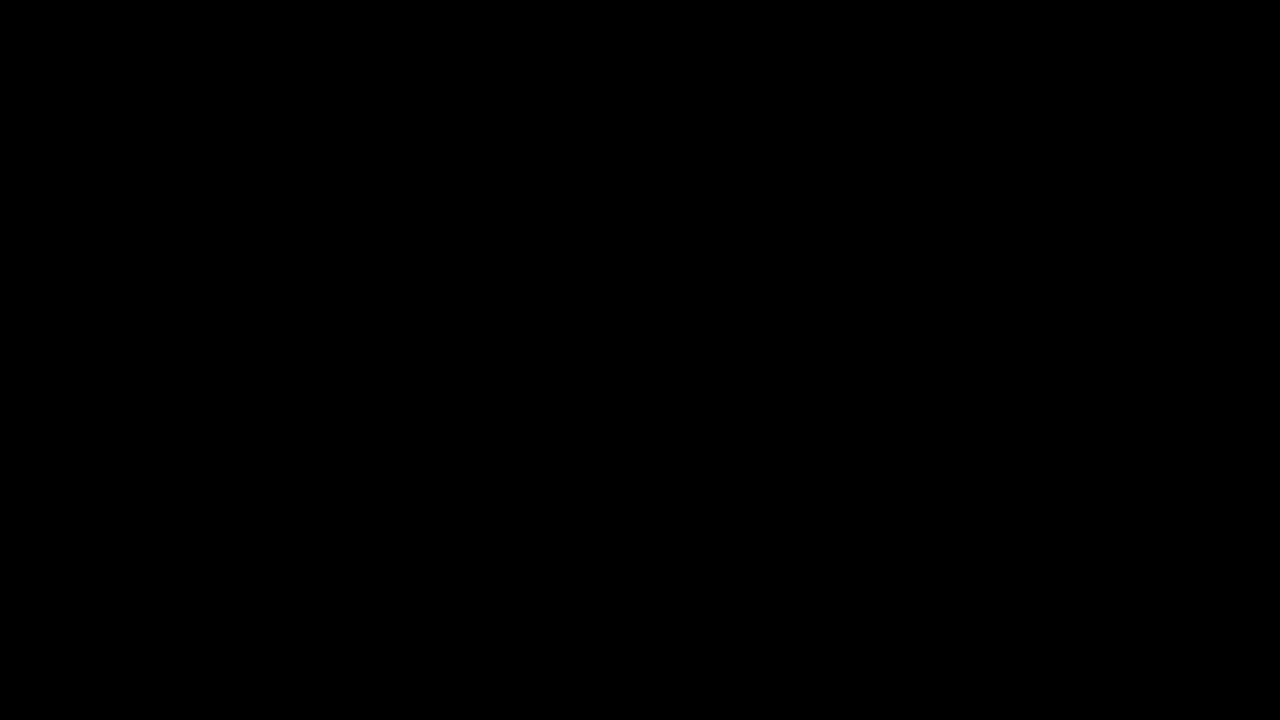
pyautogui.rightClick(529, 277)
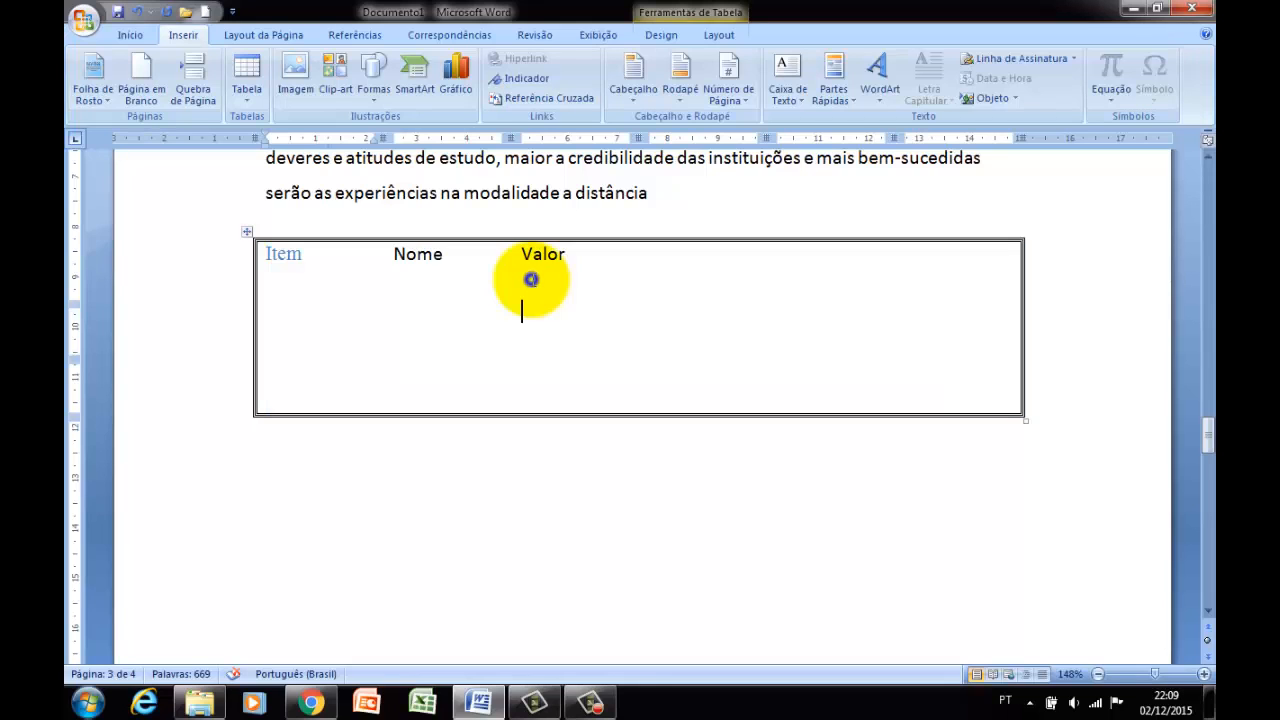
pyautogui.click(297, 257)
pyautogui.moveTo(297, 257); pyautogui.dragTo(878, 356)
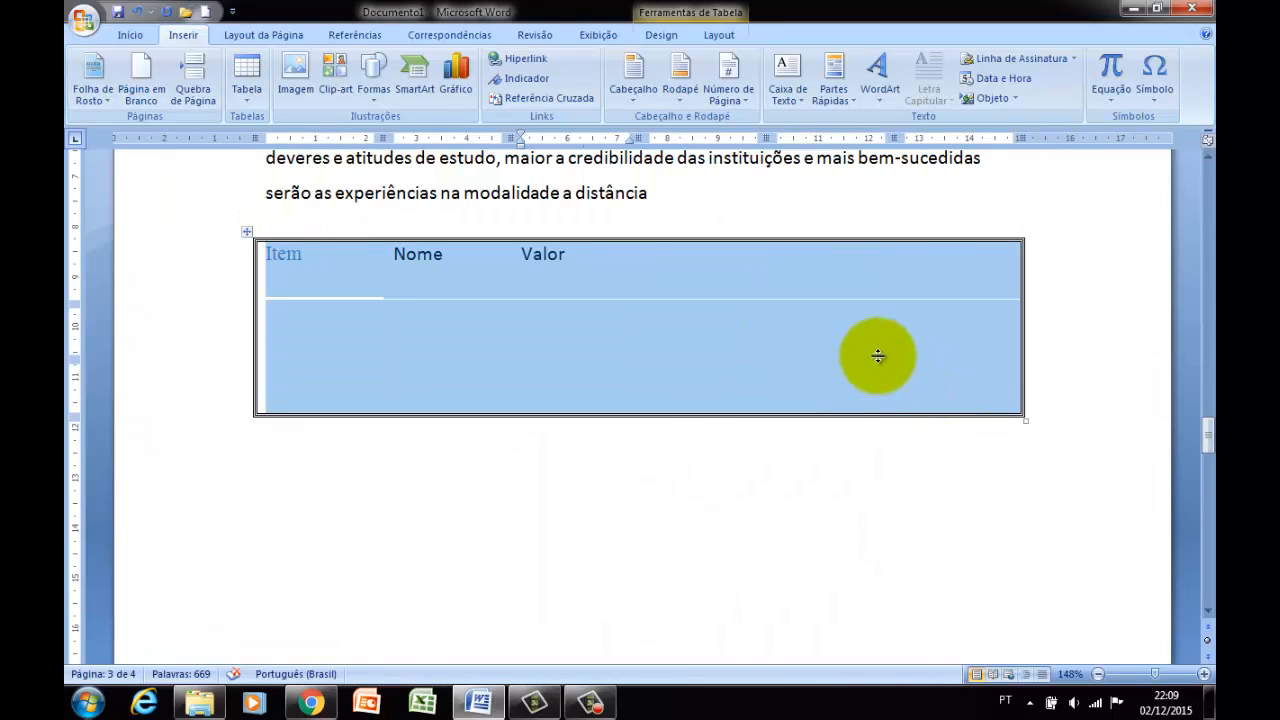
pyautogui.rightClick(872, 357)
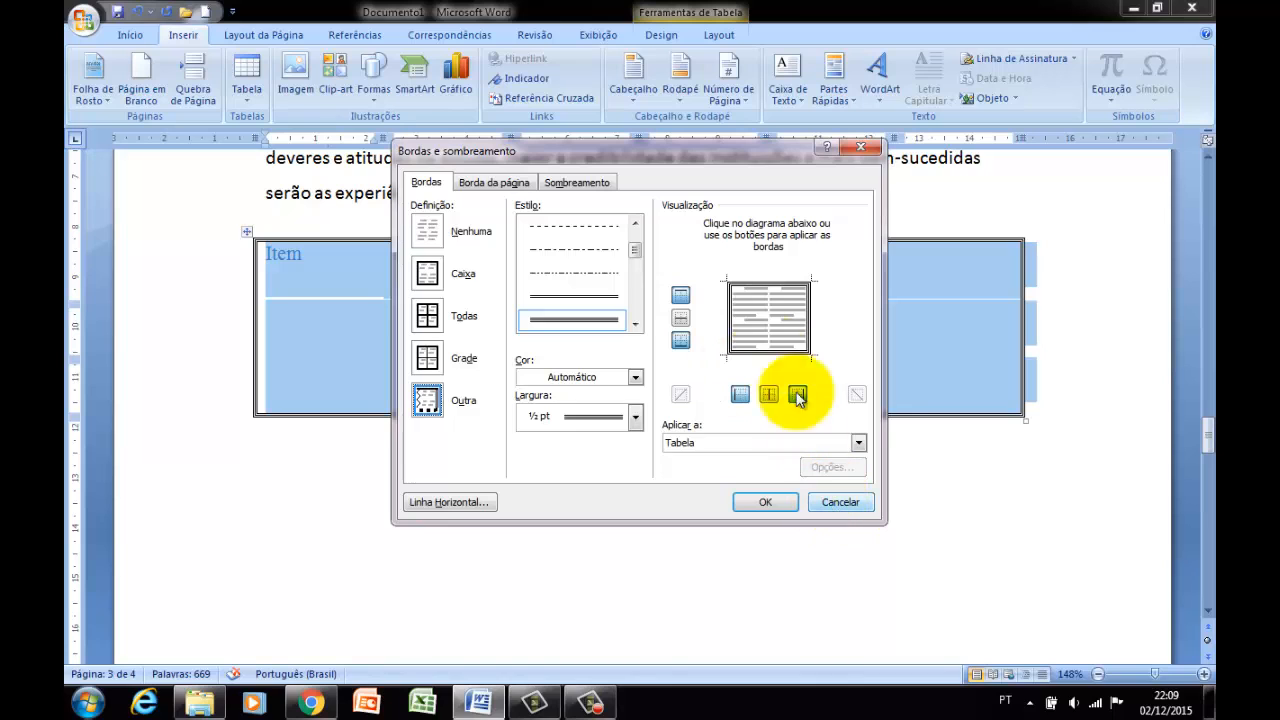
pyautogui.click(426, 316)
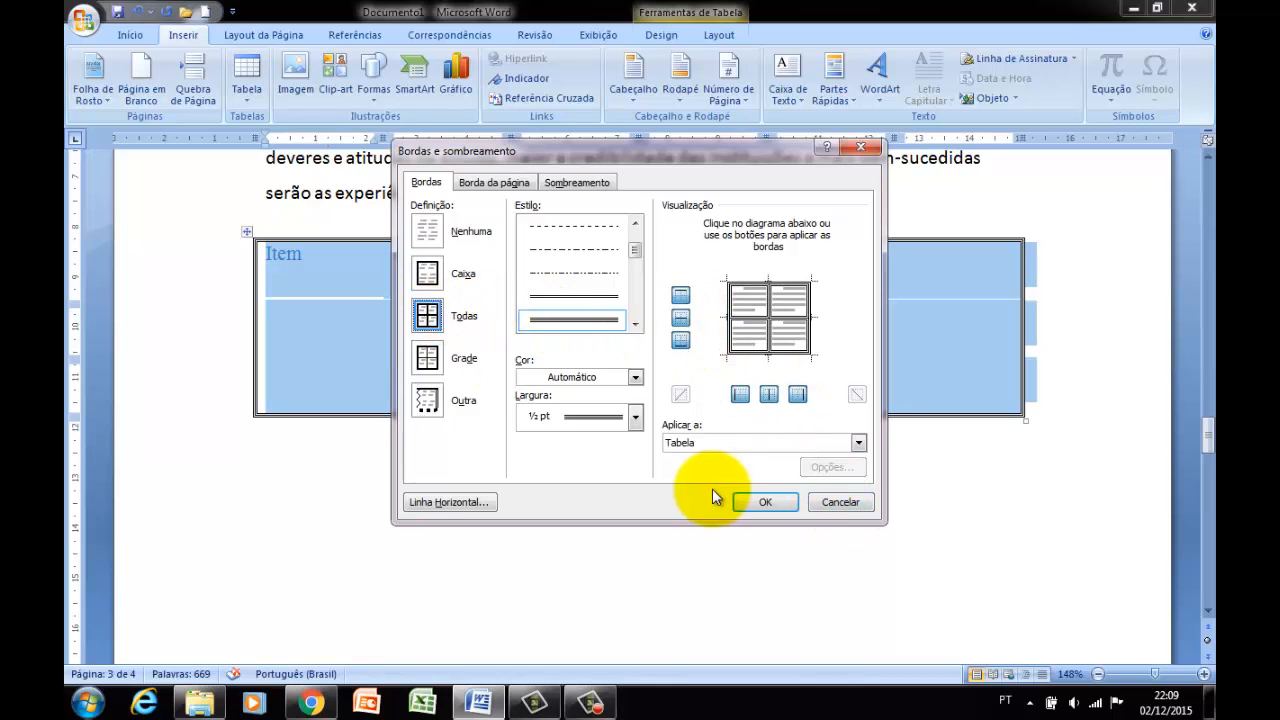
pyautogui.click(750, 500)
pyautogui.click(672, 347)
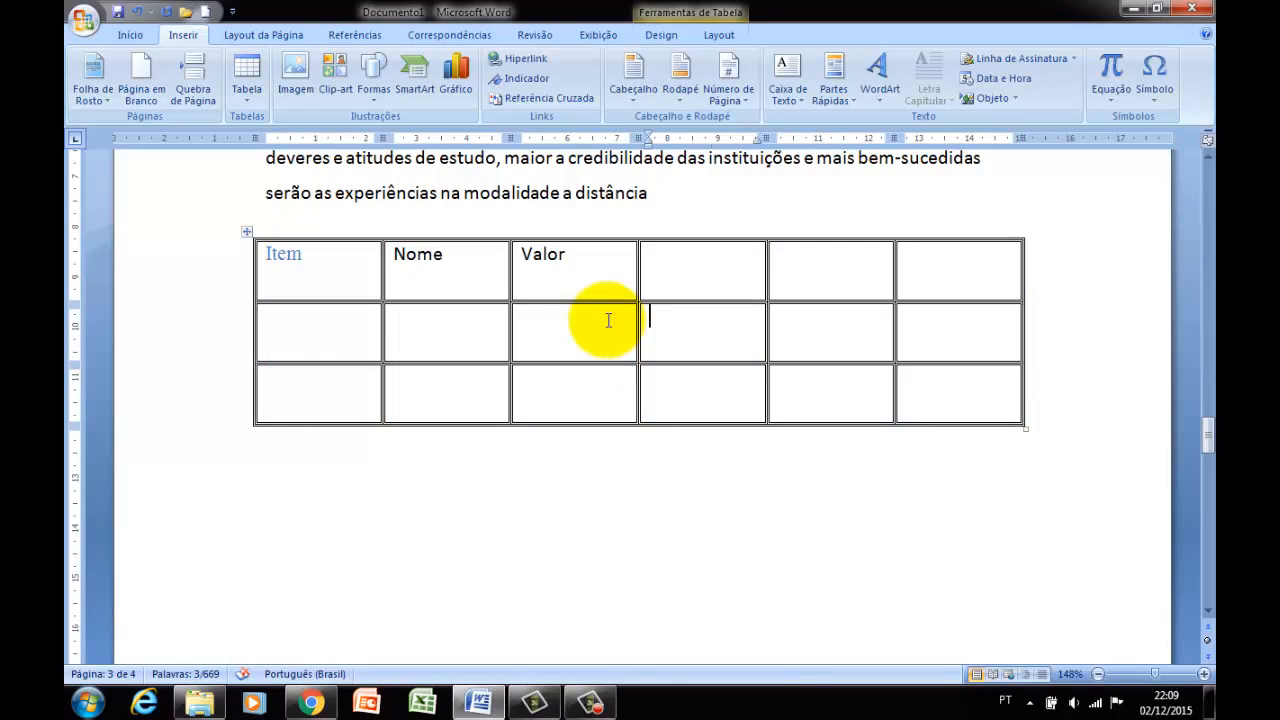
# Merge the three empty cells after Valor in the table's first row into one cell.
pyautogui.moveTo(677, 266); pyautogui.dragTo(970, 283)
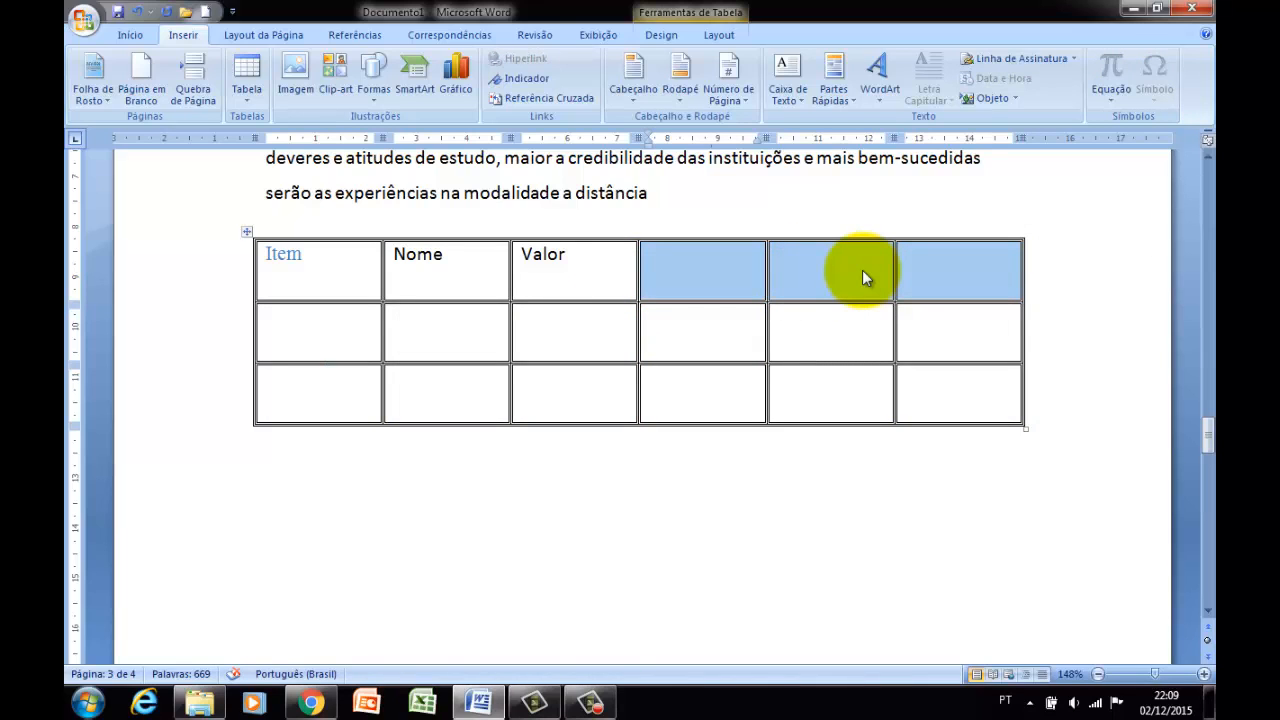
pyautogui.rightClick(797, 267)
pyautogui.click(862, 380)
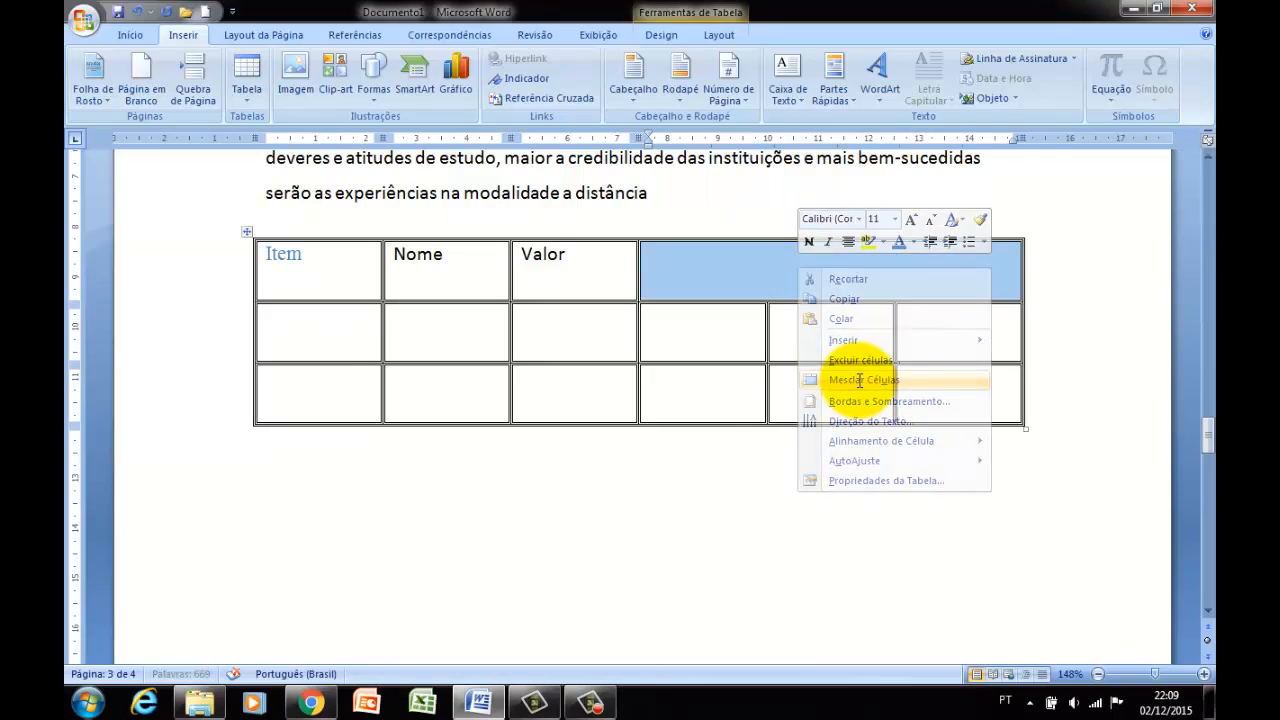
pyautogui.click(856, 378)
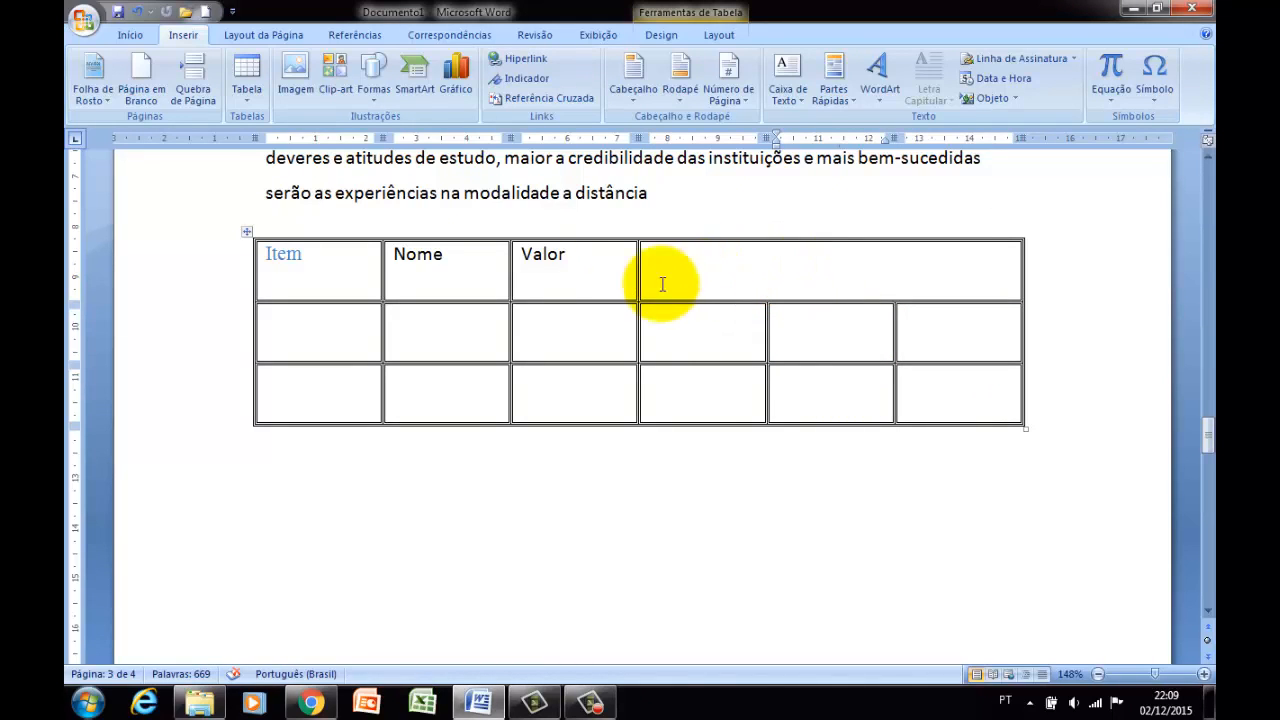
pyautogui.click(412, 337)
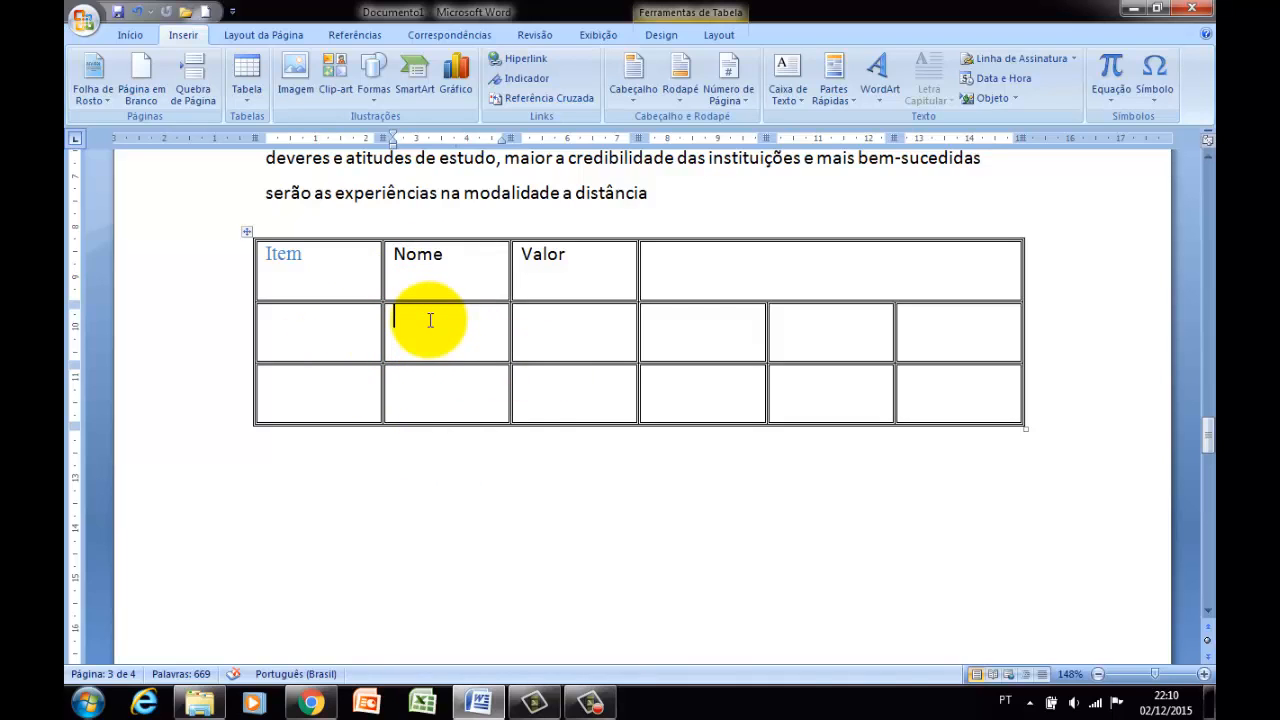
pyautogui.hotkey('ctrl', 'e')
pyautogui.scroll(2, 337, 306)
pyautogui.scroll(-3, 371, 374)
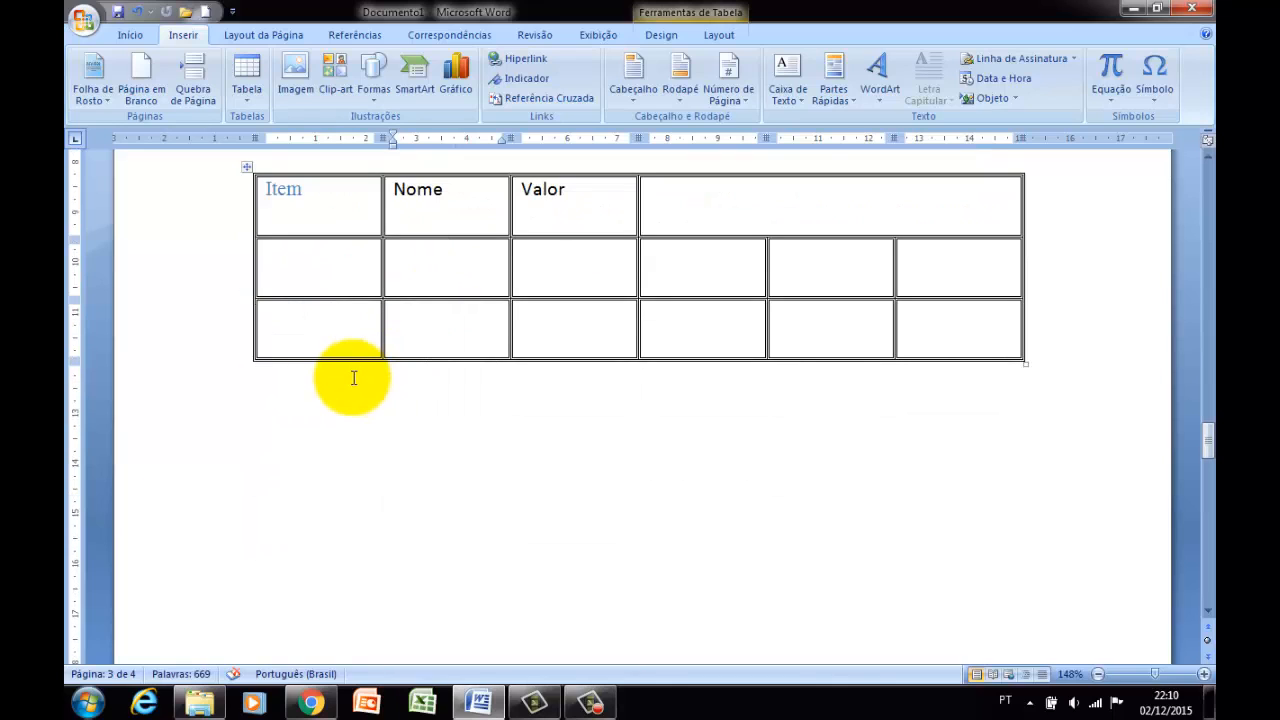
# Insert the picture Tulipas.jpg from the Amostras de Imagens folder below the table.
pyautogui.click(353, 377)
pyautogui.press('Return')
pyautogui.press('Return')
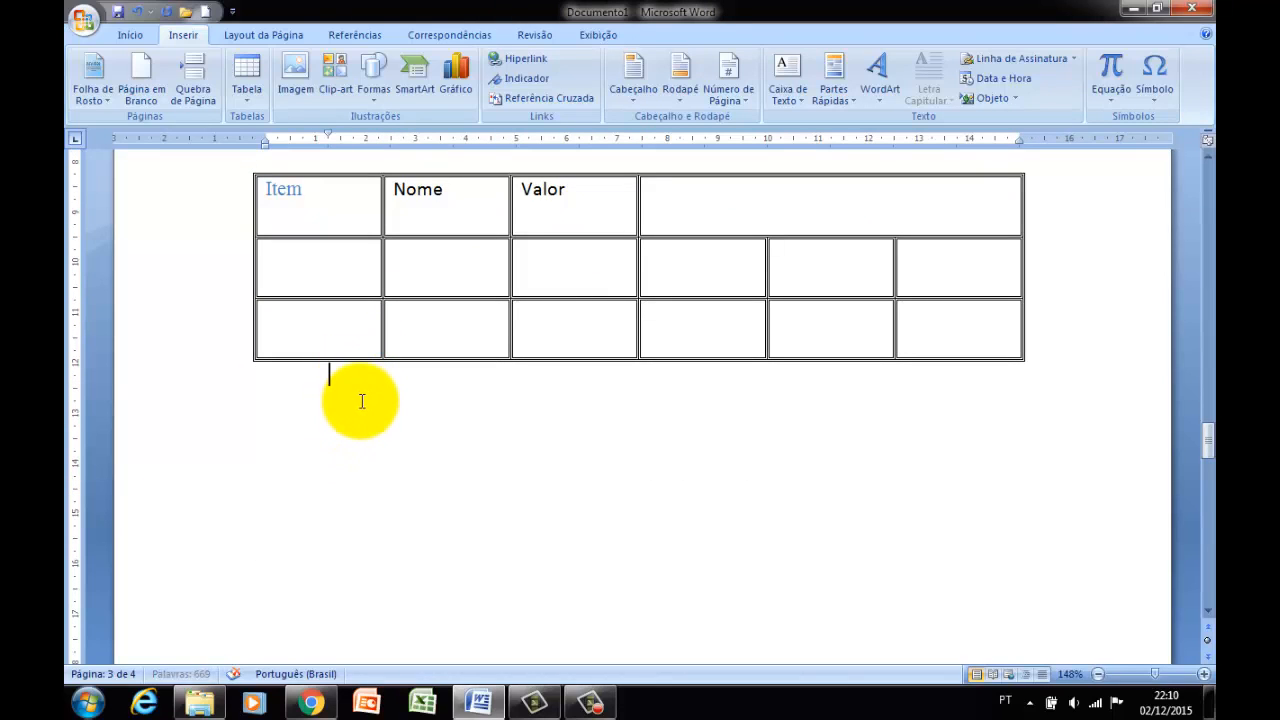
pyautogui.press('Return')
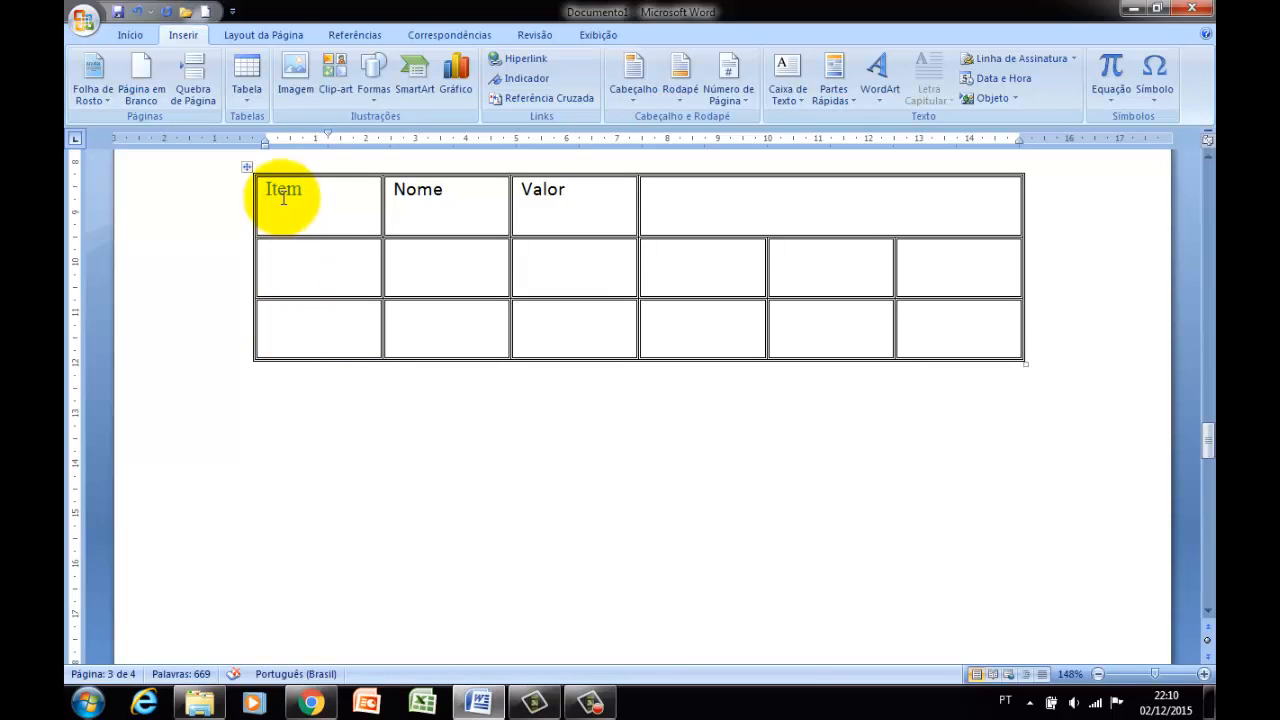
pyautogui.click(295, 78)
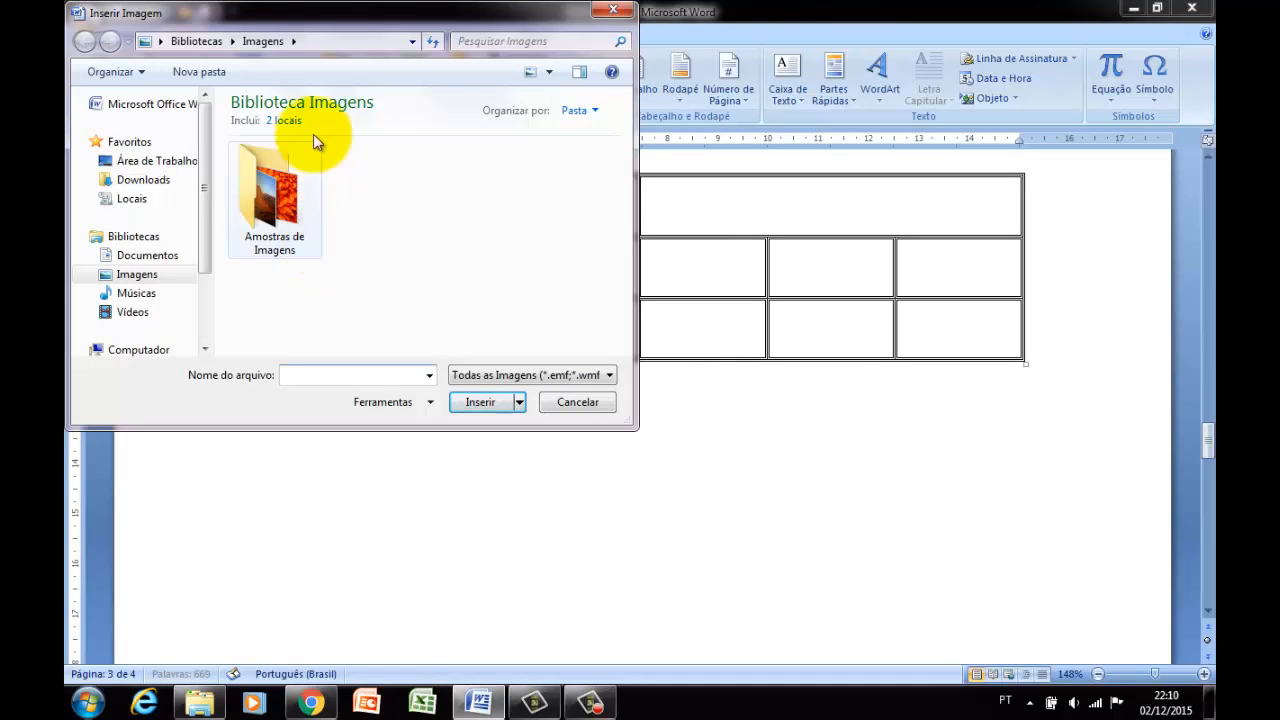
pyautogui.click(272, 236)
pyautogui.doubleClick(271, 233)
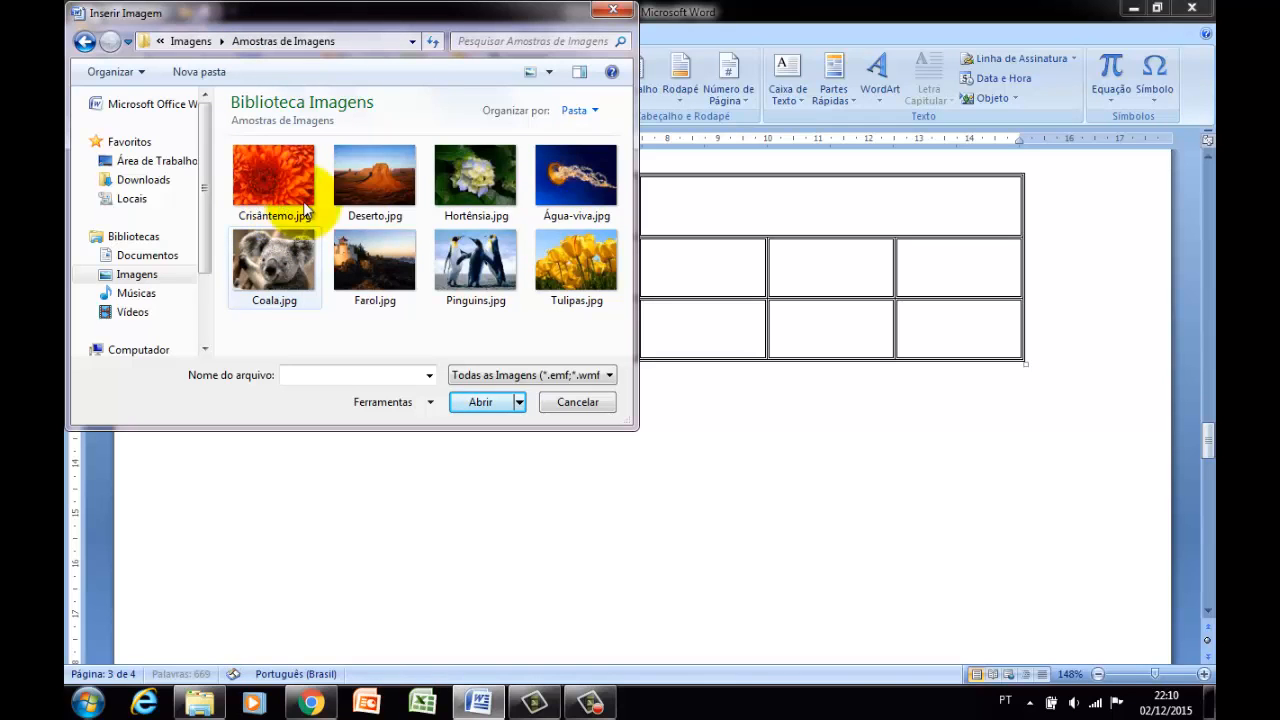
pyautogui.doubleClick(555, 258)
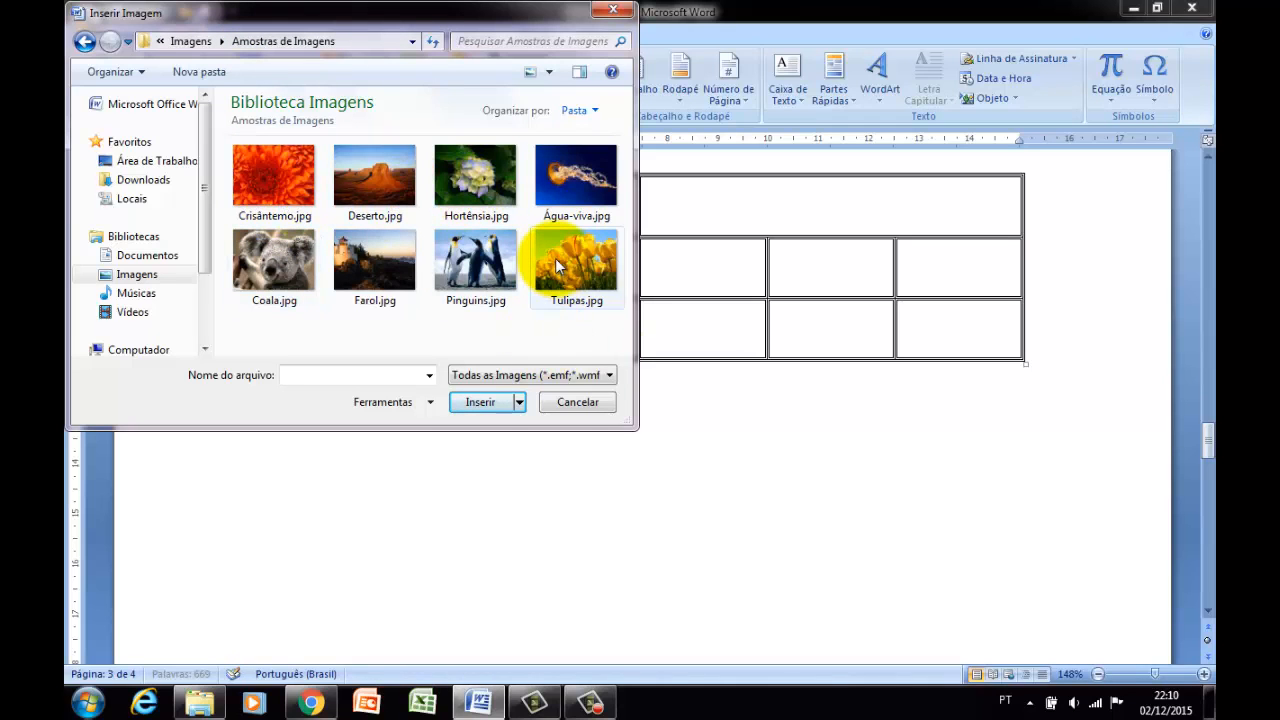
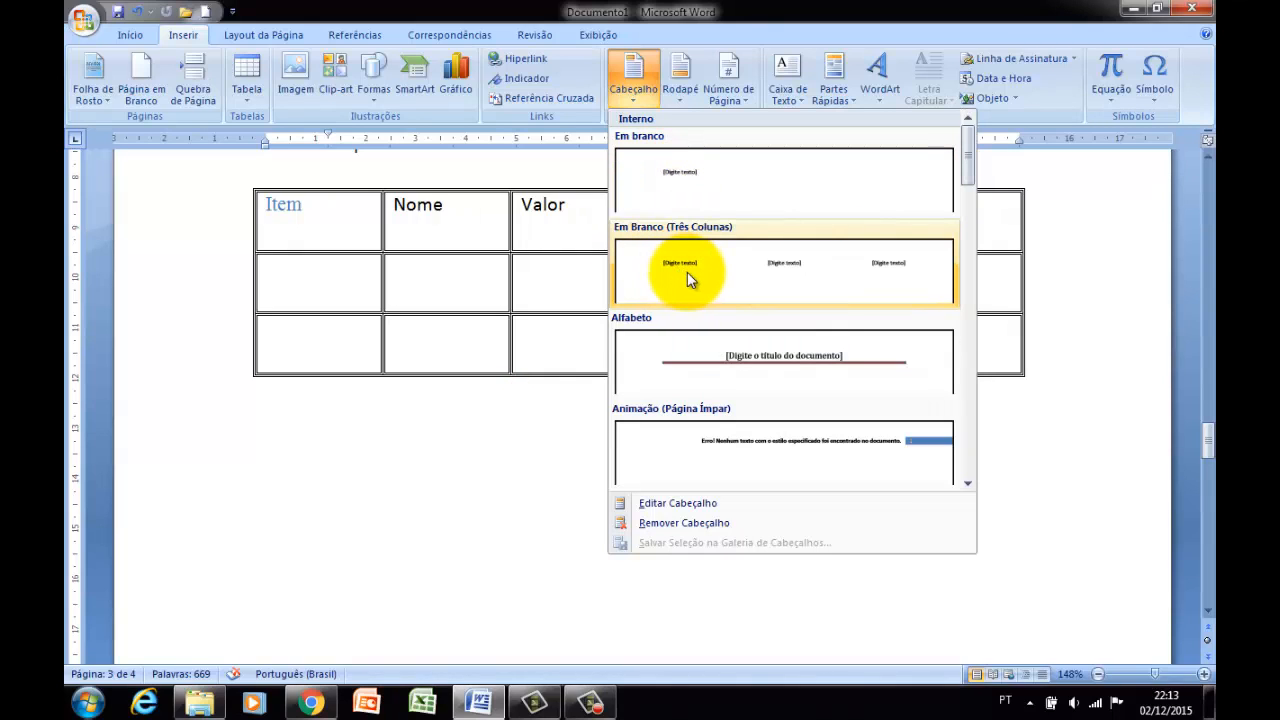
# Insert the Em branco header with the text Cabeçalho and return to editing the document body.
pyautogui.click(684, 178)
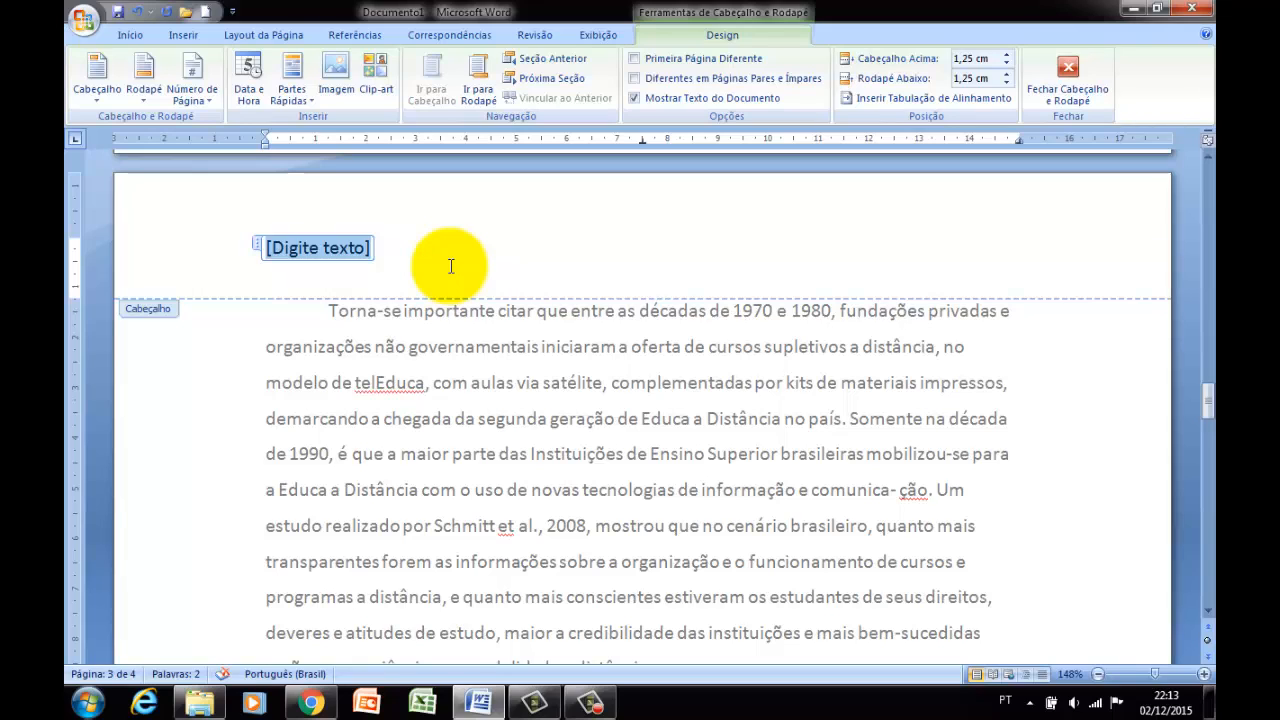
pyautogui.write('Cabe')
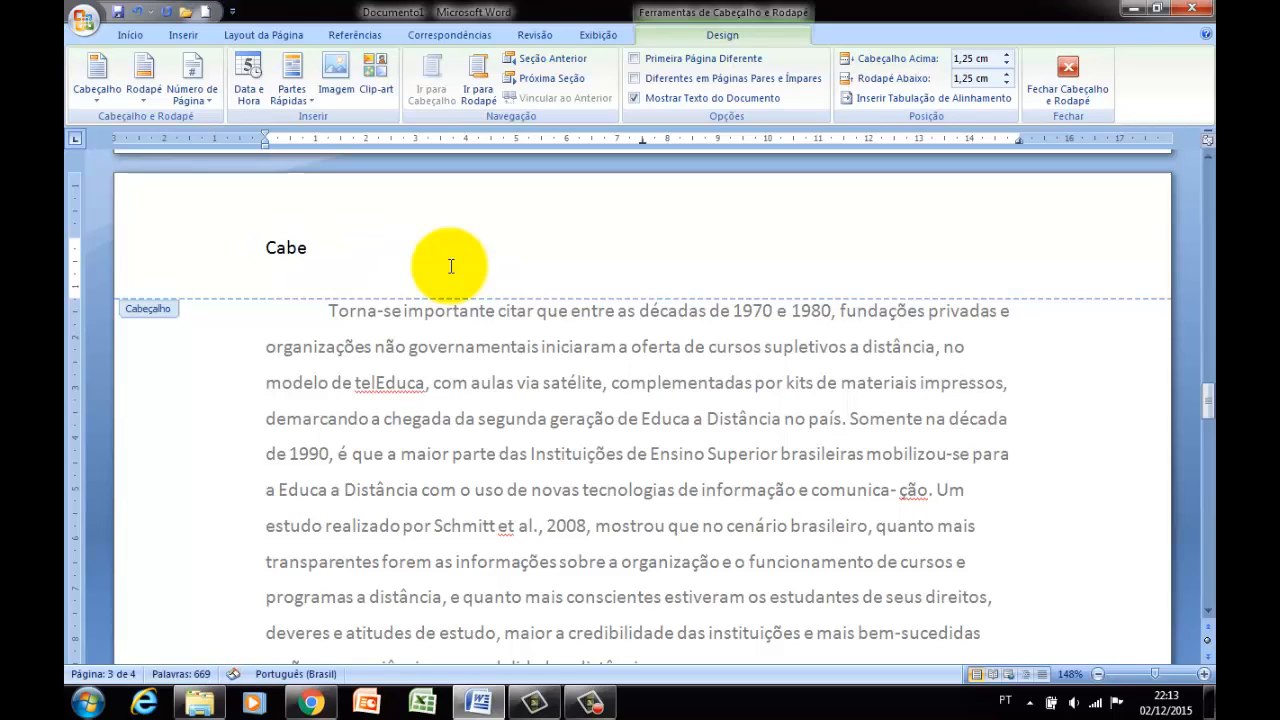
pyautogui.write('çalhe')
pyautogui.write('o')
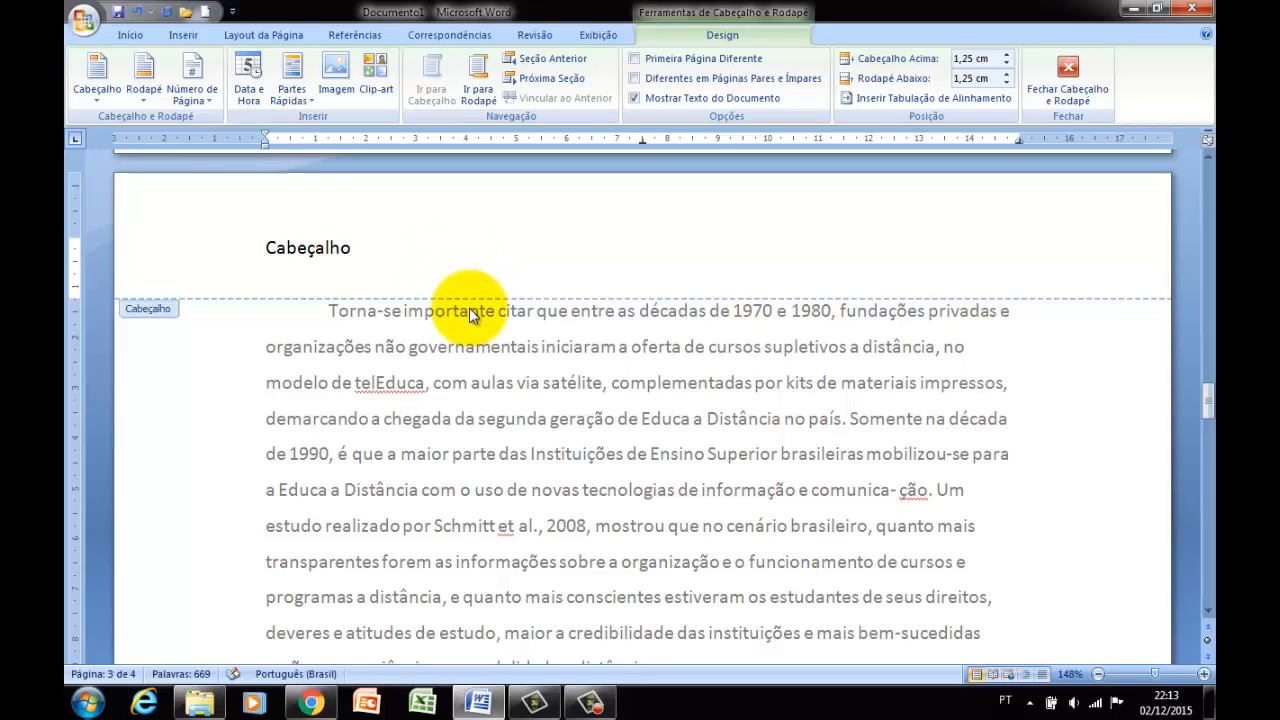
pyautogui.doubleClick(466, 372)
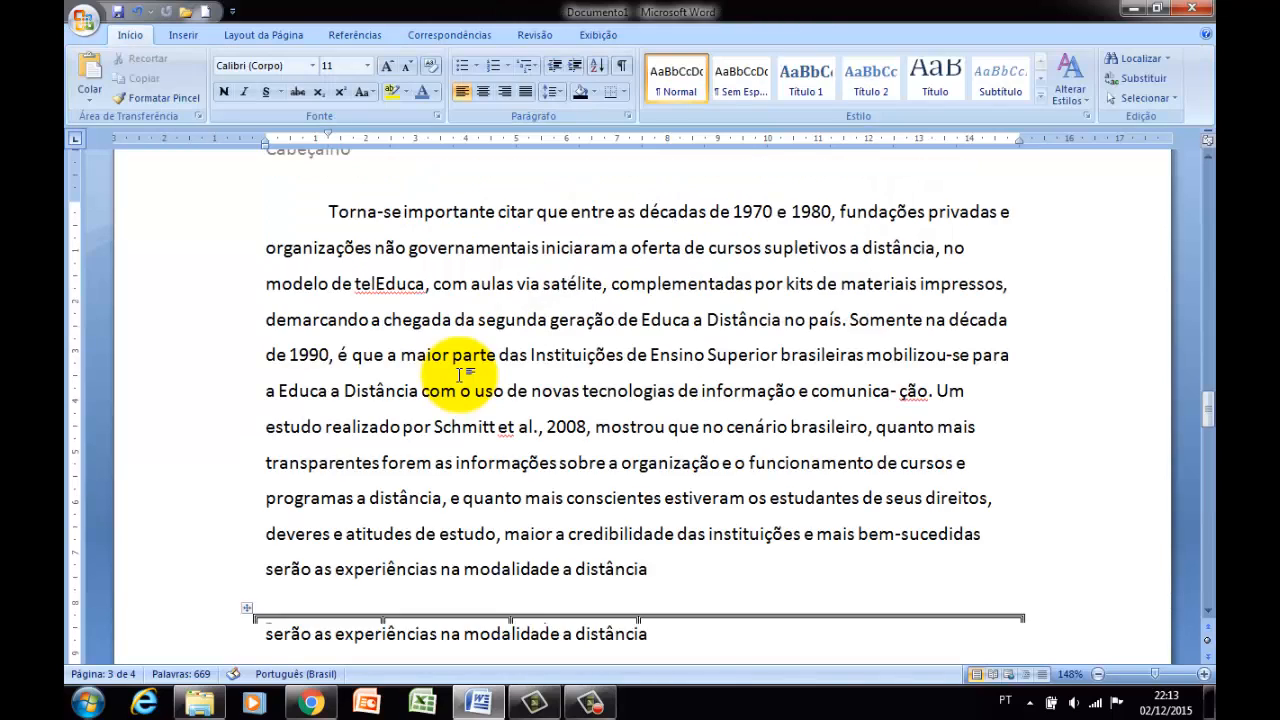
pyautogui.scroll(5, 460, 375)
pyautogui.scroll(-3, 459, 378)
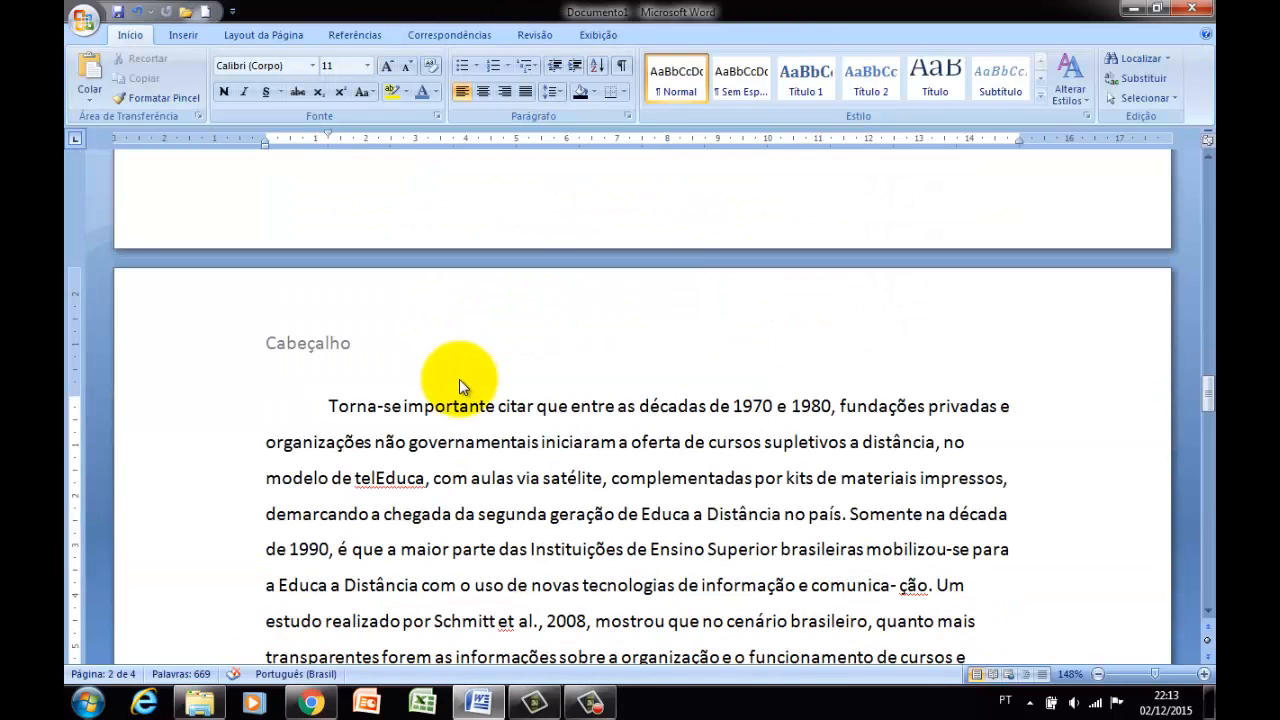
# Insert the Alfabeto footer with the text Rodapé, return to the body and check the header and footer across the pages.
pyautogui.click(195, 38)
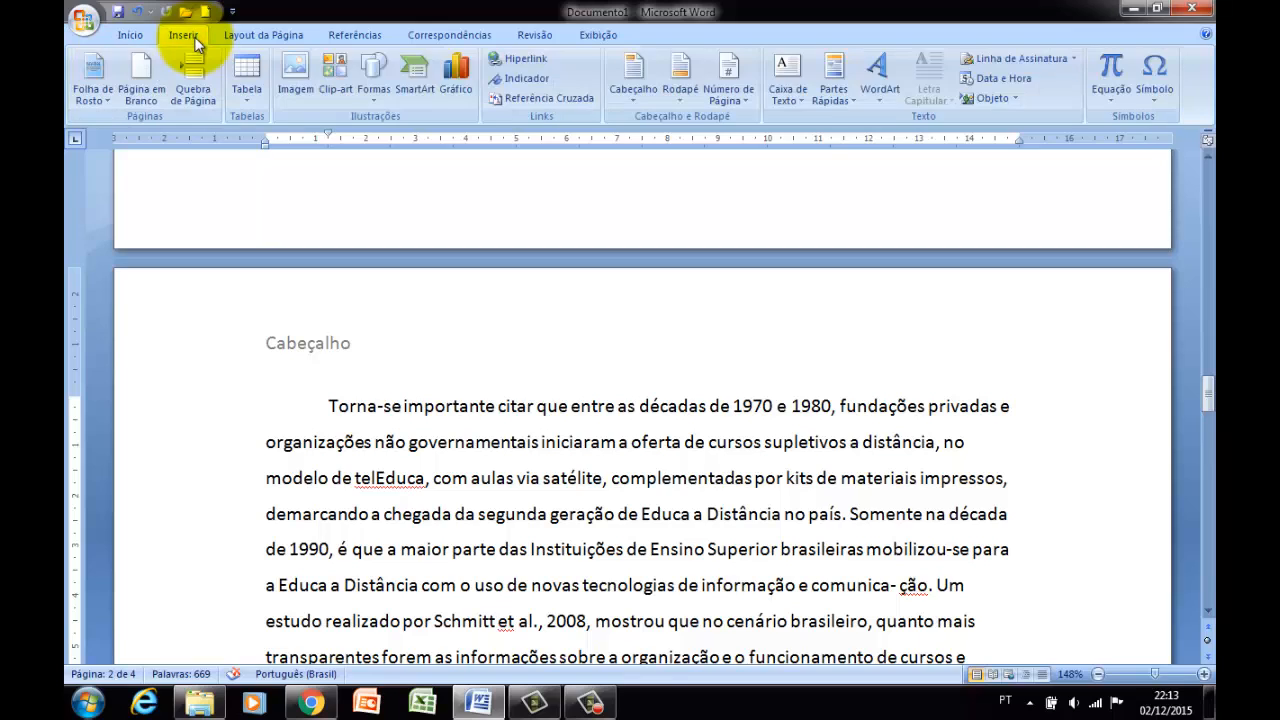
pyautogui.click(677, 97)
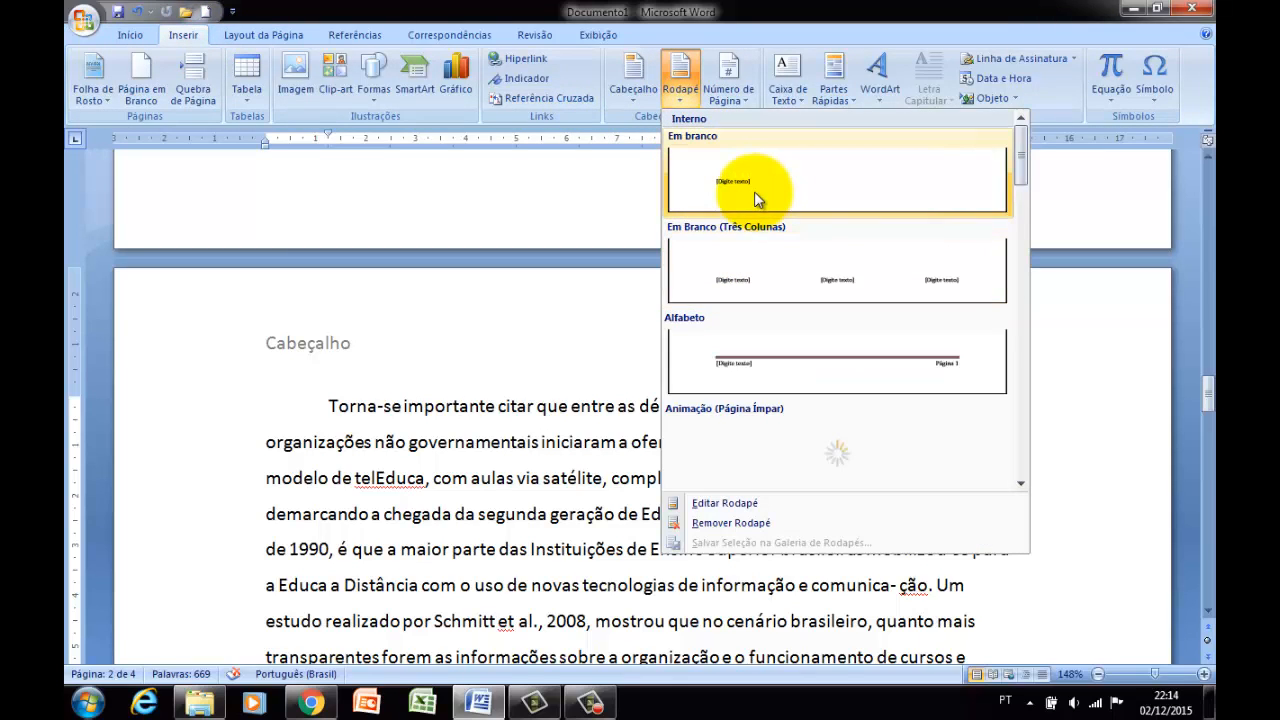
pyautogui.click(781, 362)
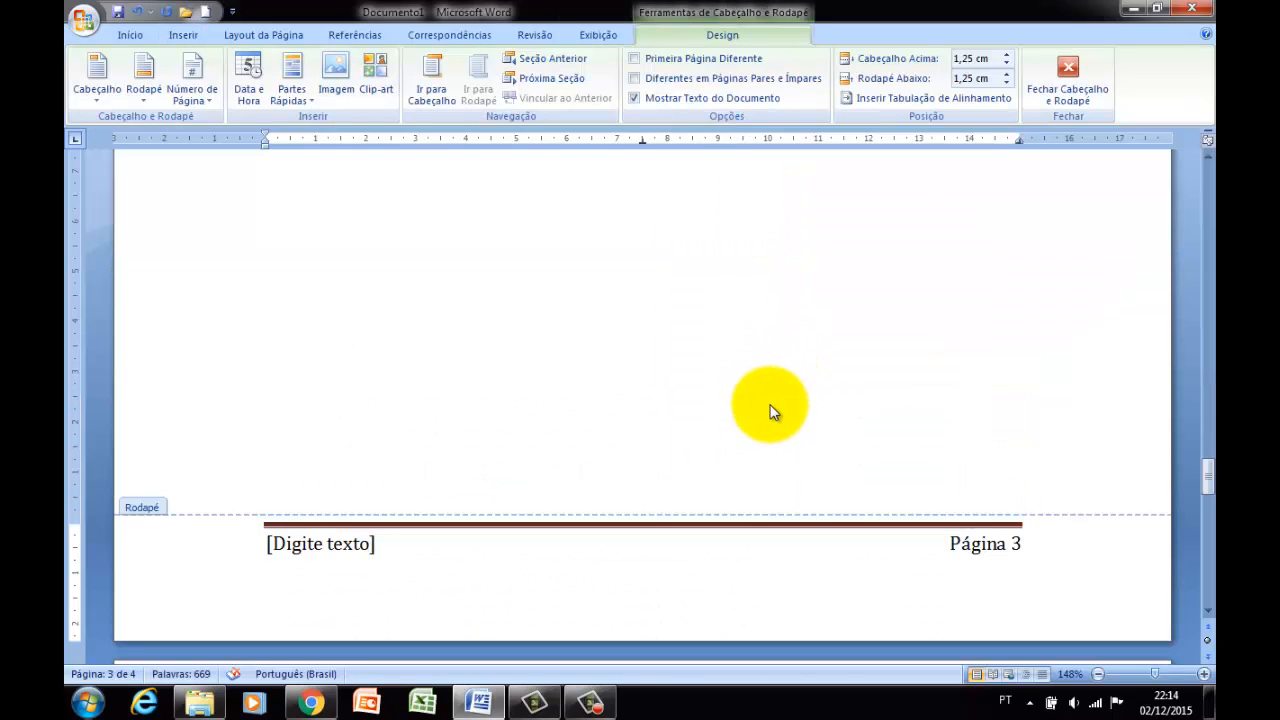
pyautogui.click(352, 550)
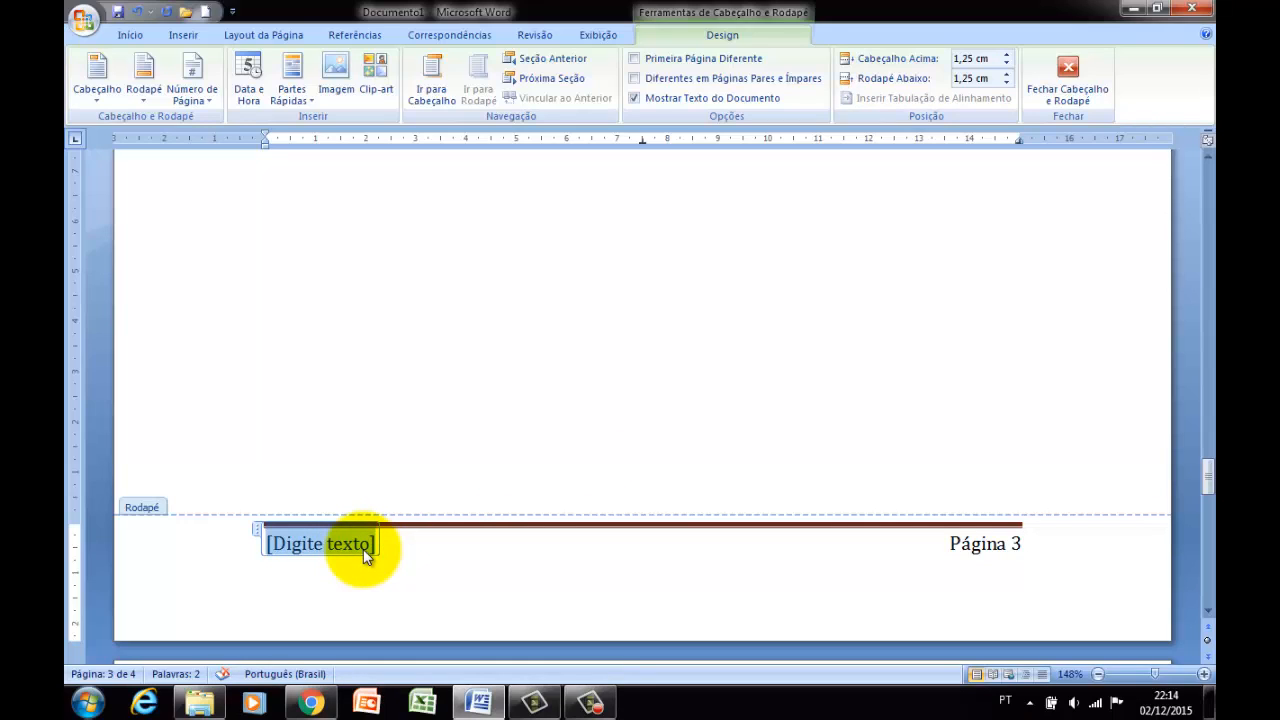
pyautogui.write('R')
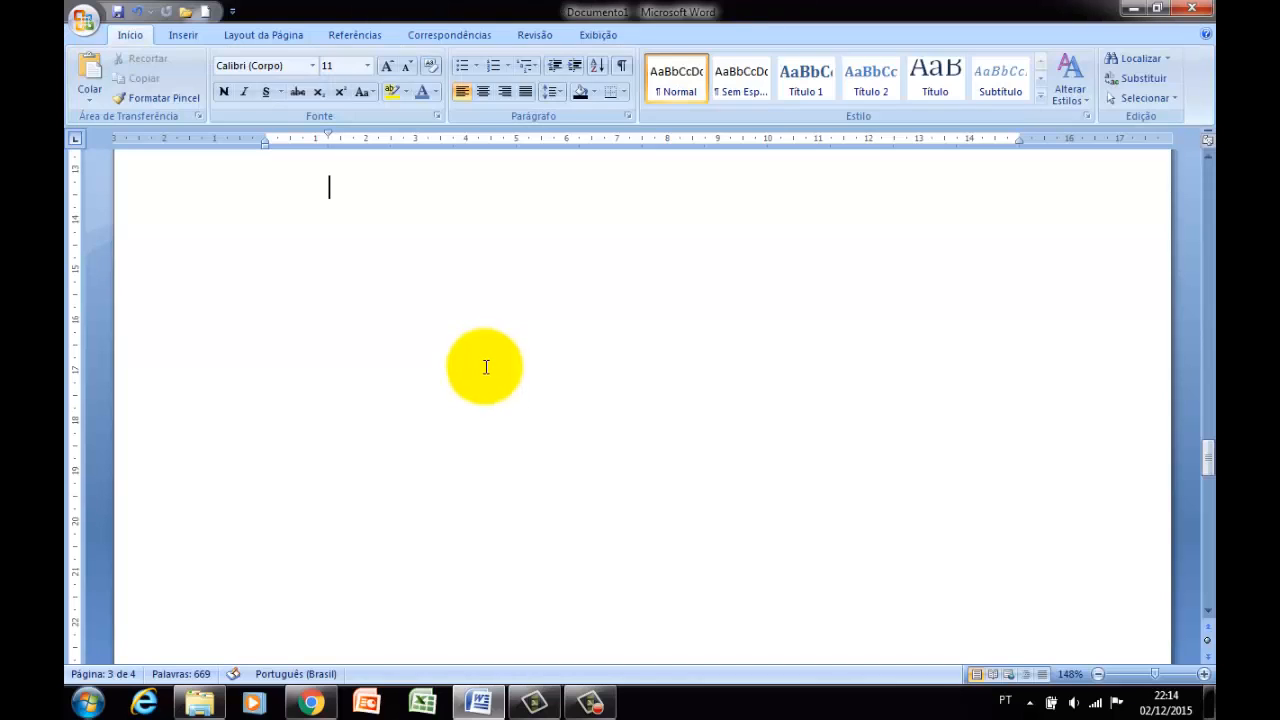
pyautogui.scroll(-5, 483, 366)
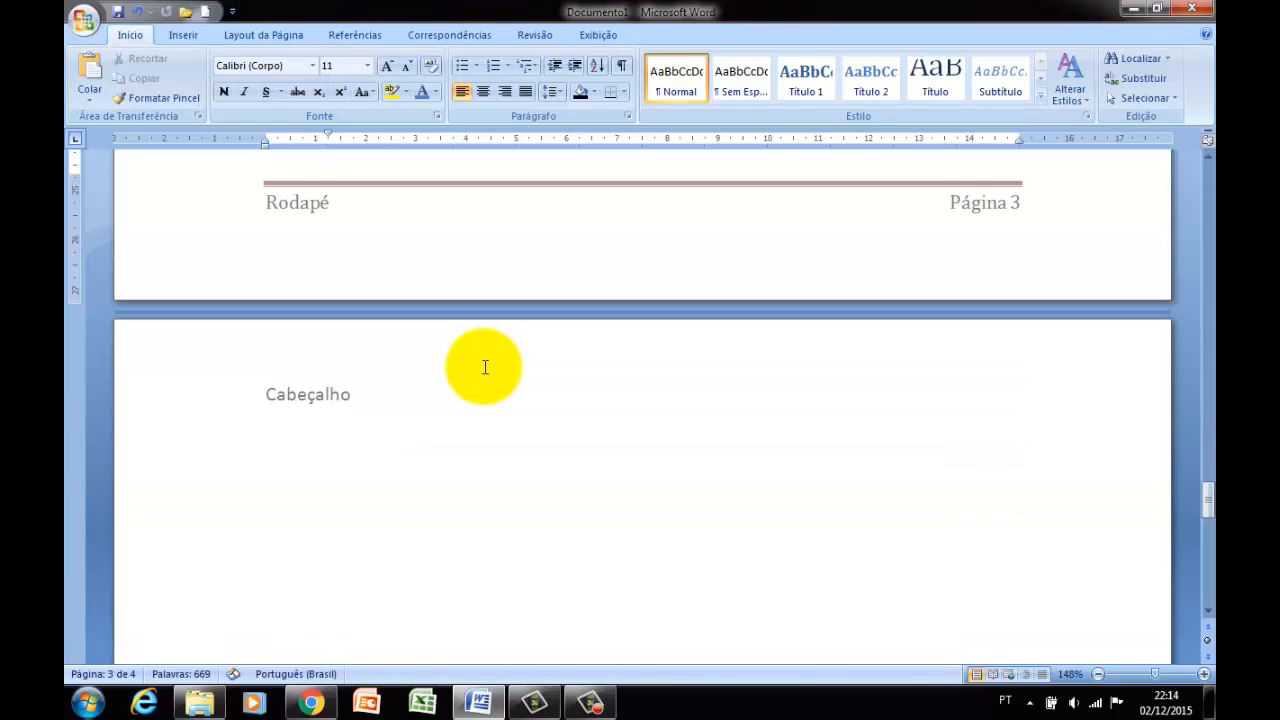
pyautogui.scroll(4, 483, 366)
pyautogui.scroll(15, 483, 366)
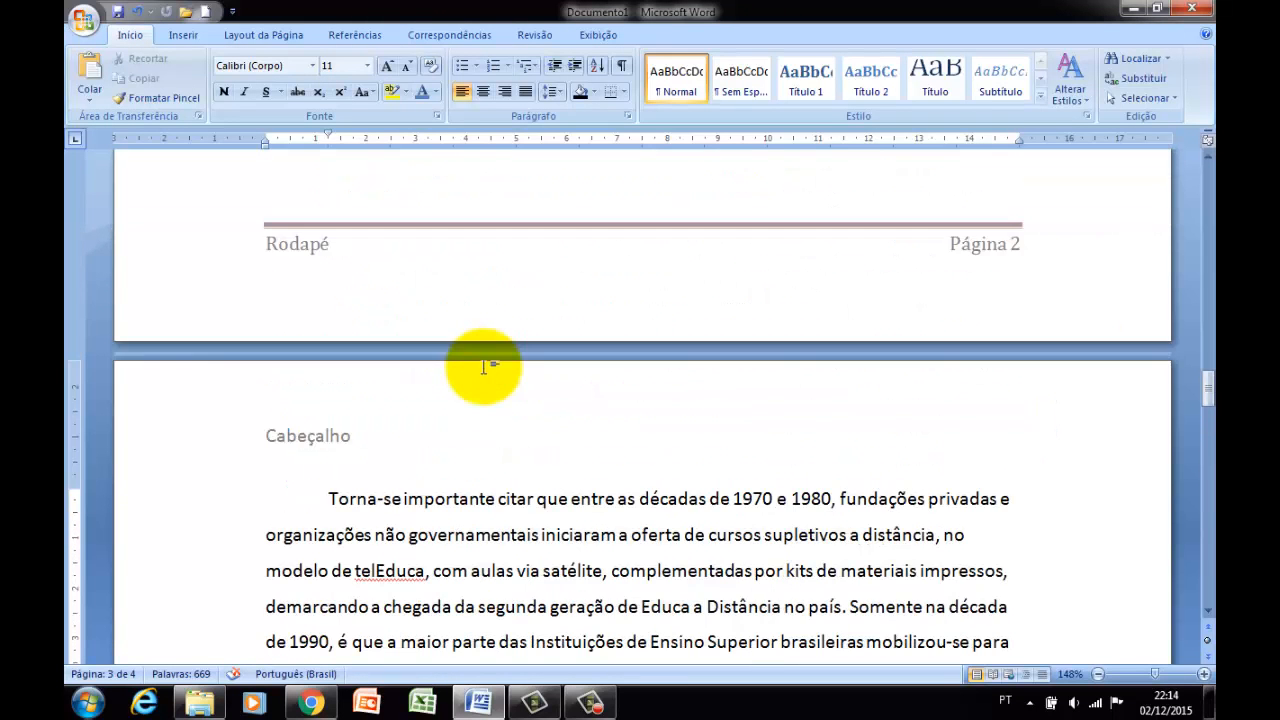
pyautogui.scroll(20, 483, 366)
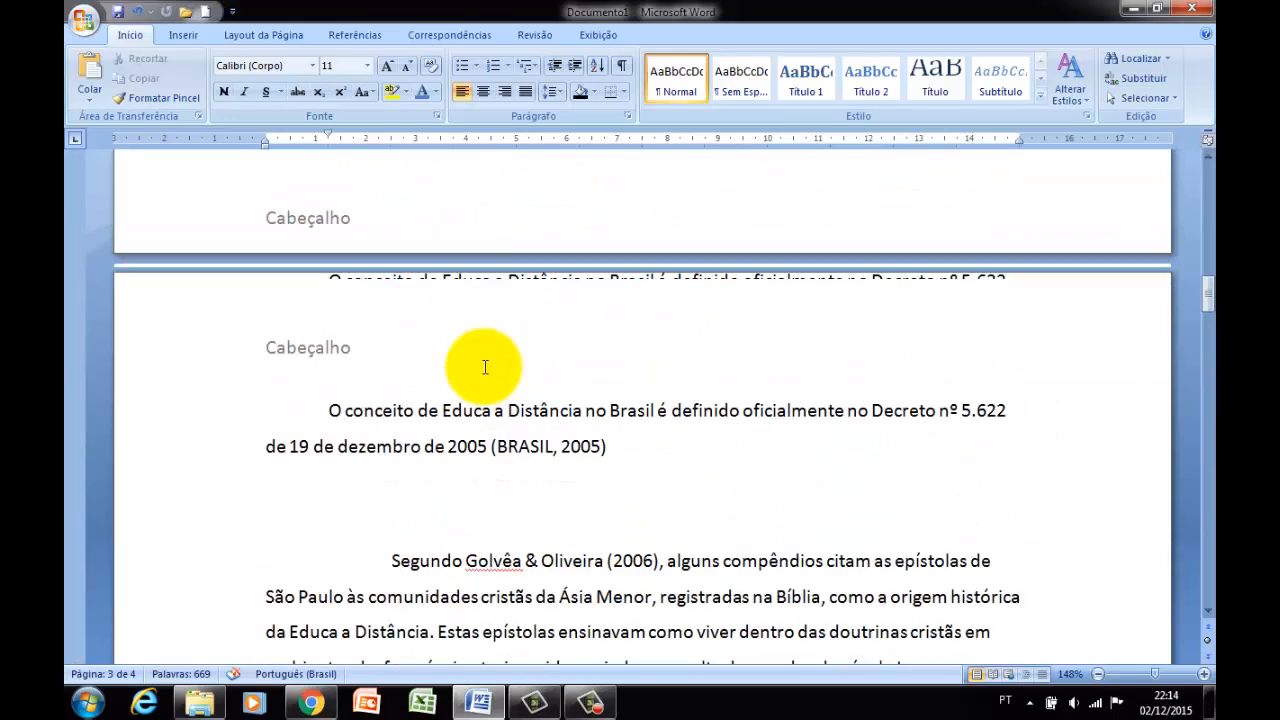
pyautogui.scroll(14, 484, 366)
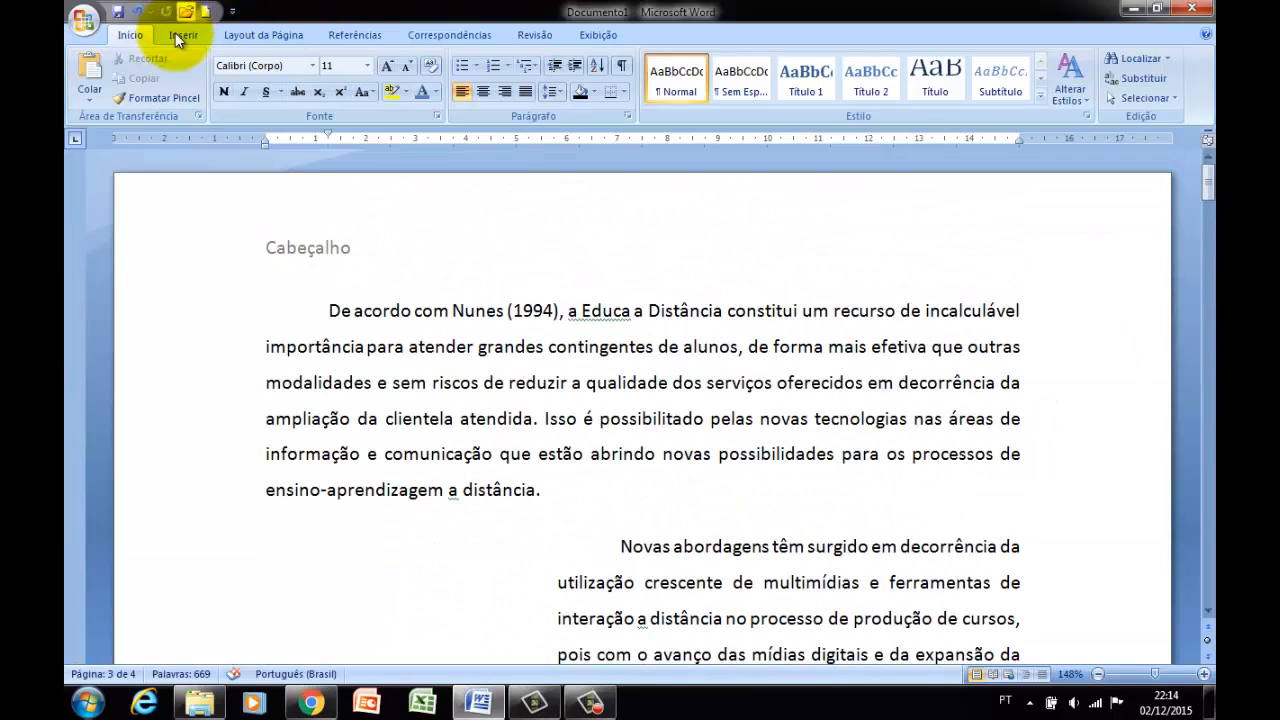
# Look through the page number position options, including Início da Página, without applying one.
pyautogui.click(203, 36)
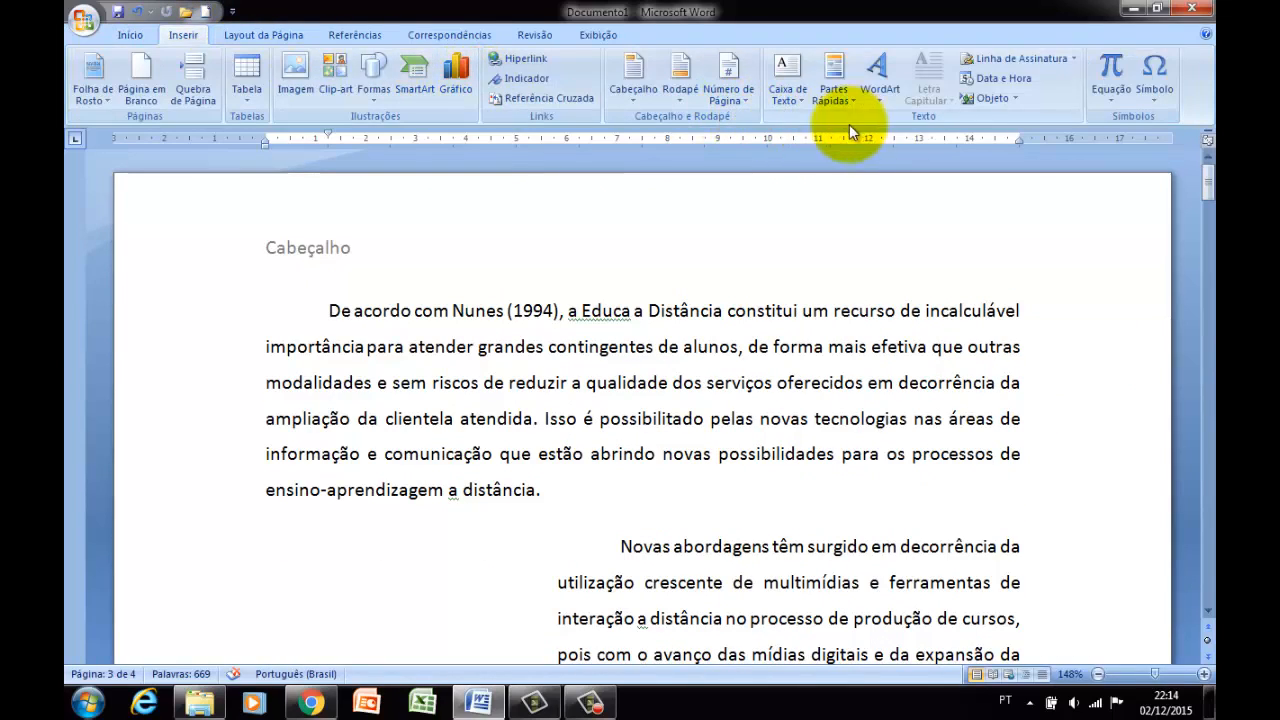
pyautogui.click(746, 104)
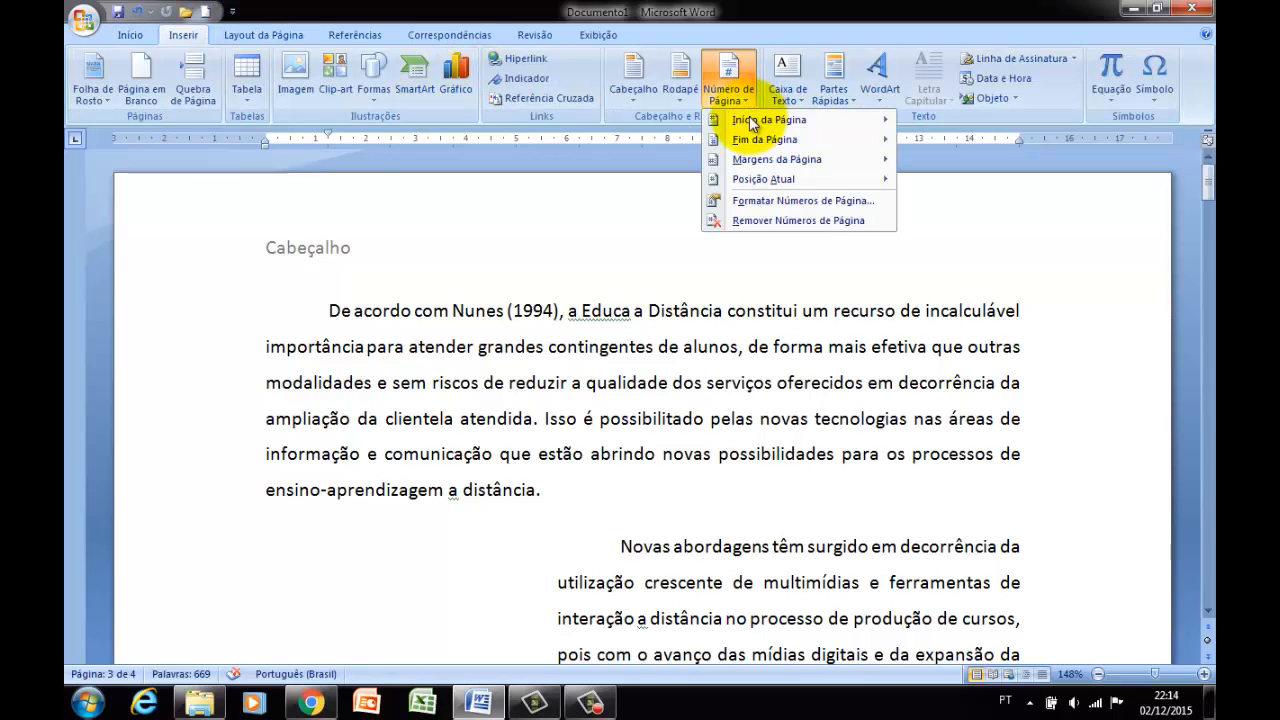
pyautogui.moveTo(749, 116)
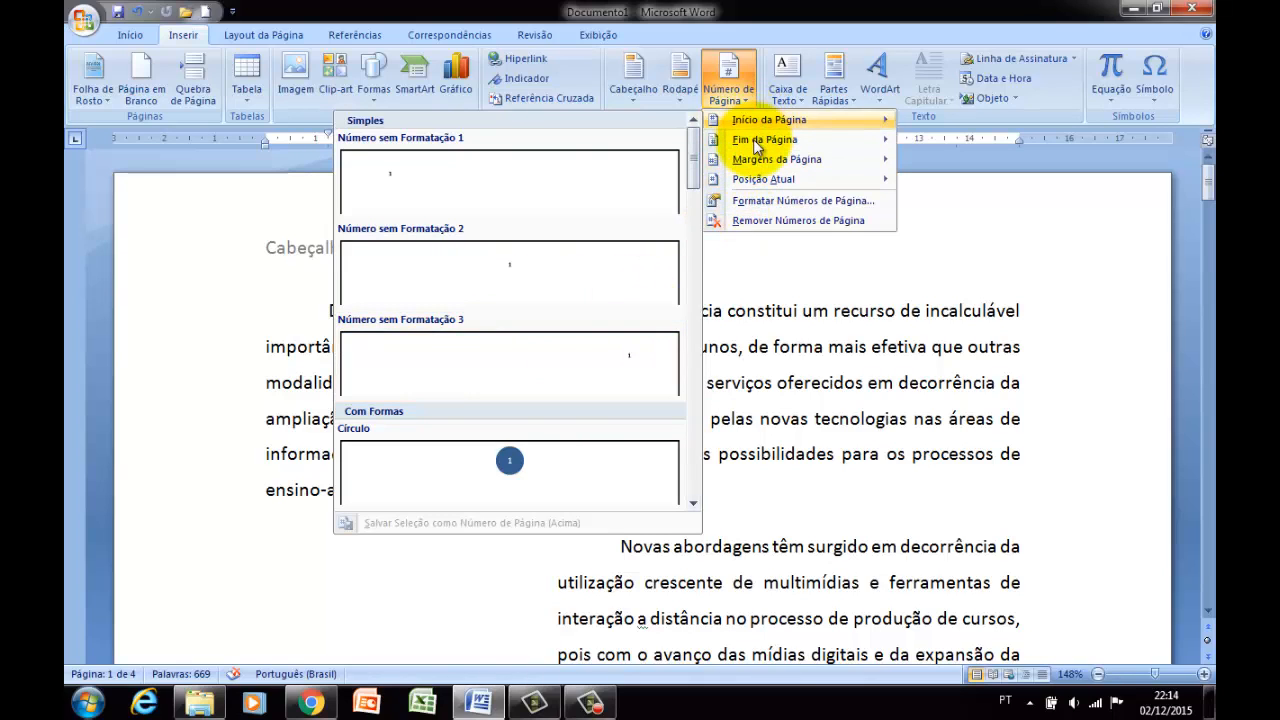
pyautogui.moveTo(753, 139)
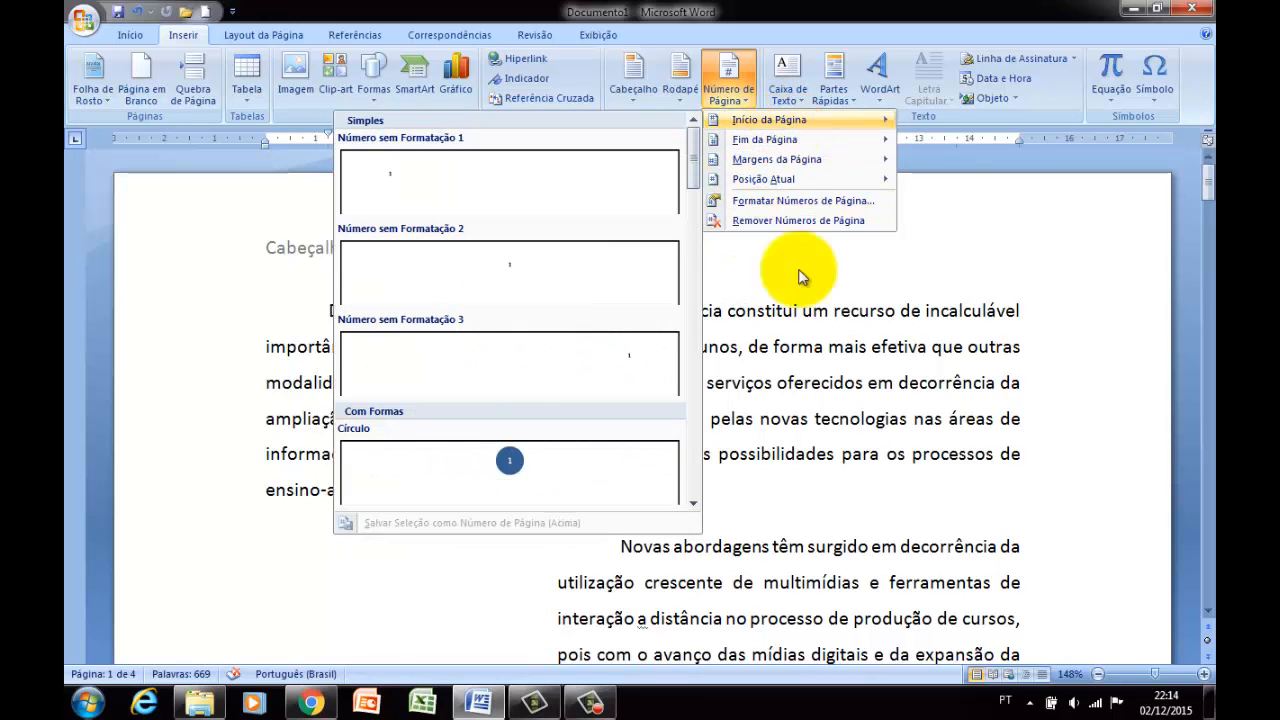
pyautogui.click(820, 392)
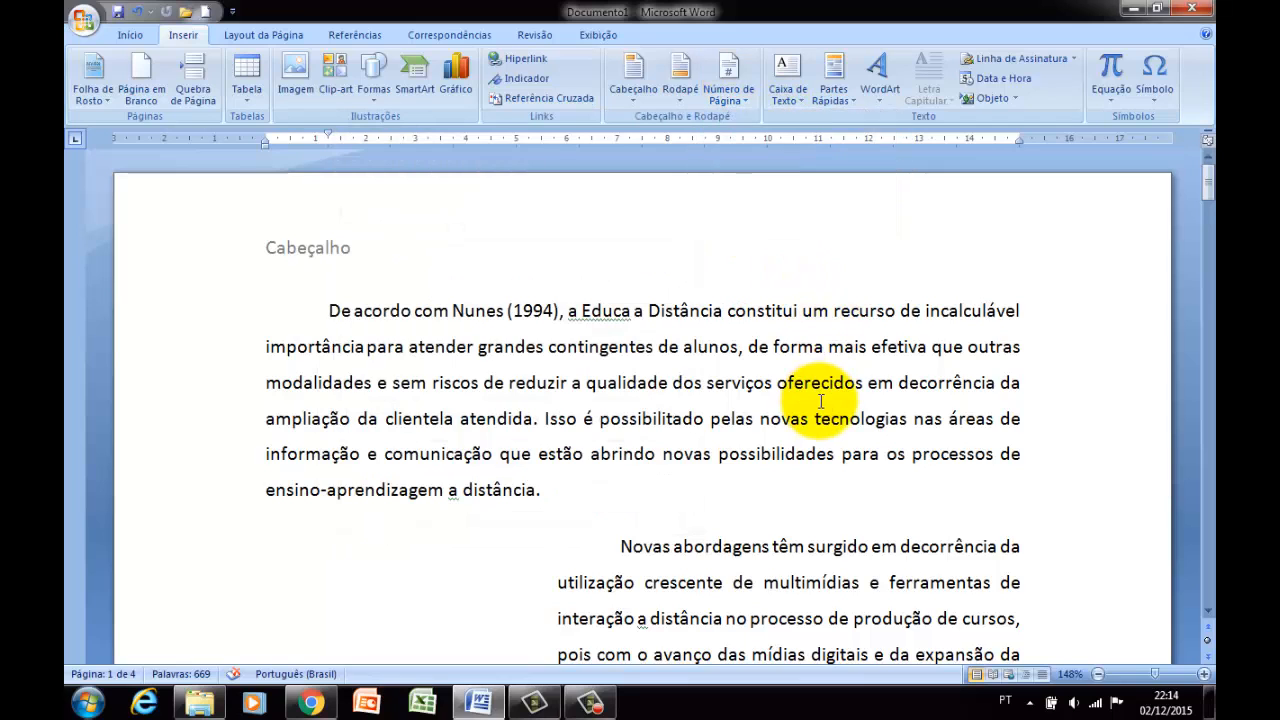
# Insert a simple preset text box at the end of the last paragraph on page 1.
pyautogui.scroll(-10, 825, 392)
pyautogui.scroll(-3, 831, 392)
pyautogui.scroll(1, 831, 392)
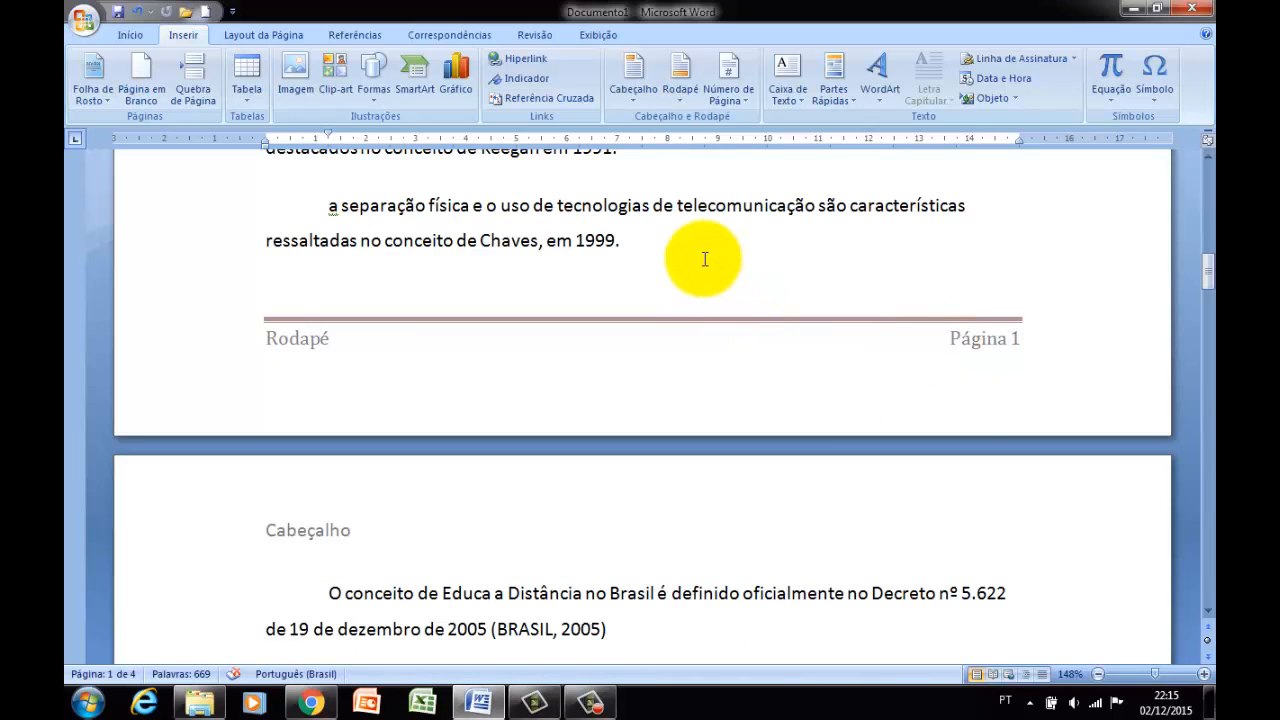
pyautogui.doubleClick(745, 252)
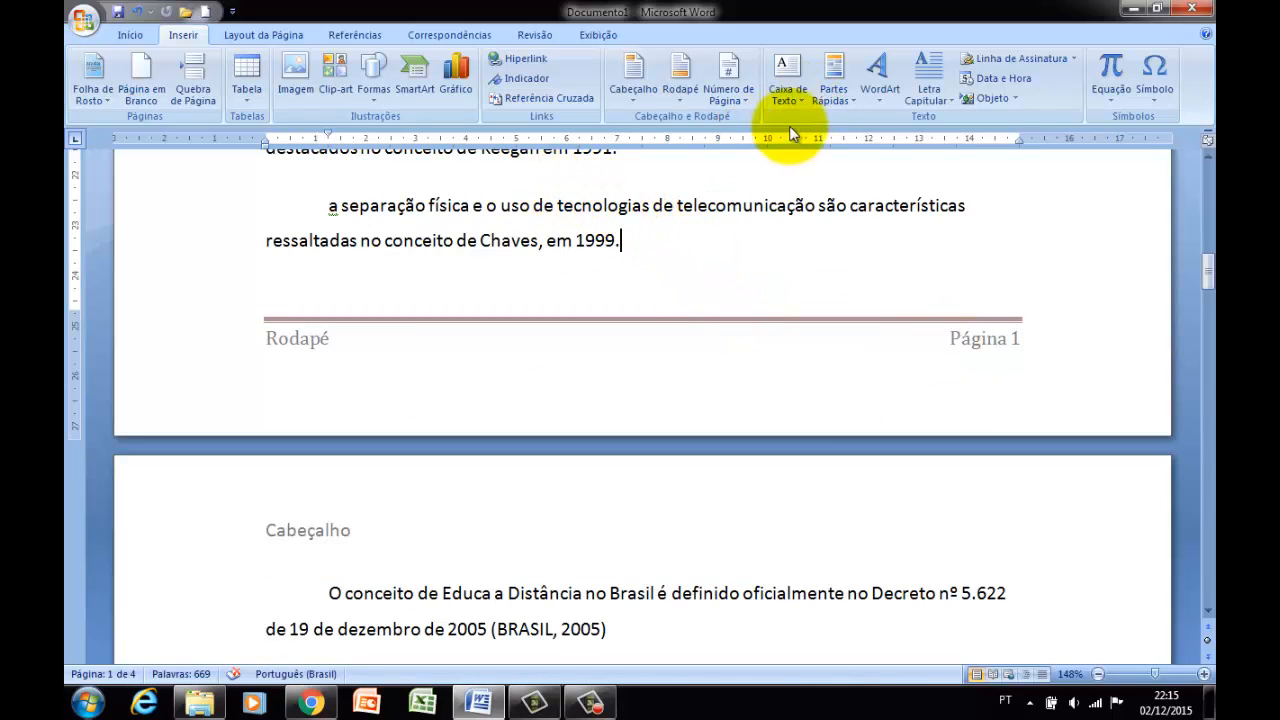
pyautogui.scroll(-1, 780, 150)
pyautogui.scroll(-15, 780, 150)
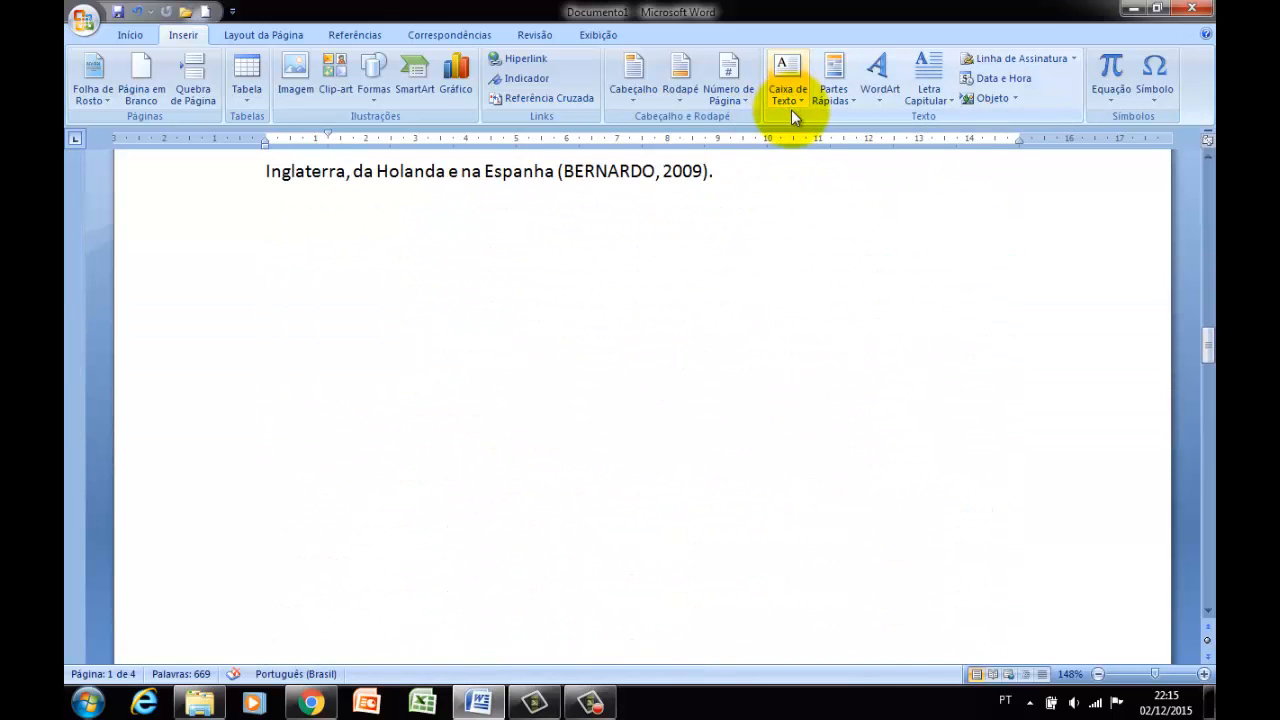
pyautogui.click(790, 100)
pyautogui.click(820, 157)
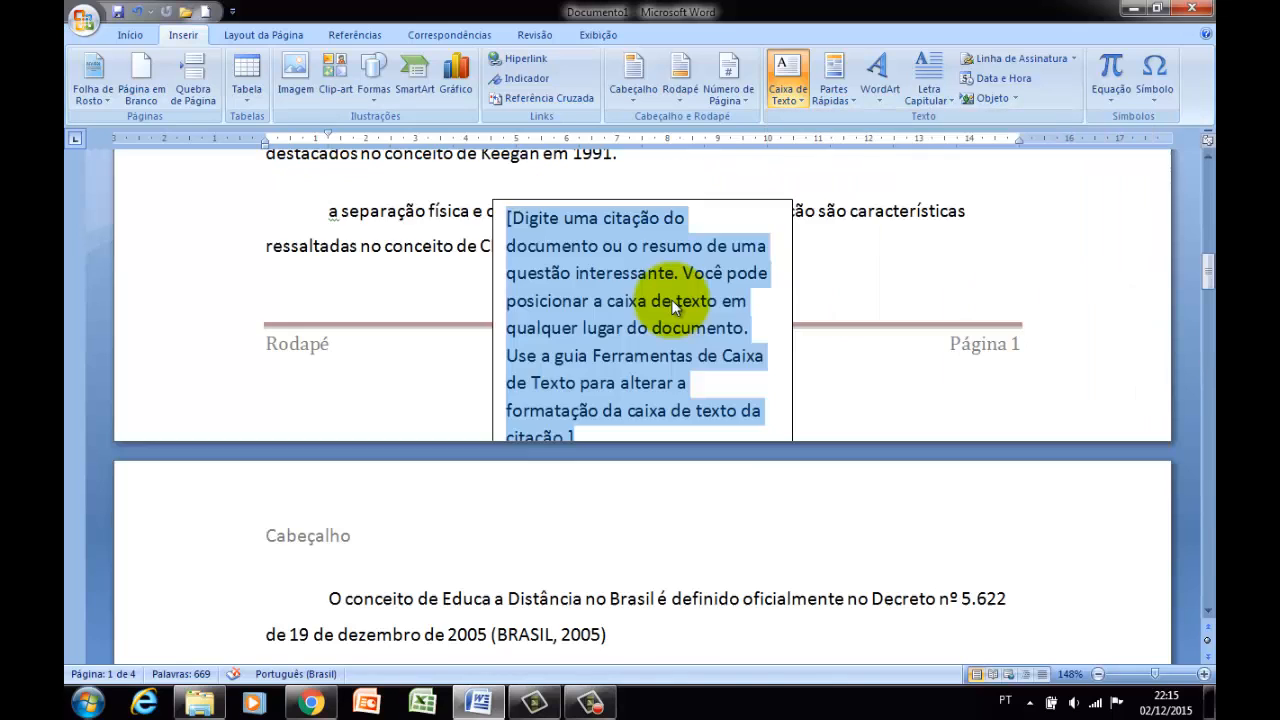
# Move the text box down to page 2, over the paragraph beginning Segundo Golvêa & Oliveira.
pyautogui.scroll(-1, 688, 304)
pyautogui.moveTo(808, 322); pyautogui.dragTo(714, 674)
pyautogui.moveTo(714, 547)
pyautogui.mouseDown()
pyautogui.moveTo(714, 594)
pyautogui.moveTo(709, 570)
pyautogui.mouseUp()
pyautogui.scroll(-5, 705, 530)
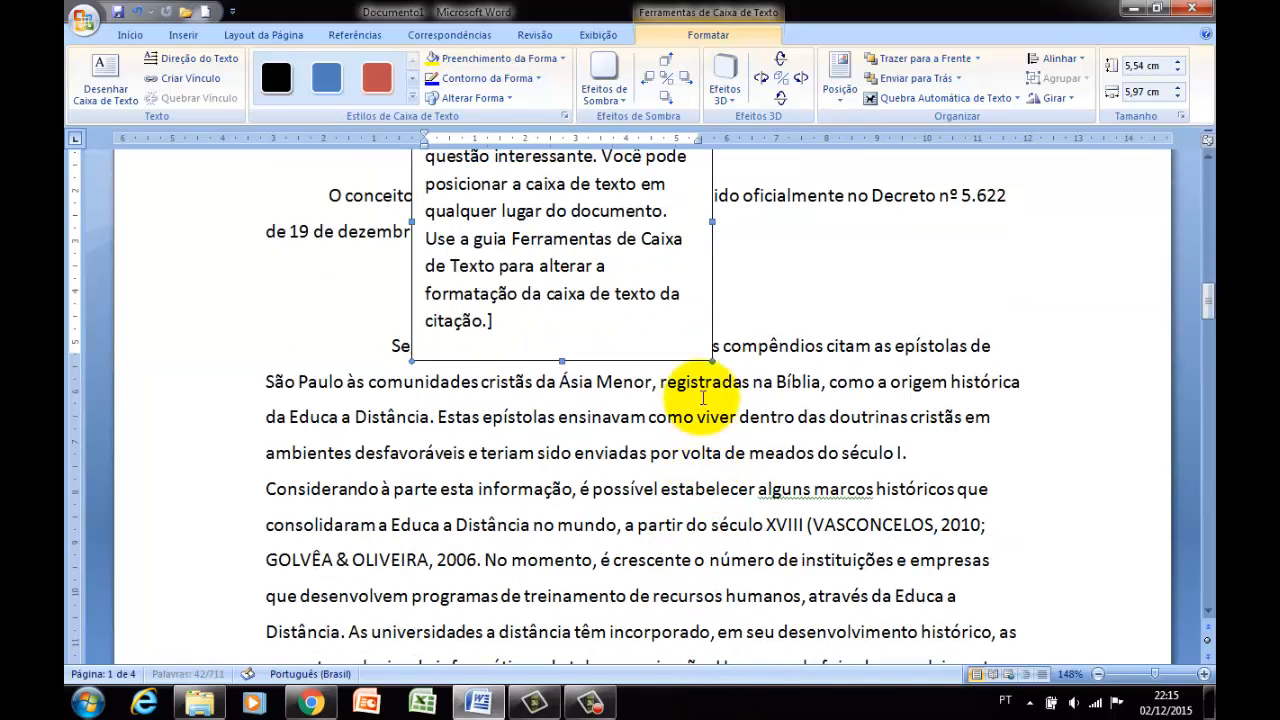
pyautogui.moveTo(712, 318); pyautogui.dragTo(754, 497)
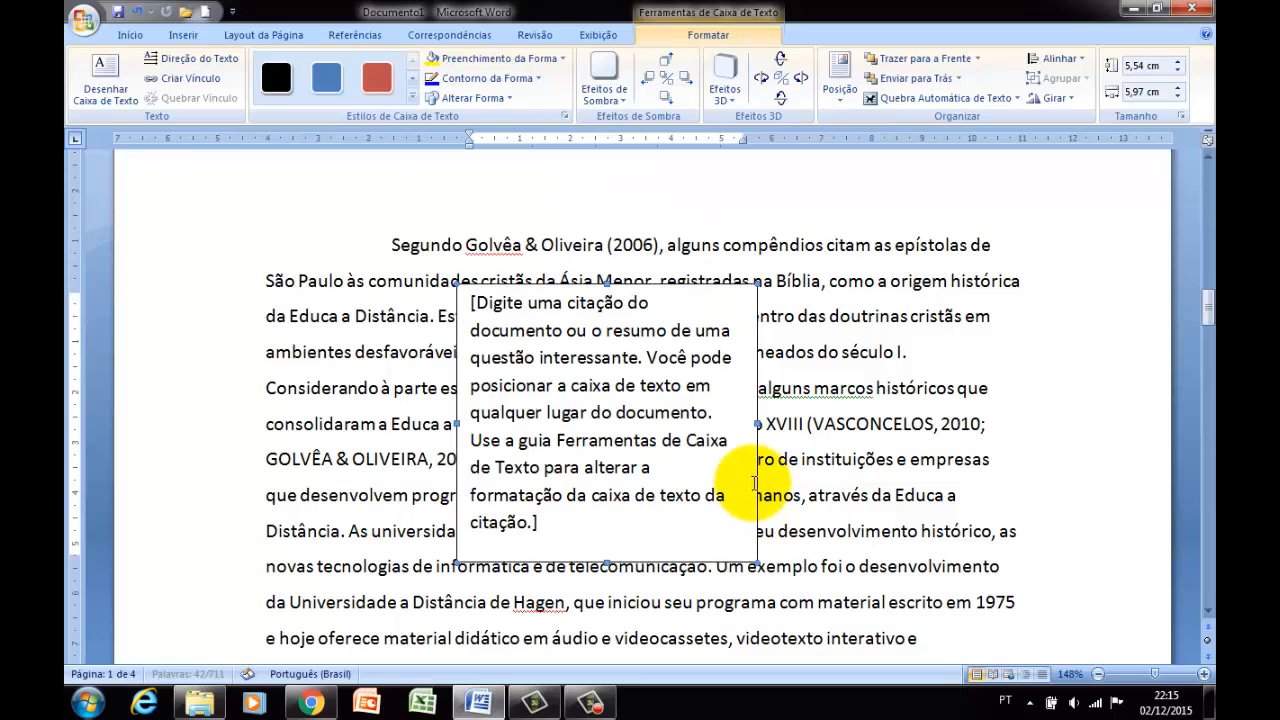
# Set the text box's layout to Quadrado text wrapping with Centralizado horizontal alignment.
pyautogui.rightClick(755, 484)
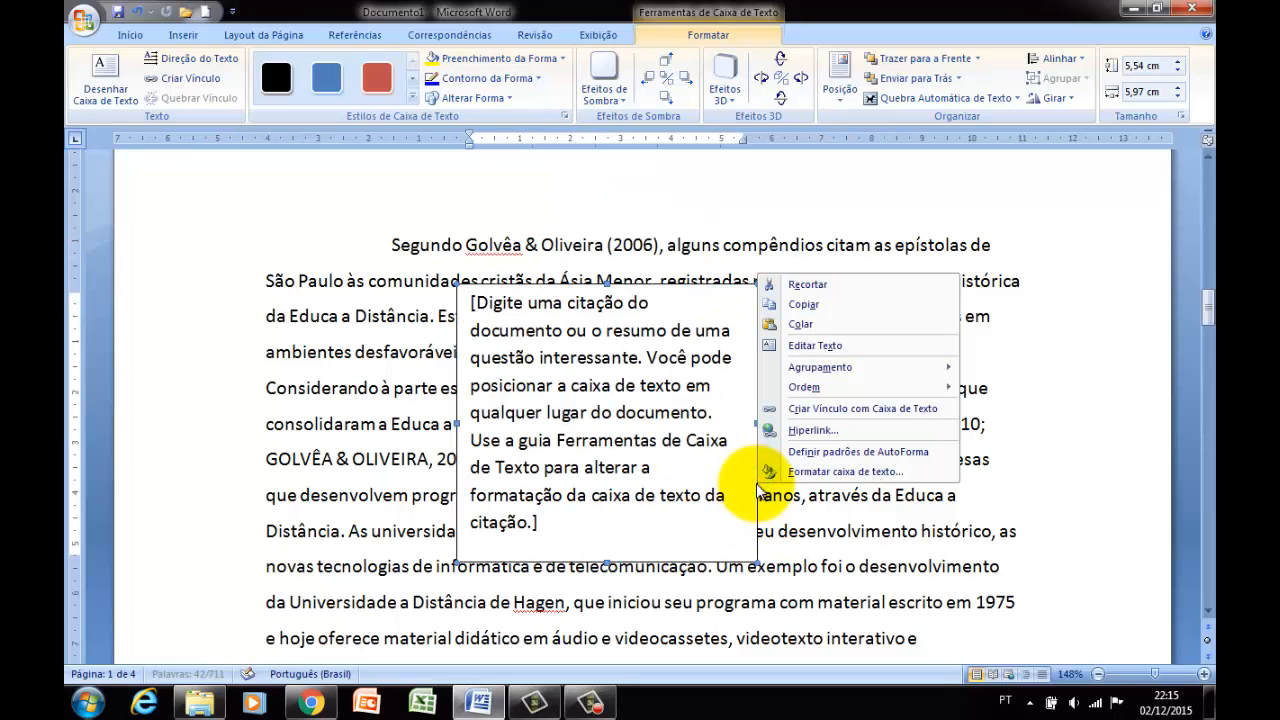
pyautogui.click(810, 473)
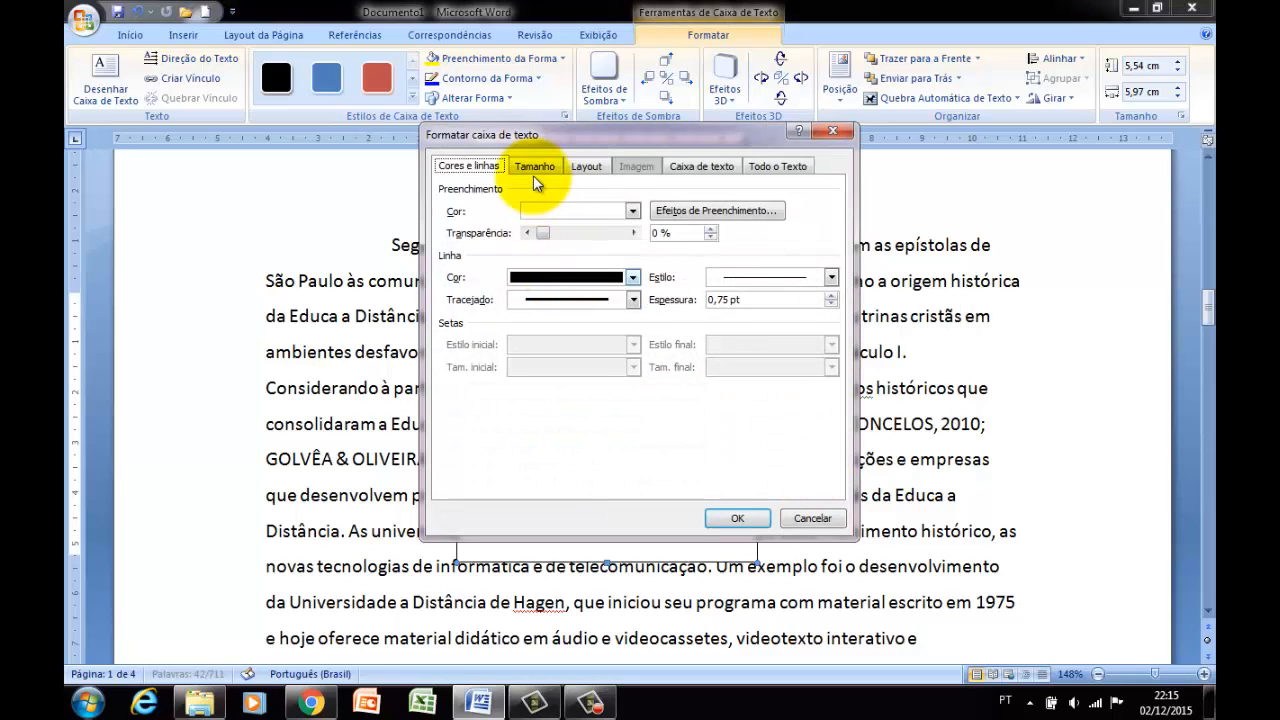
pyautogui.click(590, 166)
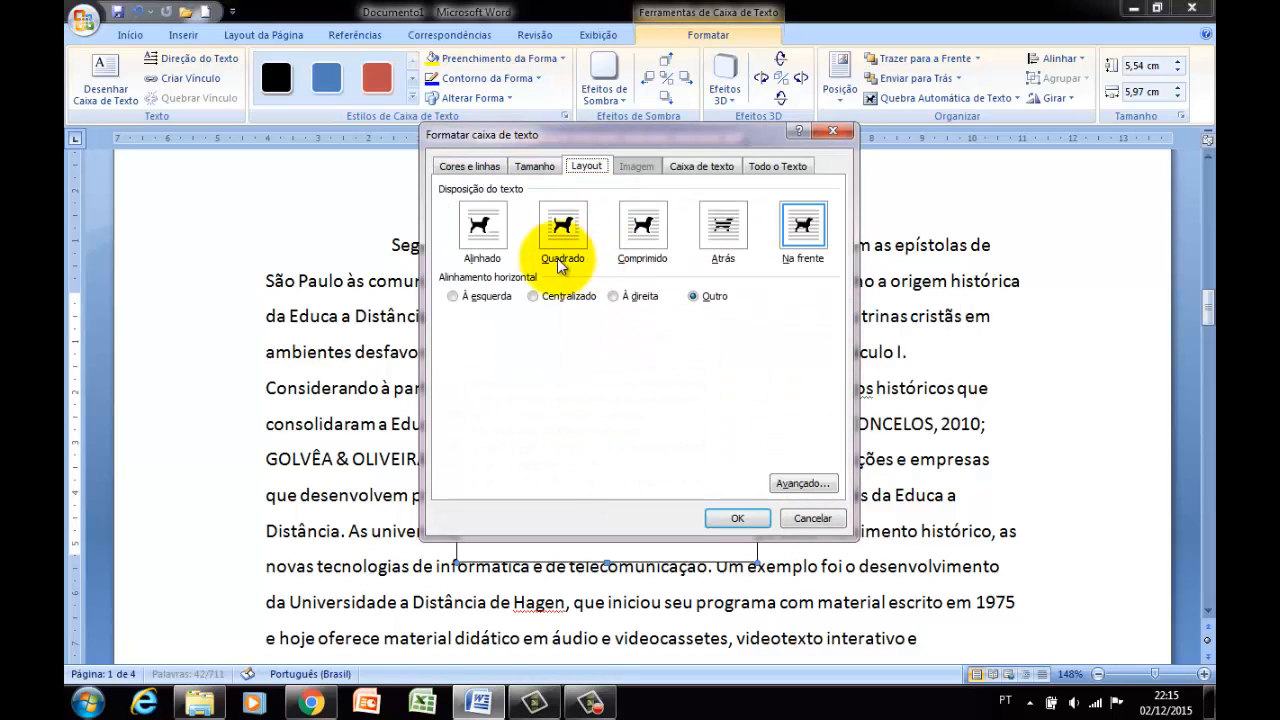
pyautogui.click(566, 252)
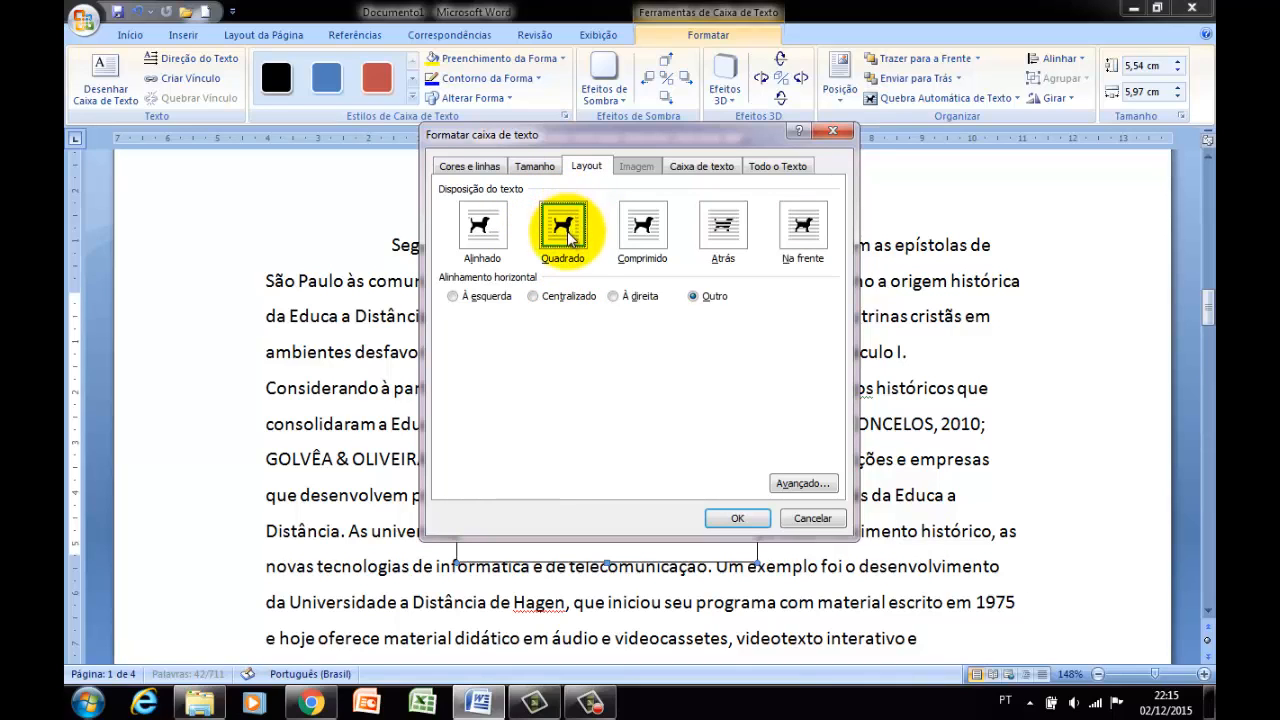
pyautogui.click(533, 297)
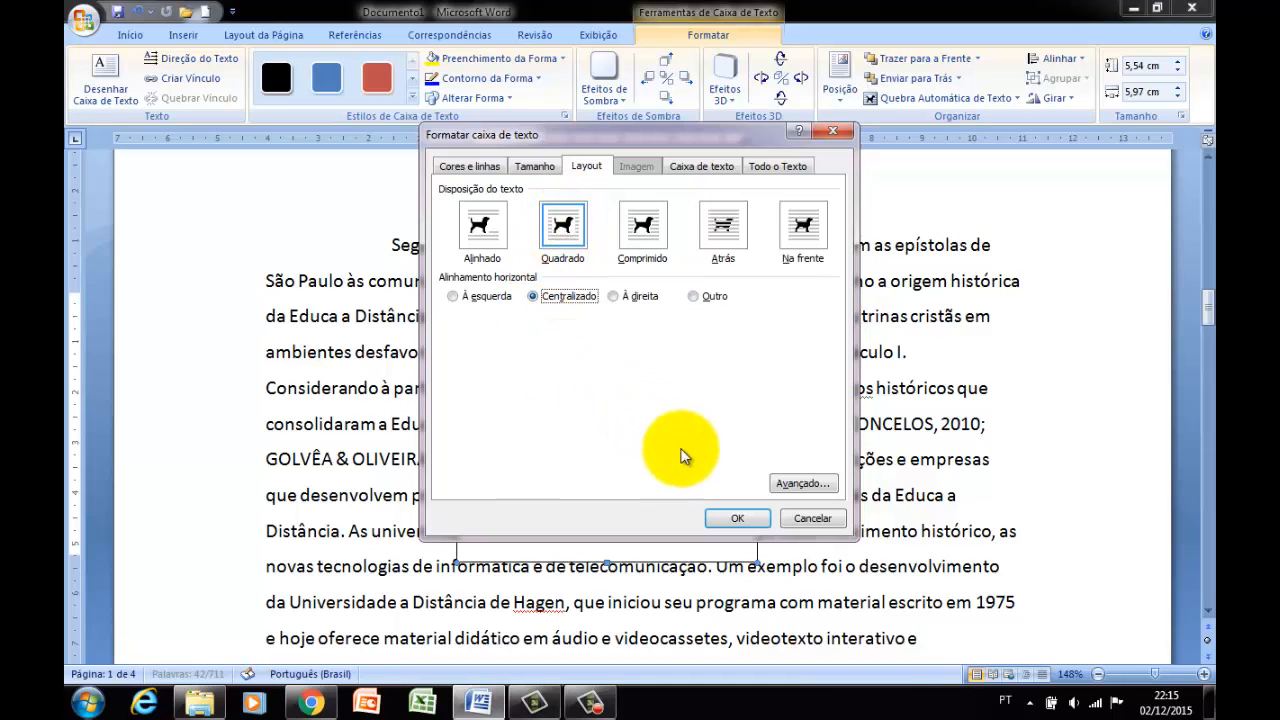
pyautogui.click(737, 519)
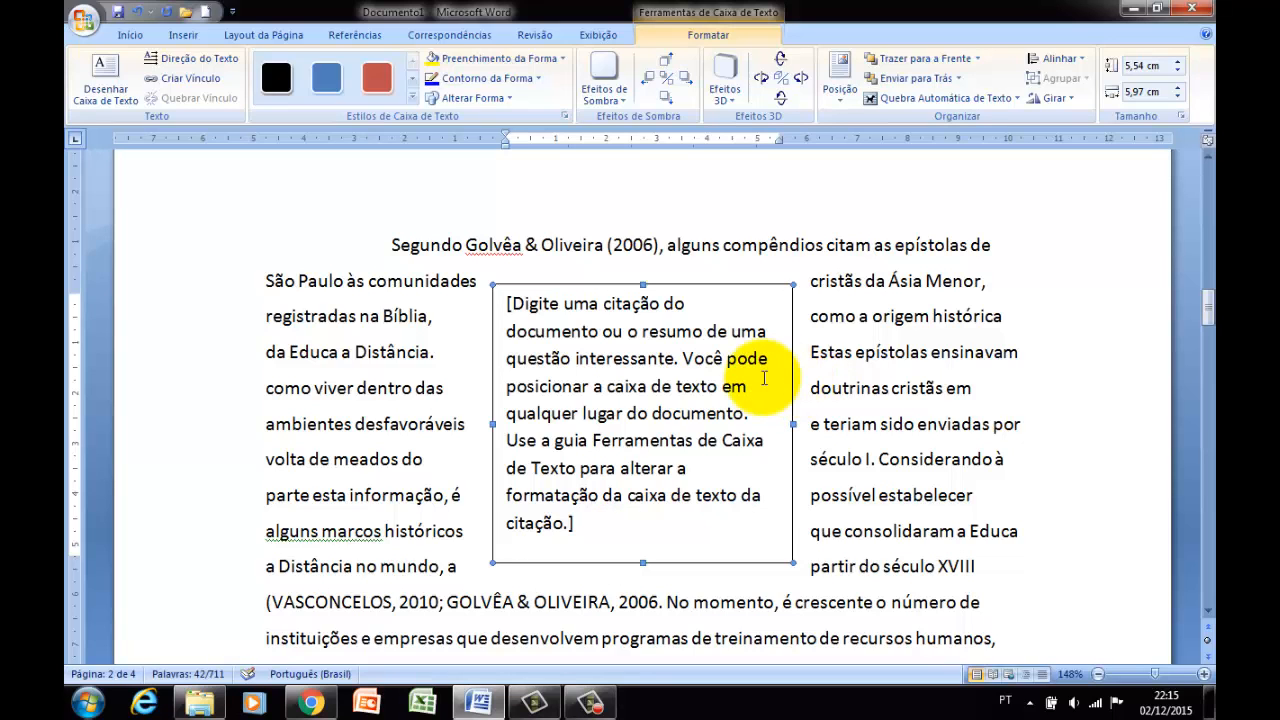
# Review the page 1 footer, the page 2 header and the text flow around the text box, and reselect the box.
pyautogui.scroll(3, 668, 385)
pyautogui.scroll(1, 665, 388)
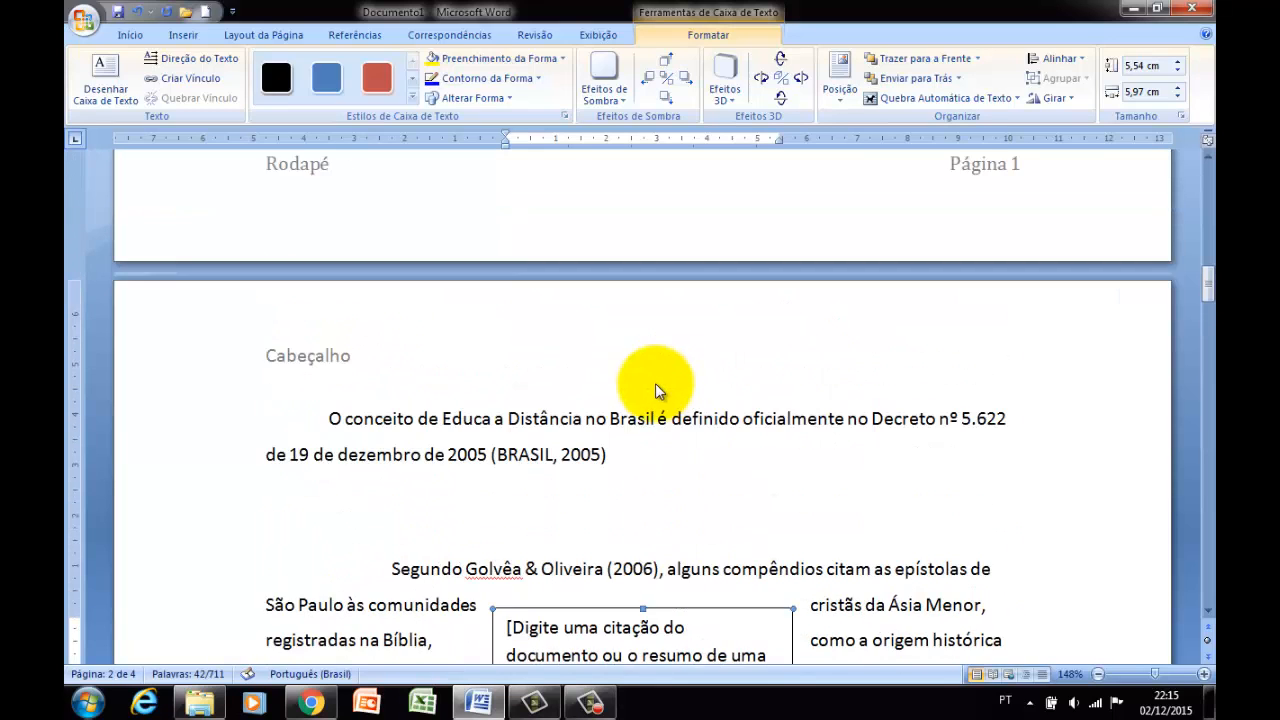
pyautogui.scroll(2, 443, 337)
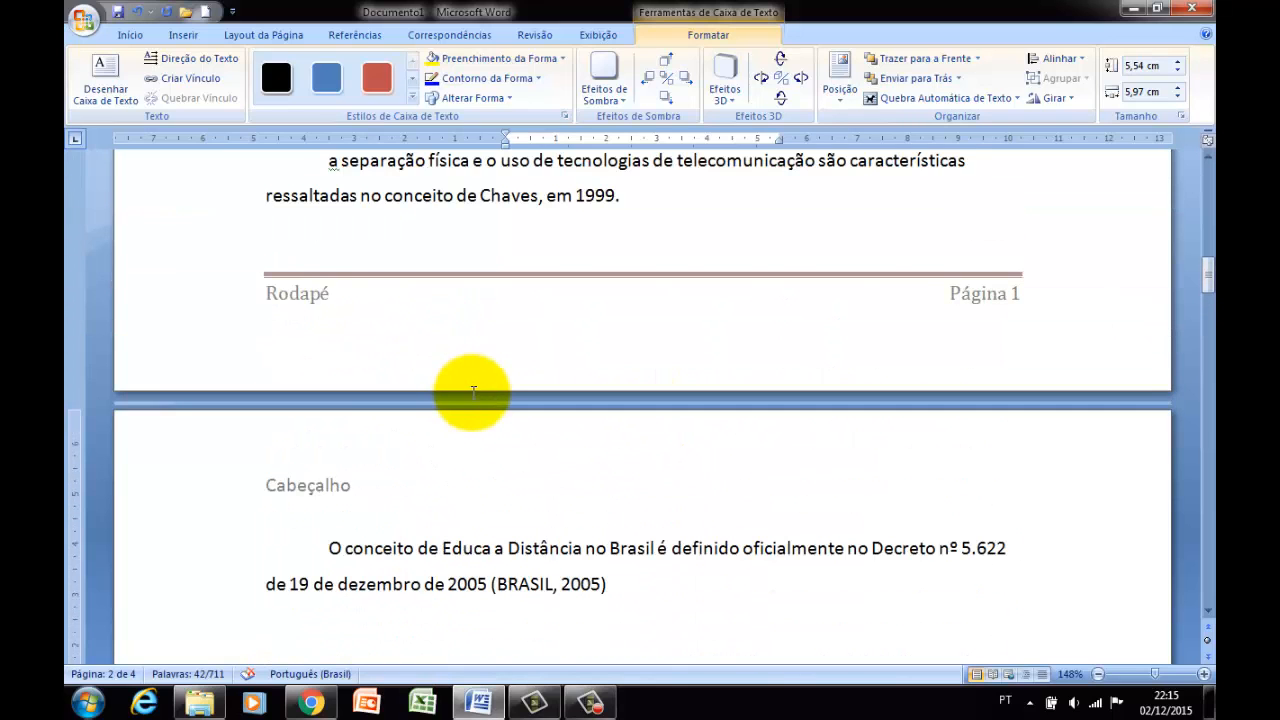
pyautogui.scroll(-4, 474, 393)
pyautogui.scroll(-2, 474, 393)
pyautogui.click(460, 416)
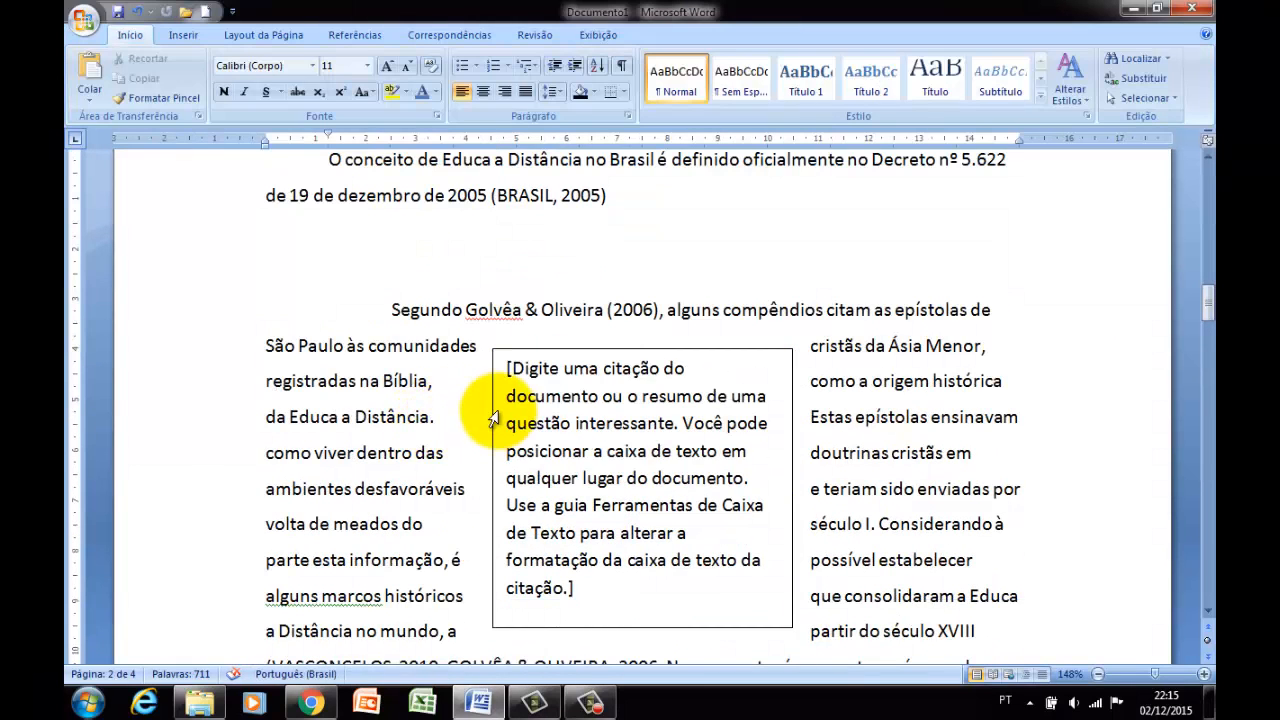
pyautogui.click(490, 416)
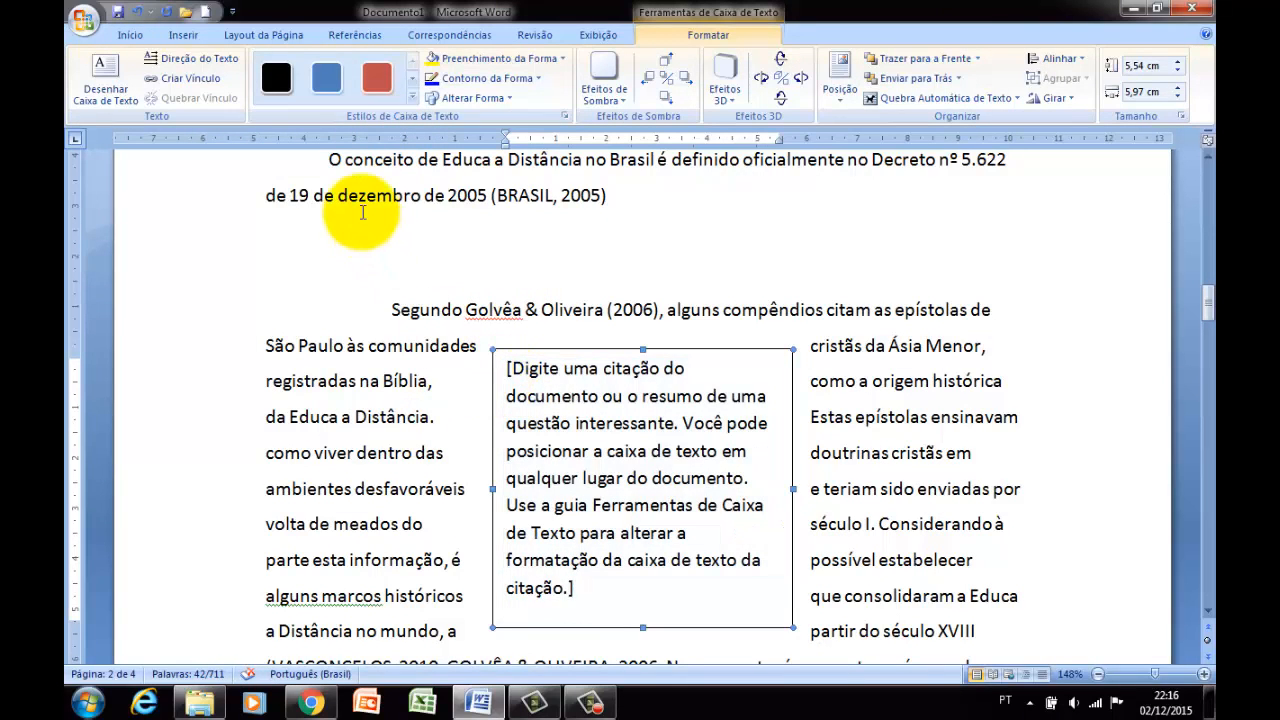
# Apply the second Paralelo 3D effect to the text box on page 2.
pyautogui.click(276, 84)
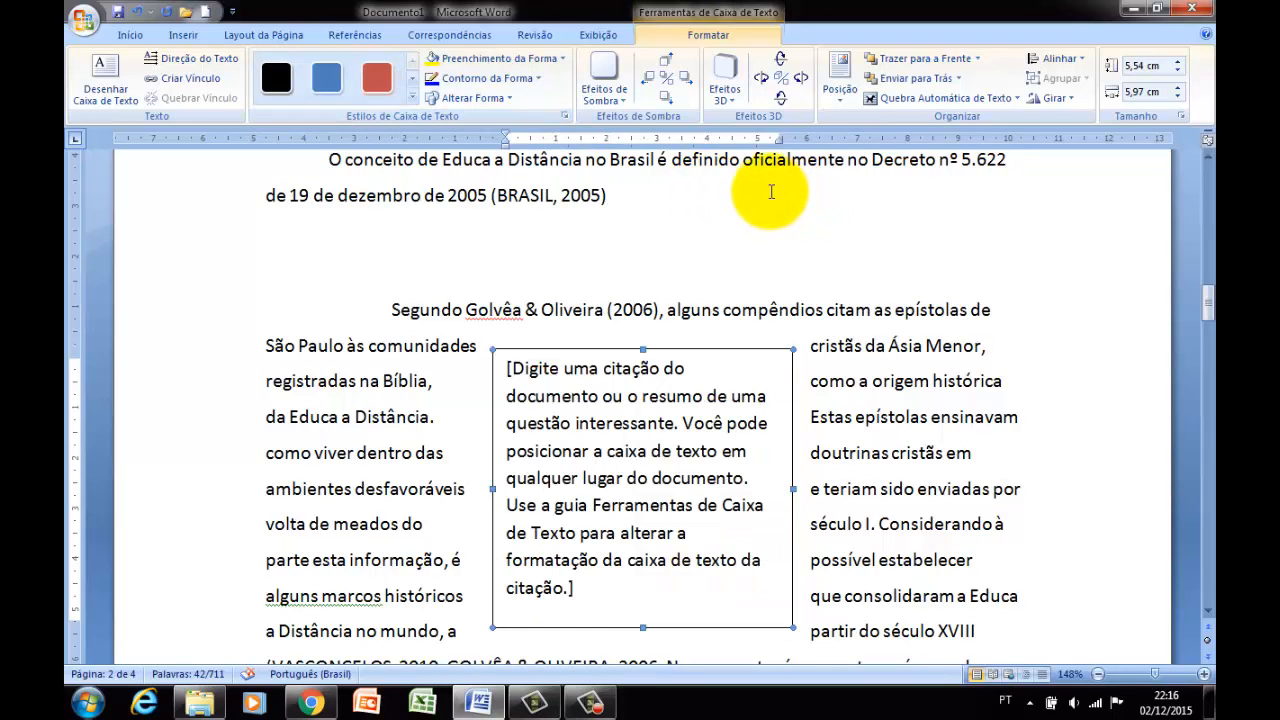
pyautogui.click(733, 100)
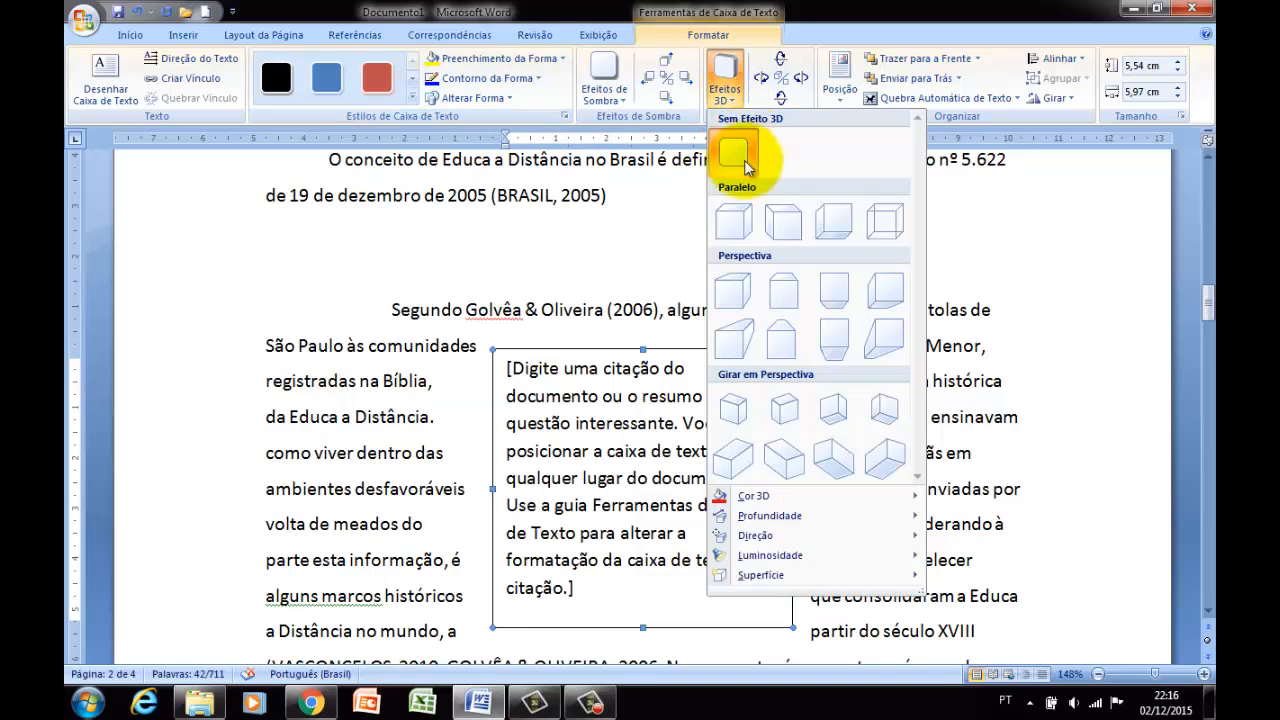
pyautogui.click(781, 226)
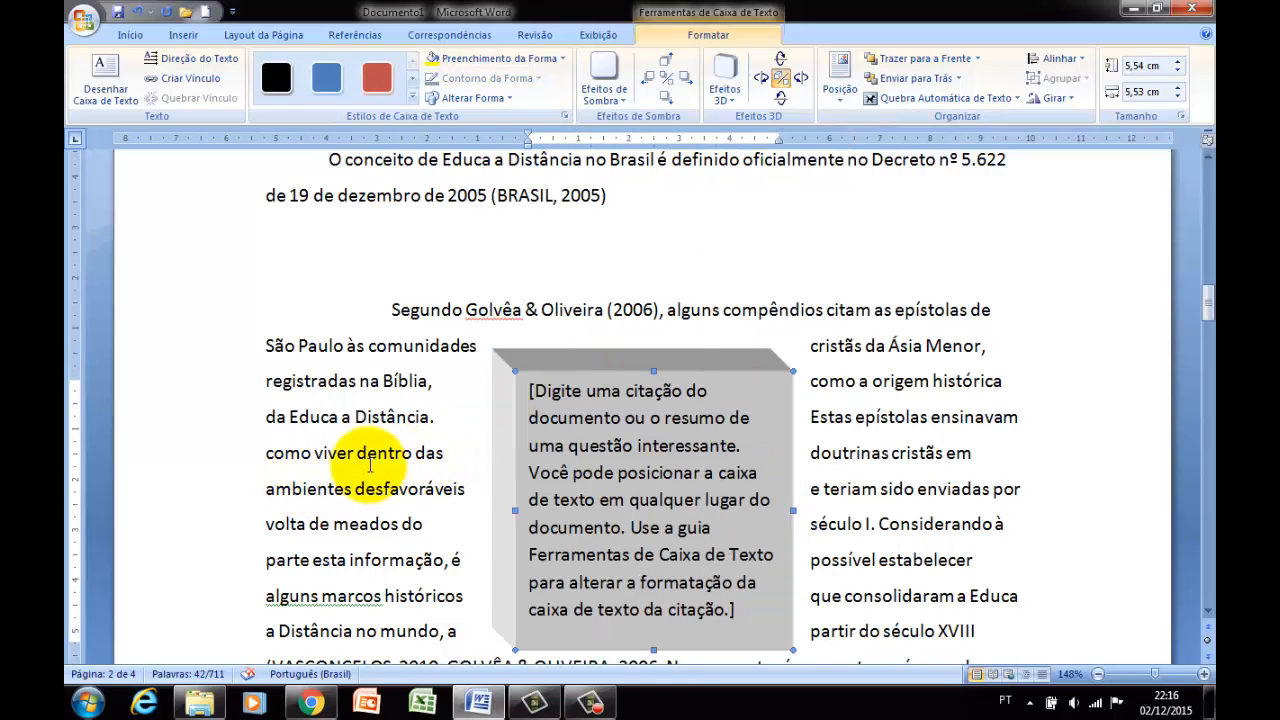
pyautogui.click(443, 345)
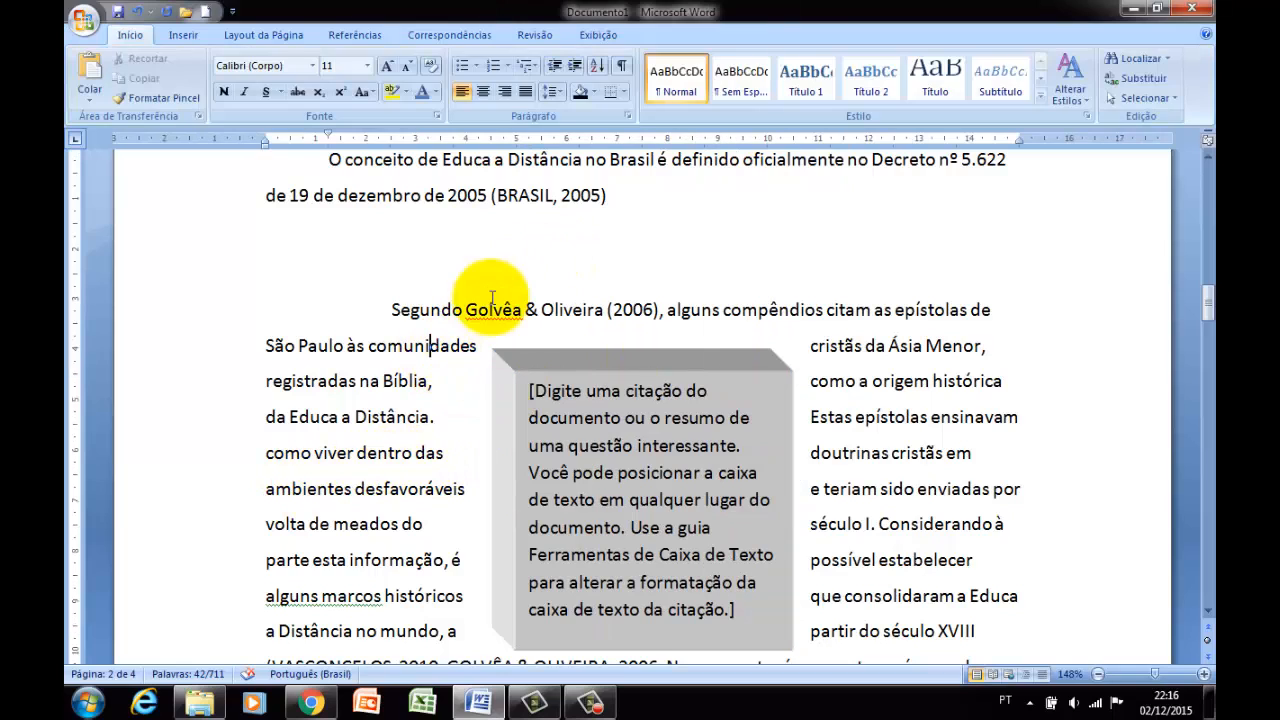
# Apply the second Sombra Projetada shadow effect to the text box on page 2.
pyautogui.click(560, 370)
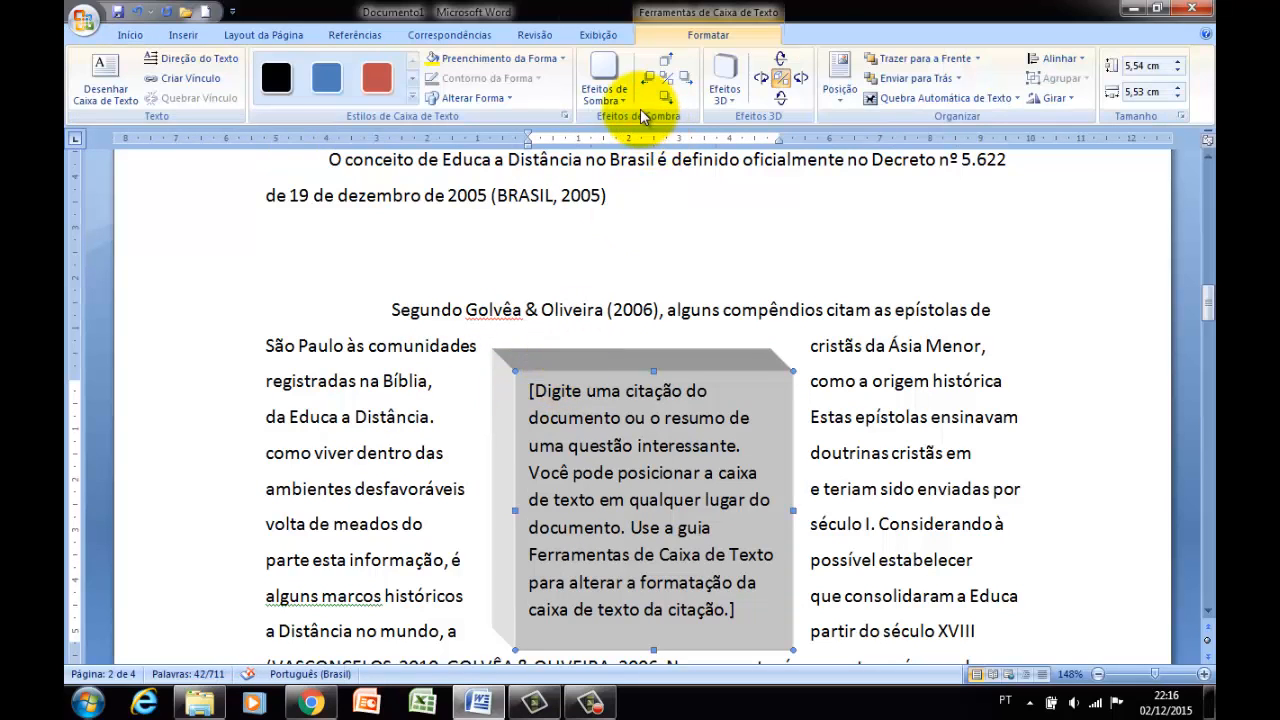
pyautogui.click(608, 88)
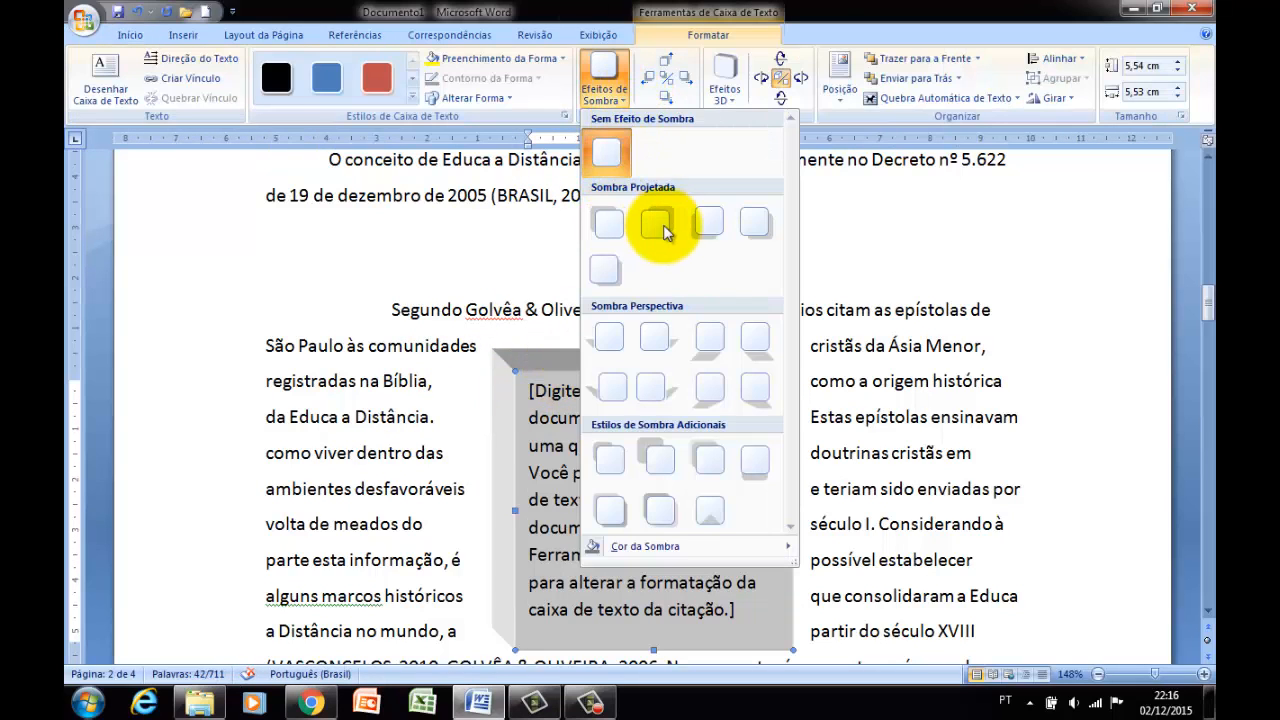
pyautogui.click(656, 225)
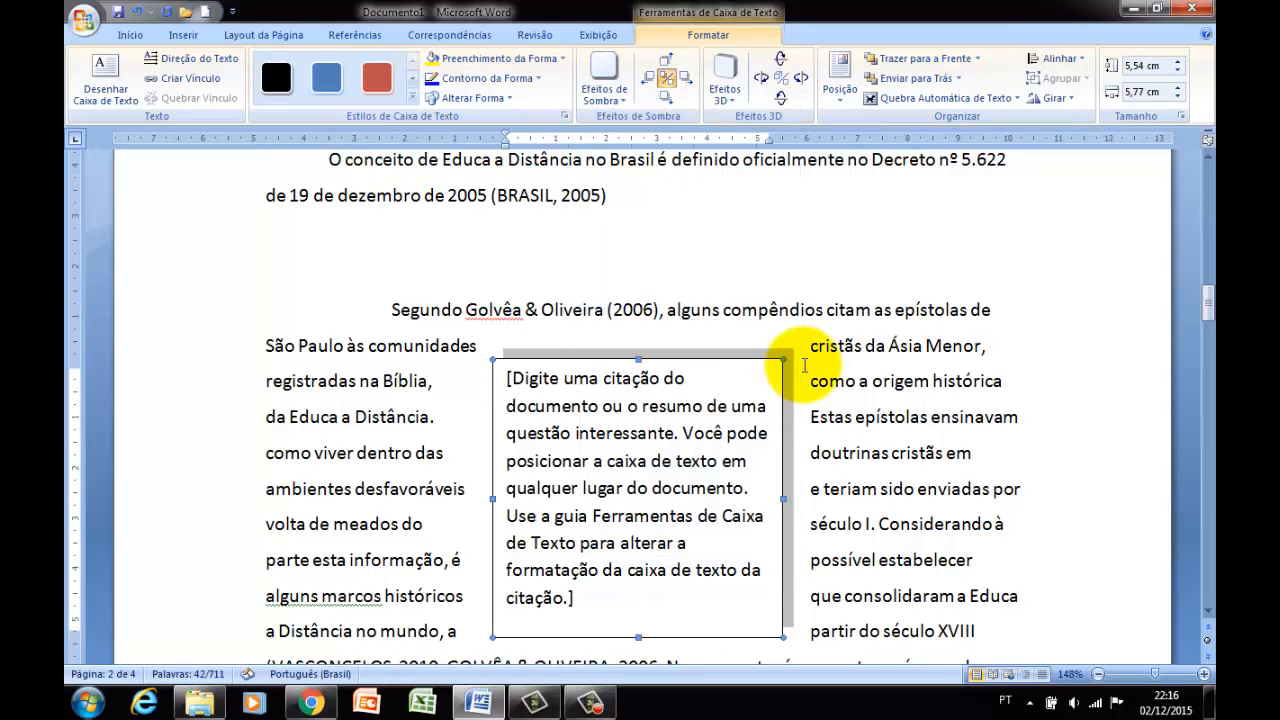
pyautogui.click(824, 355)
pyautogui.click(824, 350)
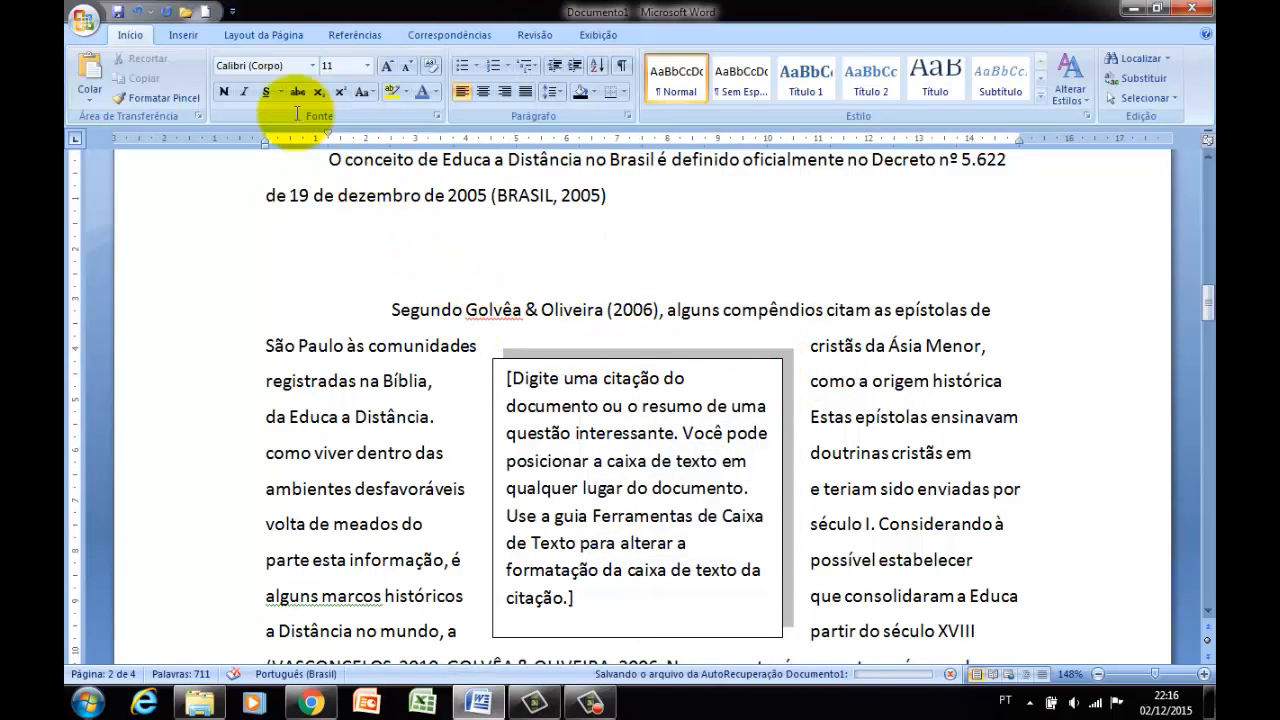
# Insert a black, upward-slanting WordArt reading Word 2007 in Arial, size 40, before "istãs da Ásia Menor" on page 2.
pyautogui.click(190, 37)
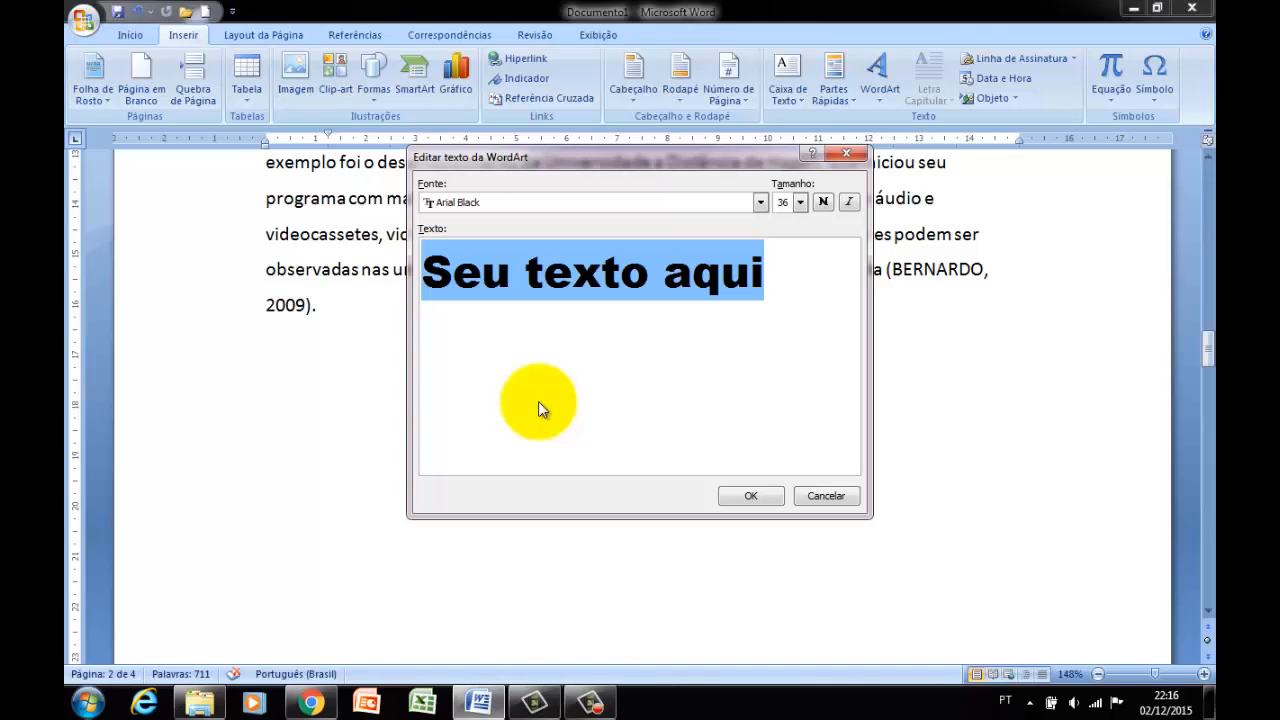
pyautogui.write('W')
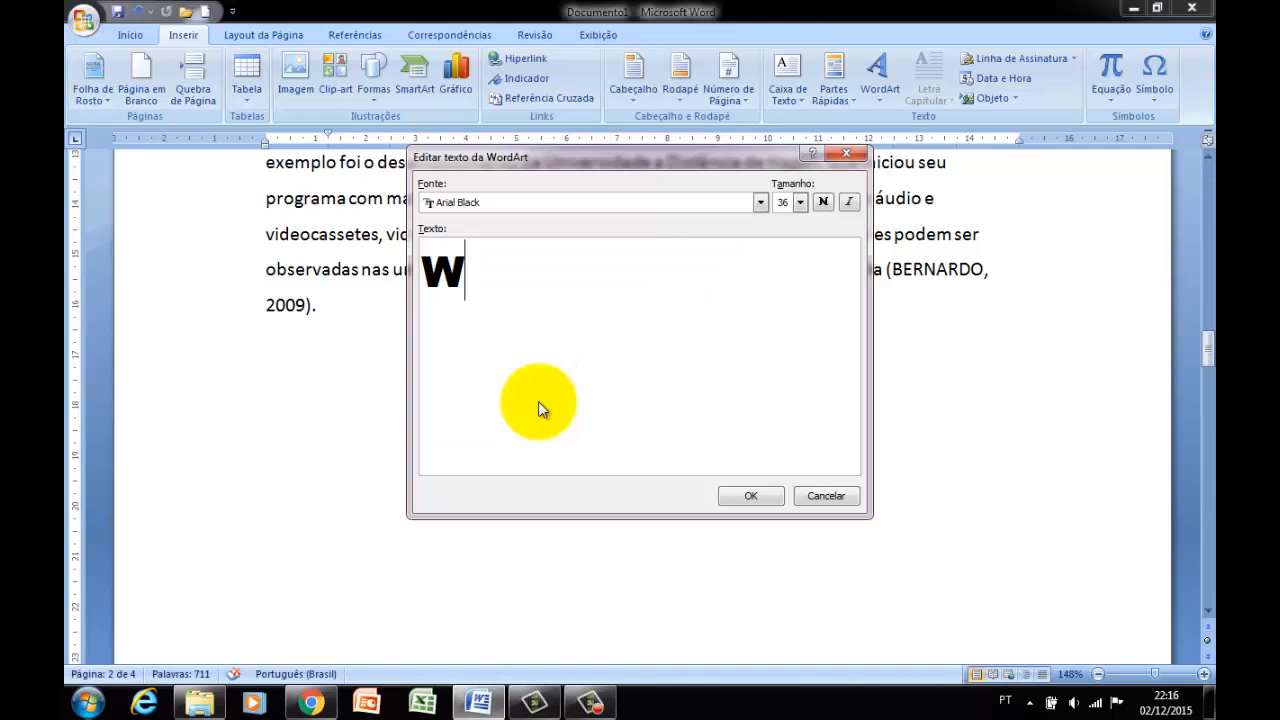
pyautogui.write('ord 2007')
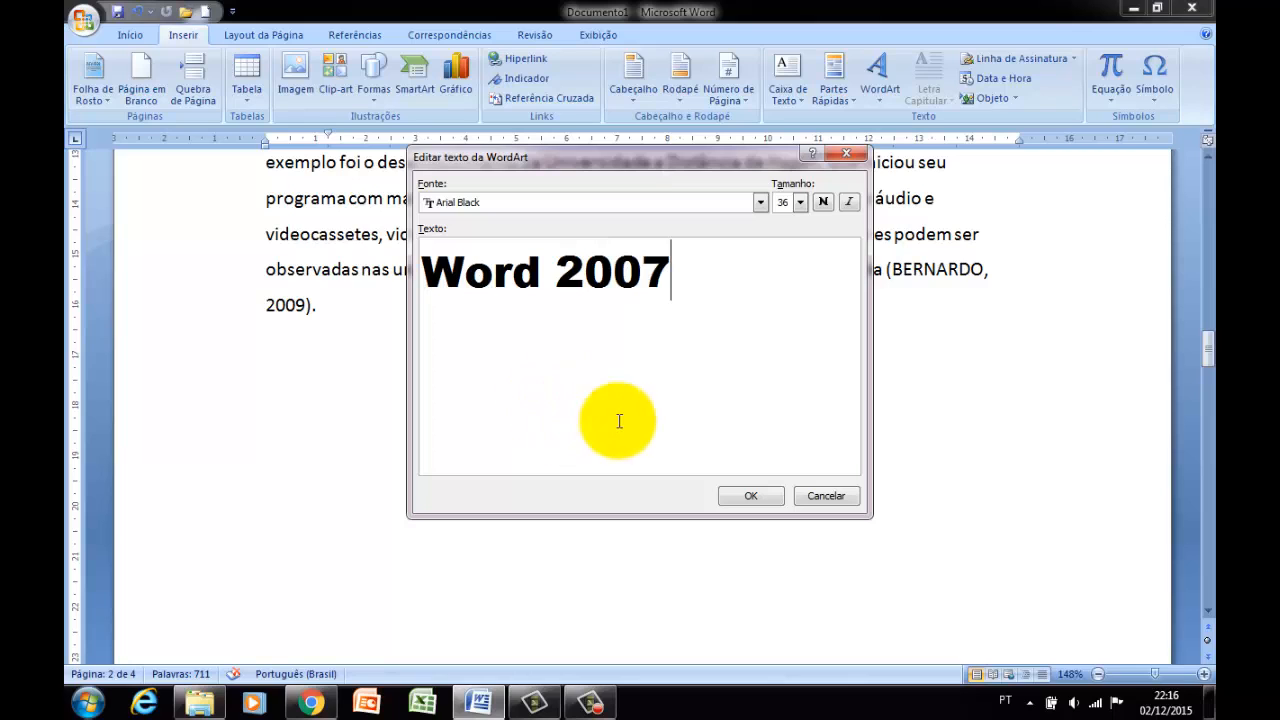
pyautogui.click(761, 202)
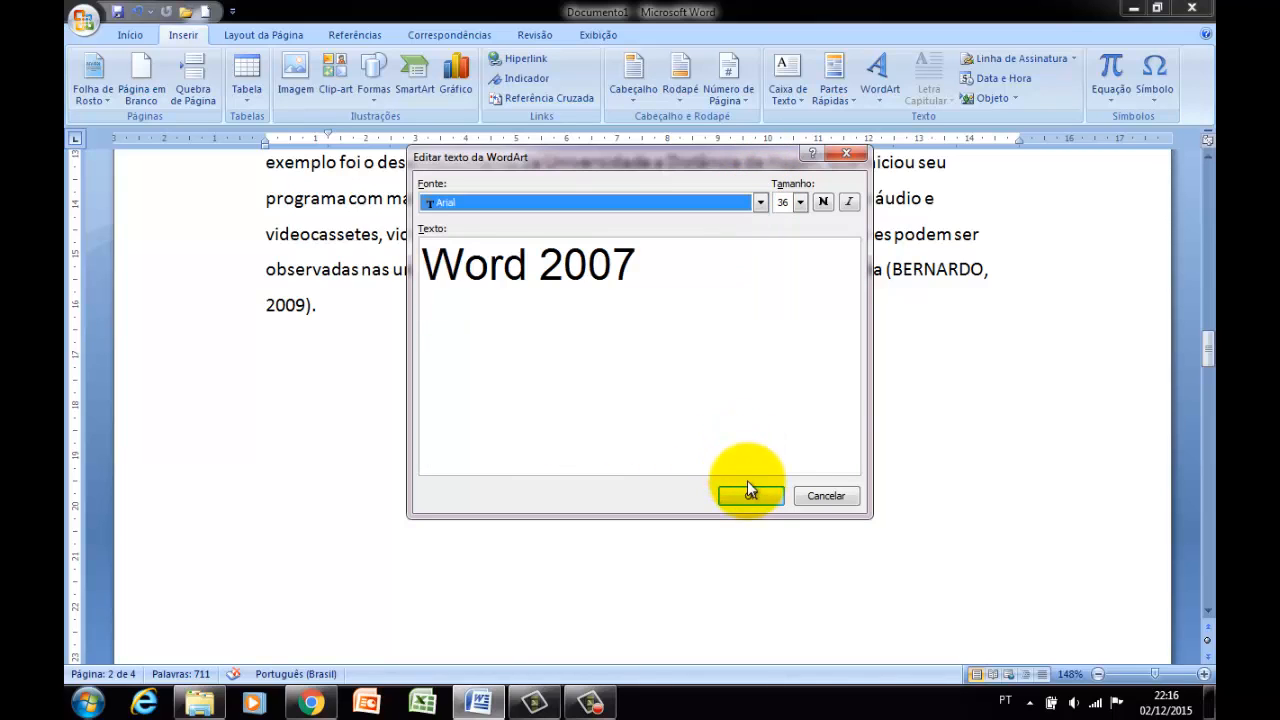
pyautogui.click(801, 202)
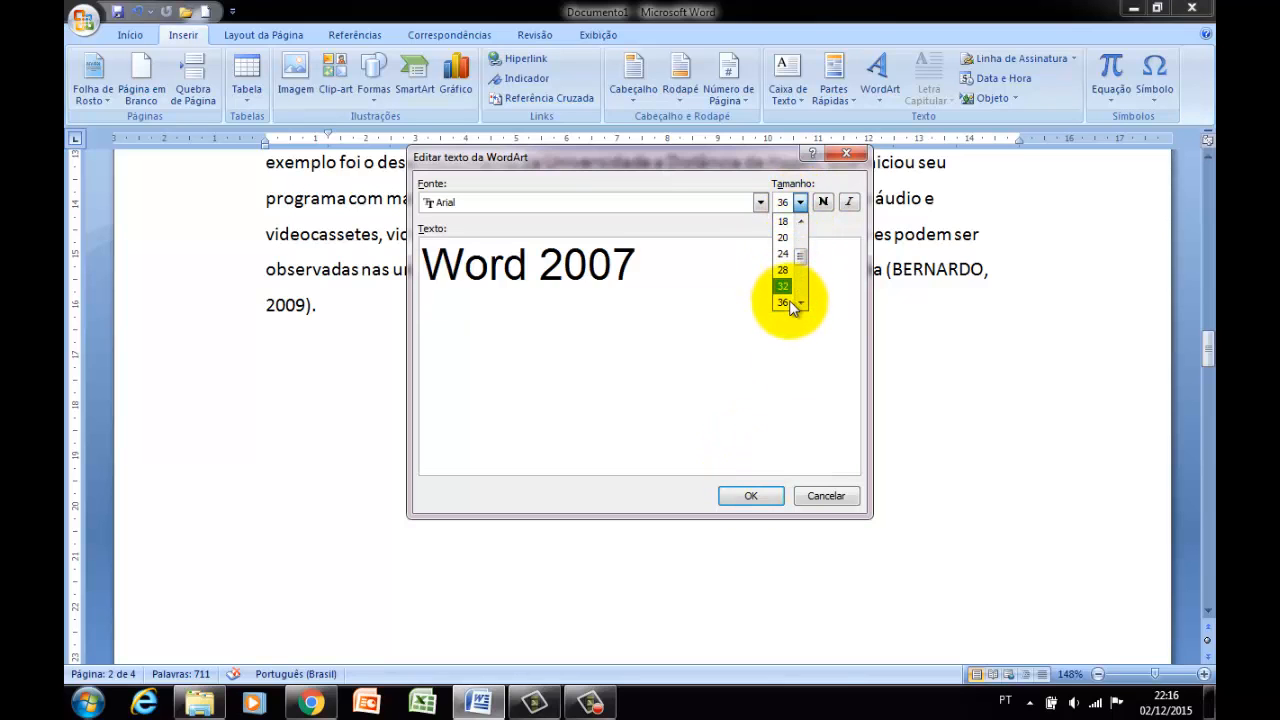
pyautogui.click(801, 305)
pyautogui.click(786, 290)
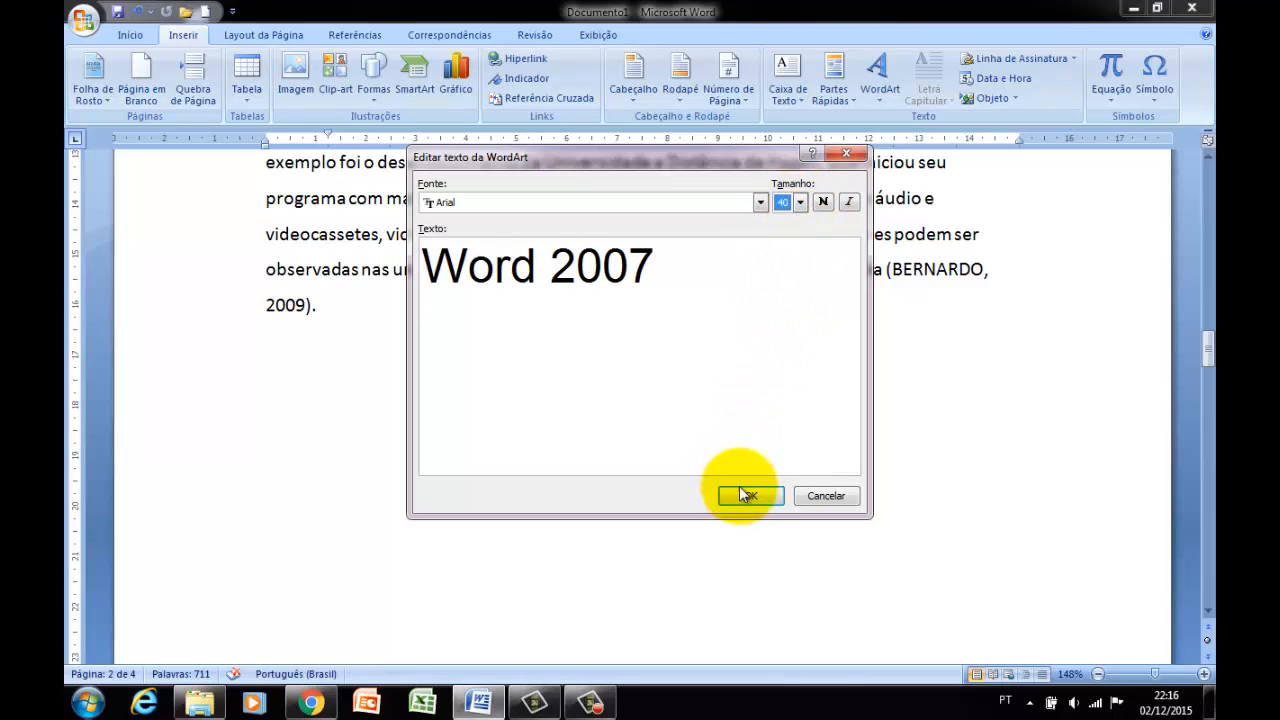
# Try the purple gradient style with a shadow on the Word 2007 WordArt, followed by the orange 3D style.
pyautogui.scroll(2, 681, 434)
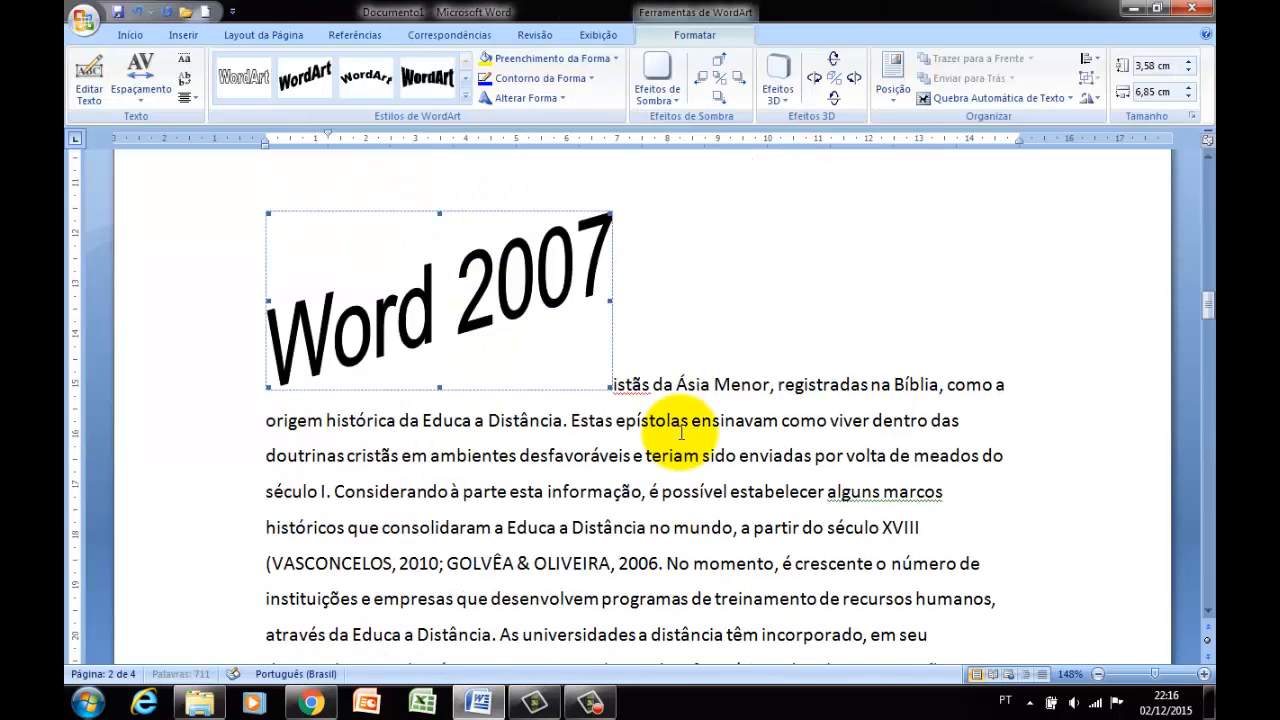
pyautogui.click(465, 97)
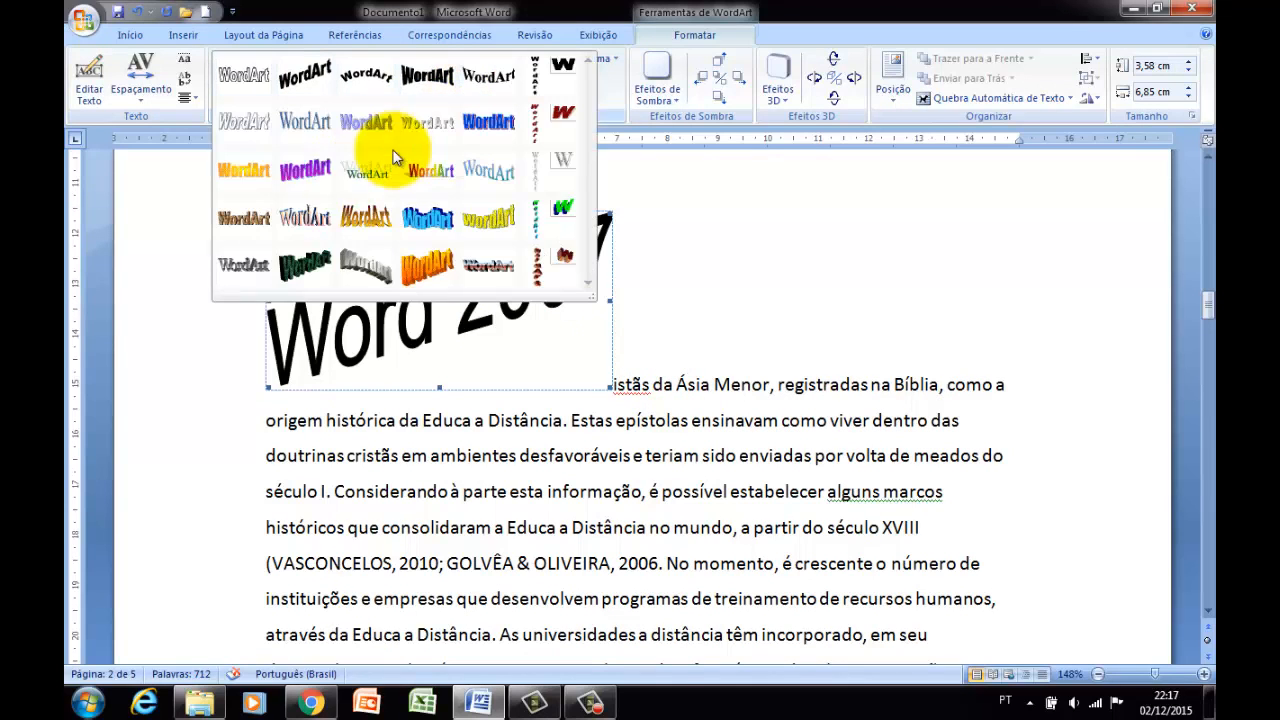
pyautogui.click(310, 170)
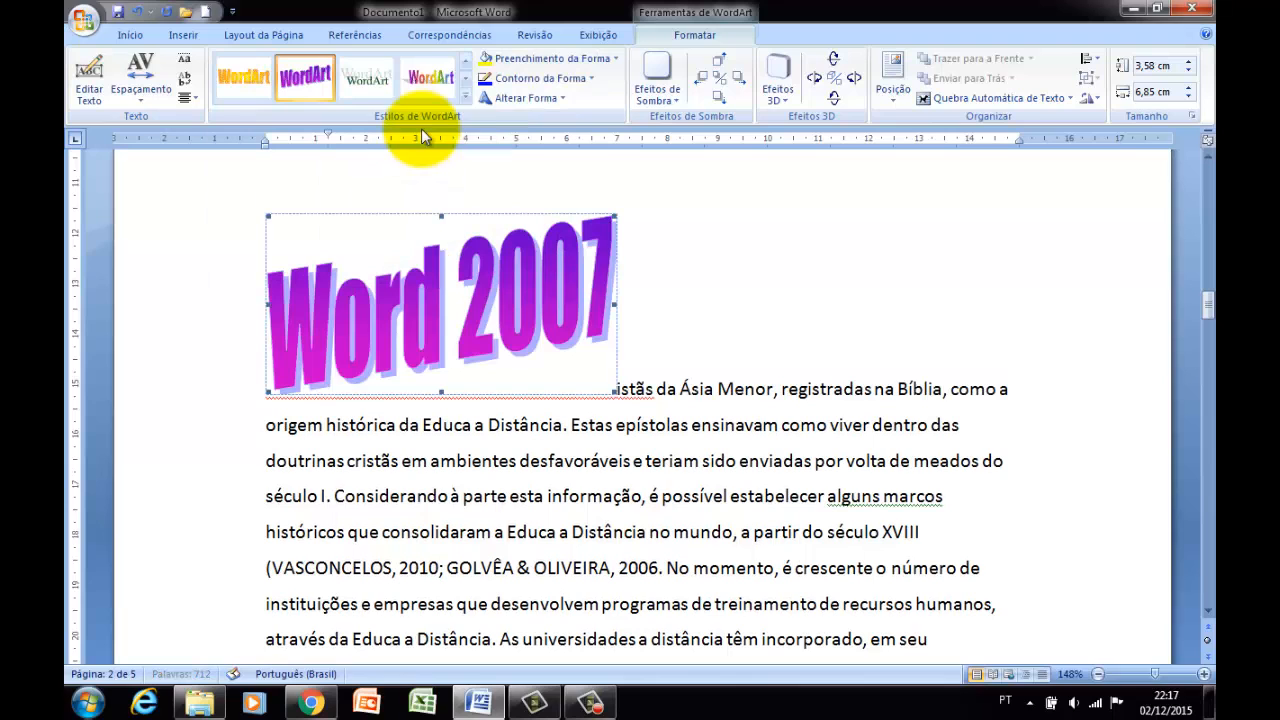
pyautogui.click(465, 97)
pyautogui.click(416, 263)
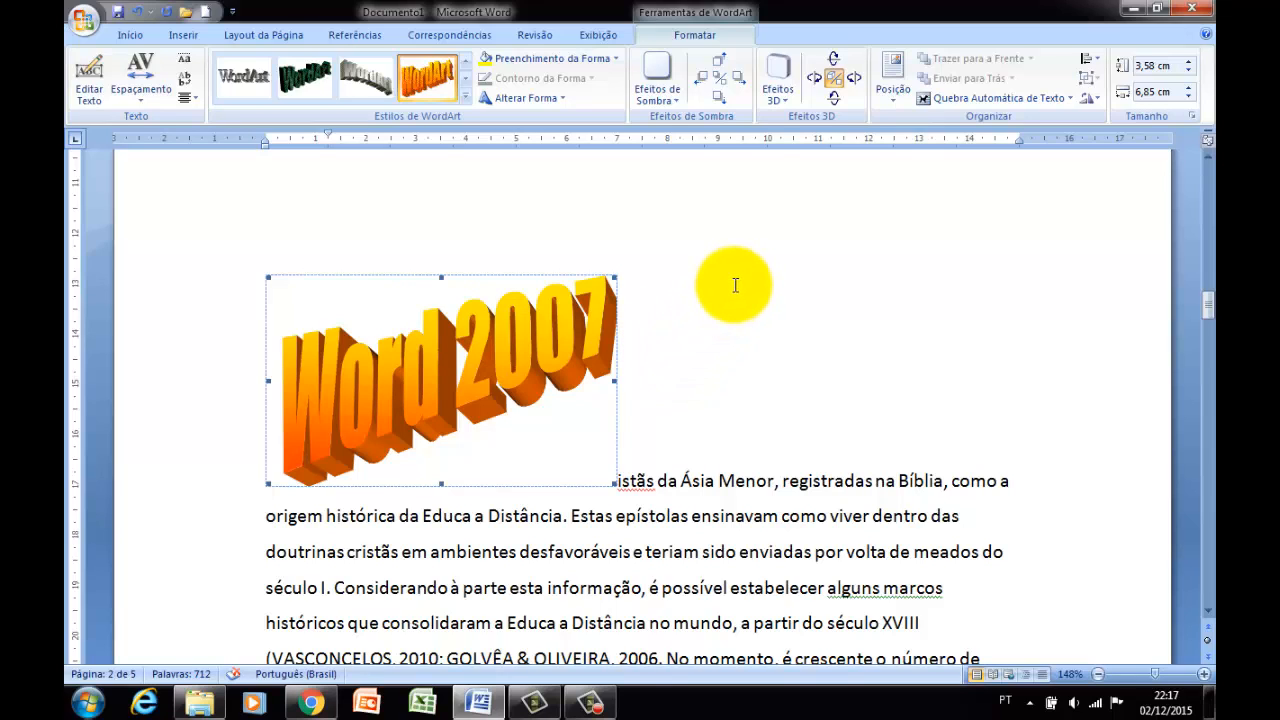
# Apply the dark green textured WordArt style with a pale shadow to the Word 2007 WordArt.
pyautogui.click(465, 96)
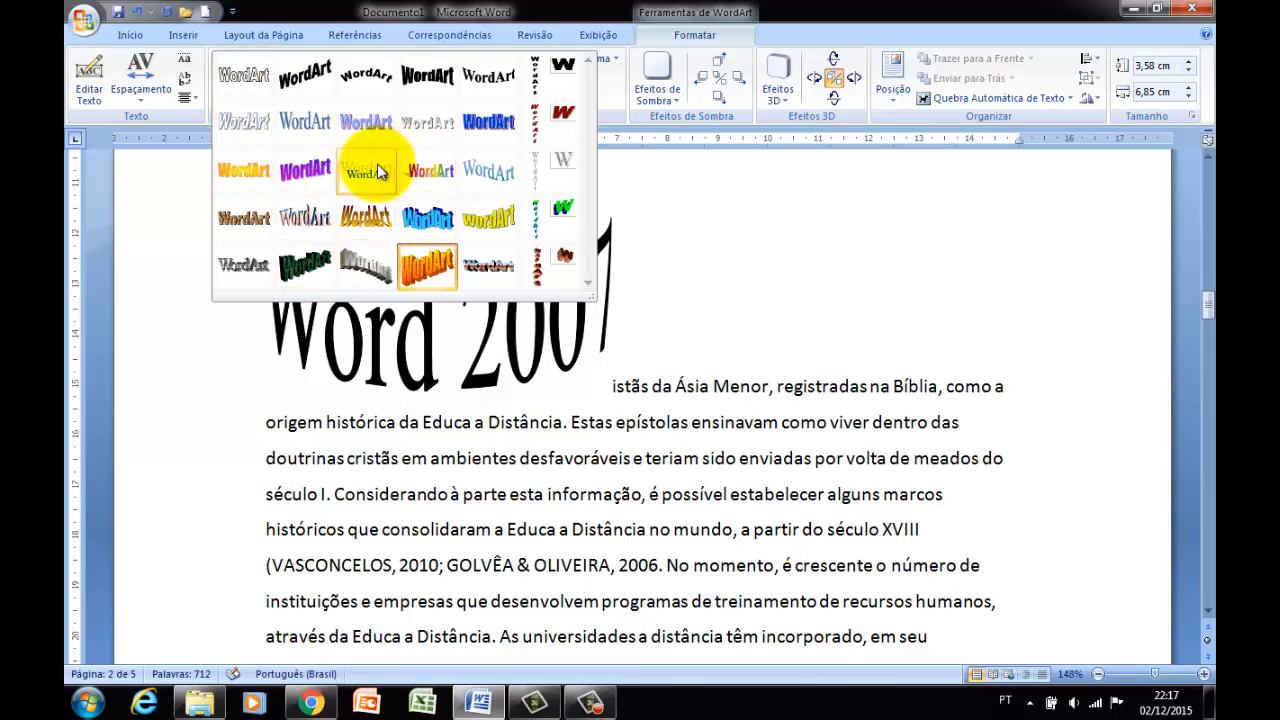
pyautogui.click(305, 265)
pyautogui.click(795, 413)
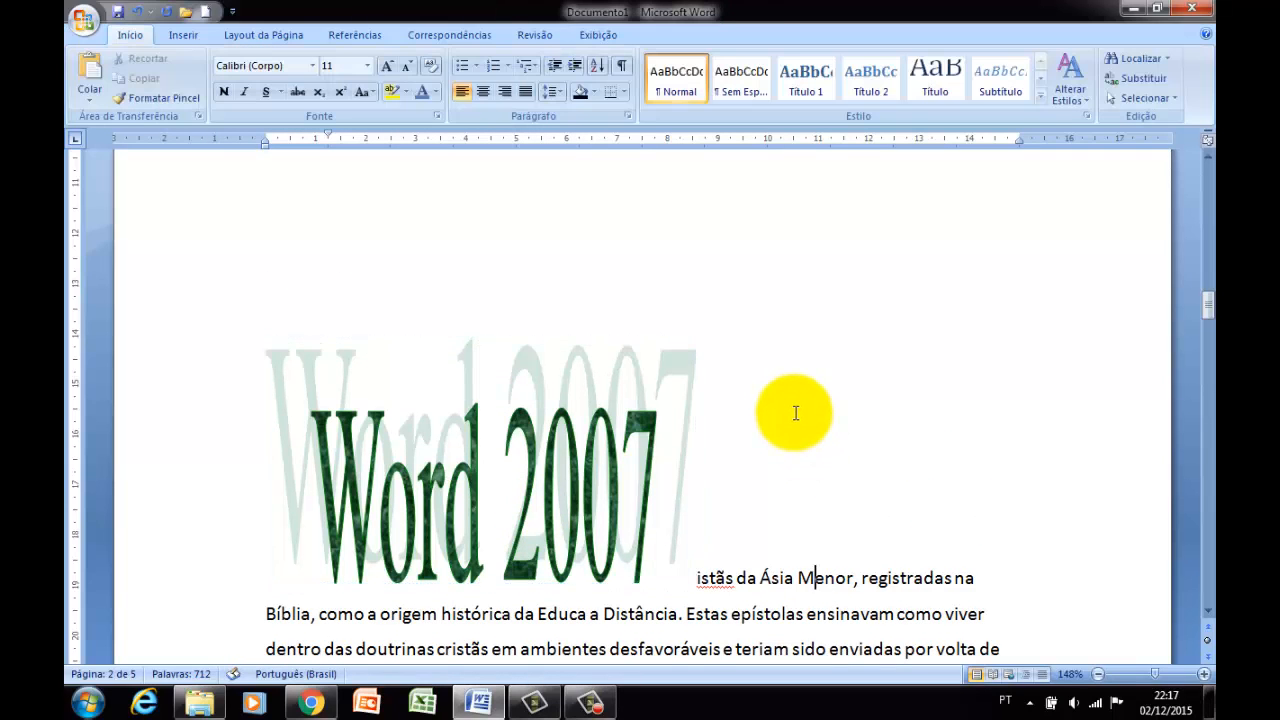
pyautogui.scroll(-1, 795, 413)
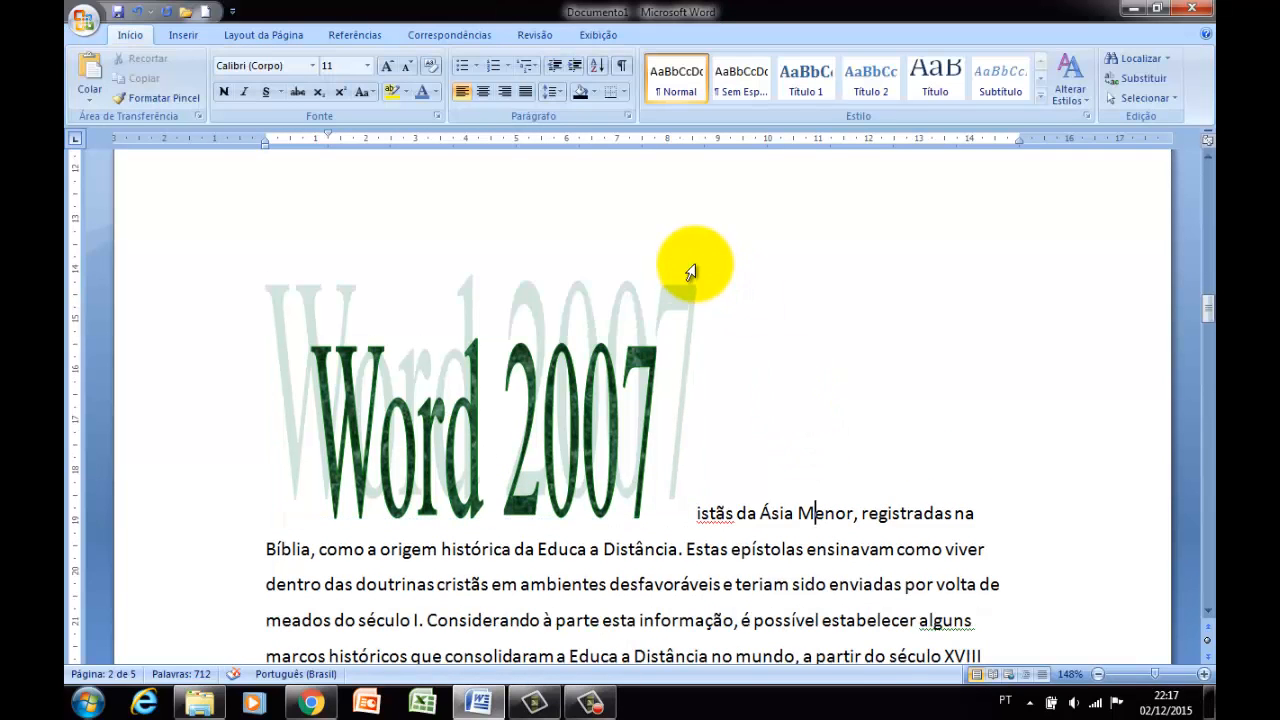
# Turn the letter D that opens the first paragraph on page 1 into a drop cap with the Capitular option.
pyautogui.click(184, 30)
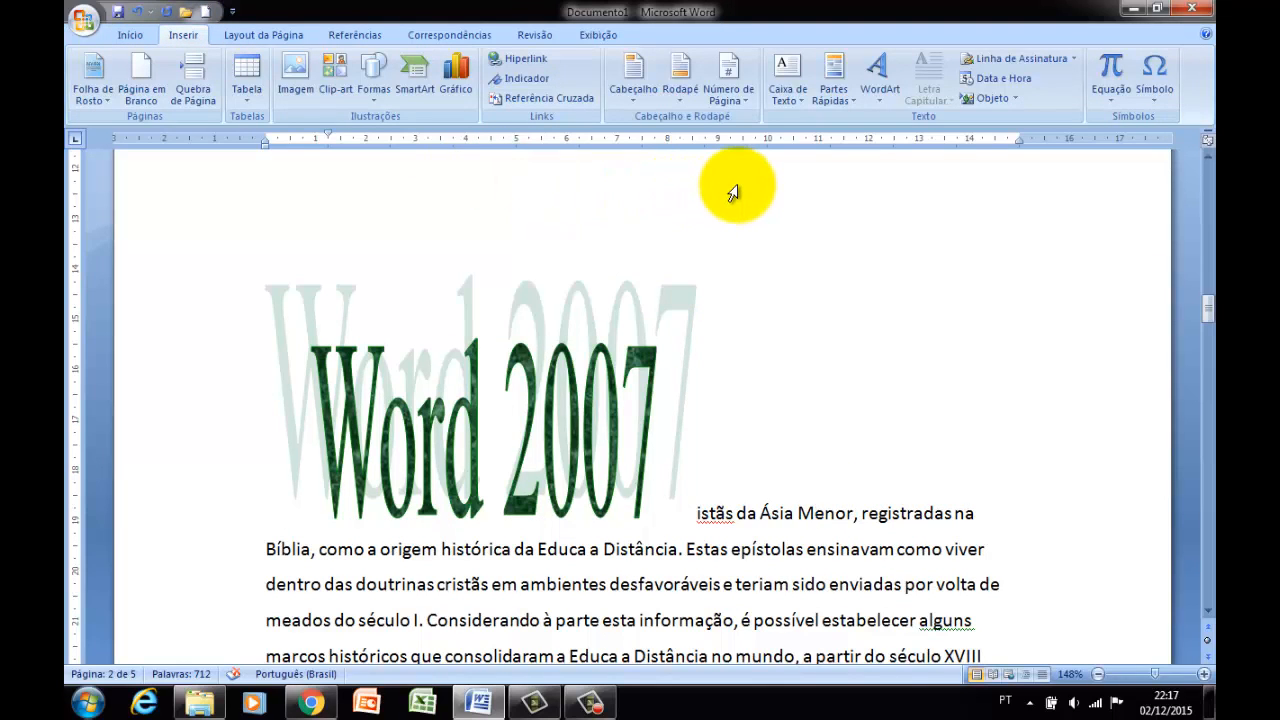
pyautogui.scroll(-5, 640, 357)
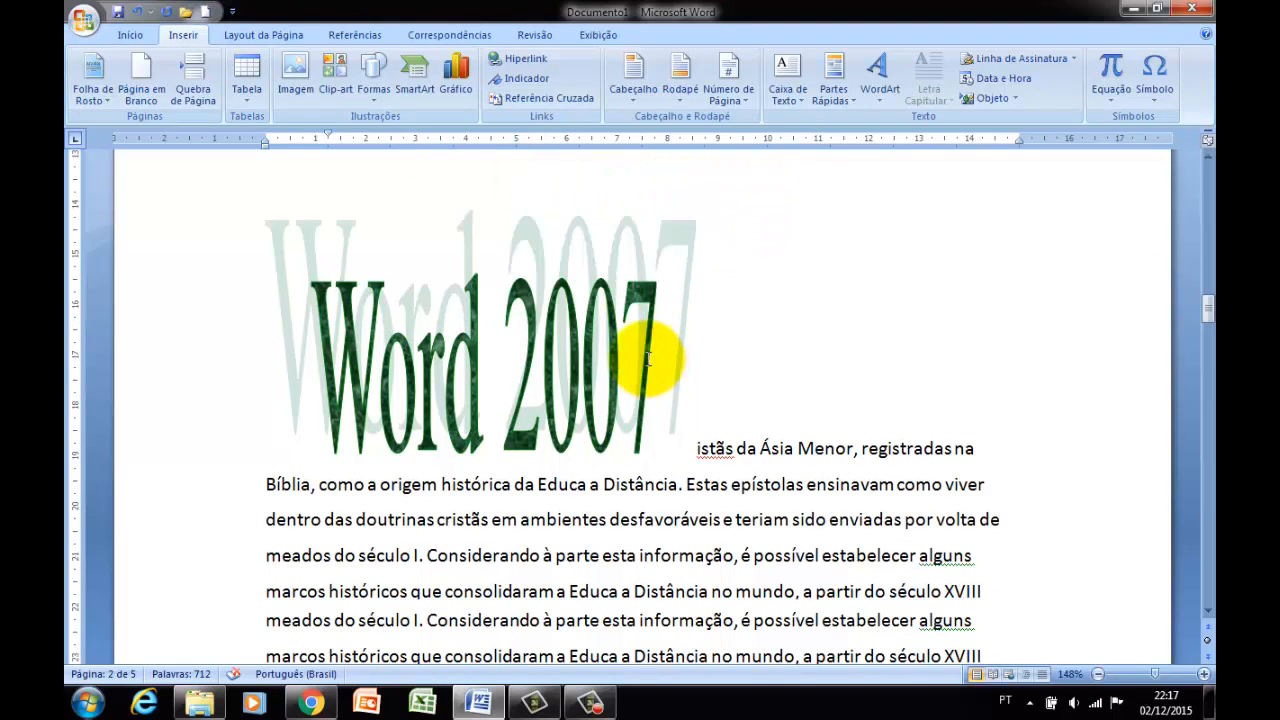
pyautogui.scroll(-7, 648, 364)
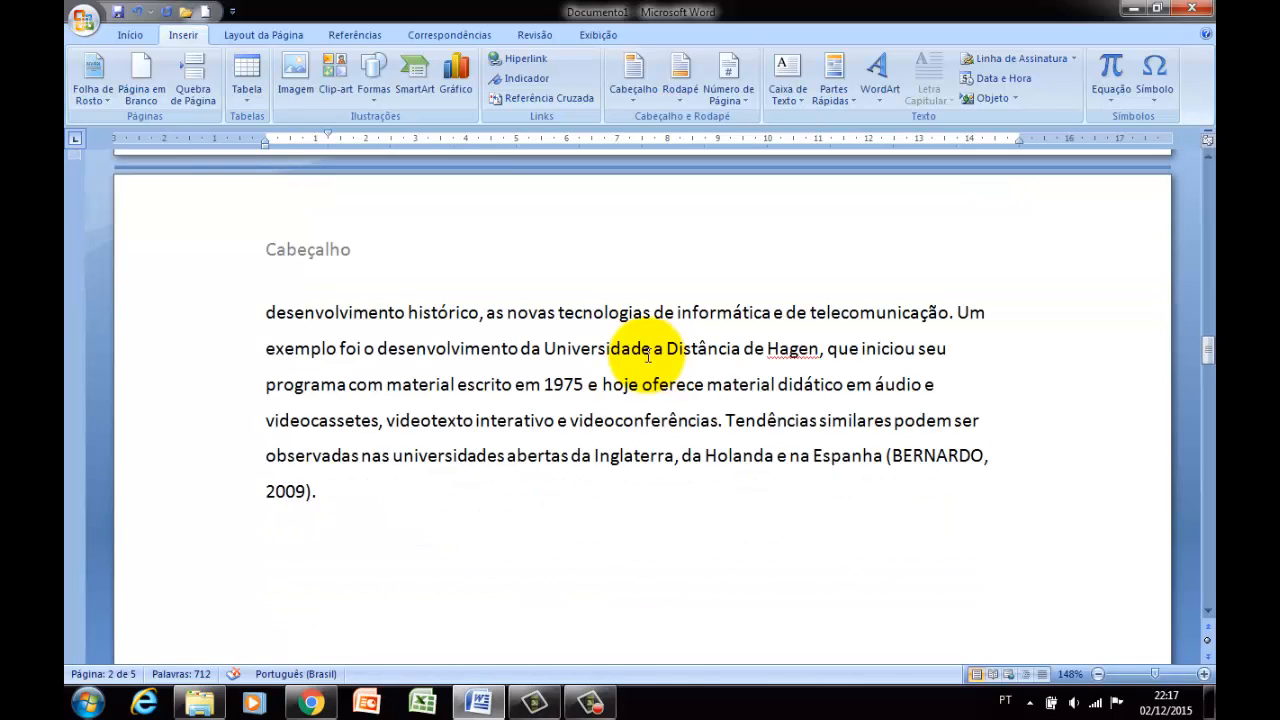
pyautogui.scroll(12, 650, 358)
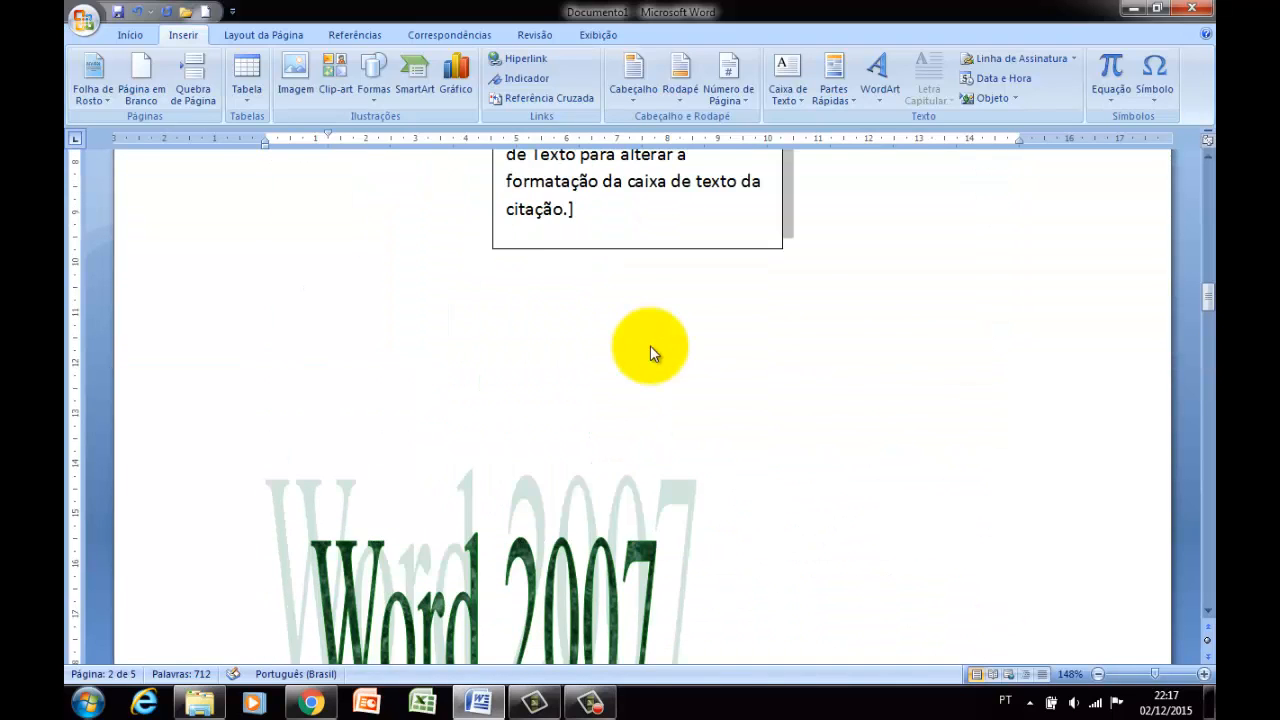
pyautogui.scroll(10, 650, 346)
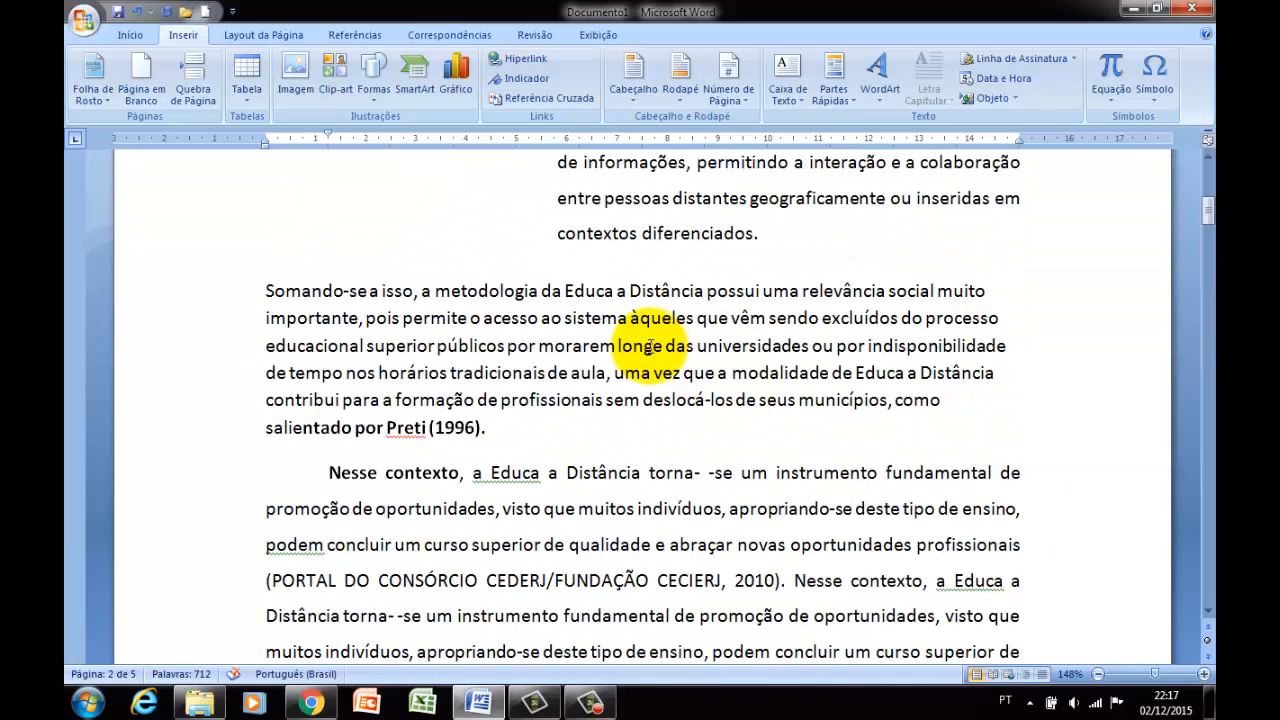
pyautogui.scroll(5, 648, 346)
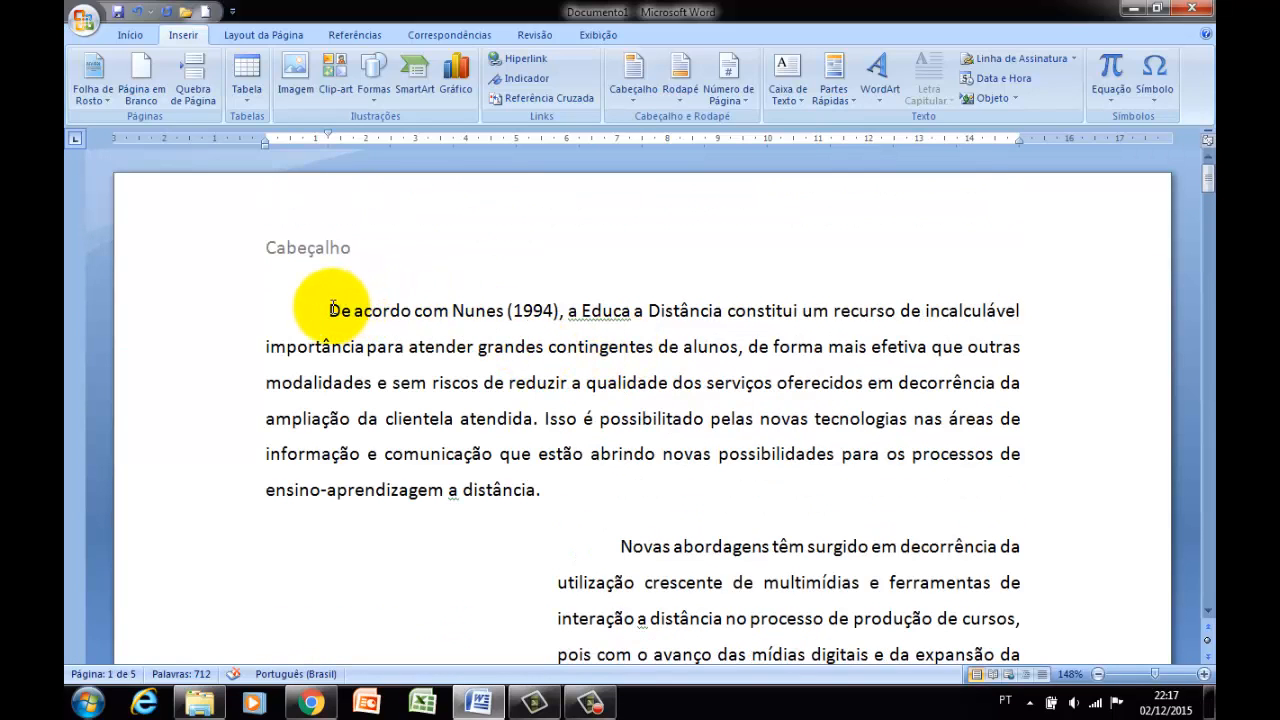
pyautogui.moveTo(330, 310); pyautogui.dragTo(341, 311)
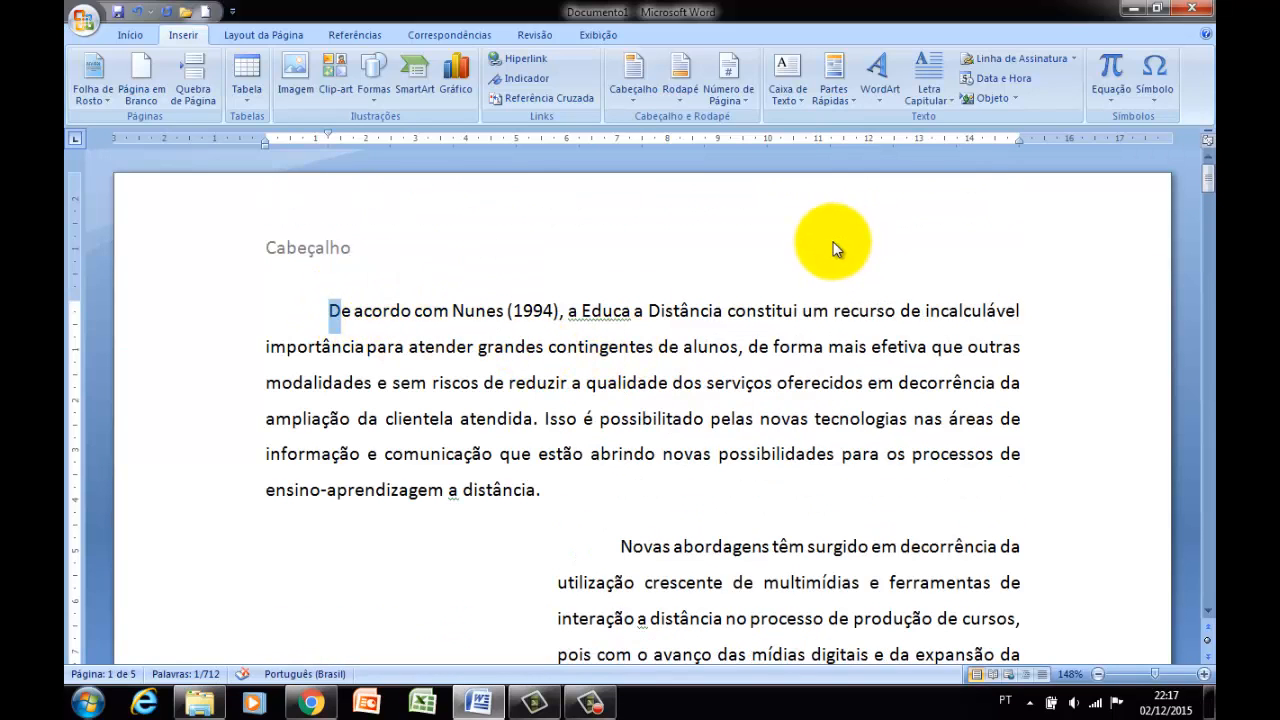
pyautogui.click(330, 311)
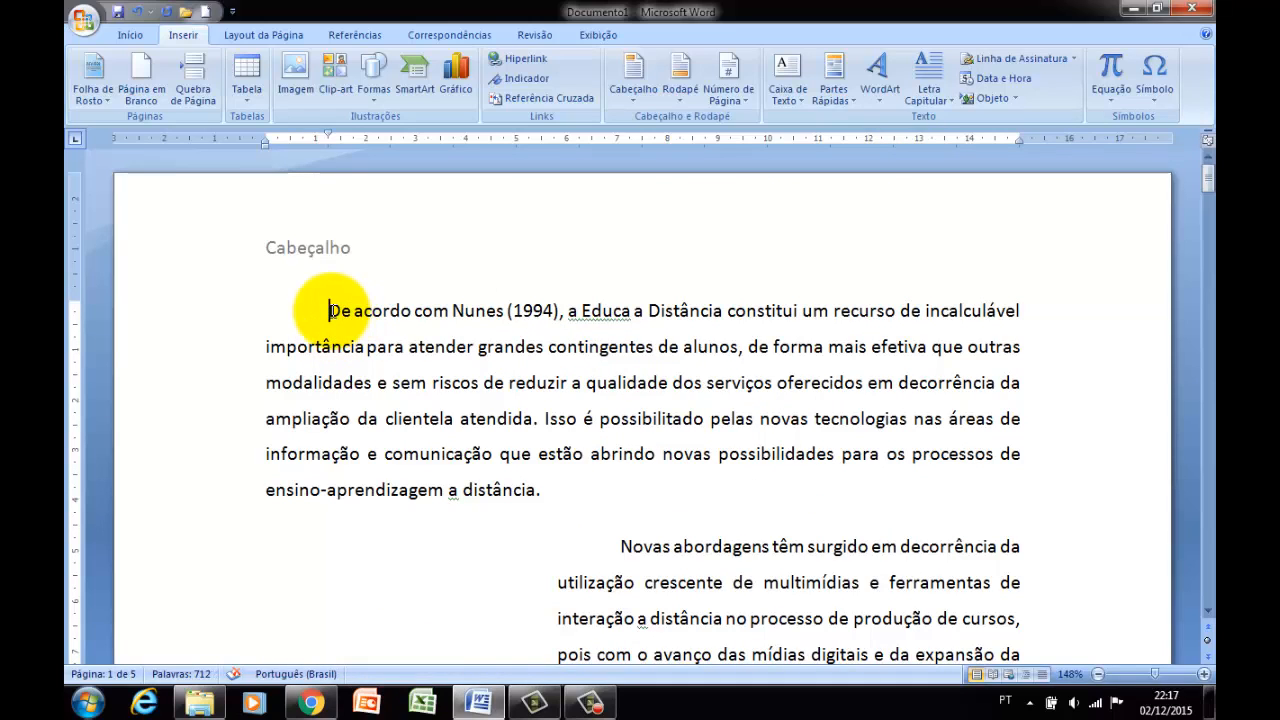
pyautogui.moveTo(330, 311); pyautogui.dragTo(341, 311)
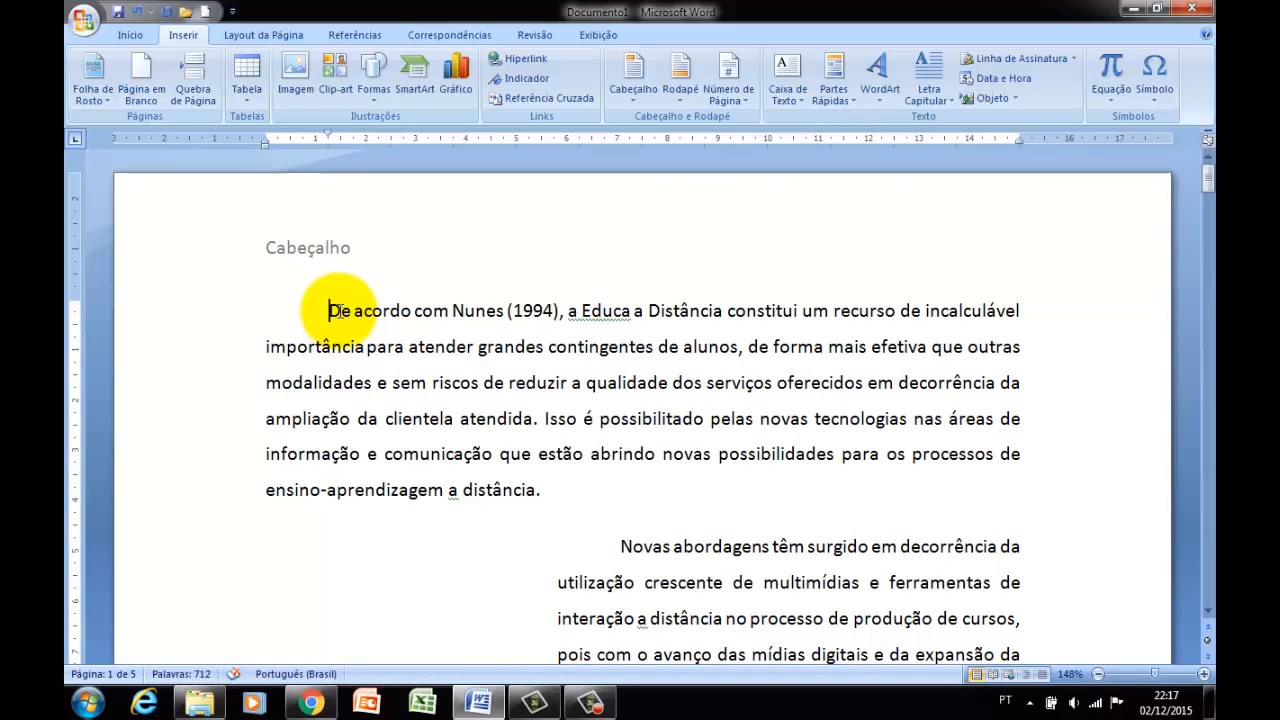
pyautogui.click(934, 102)
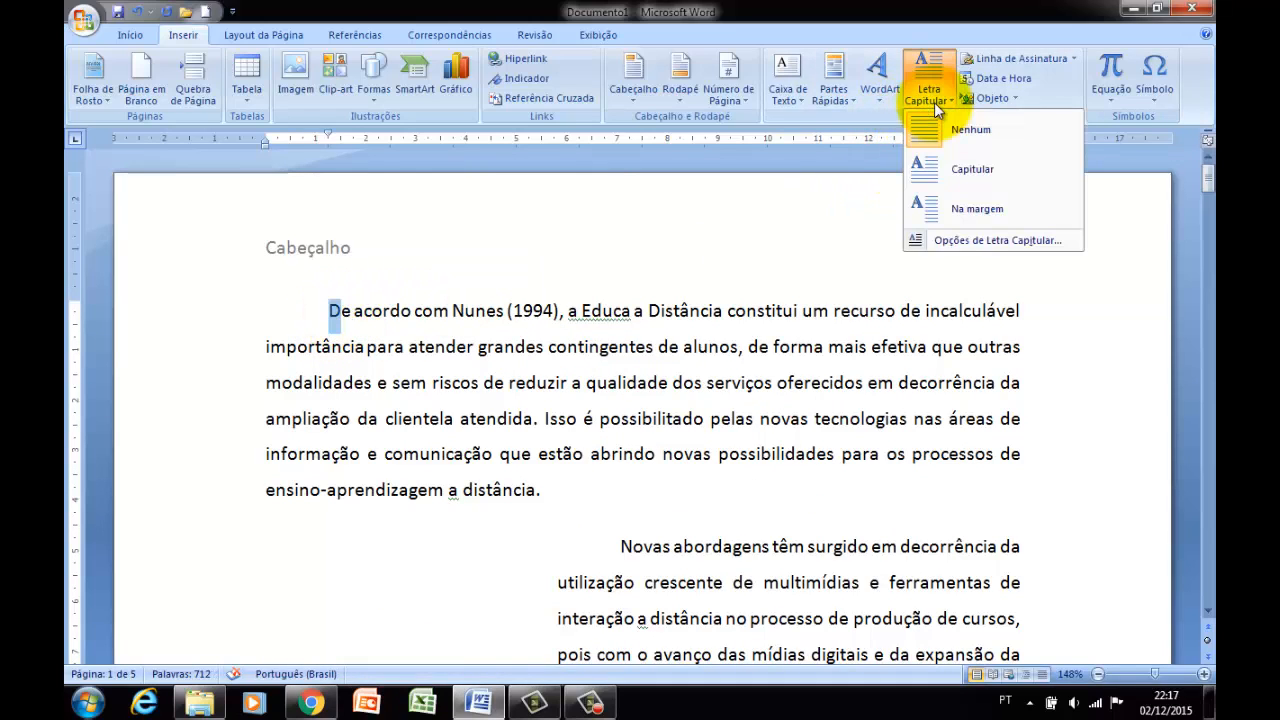
pyautogui.click(946, 175)
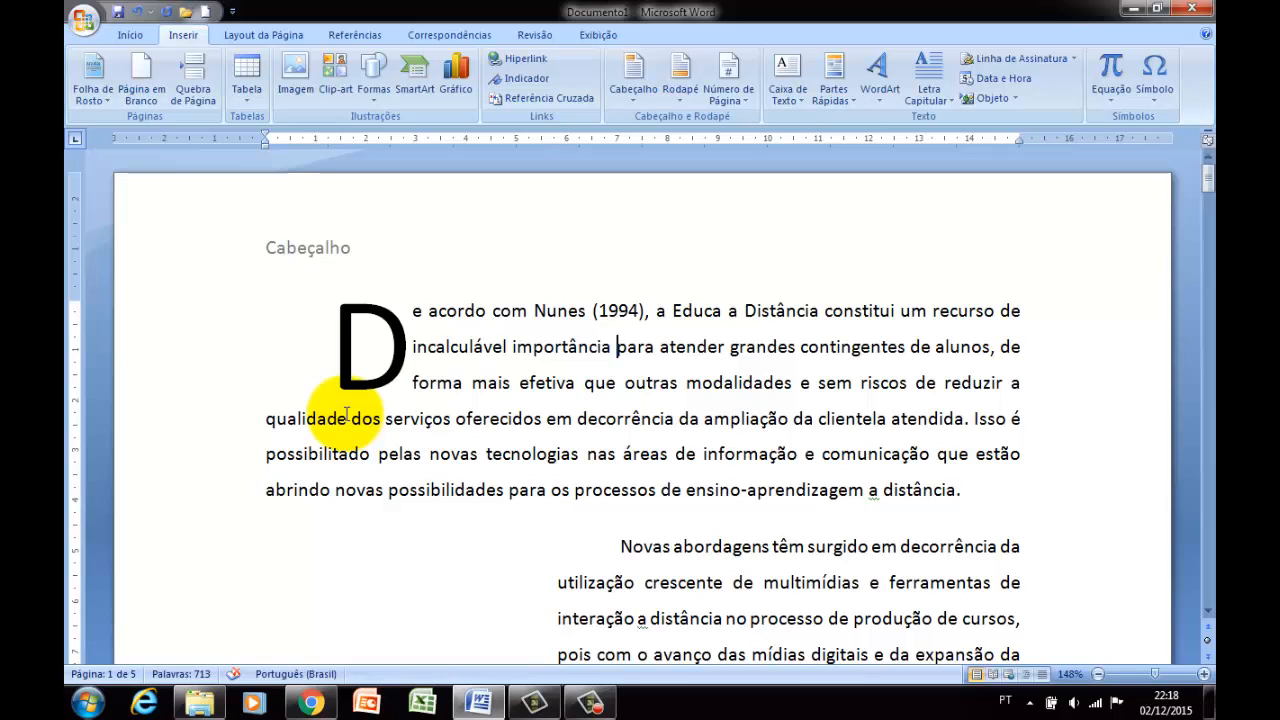
pyautogui.scroll(-1, 400, 400)
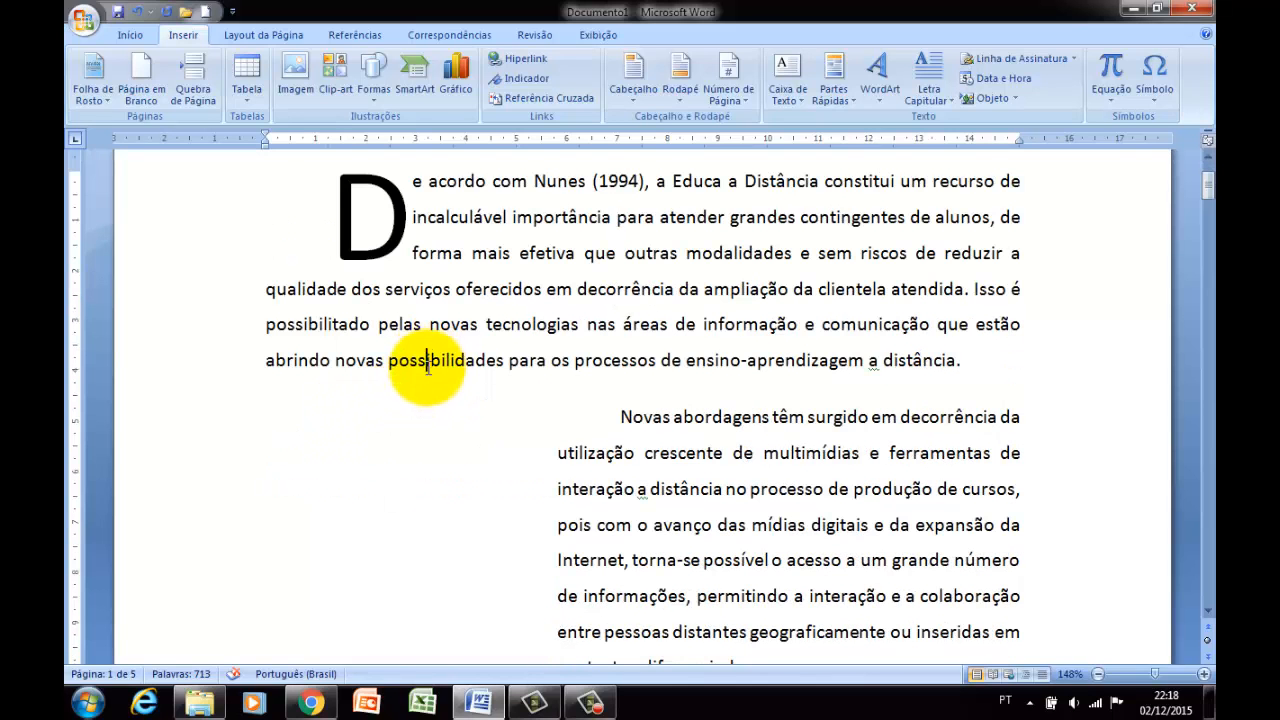
pyautogui.scroll(-1, 491, 363)
pyautogui.scroll(2, 495, 365)
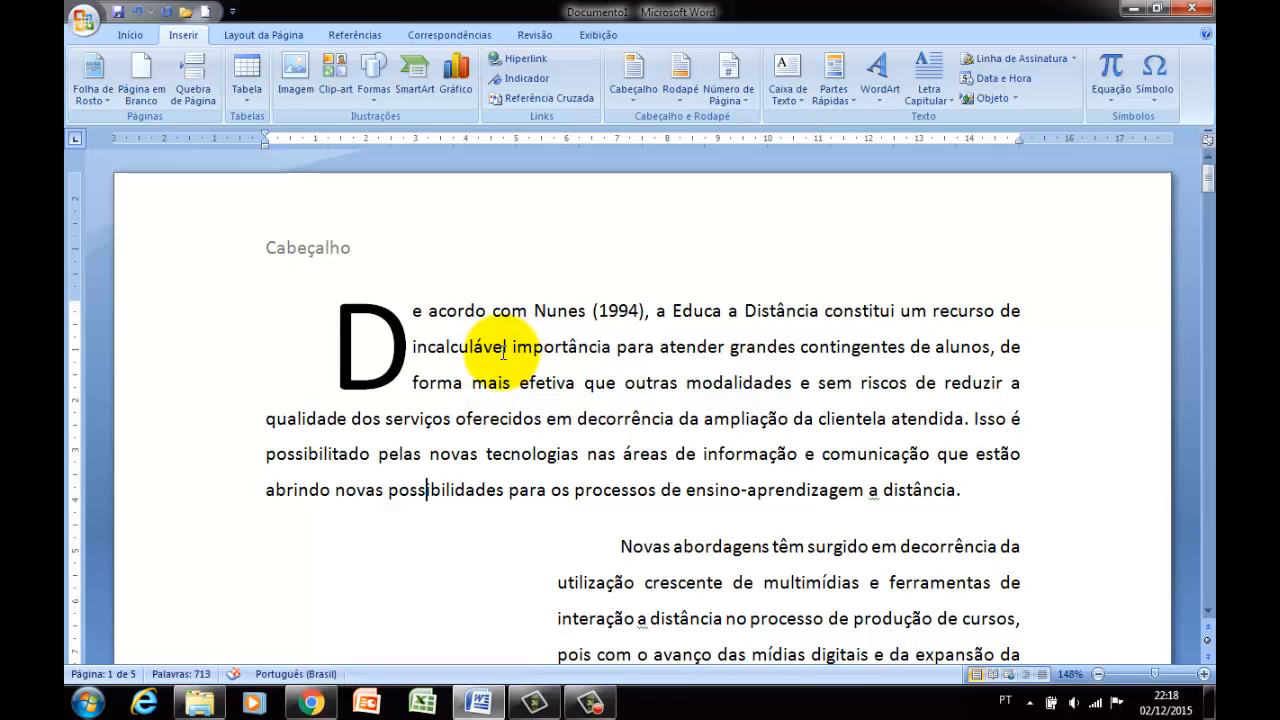
pyautogui.scroll(-1, 500, 362)
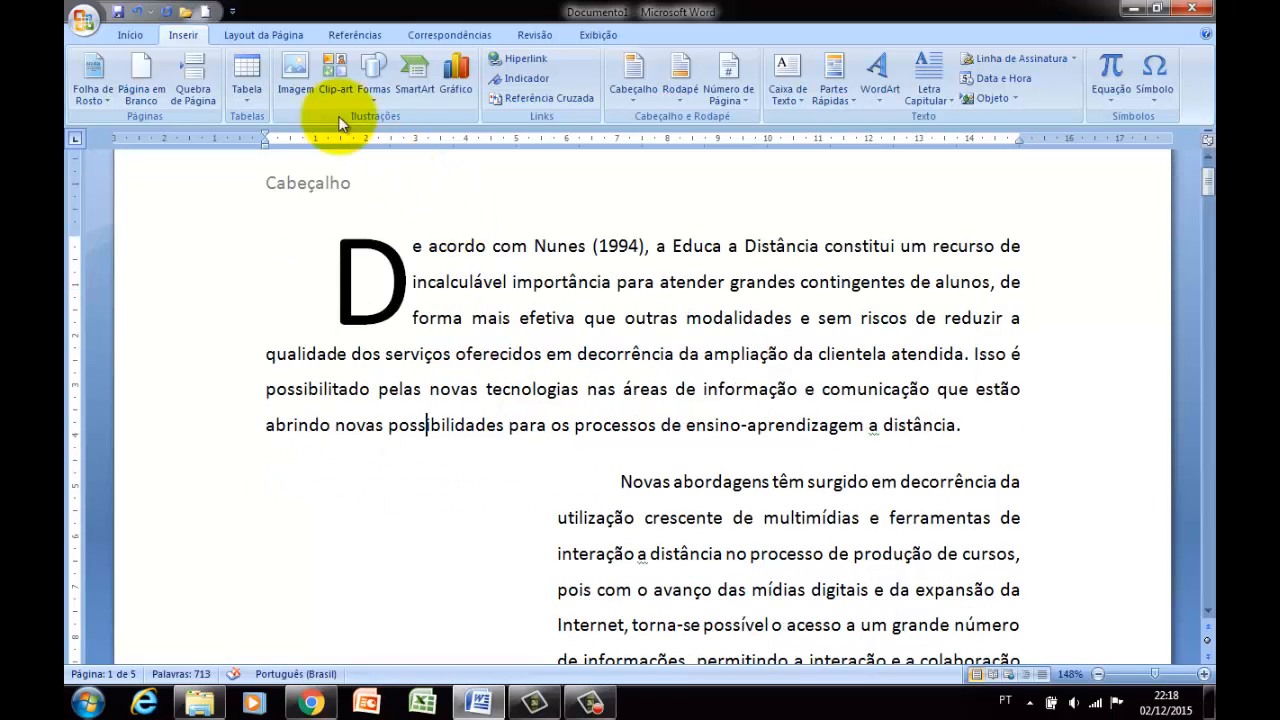
# Apply the Estreita margin preset, with 1,27 cm on every side, to the document.
pyautogui.click(283, 37)
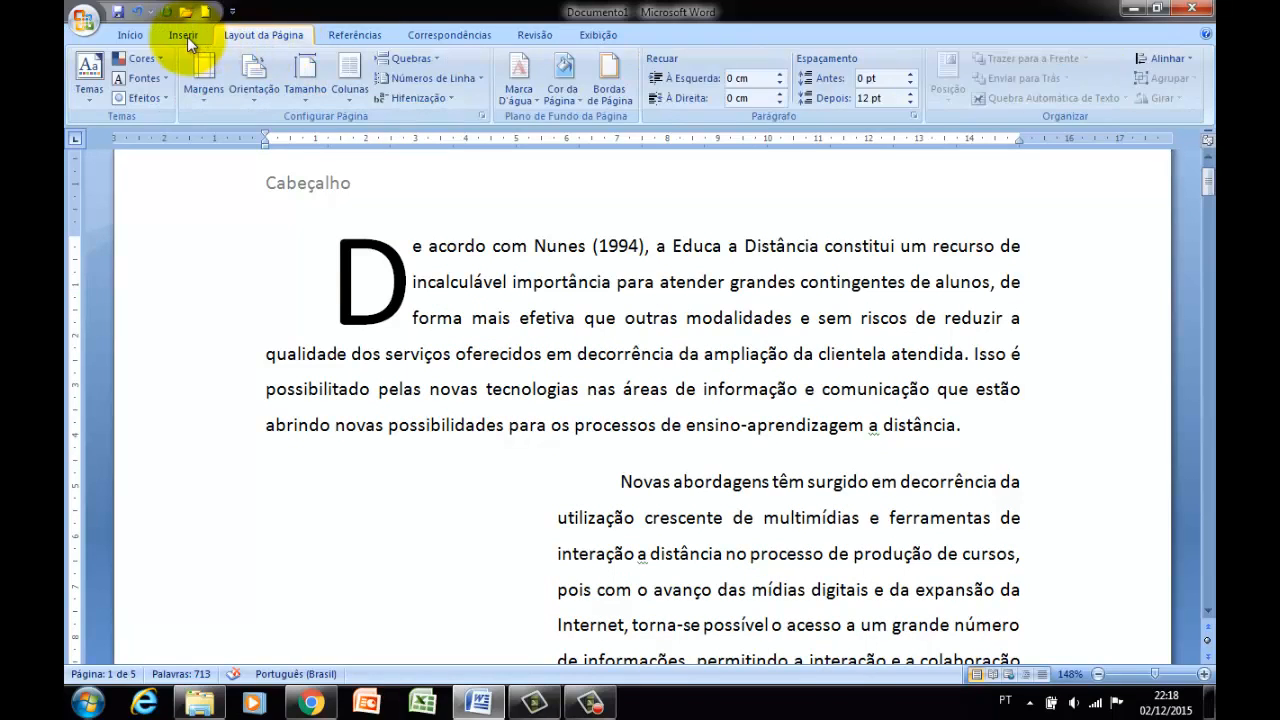
pyautogui.click(187, 36)
pyautogui.click(262, 37)
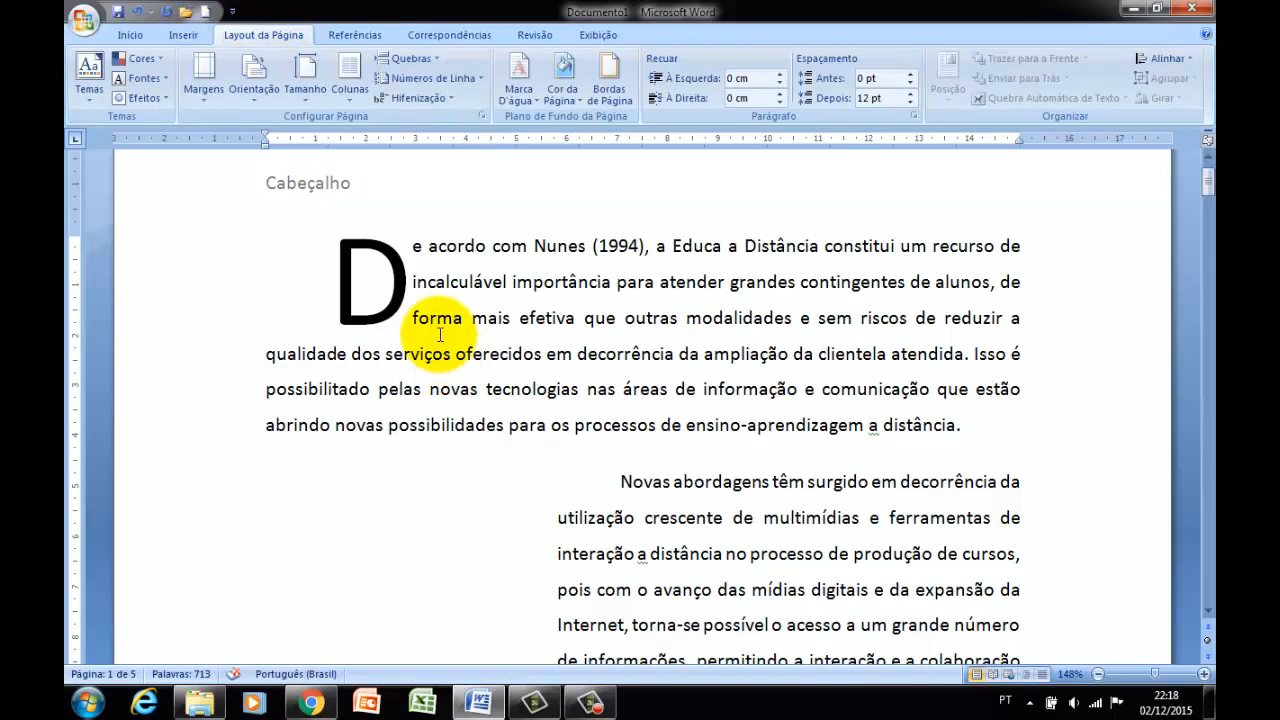
pyautogui.scroll(-10, 440, 338)
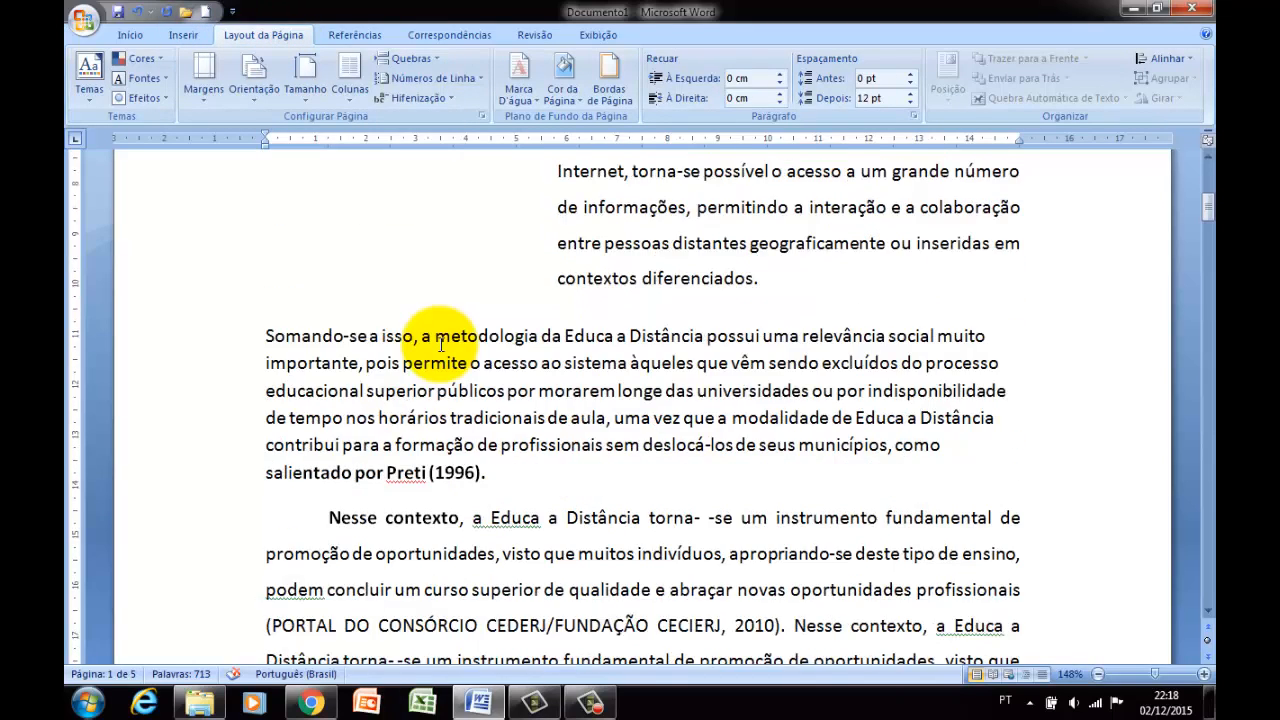
pyautogui.scroll(-10, 440, 344)
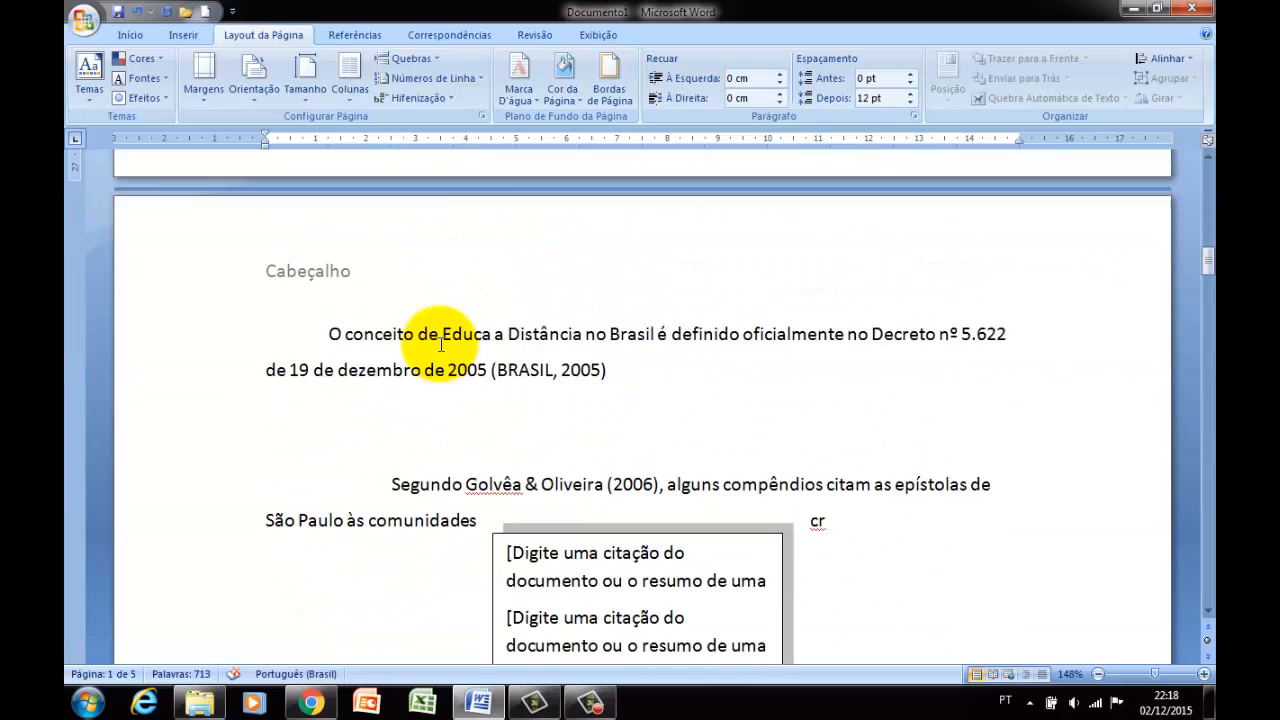
pyautogui.scroll(-3, 440, 344)
pyautogui.scroll(3, 441, 335)
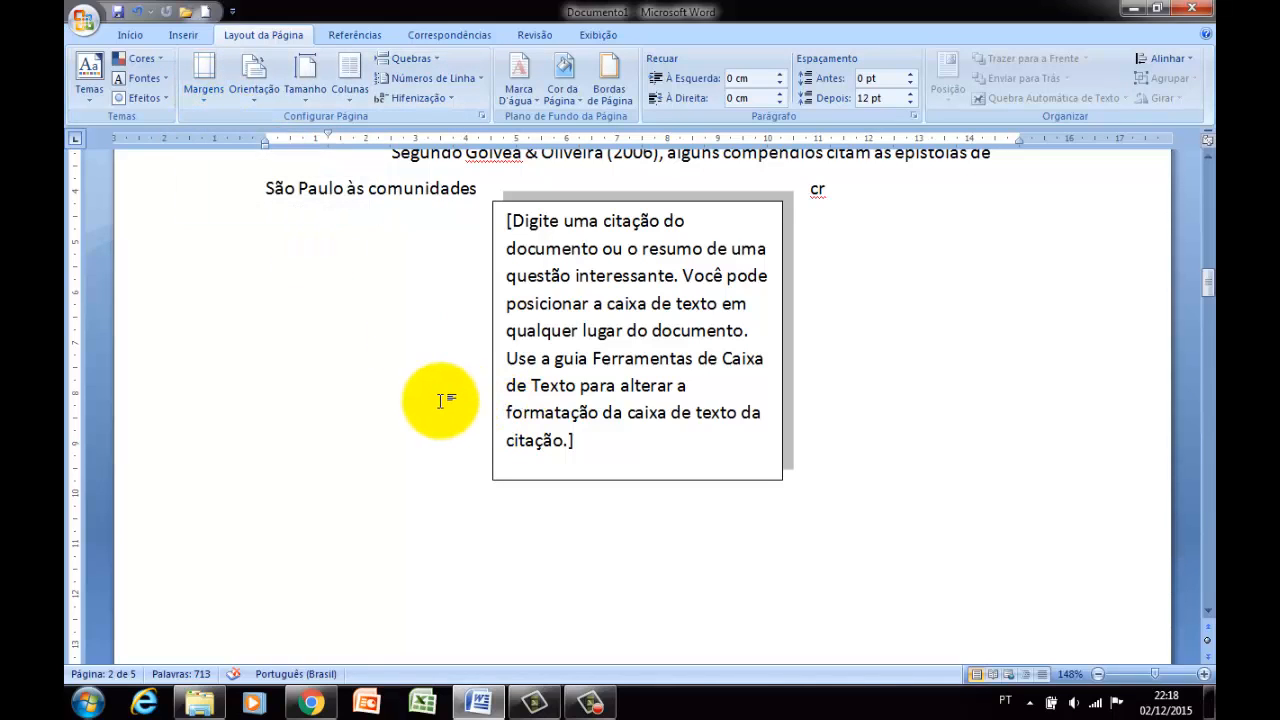
pyautogui.scroll(3, 251, 163)
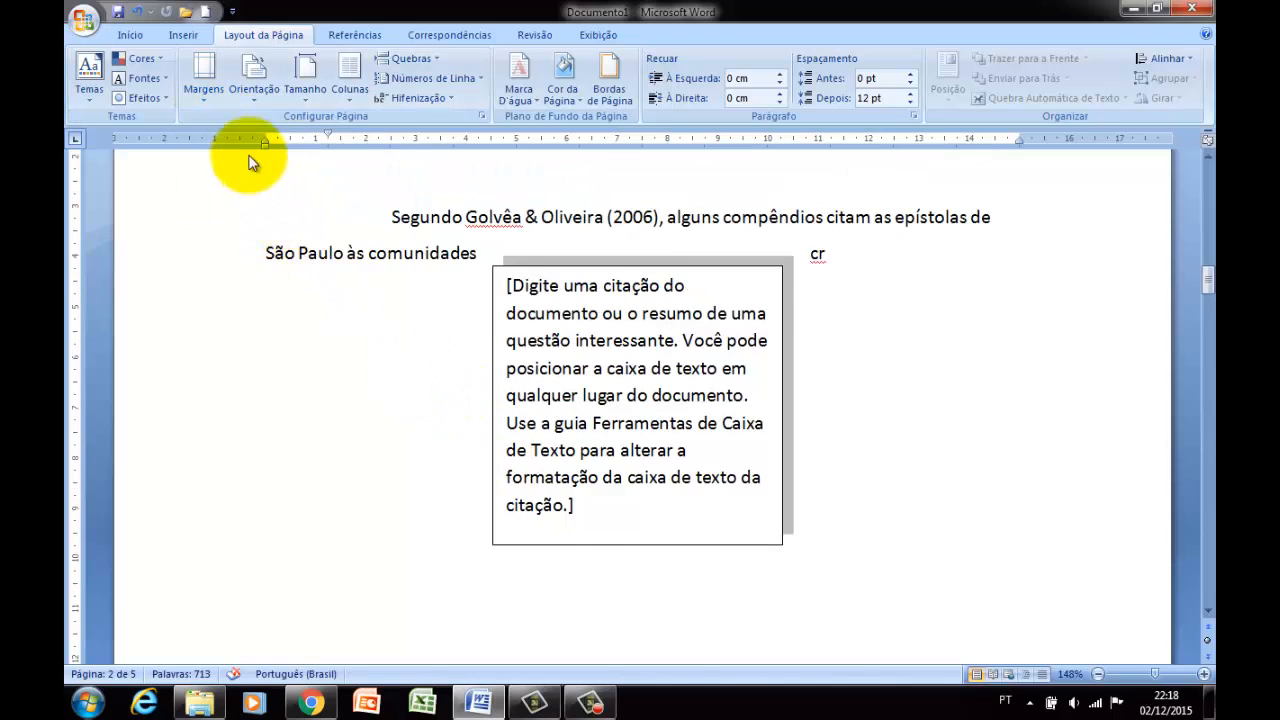
pyautogui.click(208, 103)
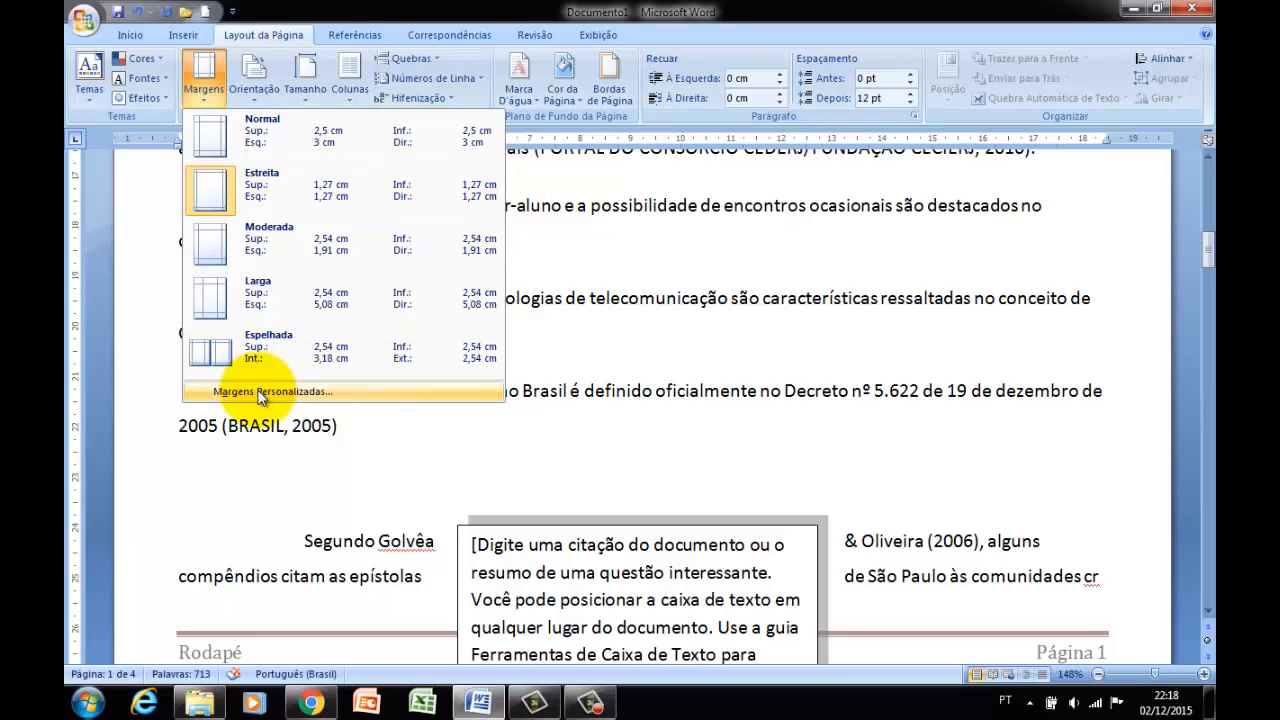
# Open the custom margin settings and apply them with the Deste ponto em diante scope.
pyautogui.press('Escape')
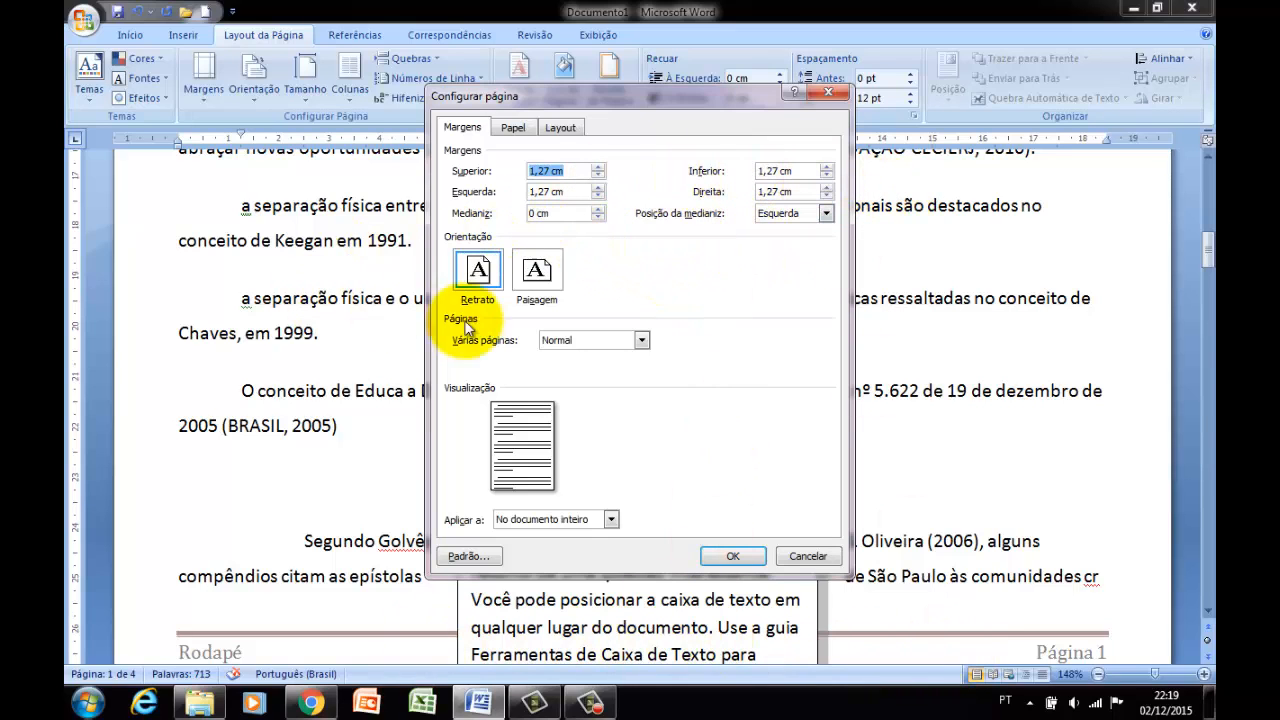
pyautogui.click(612, 518)
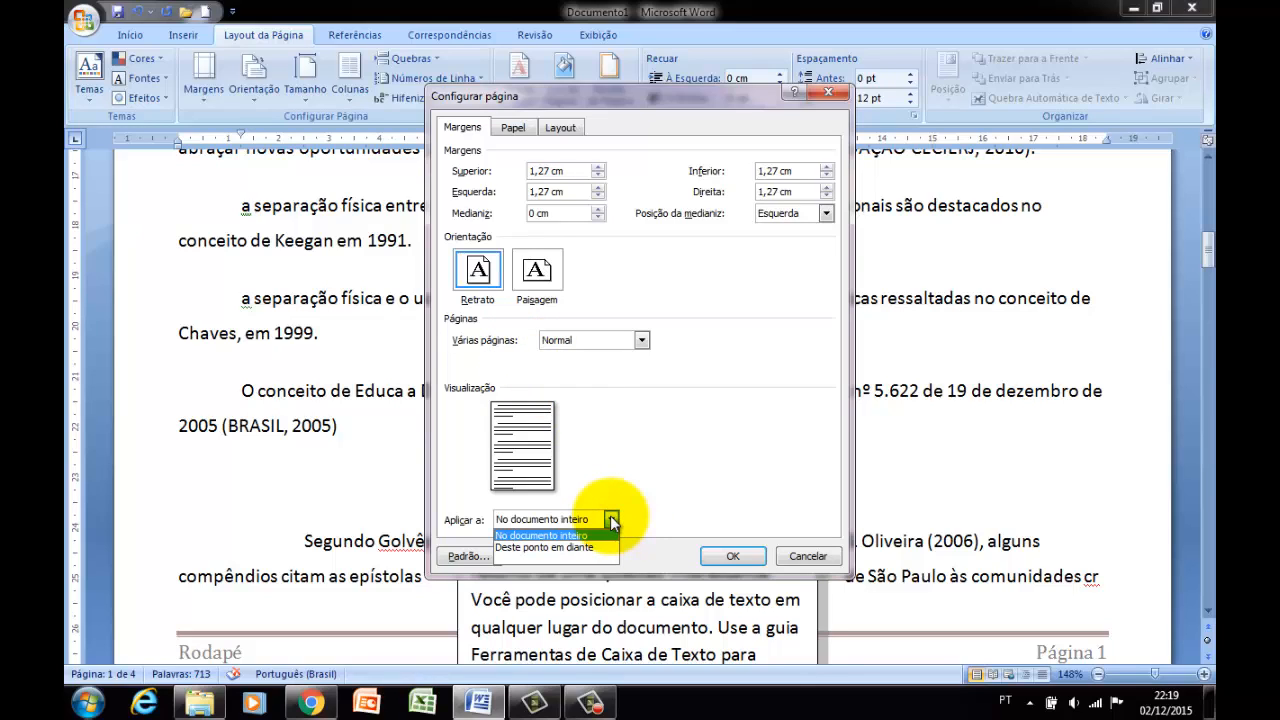
pyautogui.click(672, 465)
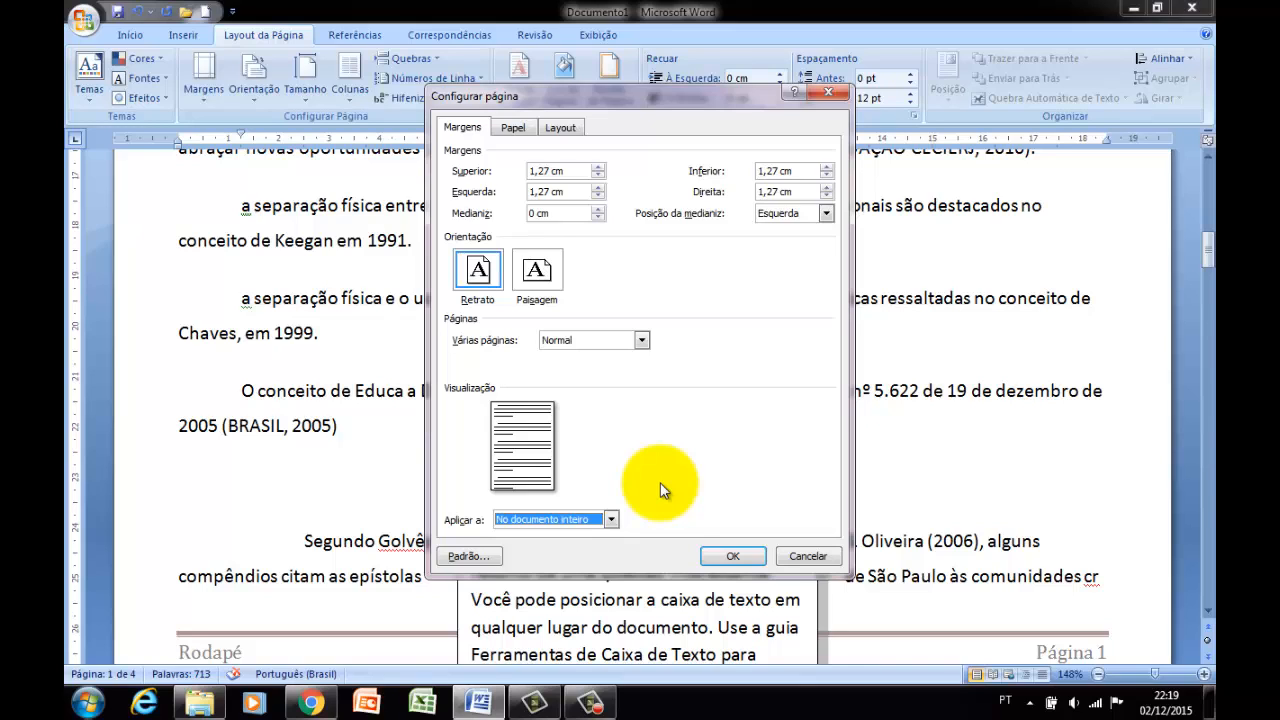
pyautogui.click(612, 519)
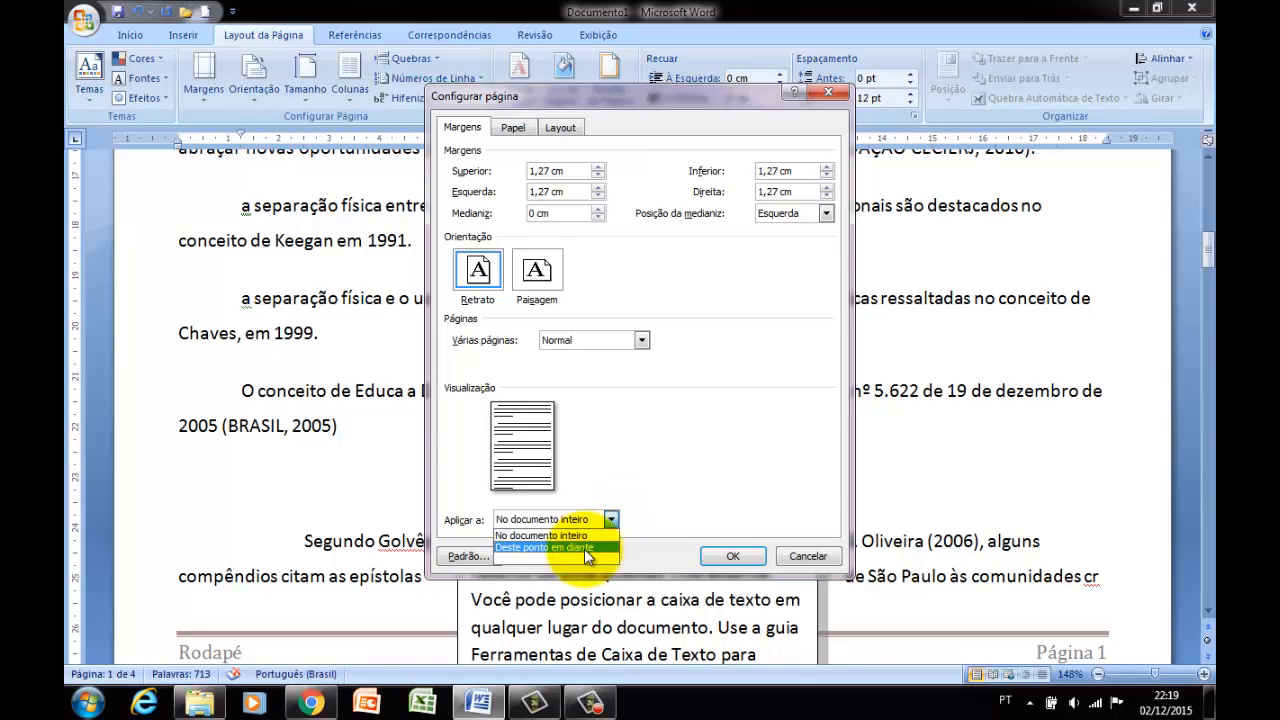
pyautogui.click(584, 548)
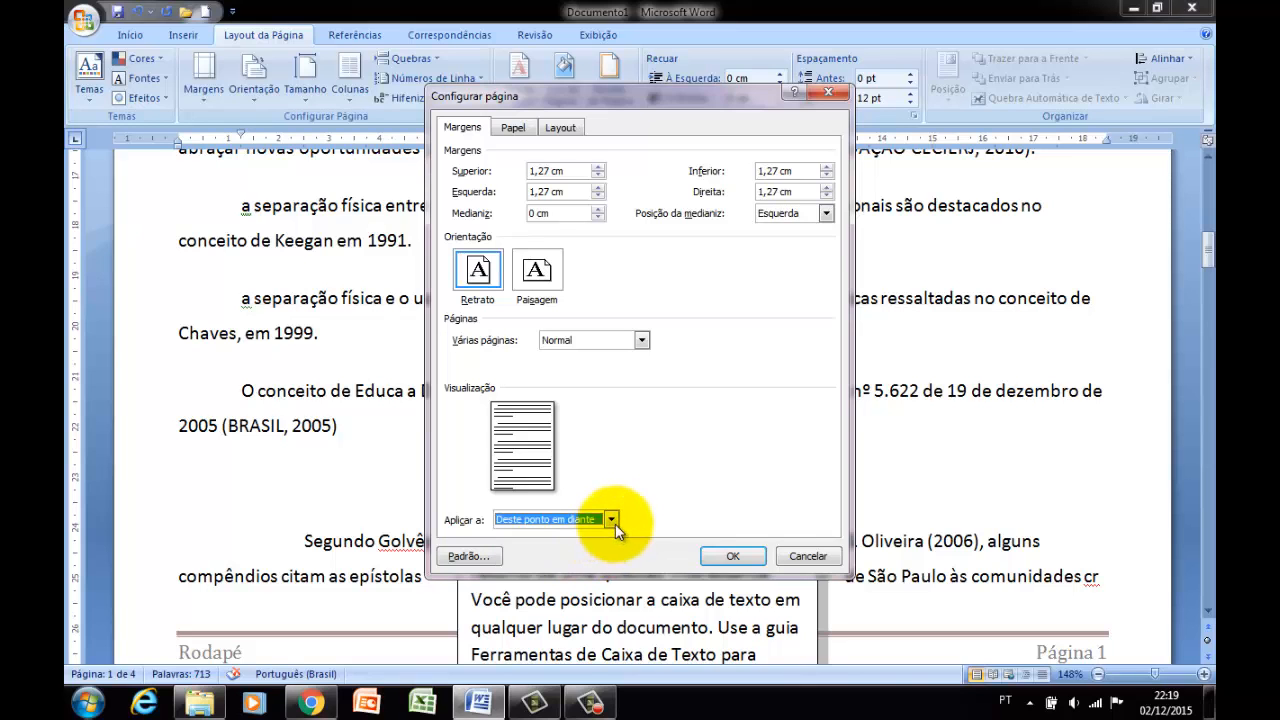
pyautogui.click(733, 556)
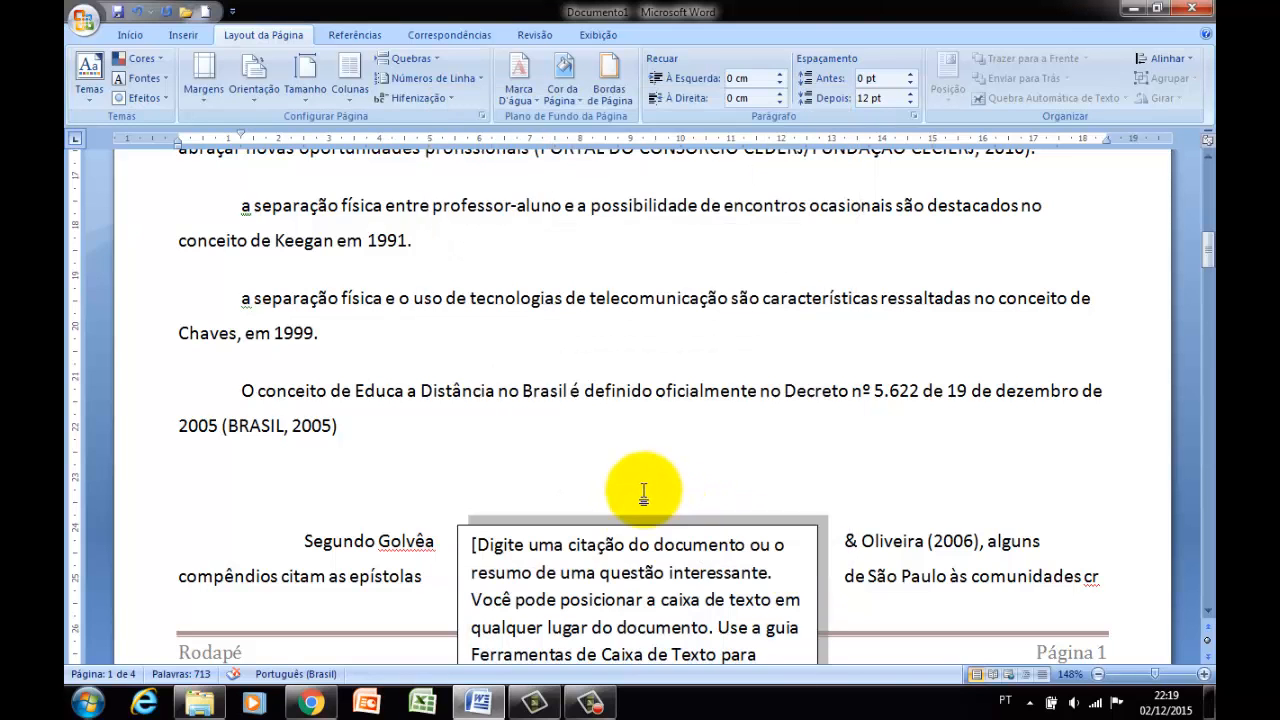
# Place the cursor after the word "histórica" in the paragraph below the Word 2007 WordArt on page 2.
pyautogui.scroll(5, 645, 490)
pyautogui.scroll(3, 640, 490)
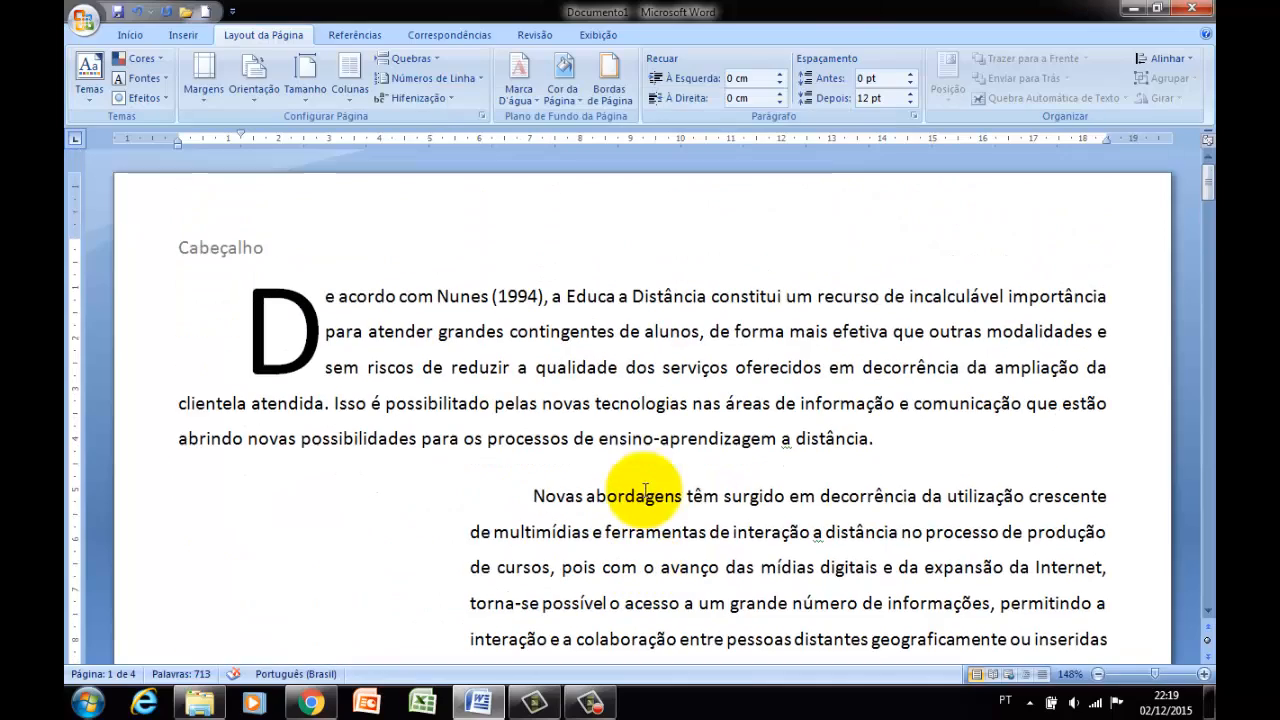
pyautogui.scroll(-6, 595, 447)
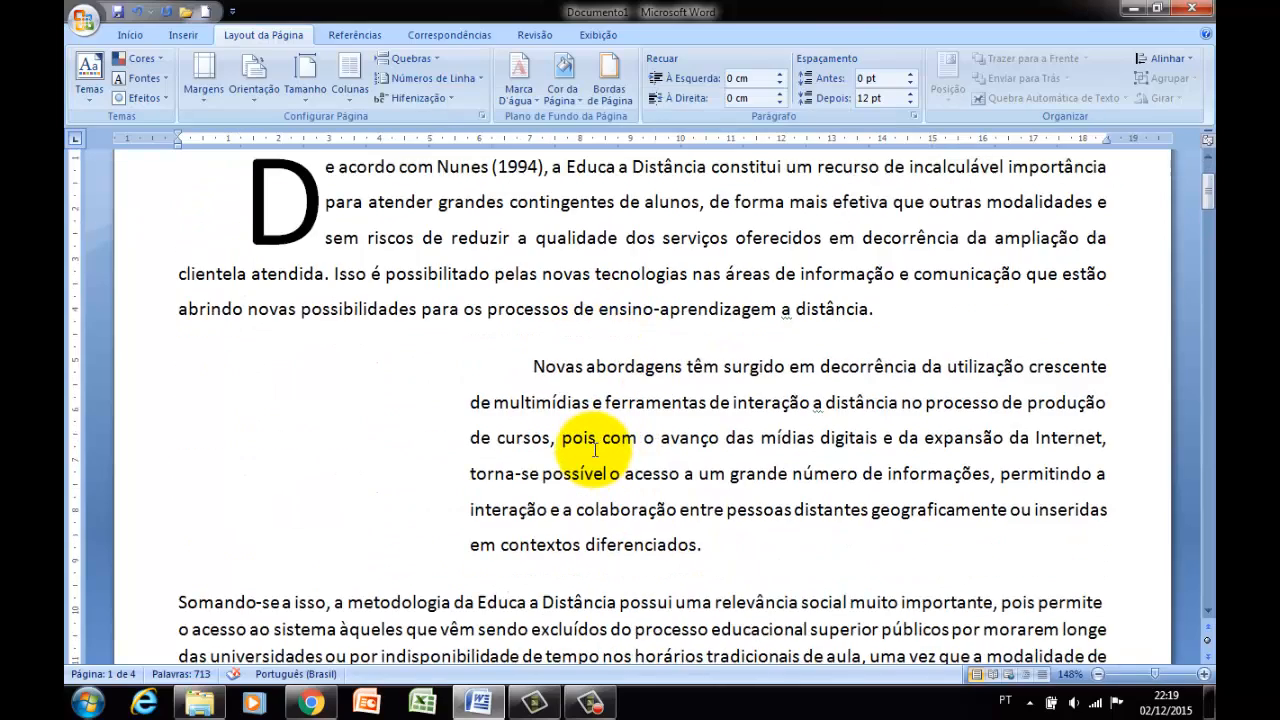
pyautogui.scroll(-5, 595, 452)
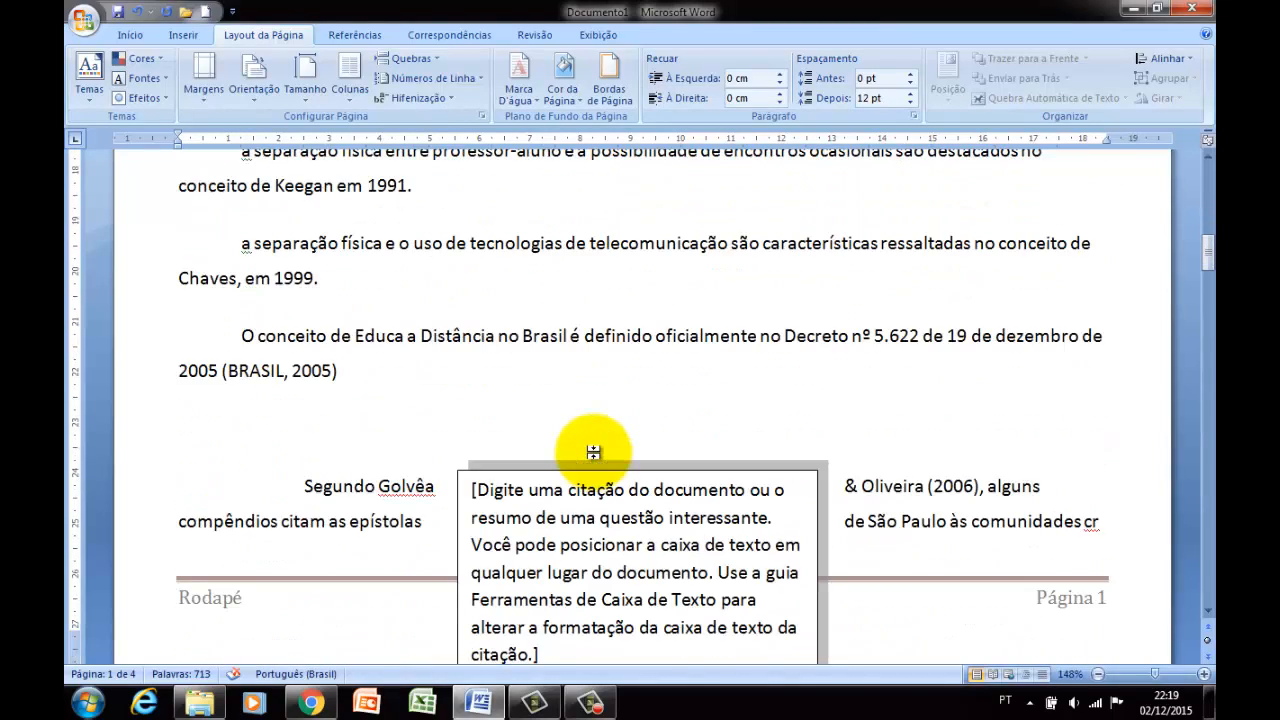
pyautogui.scroll(-1, 599, 460)
pyautogui.scroll(-2, 599, 460)
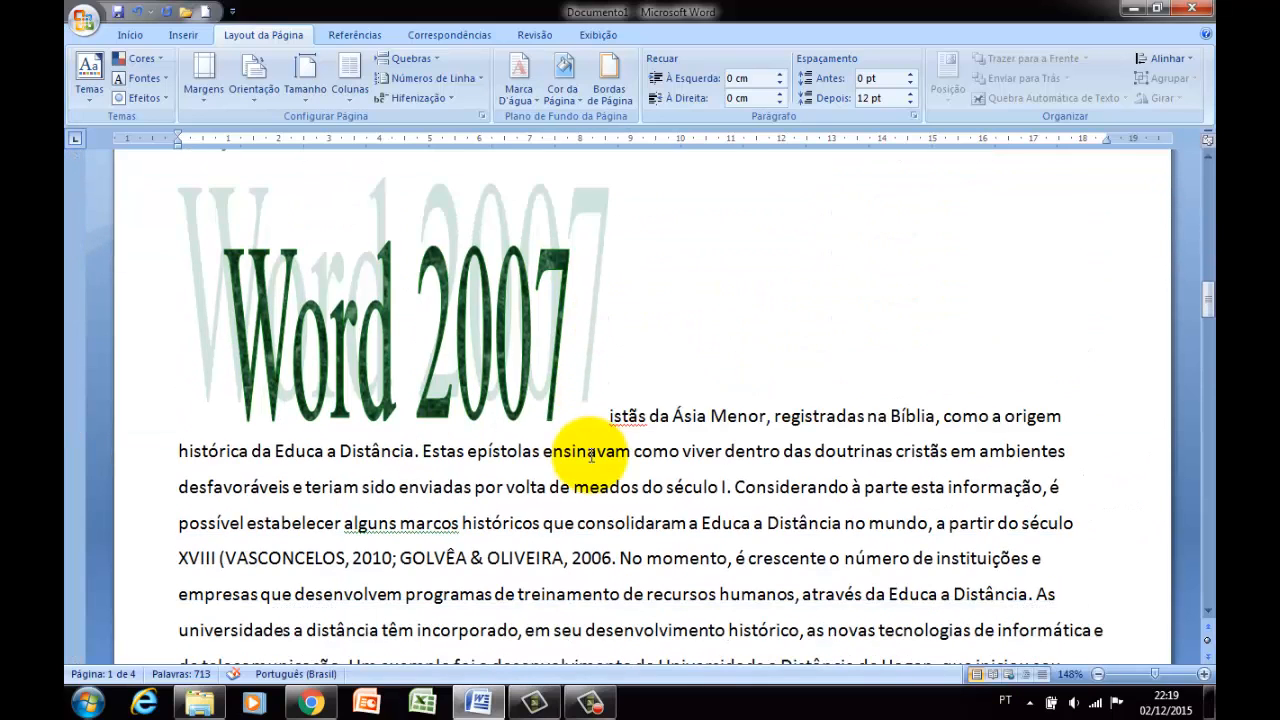
pyautogui.click(593, 434)
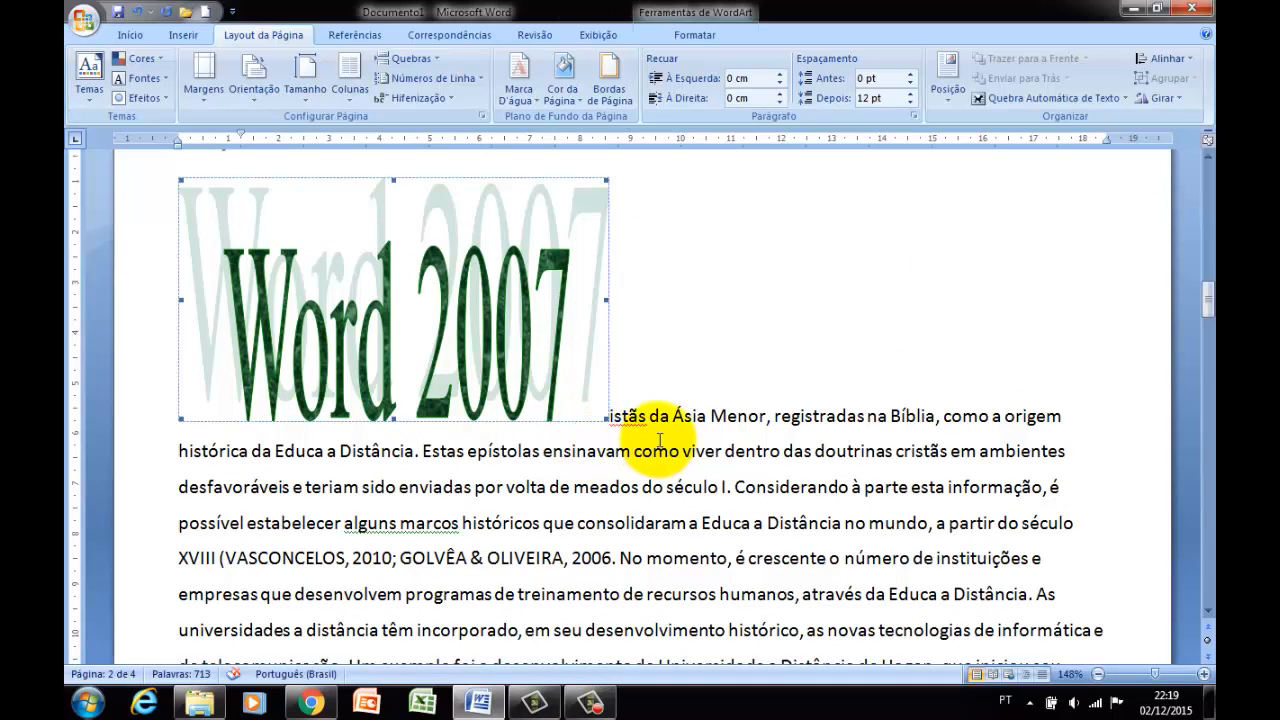
pyautogui.click(652, 438)
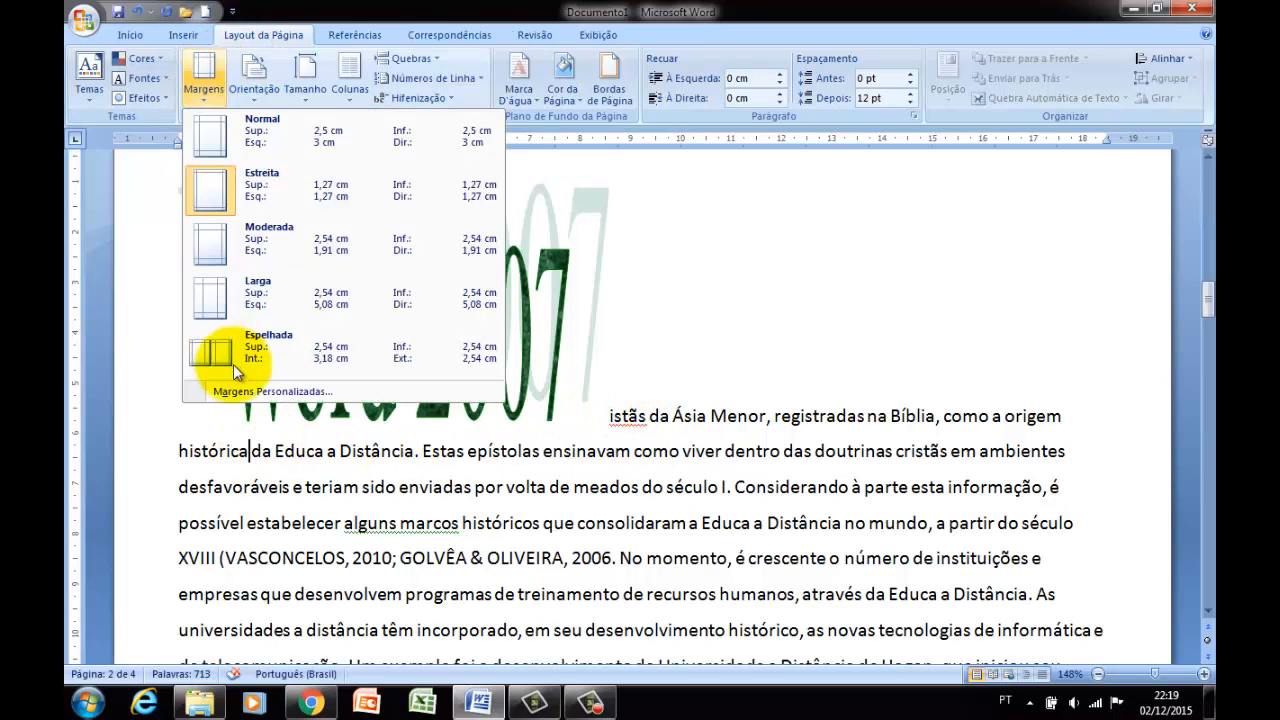
# Set custom upper, lower, left and right page margins of 2 cm each.
pyautogui.click(244, 387)
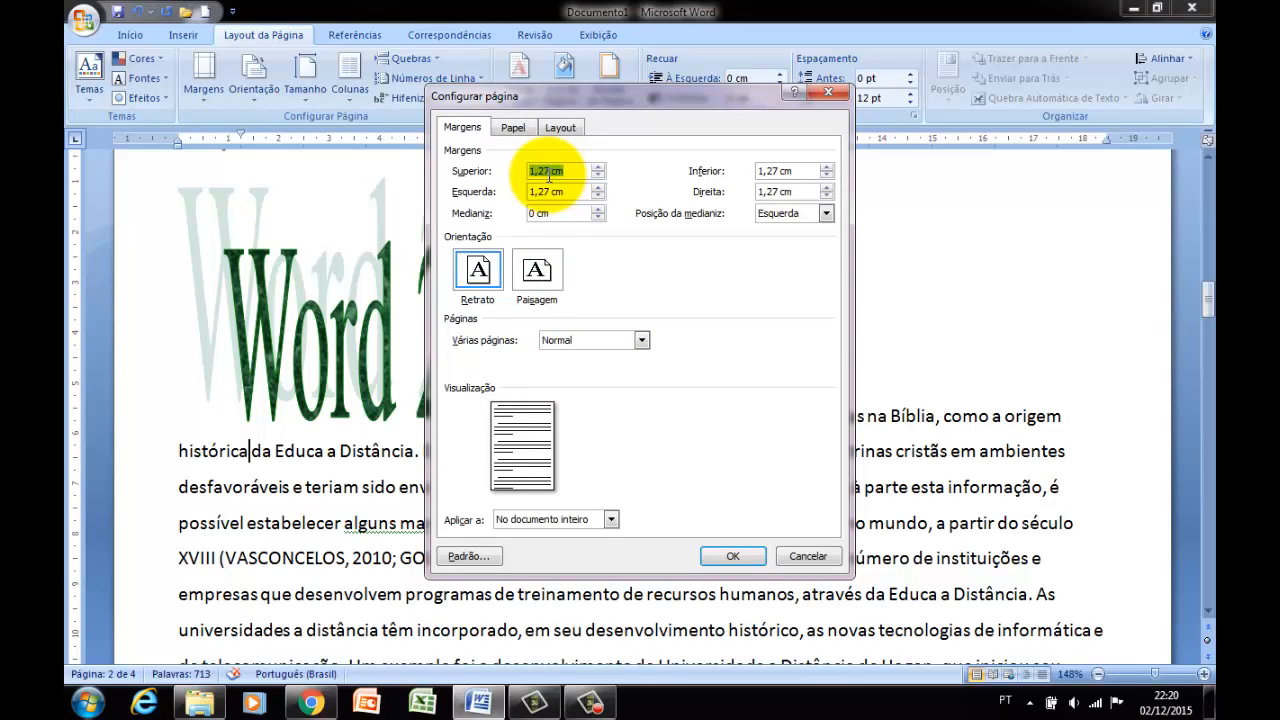
pyautogui.write('2')
pyautogui.press('Tab')
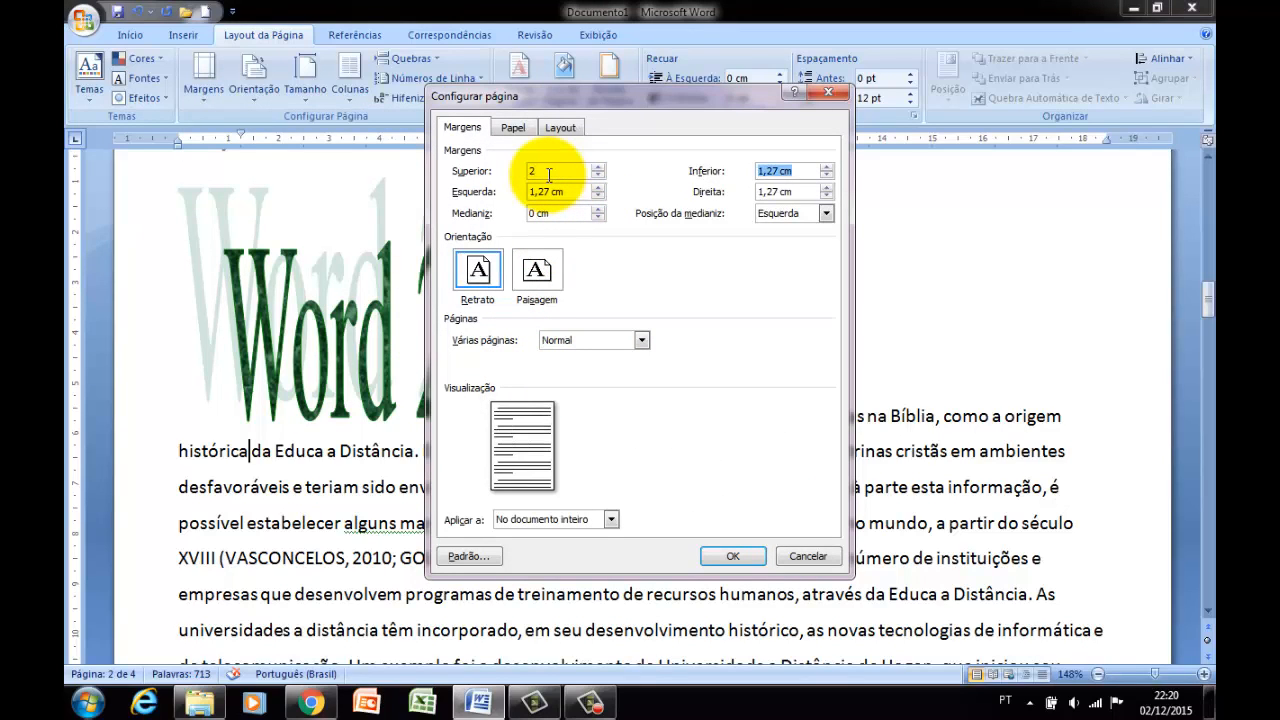
pyautogui.write('2')
pyautogui.press('Tab')
pyautogui.write('2')
pyautogui.press('Tab')
pyautogui.write('2')
pyautogui.press('Tab')
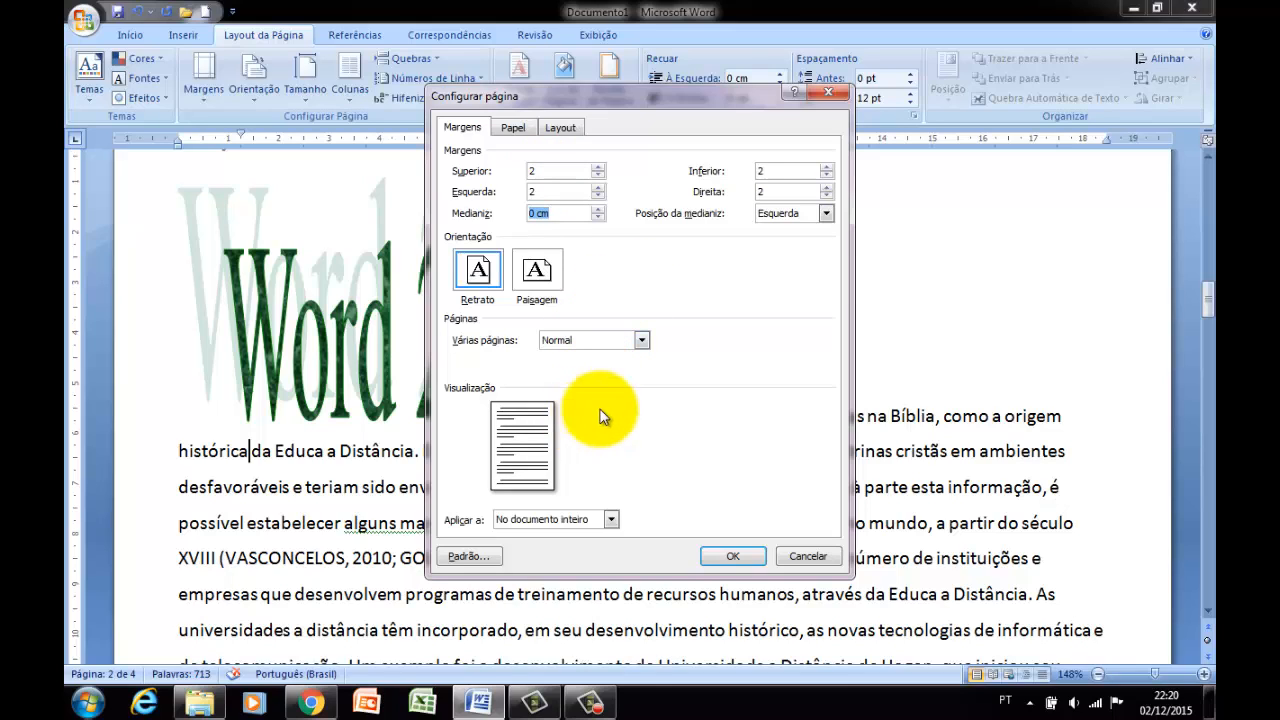
# Keep multiple pages at Normal and apply the custom margins with the Deste ponto em diante scope.
pyautogui.click(641, 340)
pyautogui.click(556, 356)
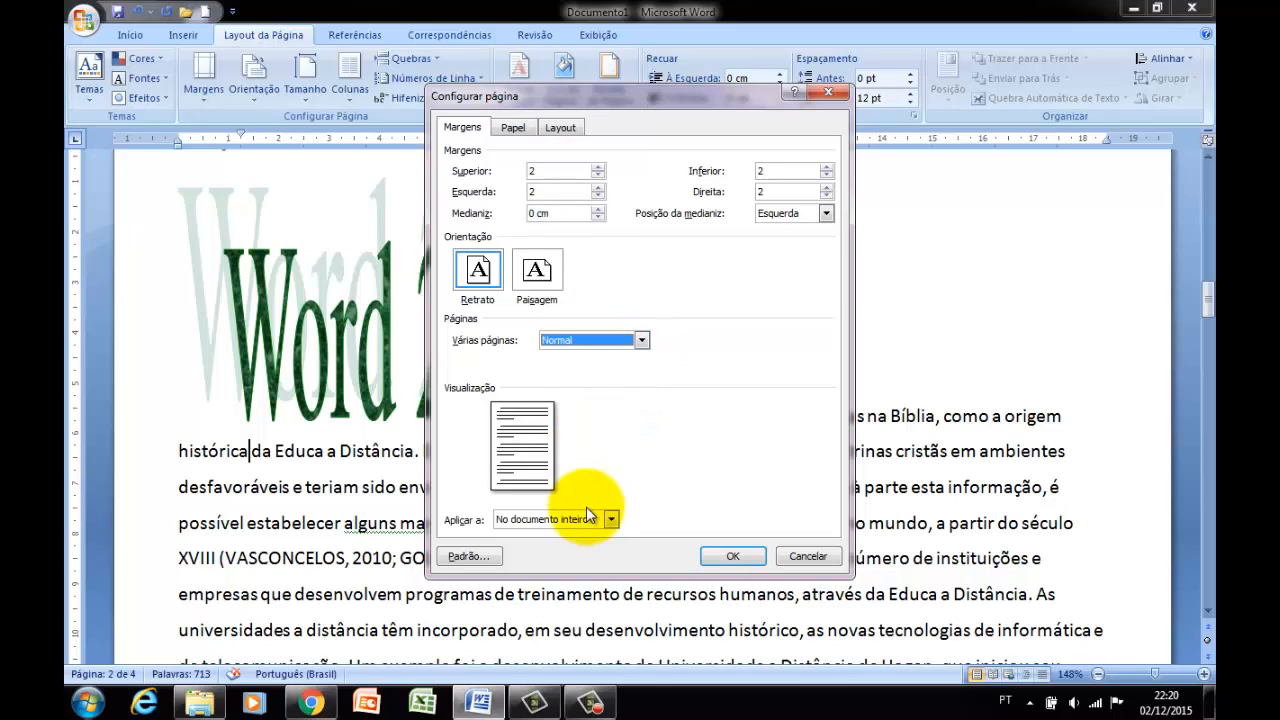
pyautogui.click(590, 522)
pyautogui.click(585, 552)
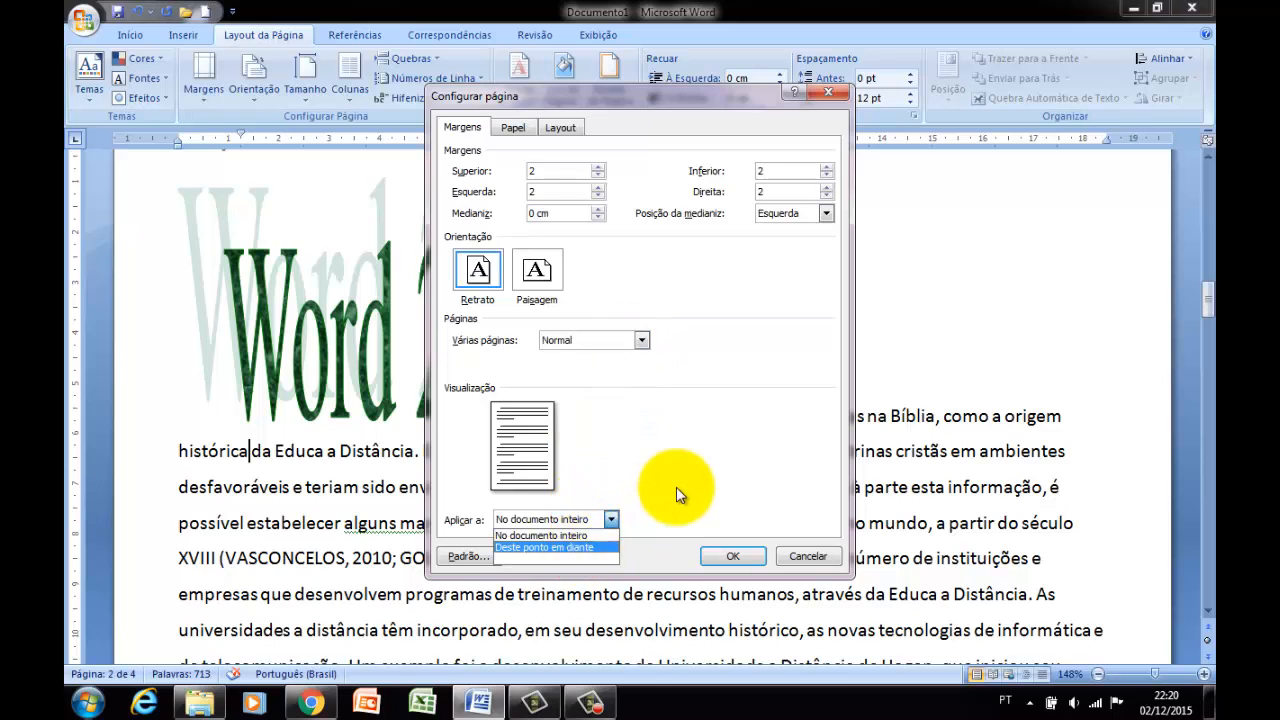
pyautogui.click(727, 557)
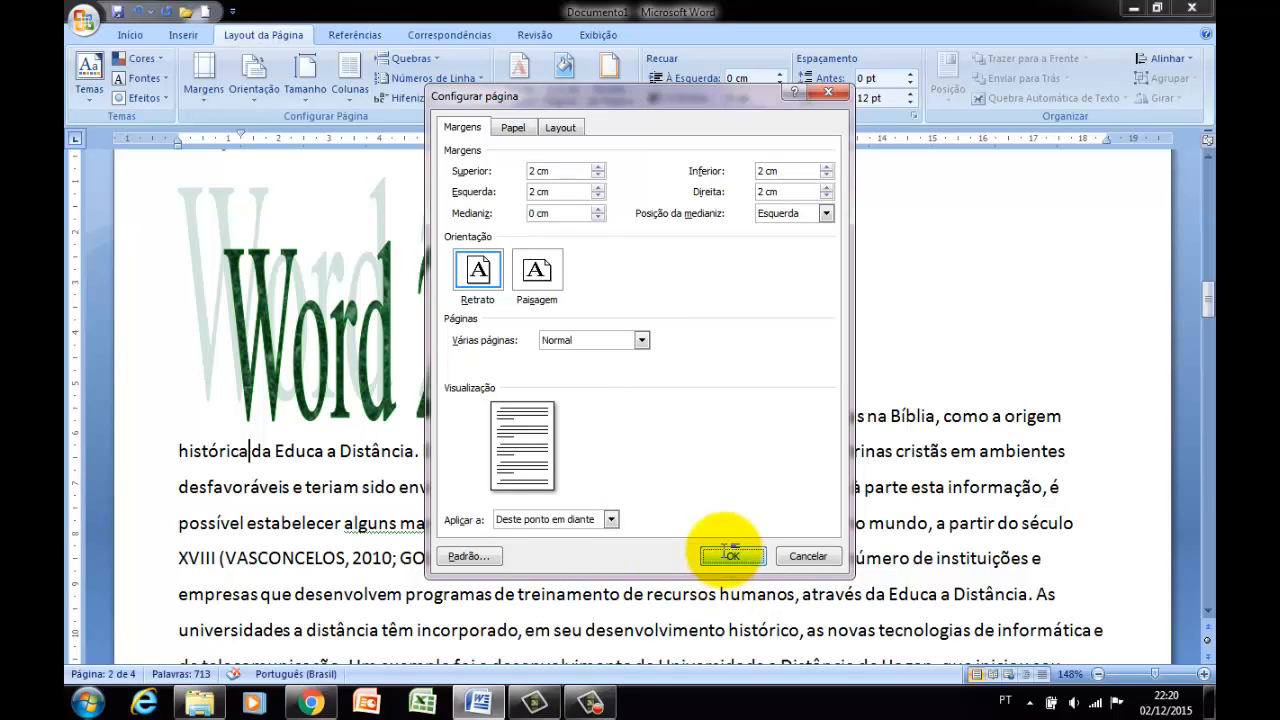
# Compare the margins of page 2 with those of page 3, where the text after "histórica" continues.
pyautogui.scroll(-1, 699, 418)
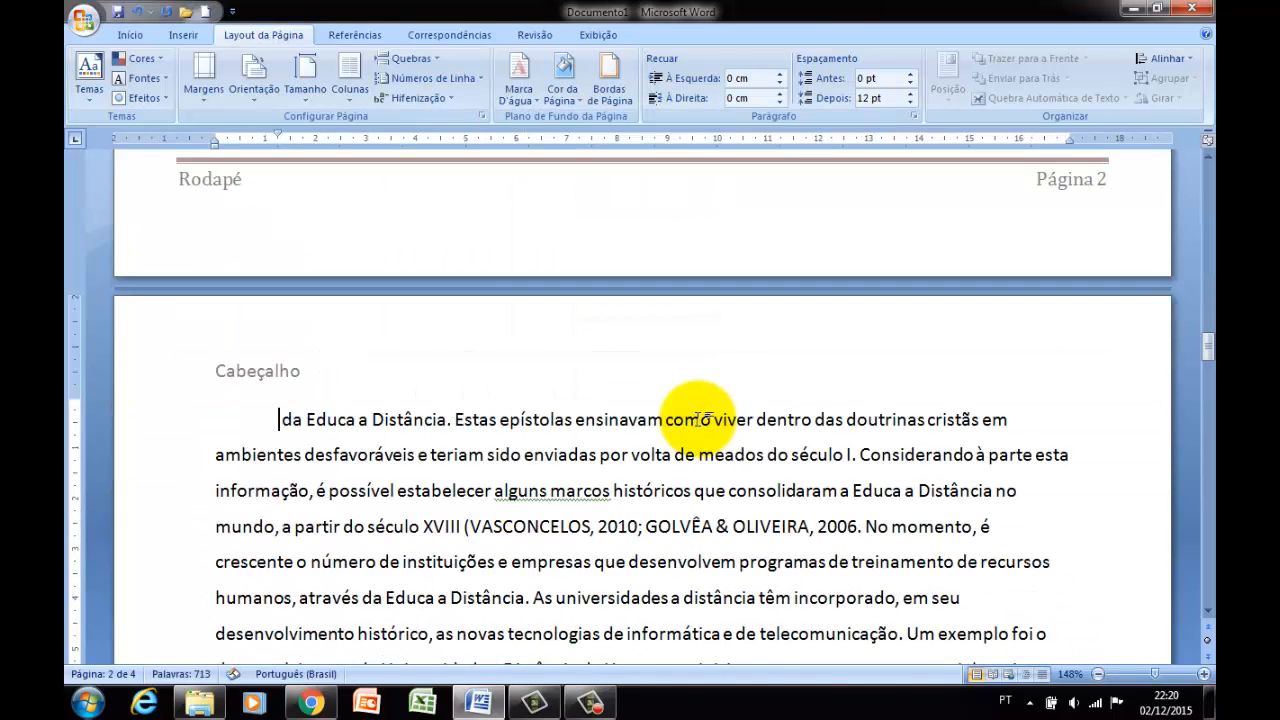
pyautogui.scroll(4, 699, 418)
pyautogui.scroll(-5, 699, 420)
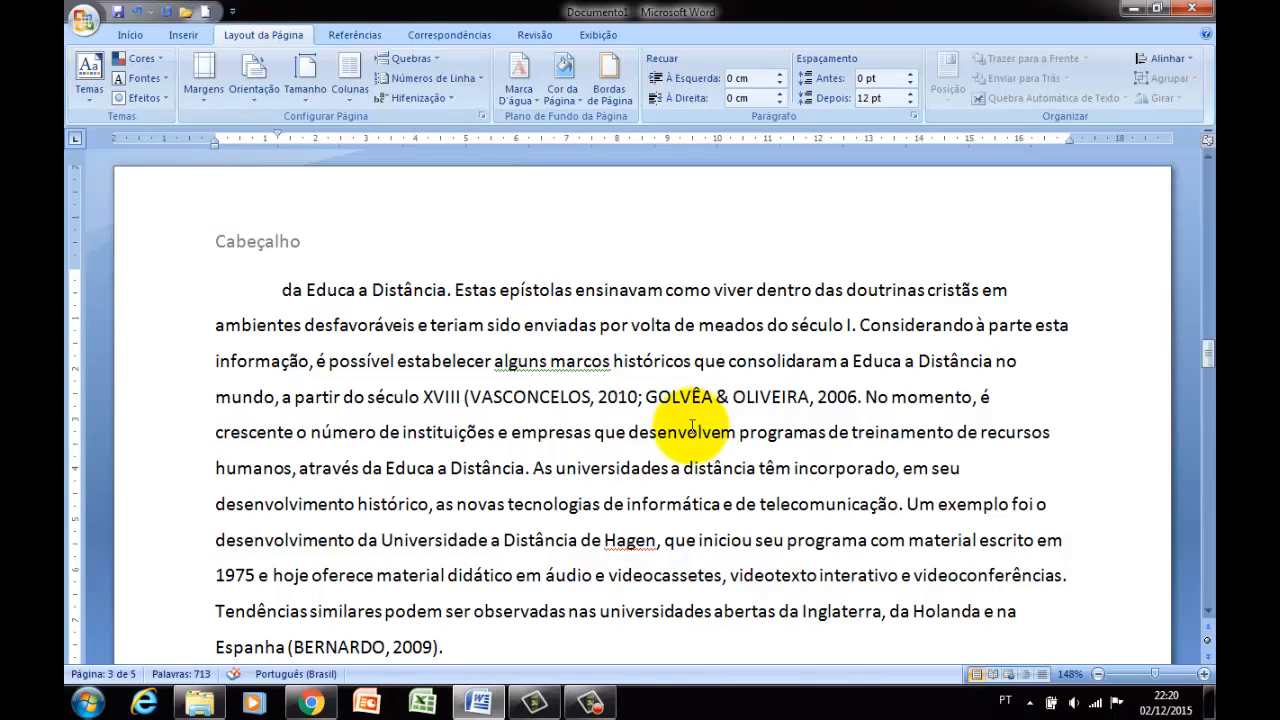
pyautogui.scroll(-1, 699, 422)
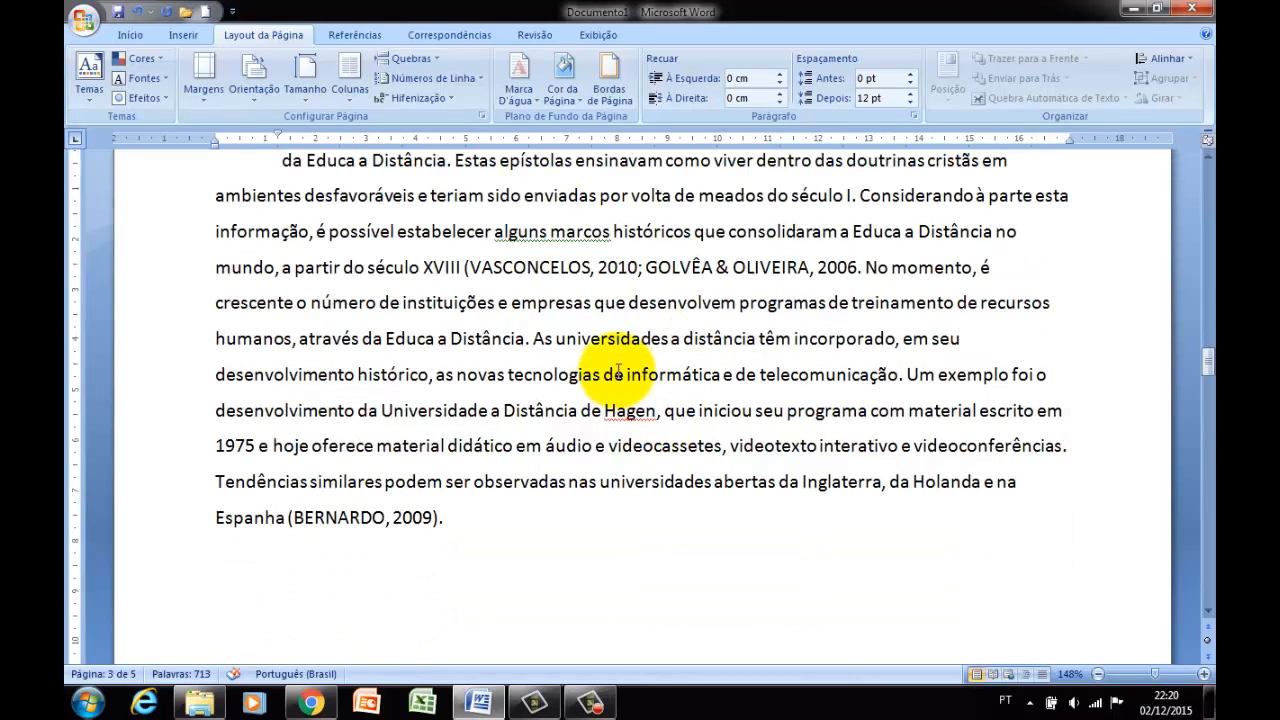
pyautogui.click(270, 234)
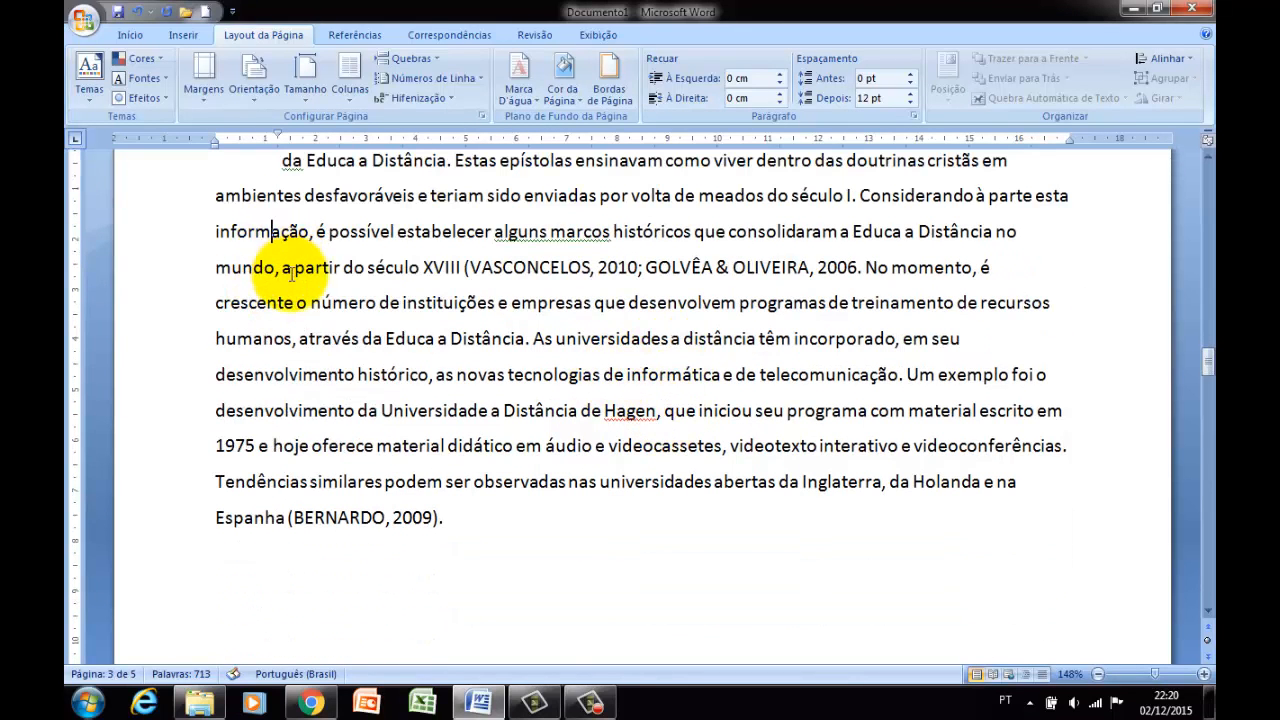
pyautogui.scroll(2, 286, 274)
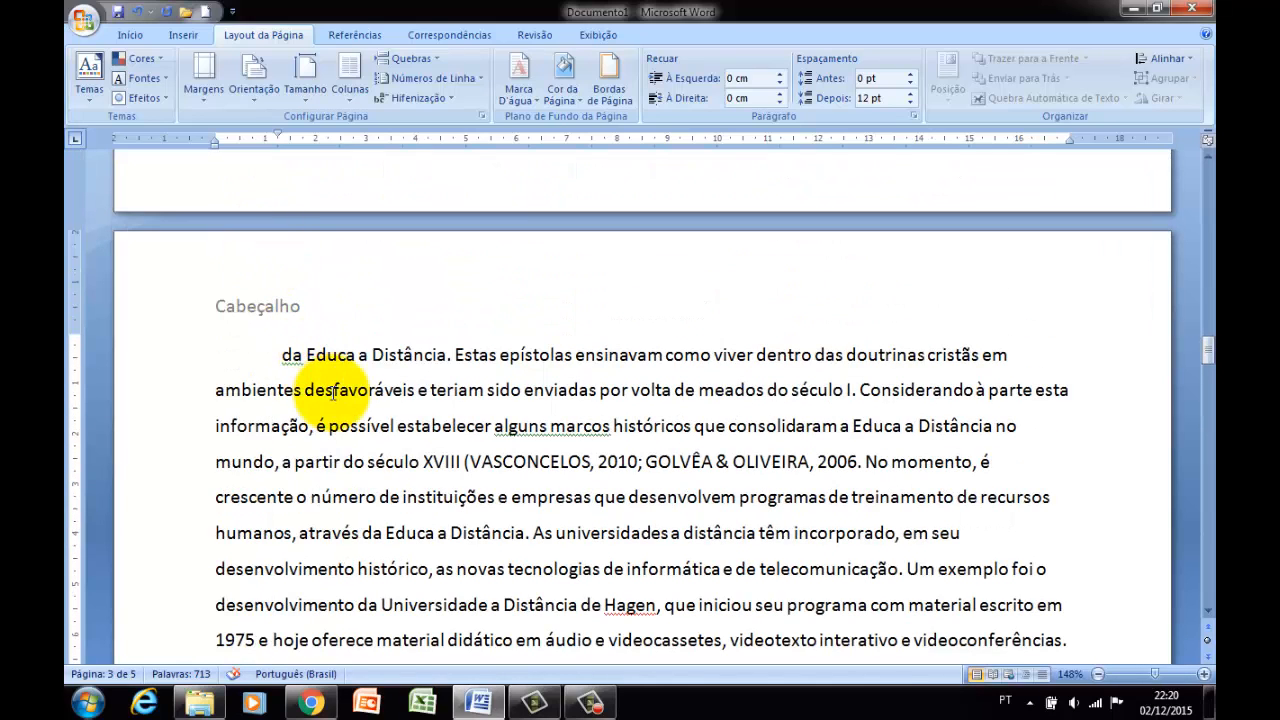
pyautogui.scroll(-1, 333, 400)
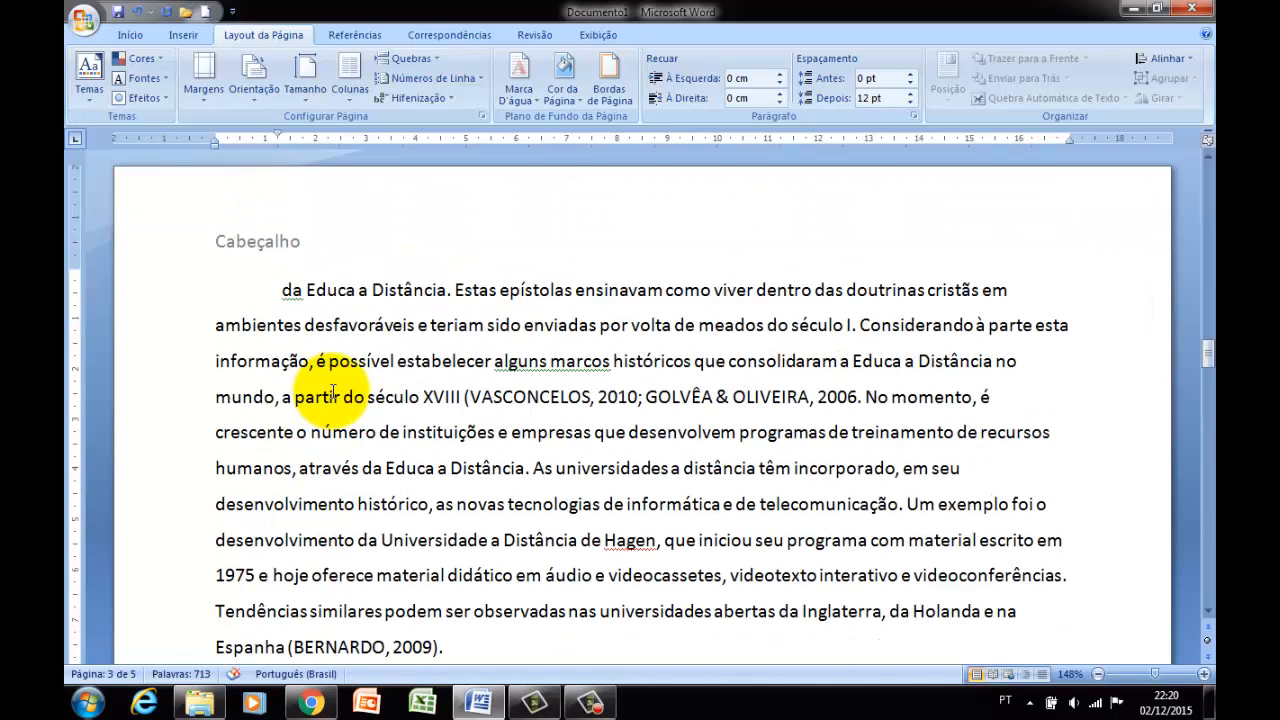
# Change the section that starts on page 3 to landscape orientation (Paisagem).
pyautogui.scroll(4, 333, 393)
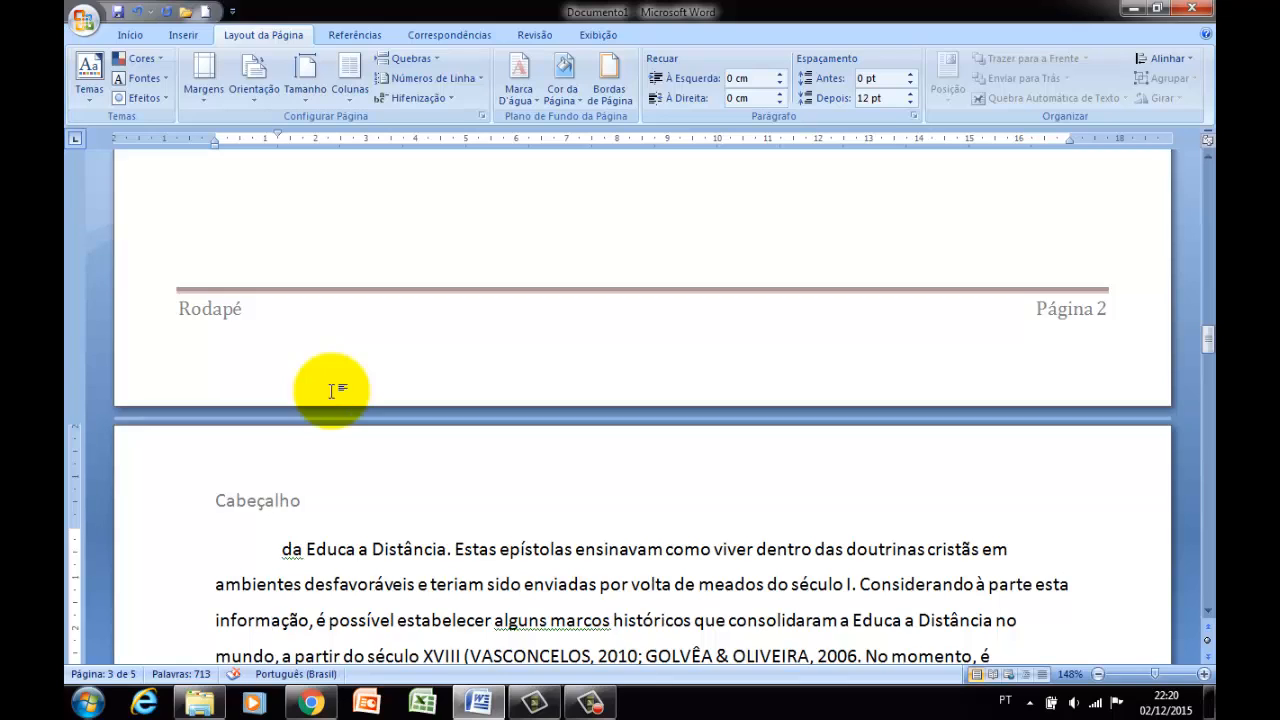
pyautogui.scroll(3, 331, 390)
pyautogui.scroll(3, 331, 390)
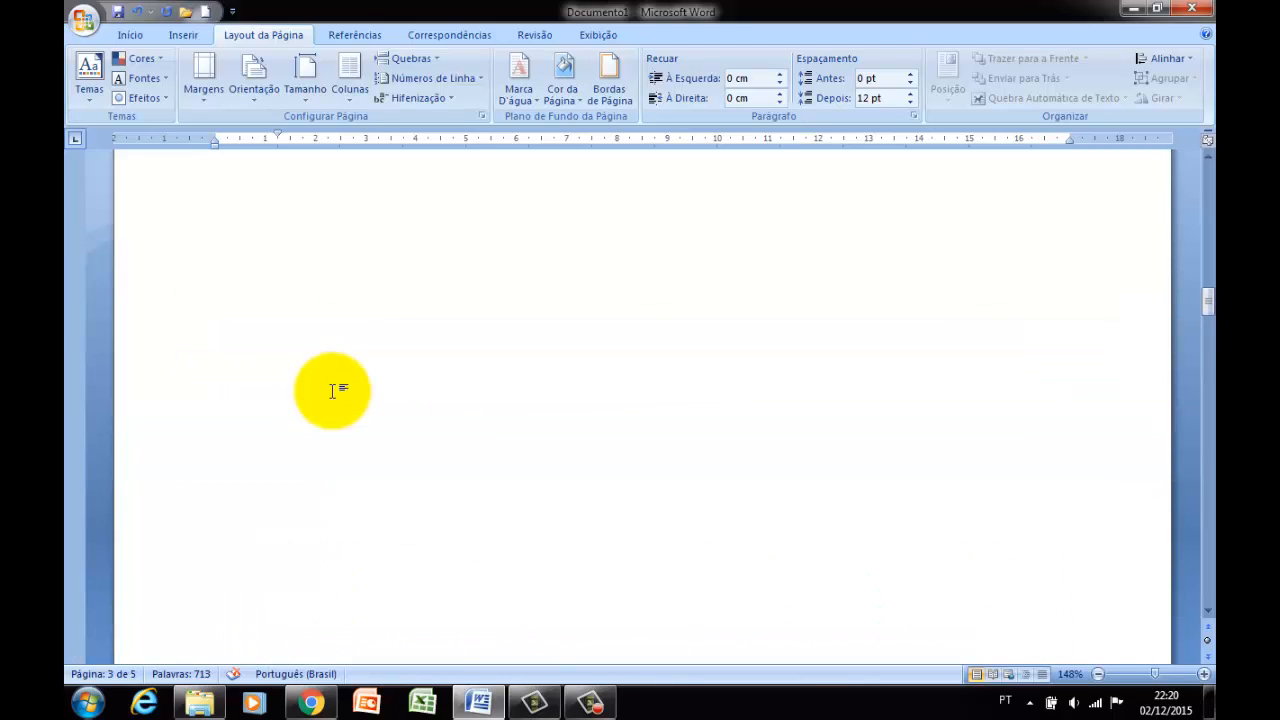
pyautogui.scroll(3, 333, 390)
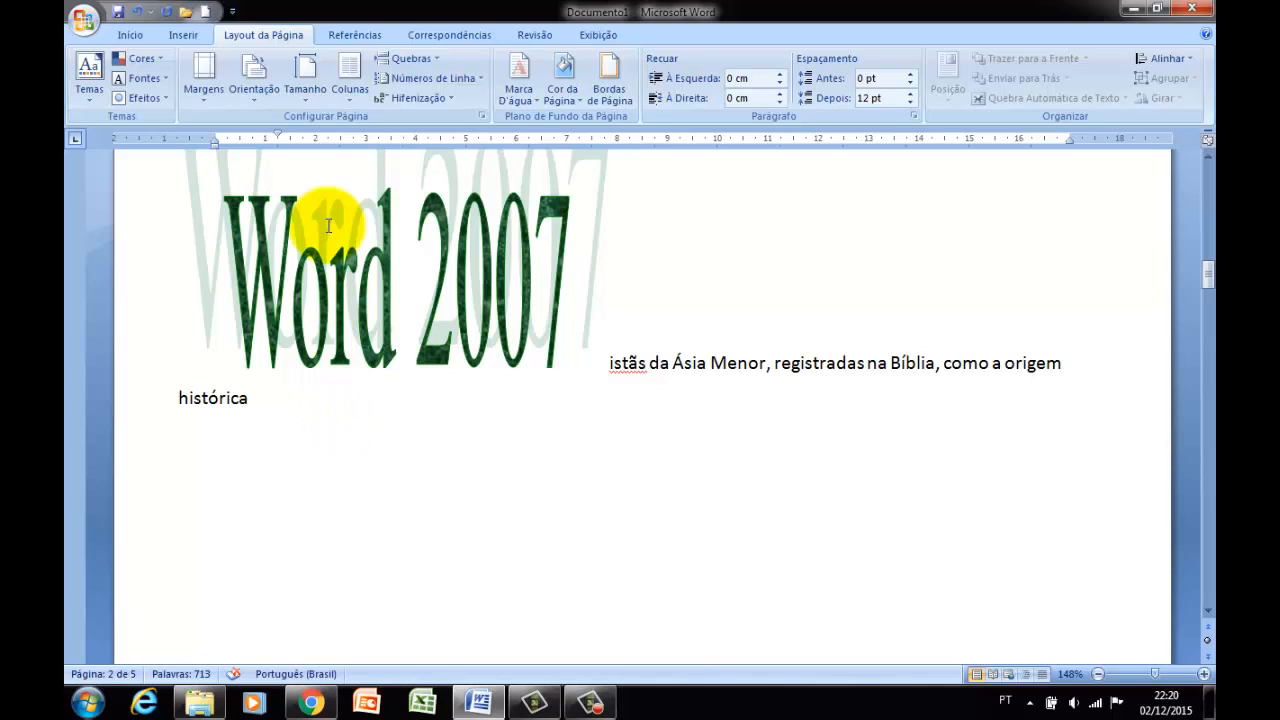
pyautogui.click(251, 100)
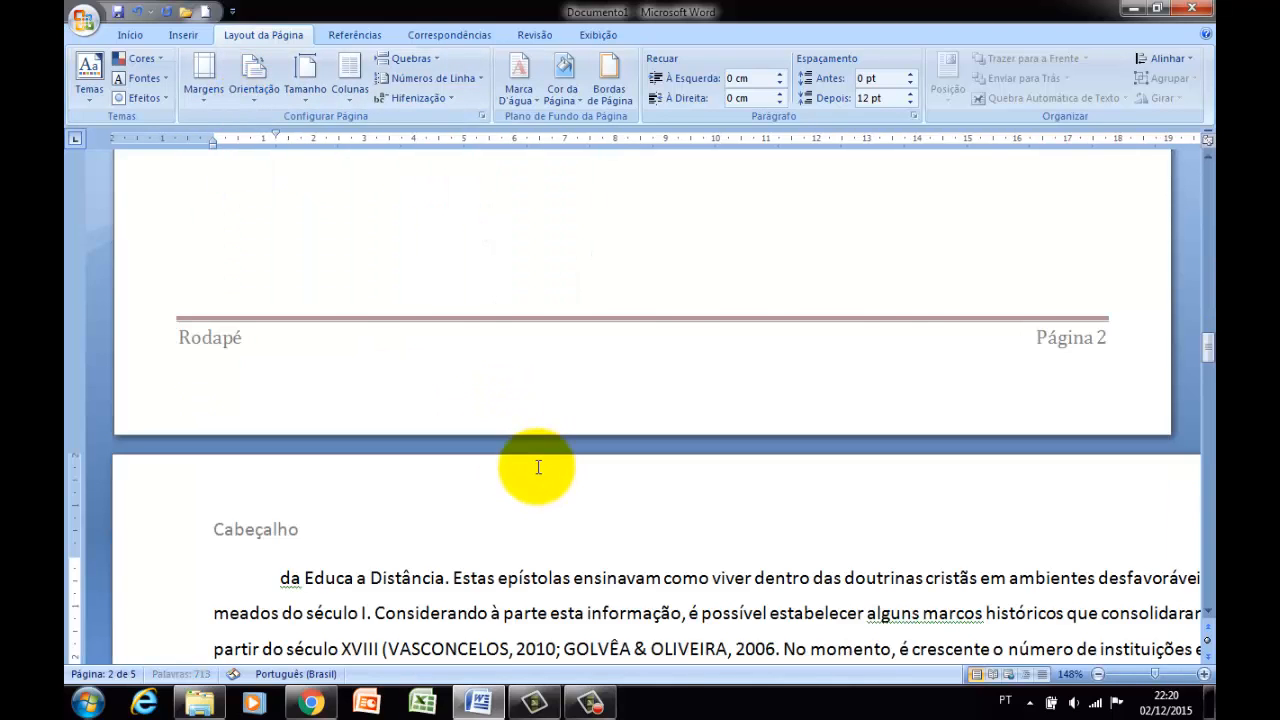
# Compare the landscape page 3 with the portrait page 2, and review the available paper sizes without changing the current one.
pyautogui.scroll(3, 537, 467)
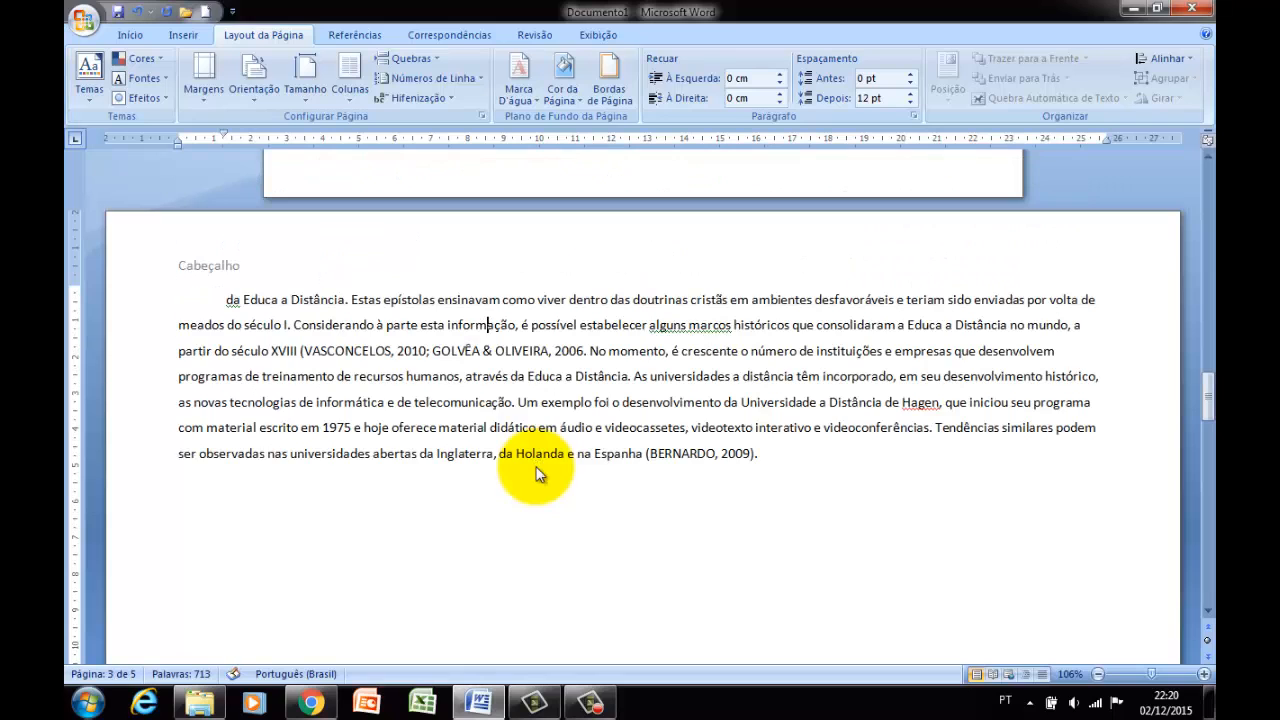
pyautogui.scroll(3, 537, 467)
pyautogui.scroll(-3, 530, 458)
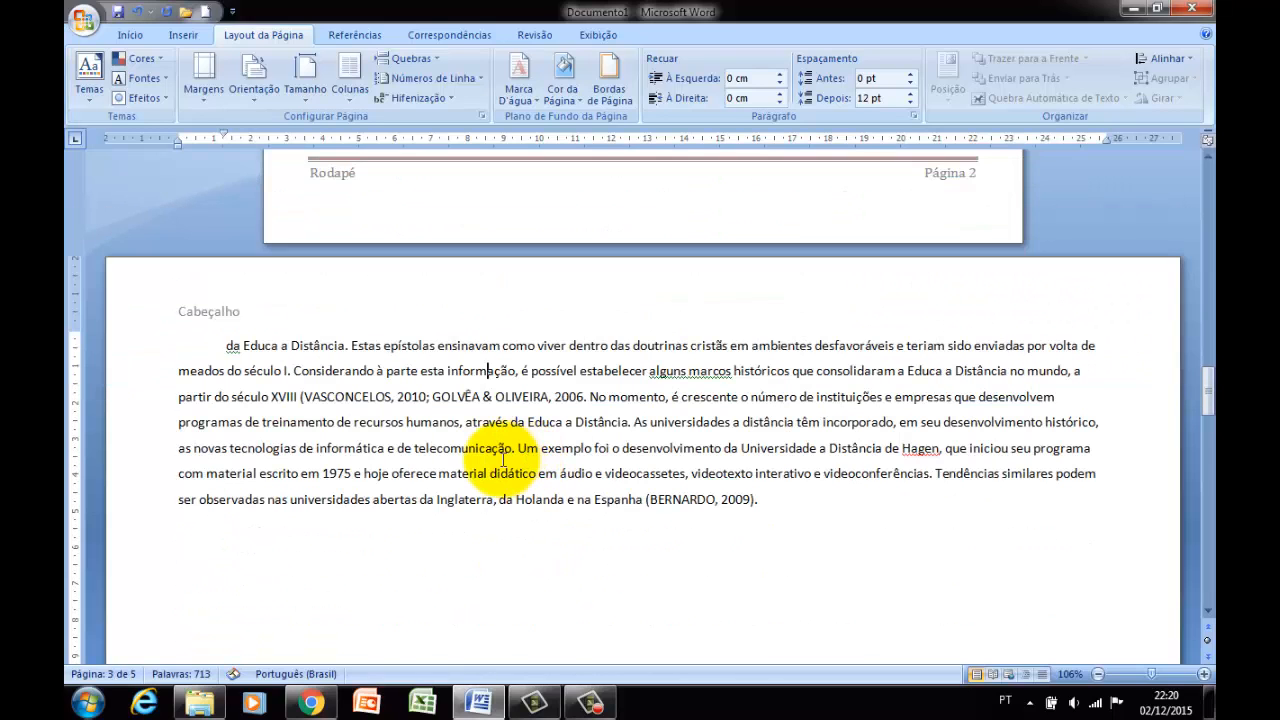
pyautogui.click(241, 97)
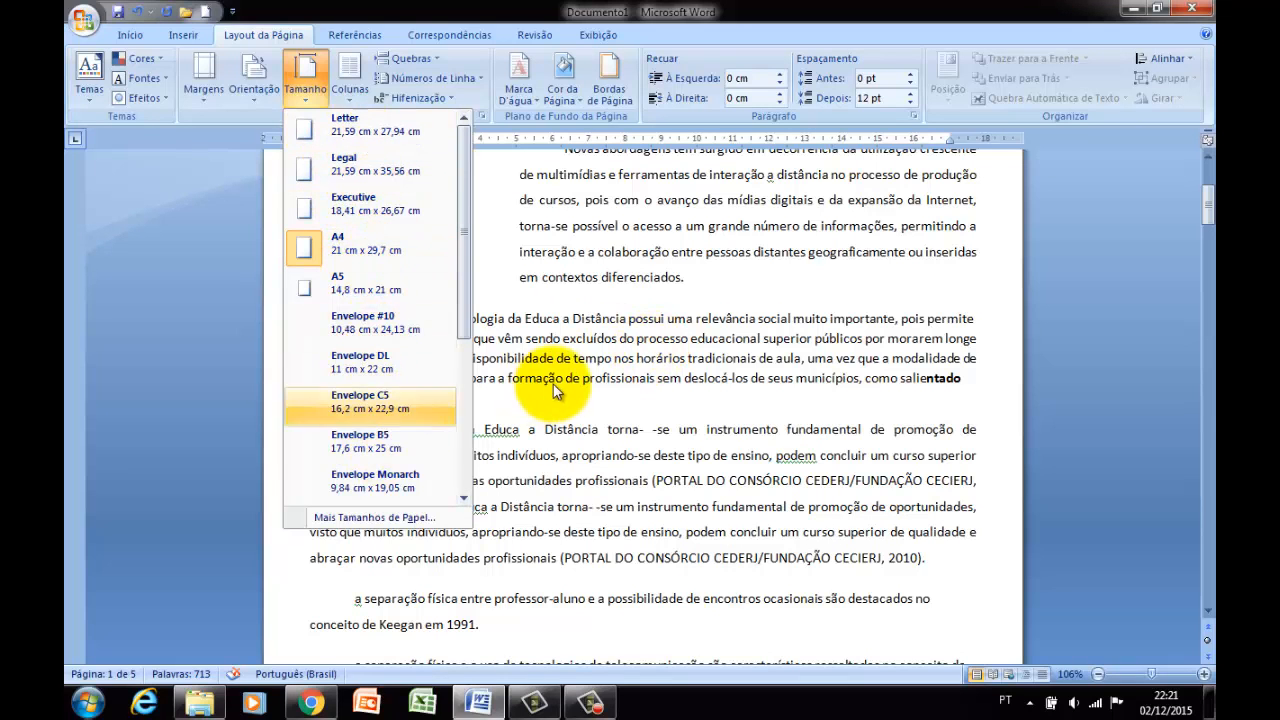
pyautogui.click(492, 305)
# Lay out the paragraph on page 1 that starts with "Nesse contexto" in two columns.
pyautogui.scroll(-3, 500, 357)
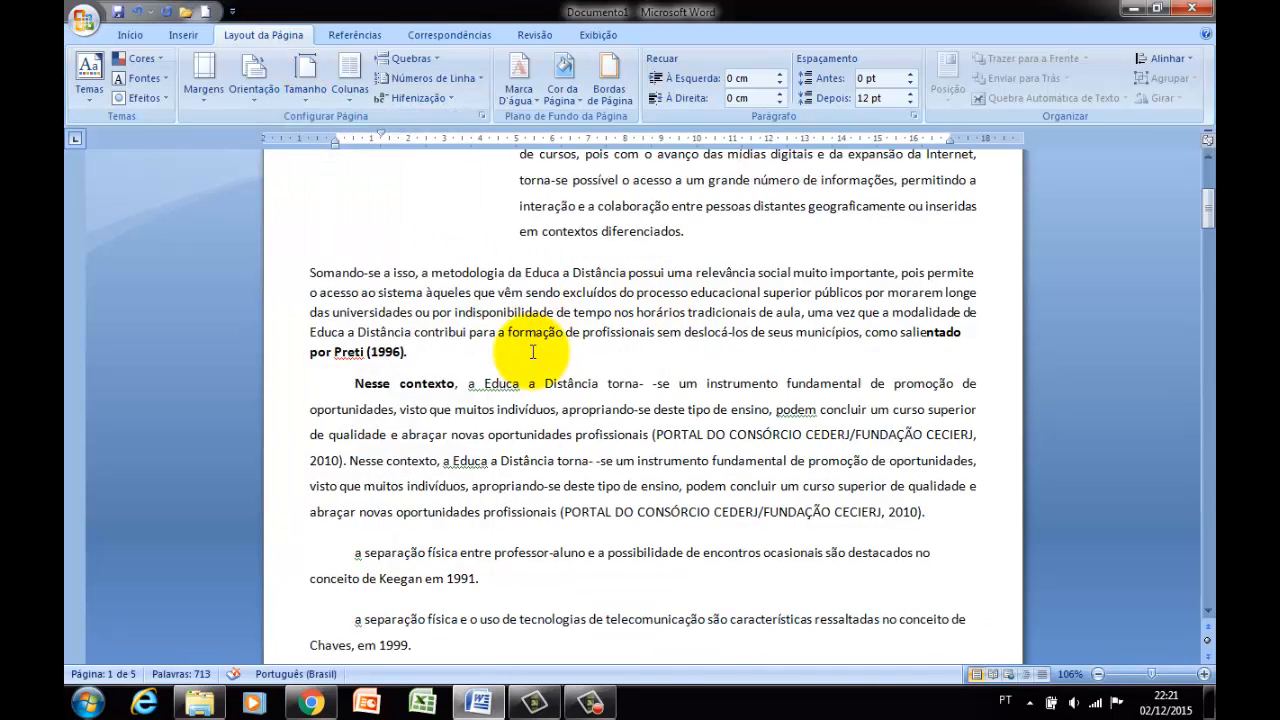
pyautogui.moveTo(352, 246); pyautogui.dragTo(918, 377)
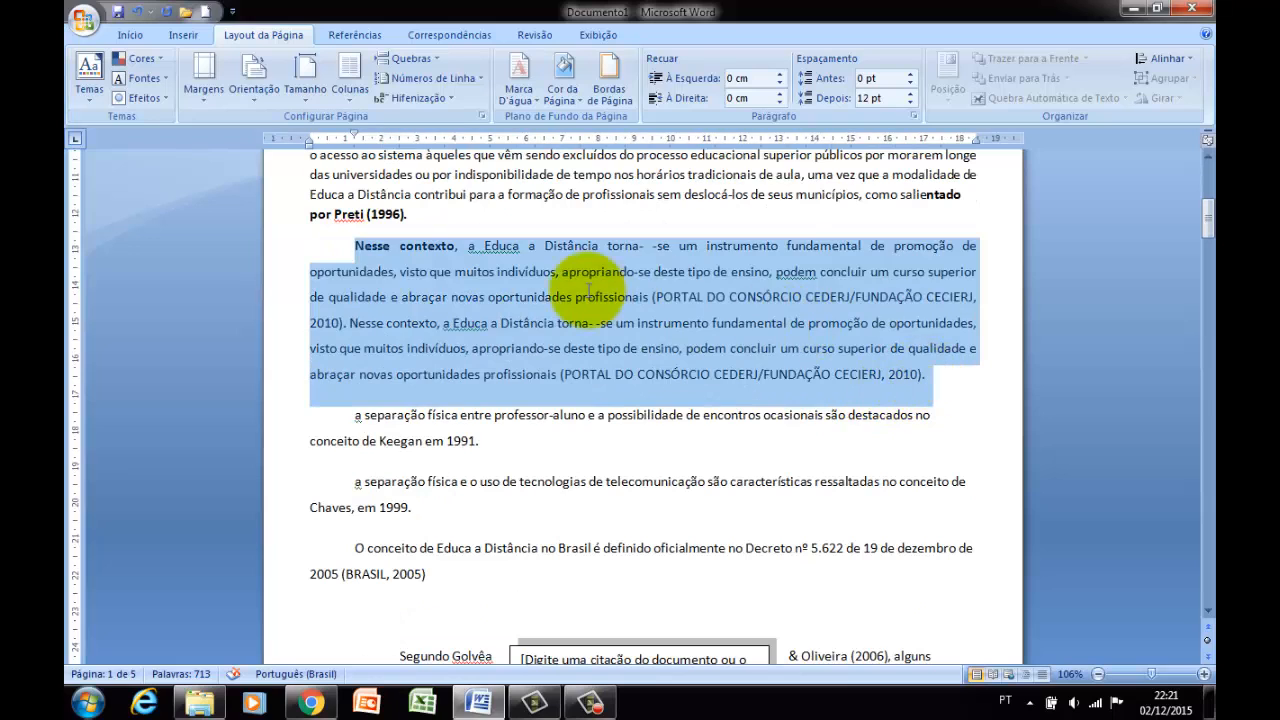
pyautogui.click(562, 271)
pyautogui.moveTo(352, 244); pyautogui.dragTo(960, 378)
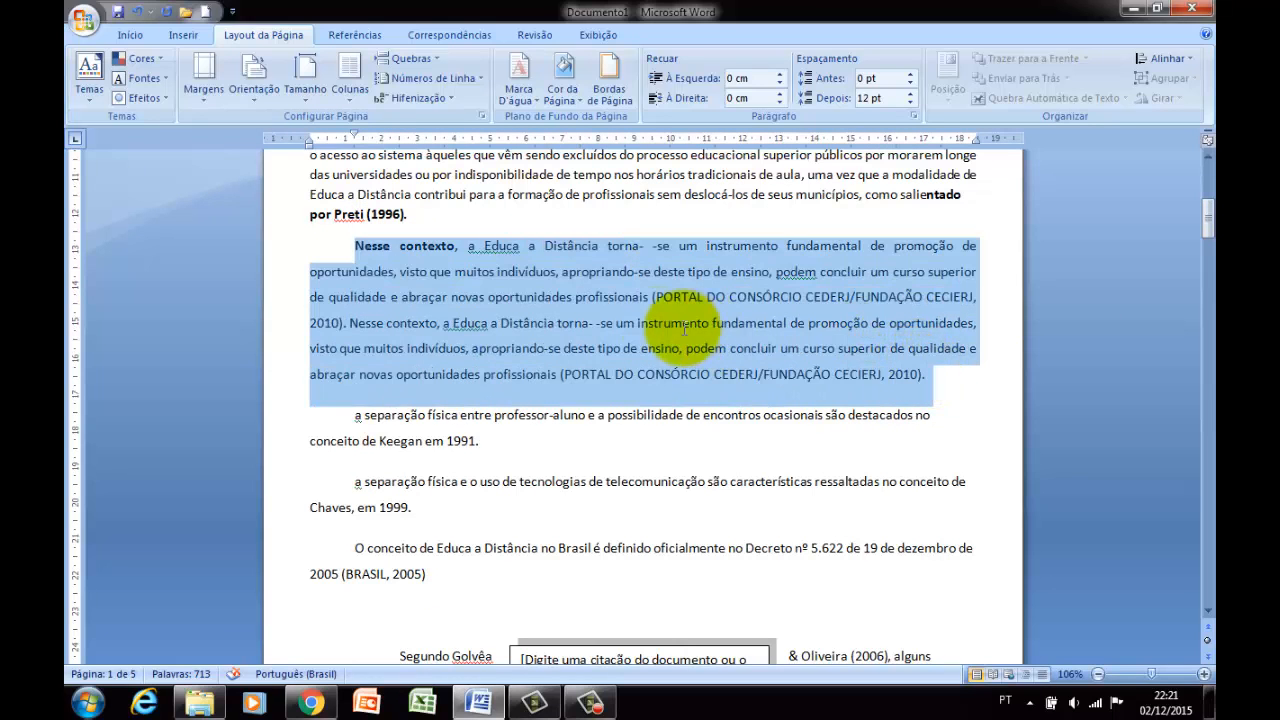
pyautogui.click(600, 318)
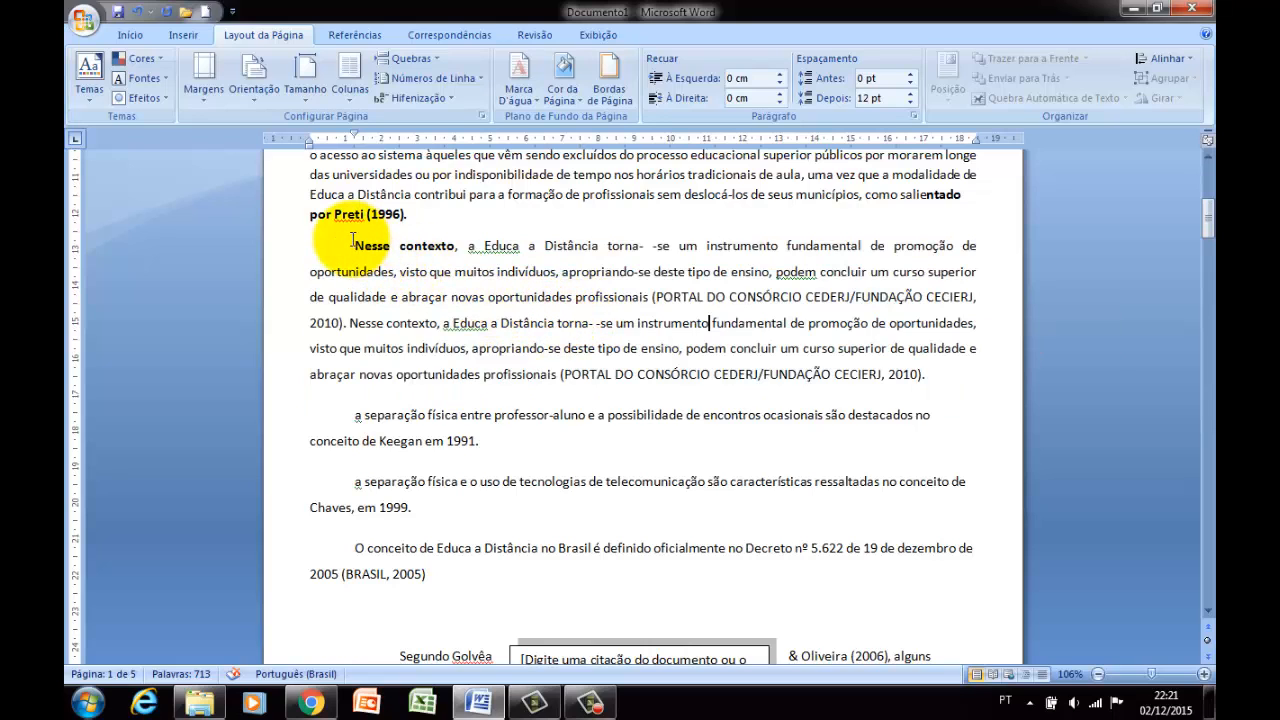
pyautogui.moveTo(355, 246); pyautogui.dragTo(928, 372)
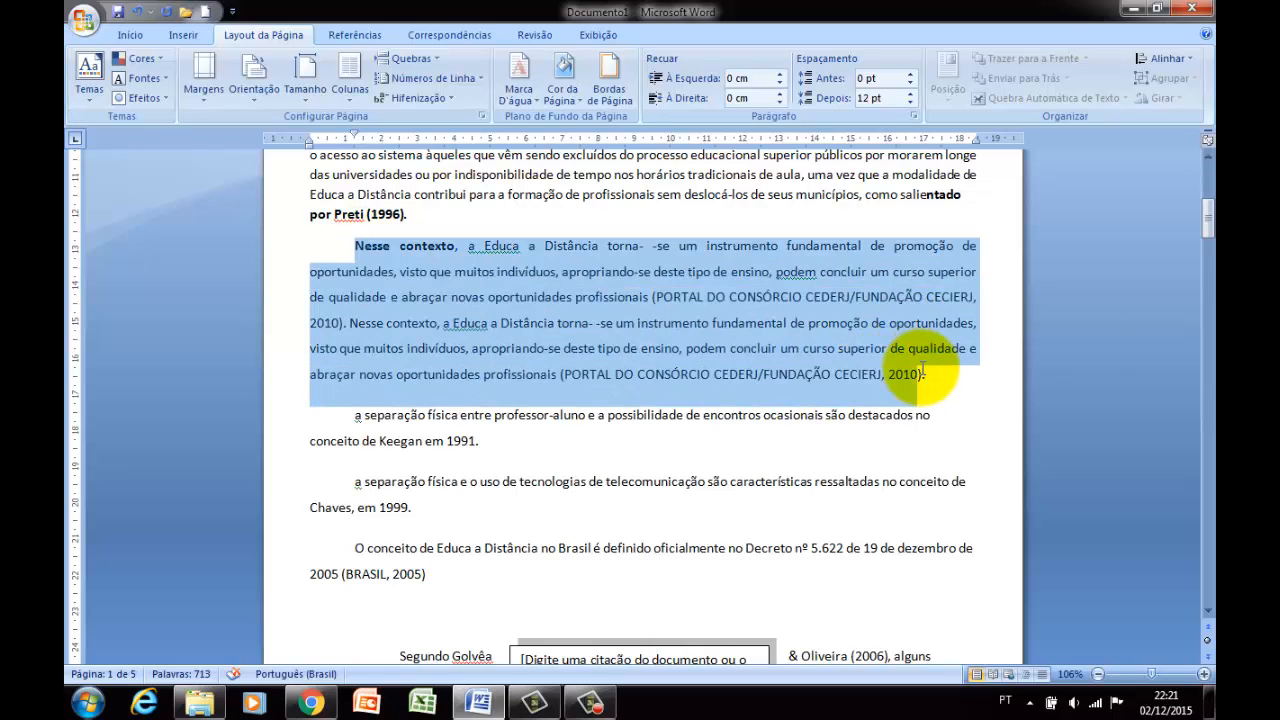
pyautogui.click(341, 103)
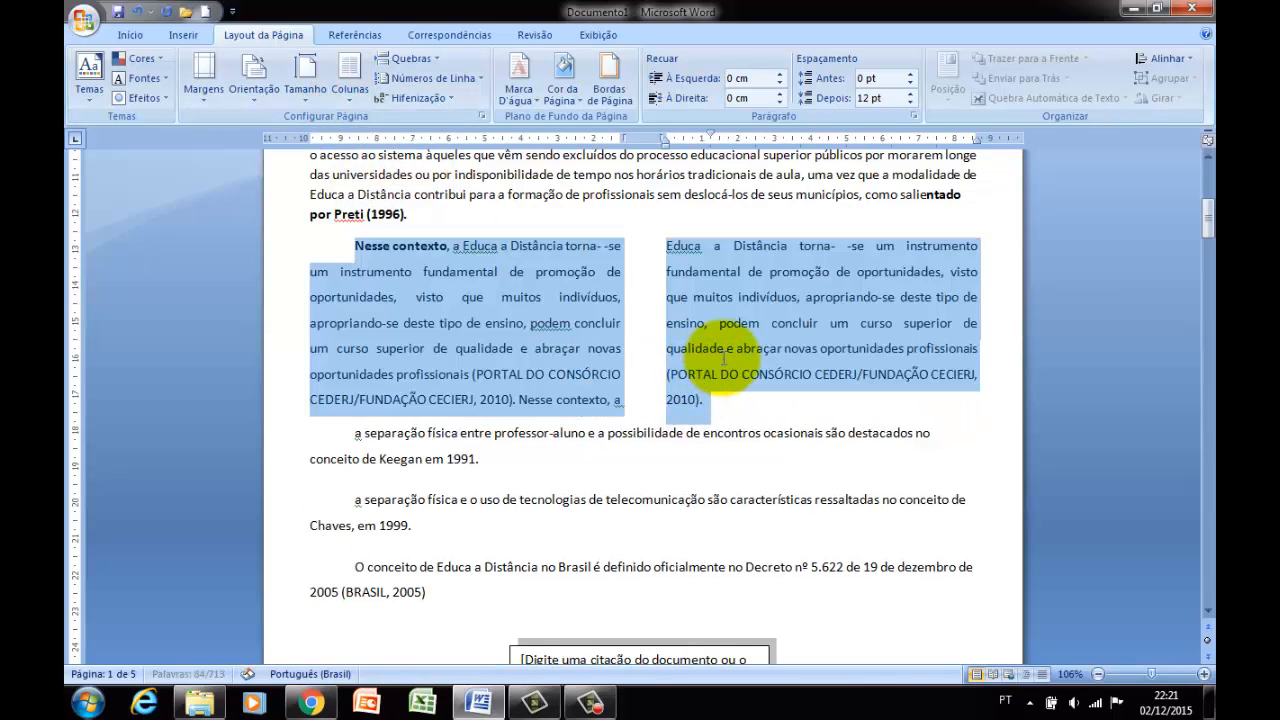
pyautogui.click(723, 358)
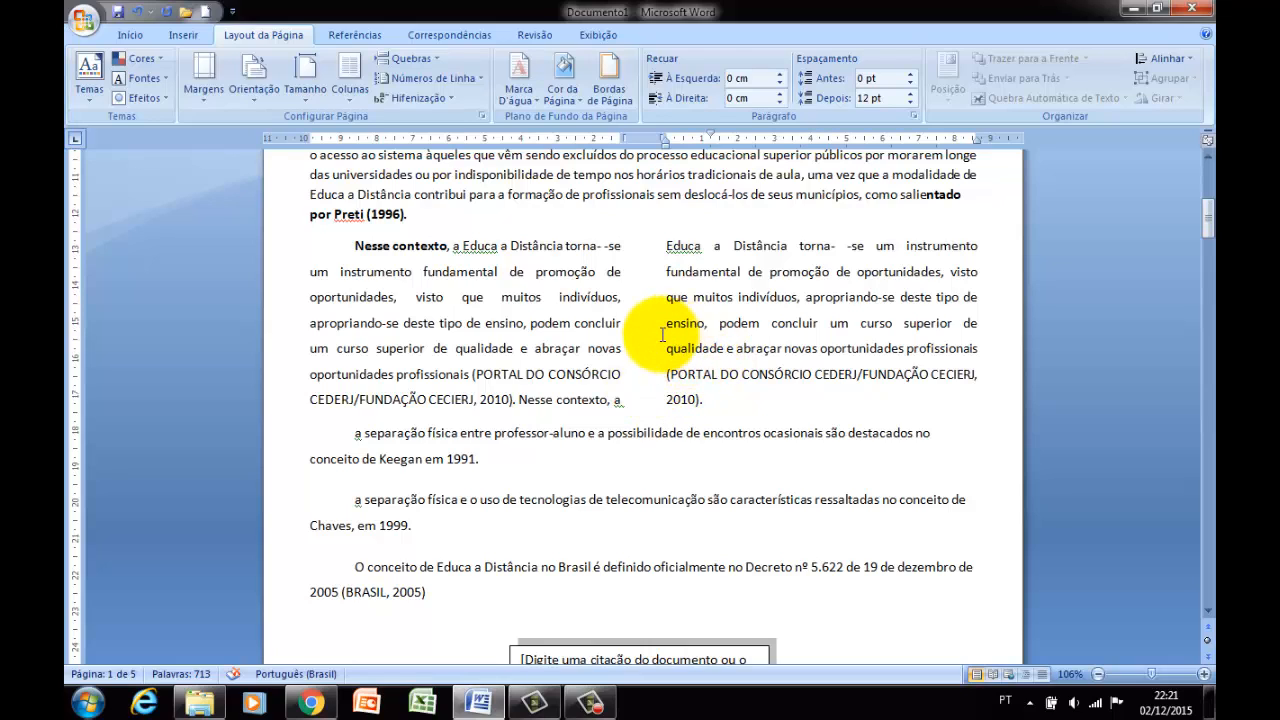
pyautogui.click(667, 297)
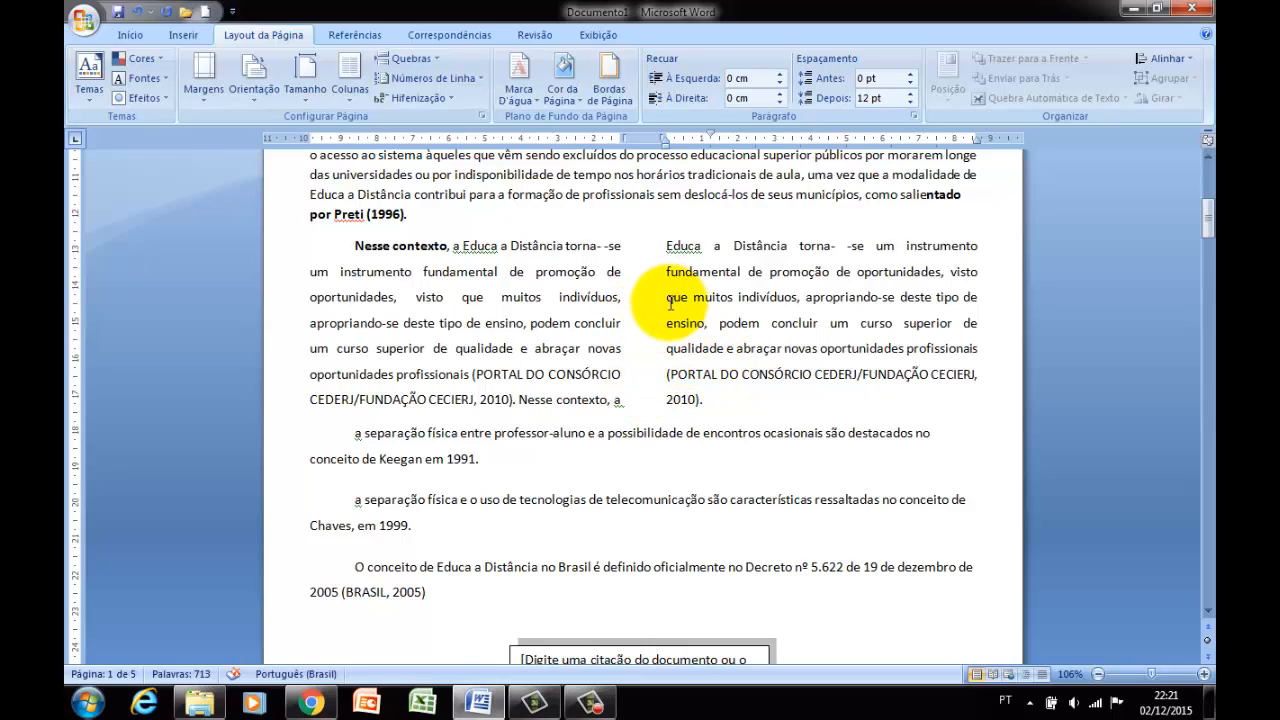
pyautogui.click(450, 271)
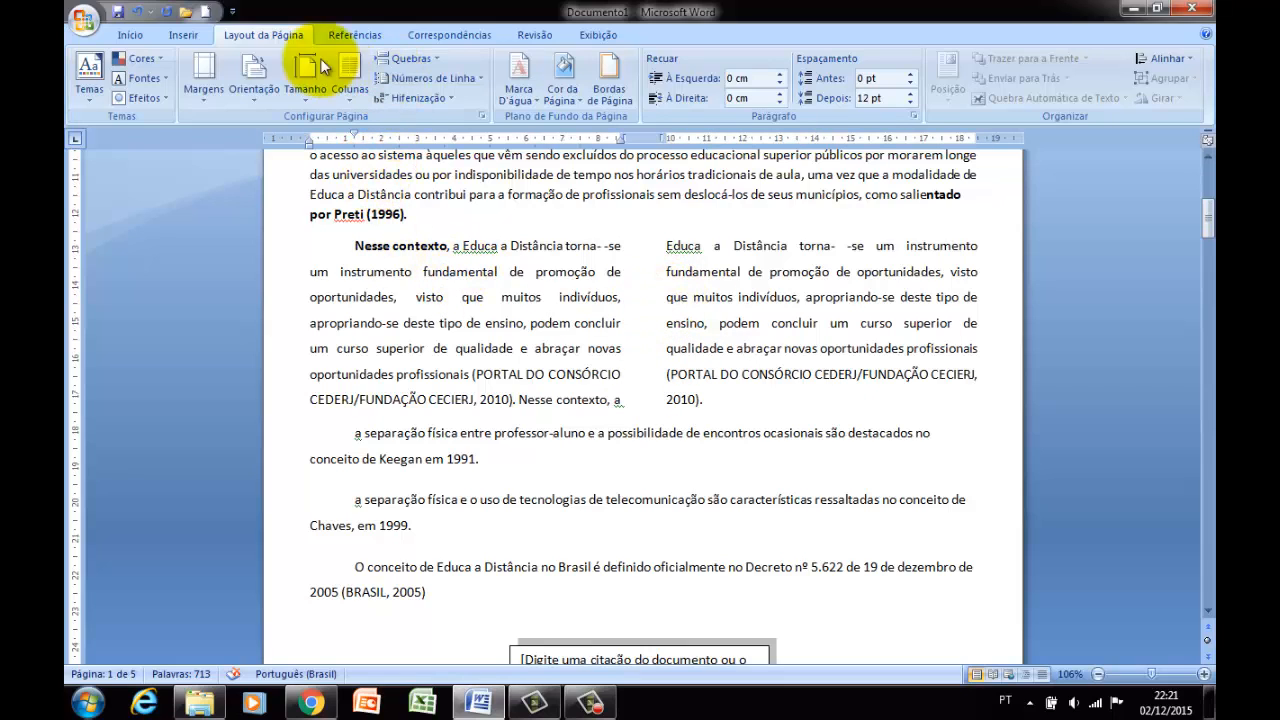
pyautogui.click(190, 36)
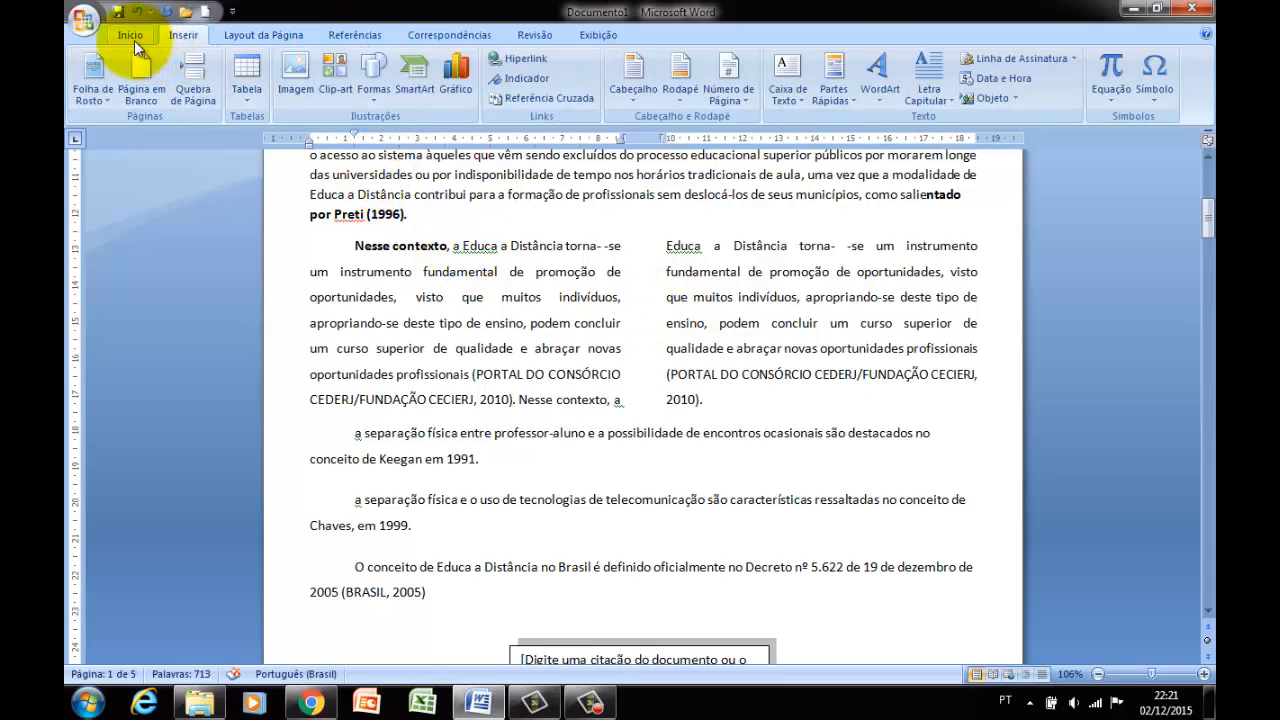
pyautogui.click(132, 40)
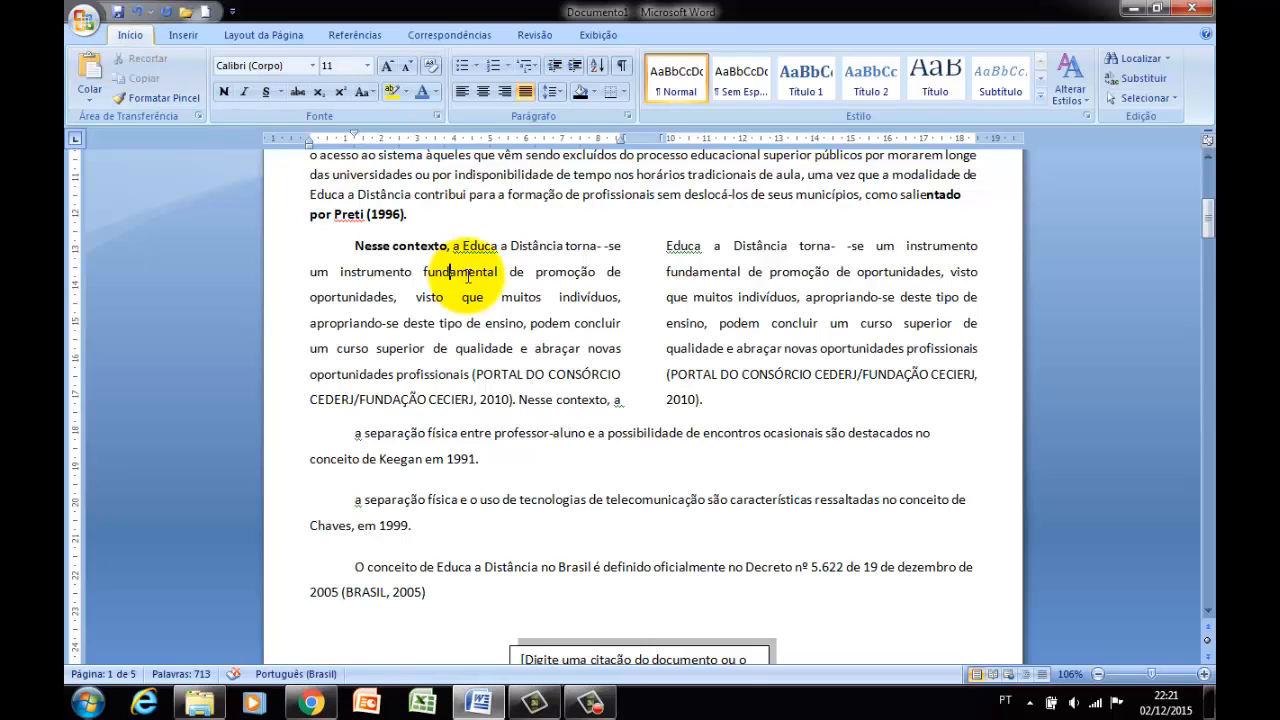
pyautogui.click(601, 37)
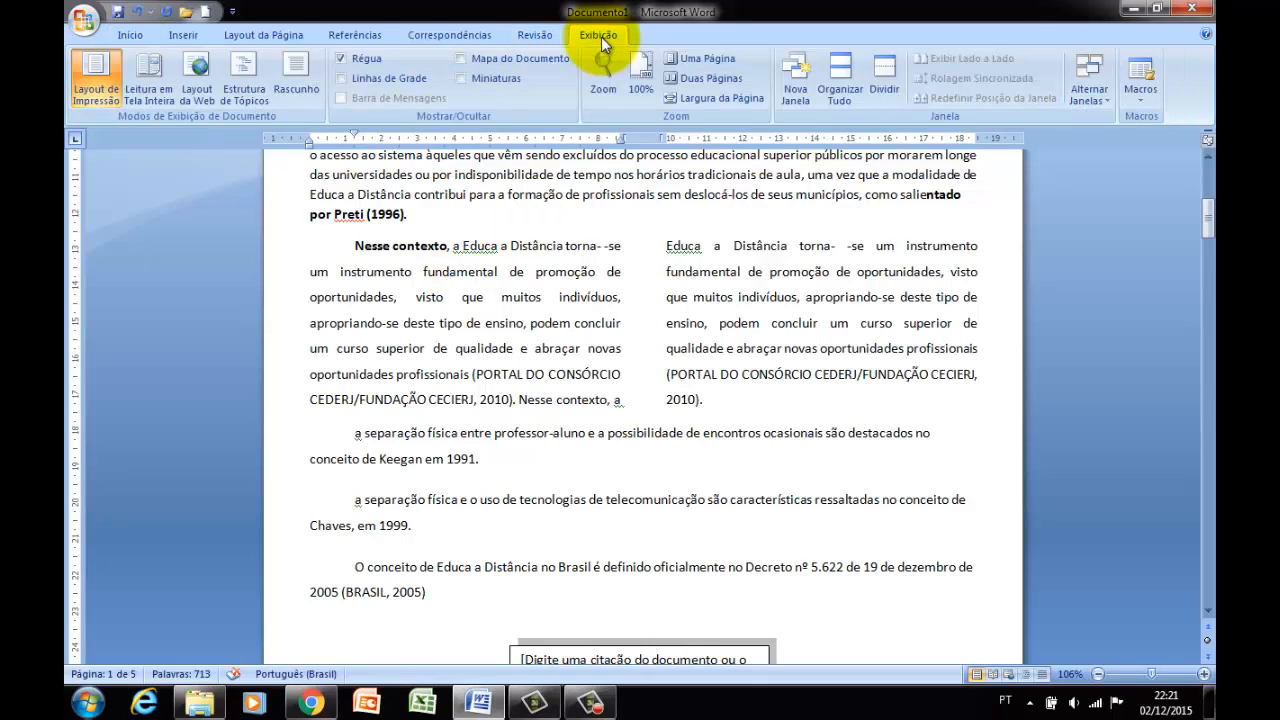
pyautogui.click(515, 343)
pyautogui.click(249, 34)
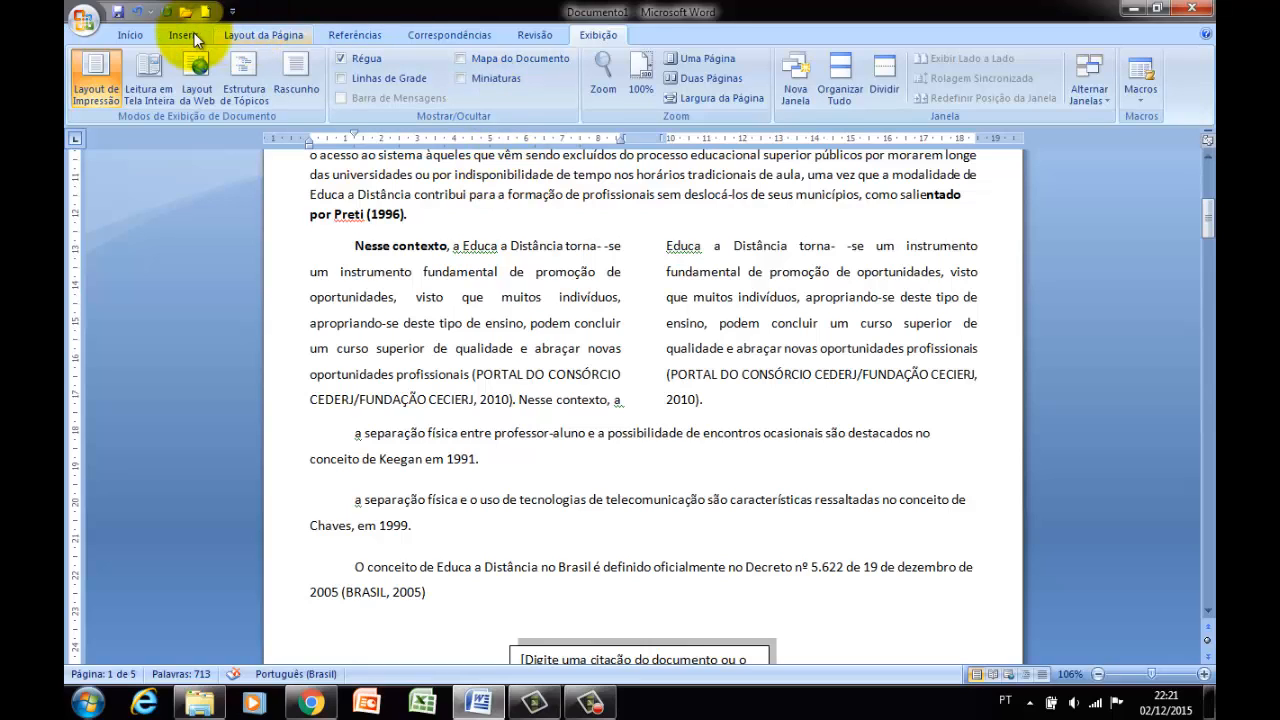
pyautogui.click(186, 35)
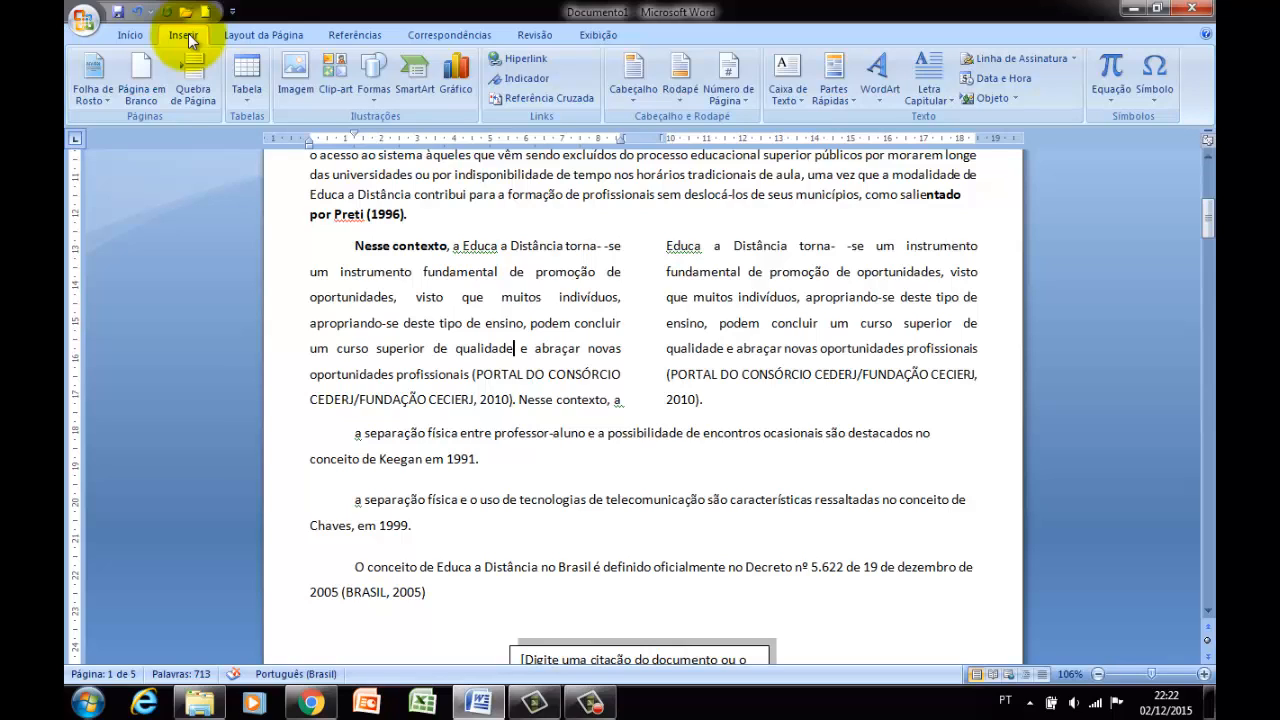
pyautogui.click(431, 296)
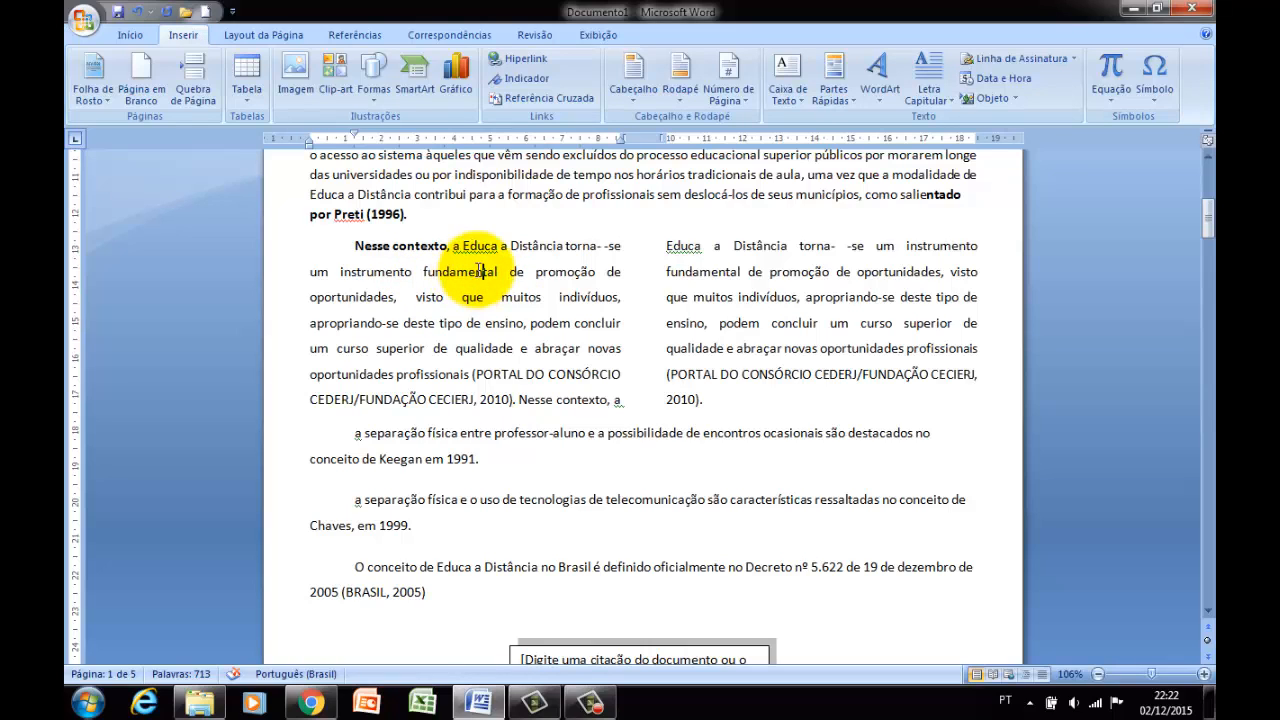
# Preview the document in the full-screen reading view (Leitura em Tela Inteira) and return to the print layout.
pyautogui.click(598, 34)
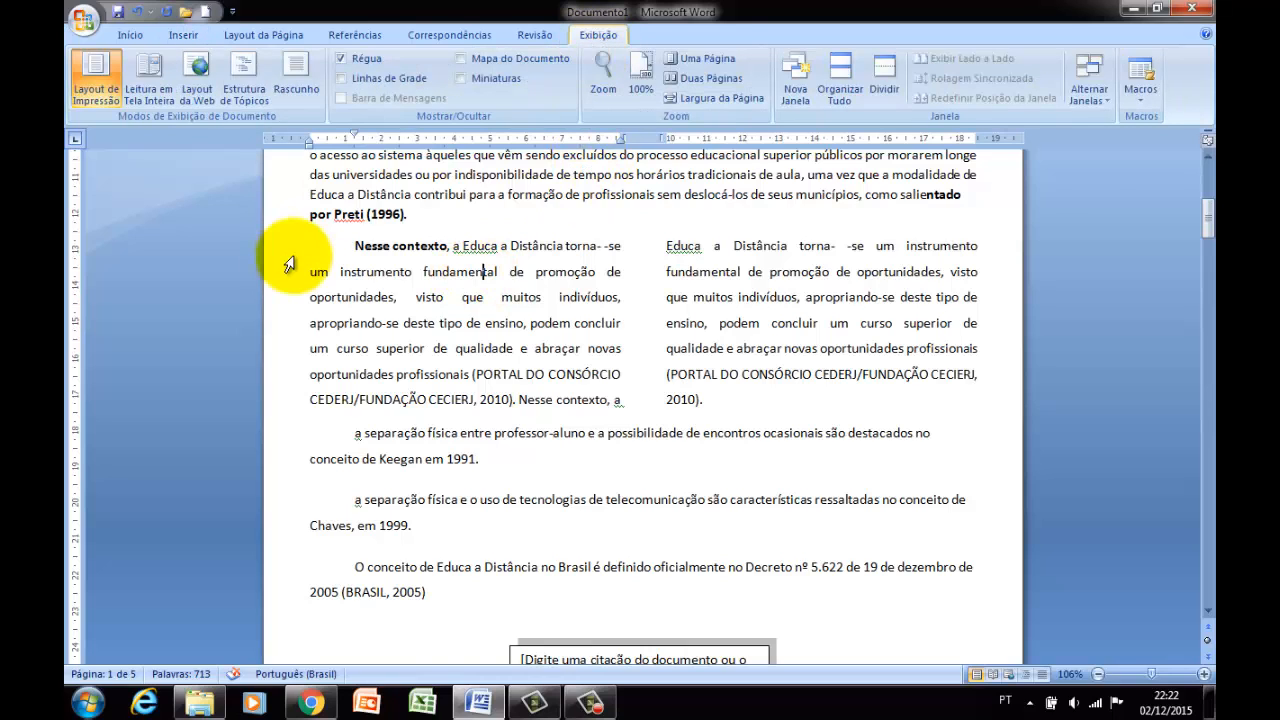
pyautogui.click(161, 103)
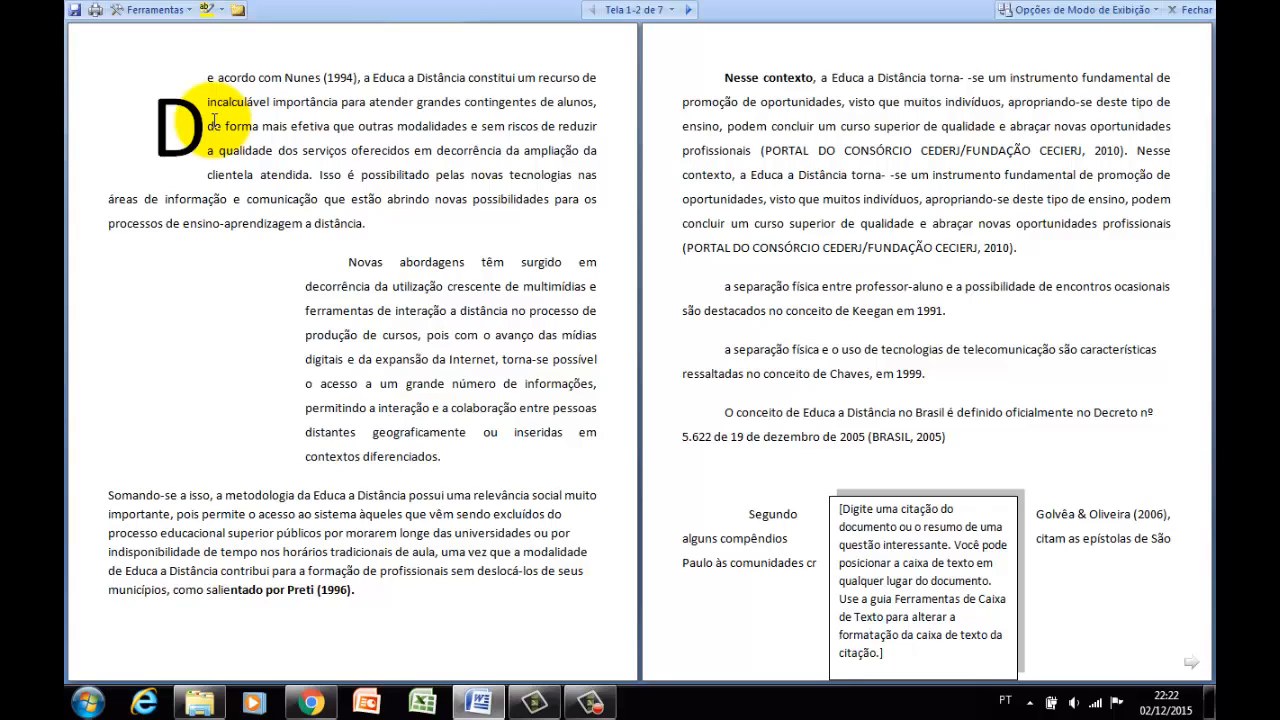
pyautogui.press('Escape')
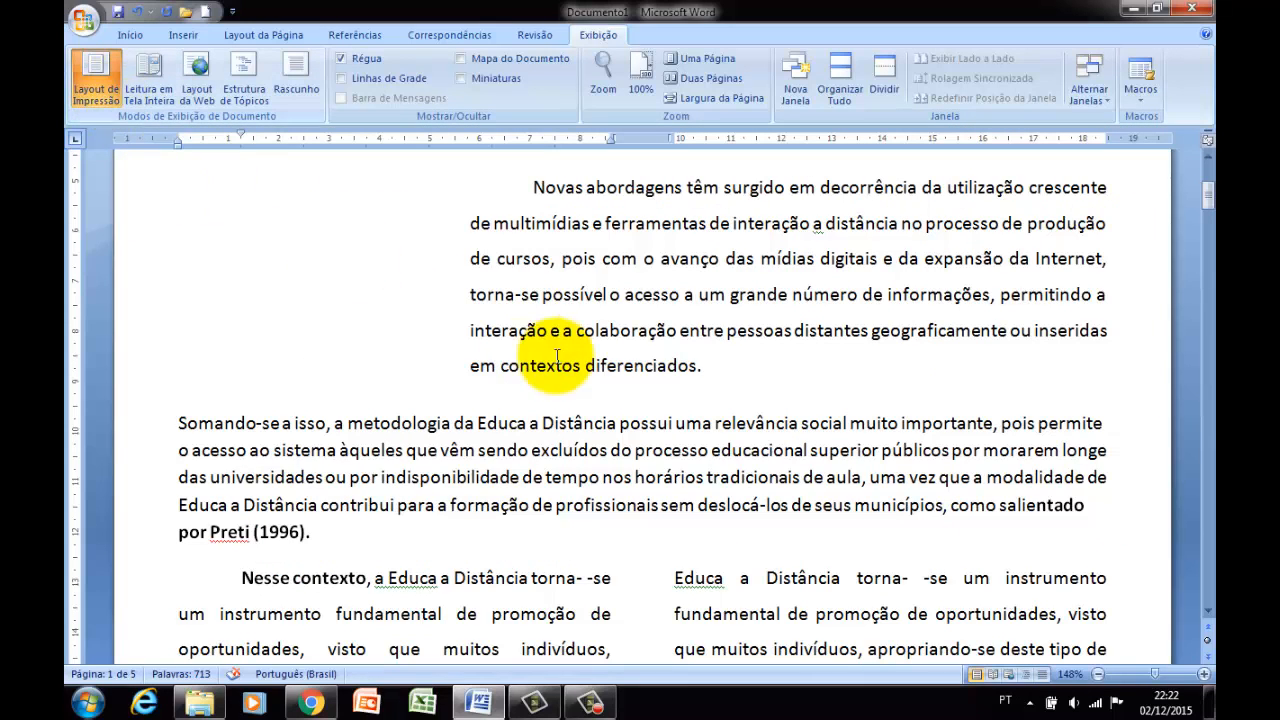
pyautogui.click(553, 294)
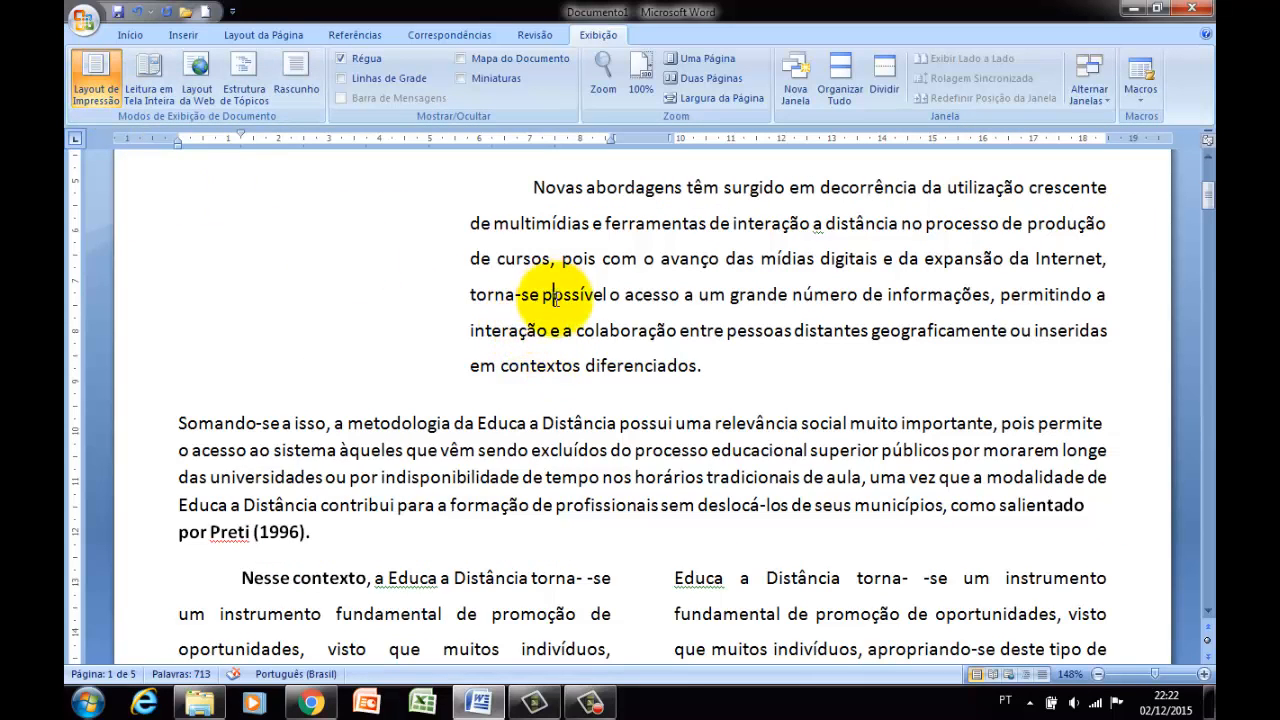
pyautogui.click(537, 448)
pyautogui.scroll(-1, 538, 444)
pyautogui.scroll(-1, 538, 444)
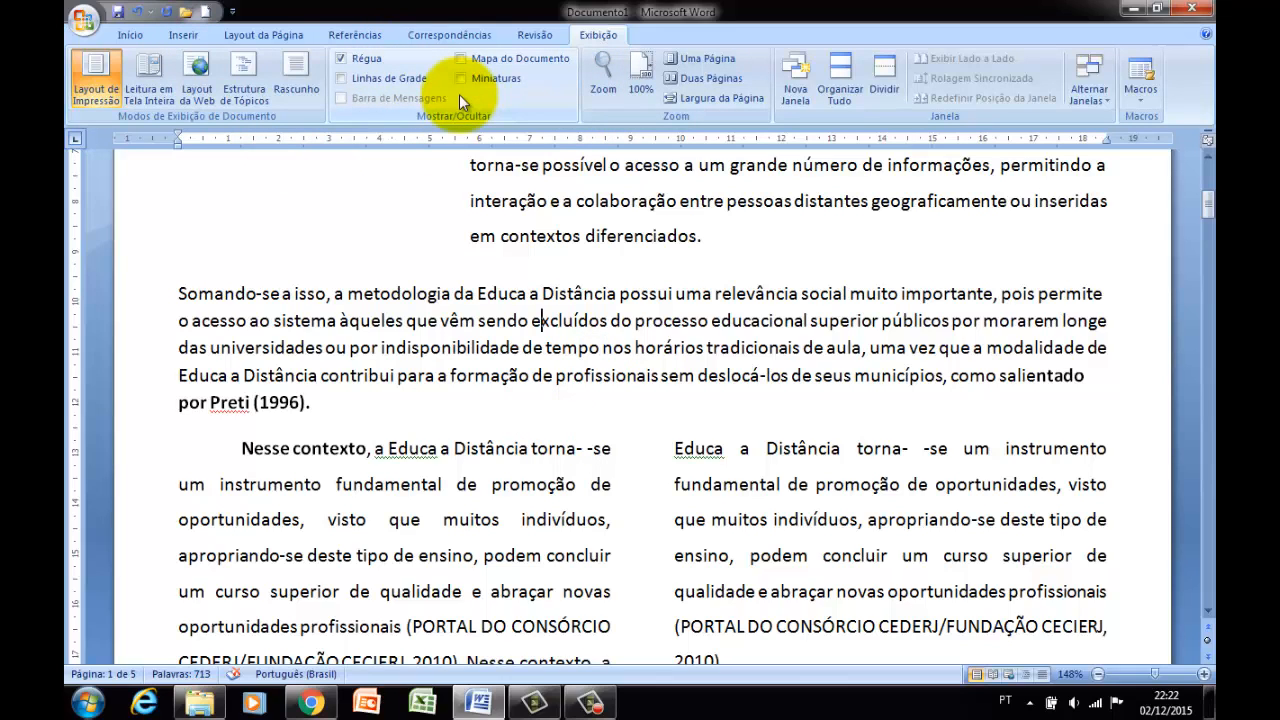
pyautogui.scroll(2, 465, 30)
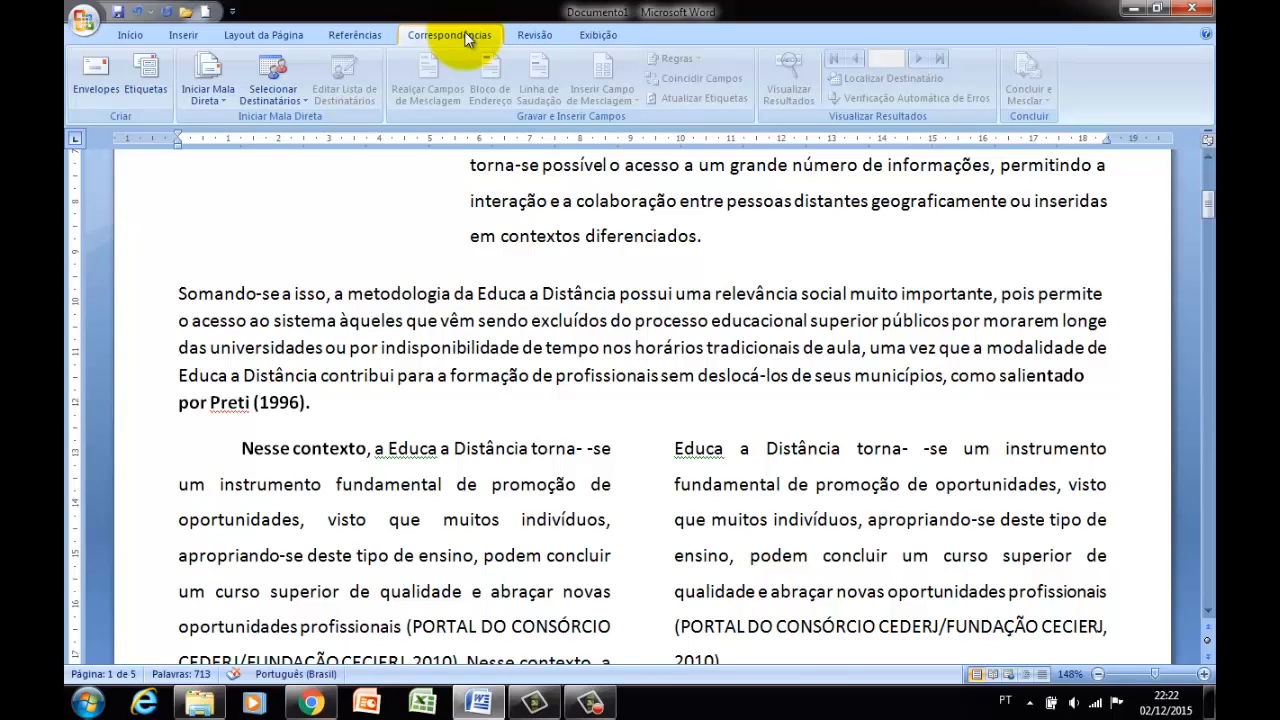
pyautogui.click(383, 40)
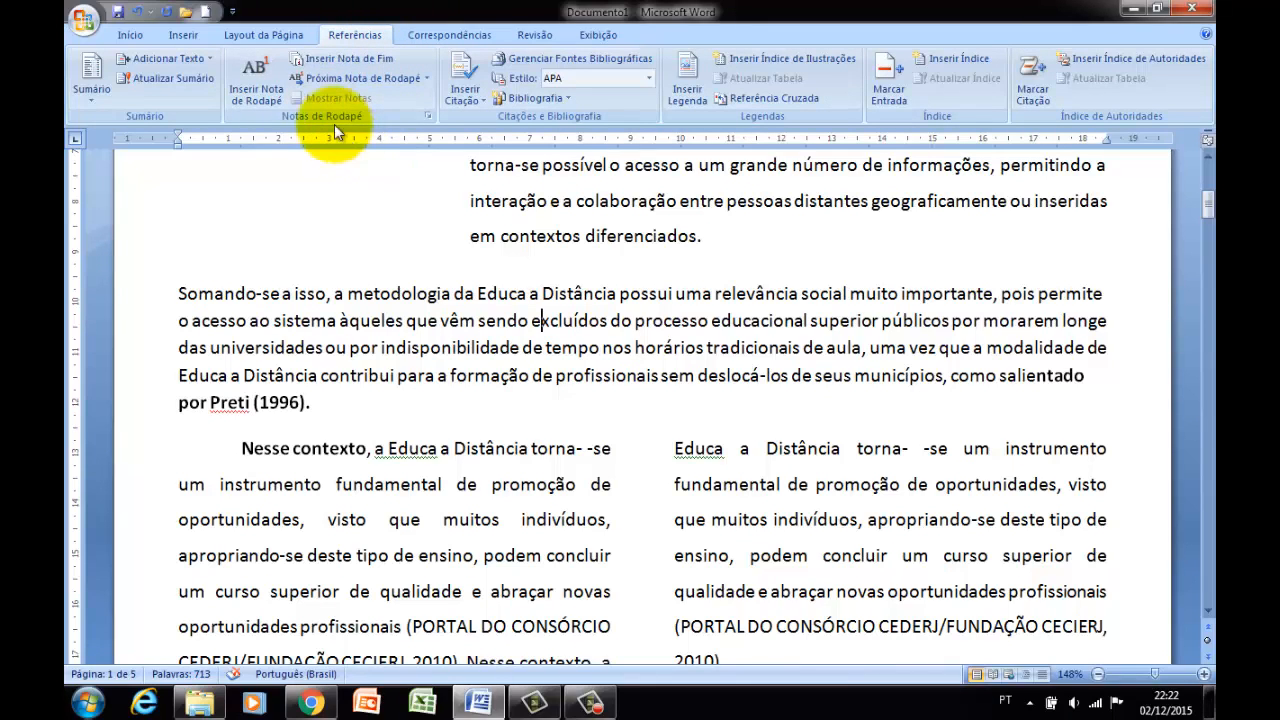
pyautogui.scroll(1, 200, 42)
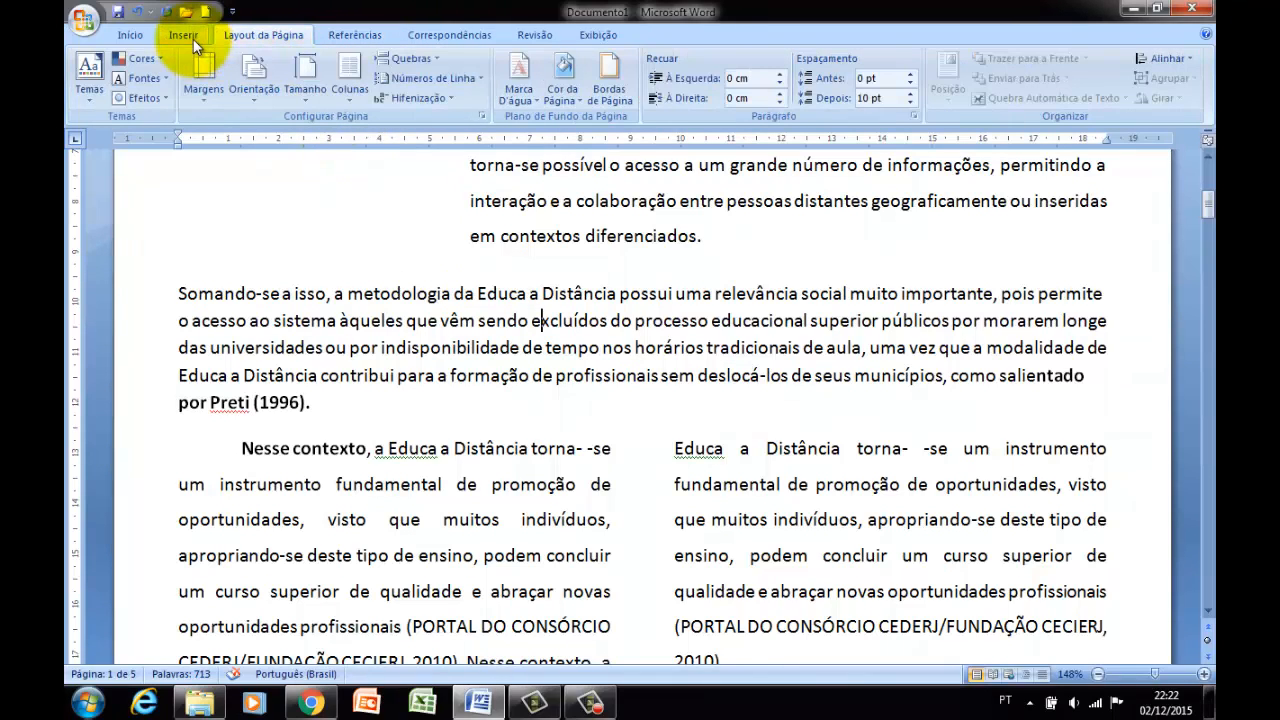
pyautogui.click(195, 41)
pyautogui.click(148, 38)
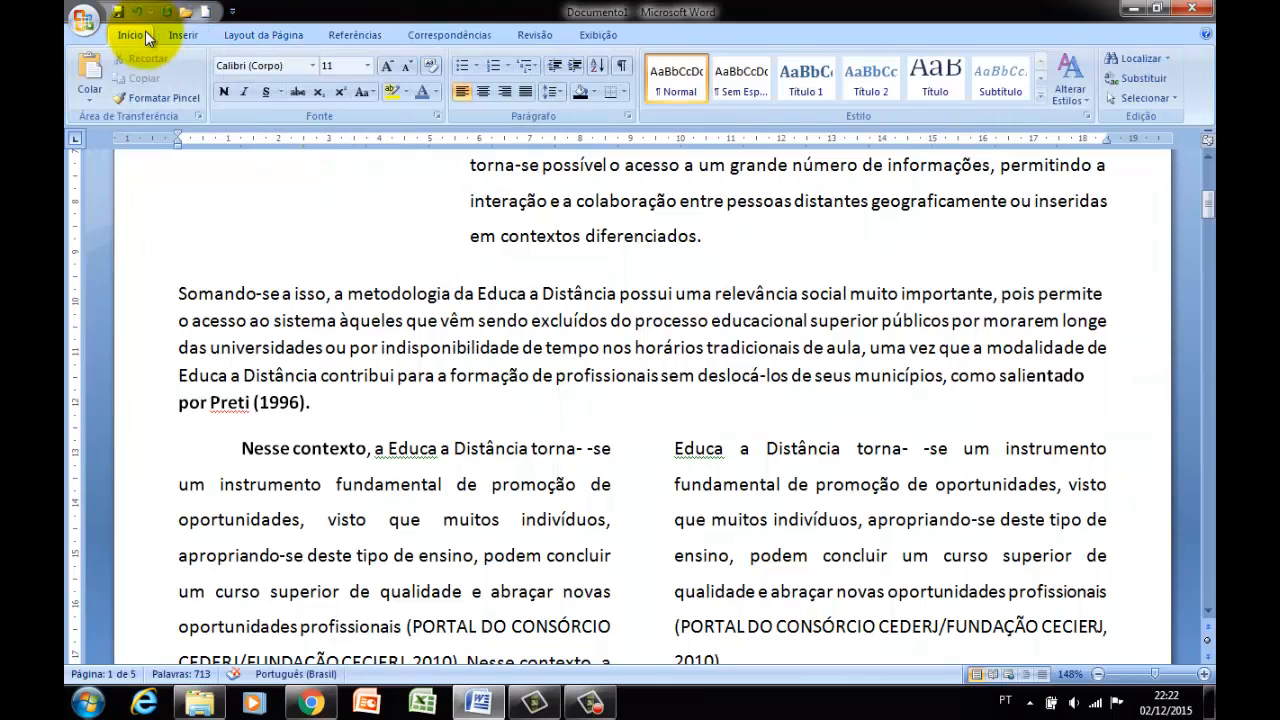